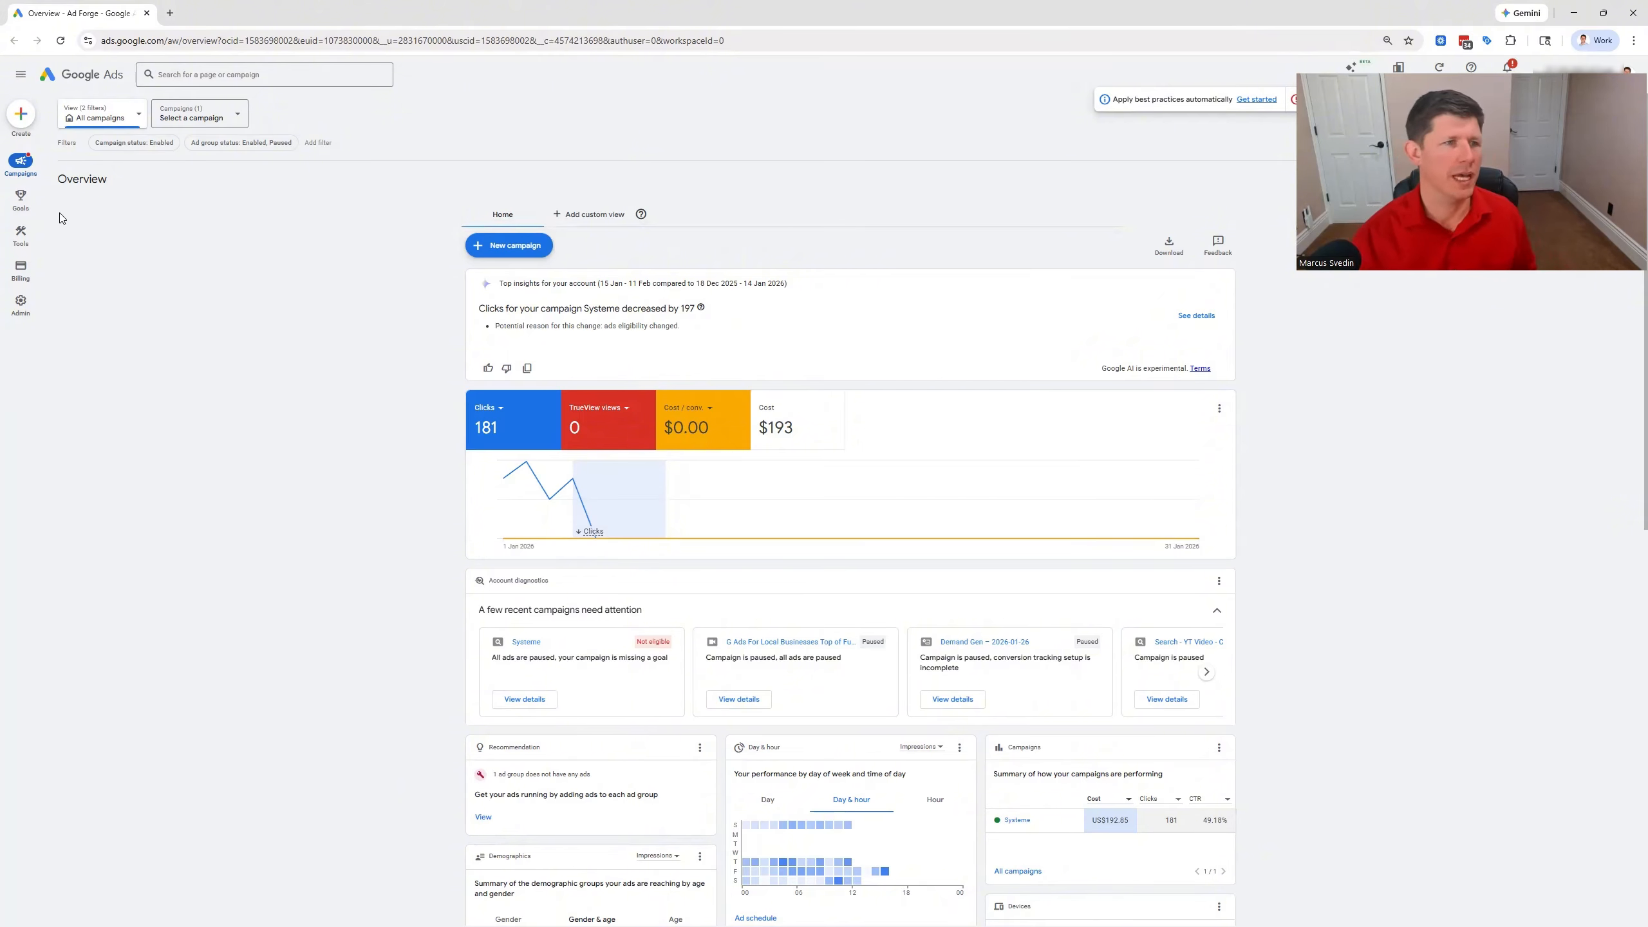
Create a new custom segment in Audience manager and name it "Competitor websites"
mouse_move(21, 244)
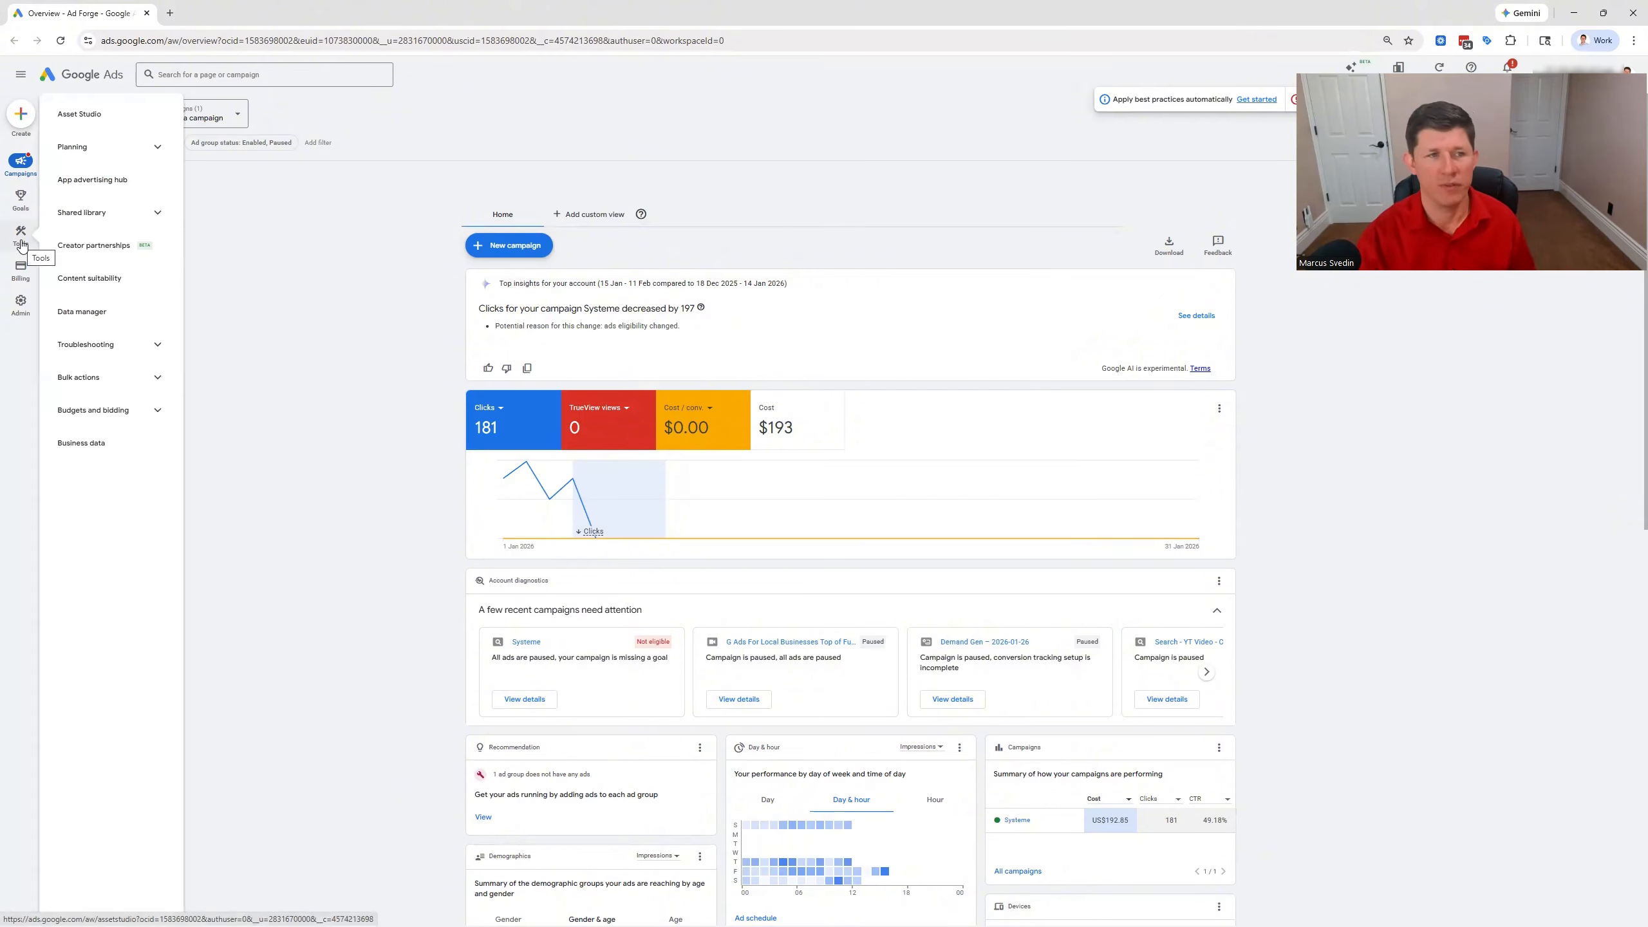
left_click(159, 215)
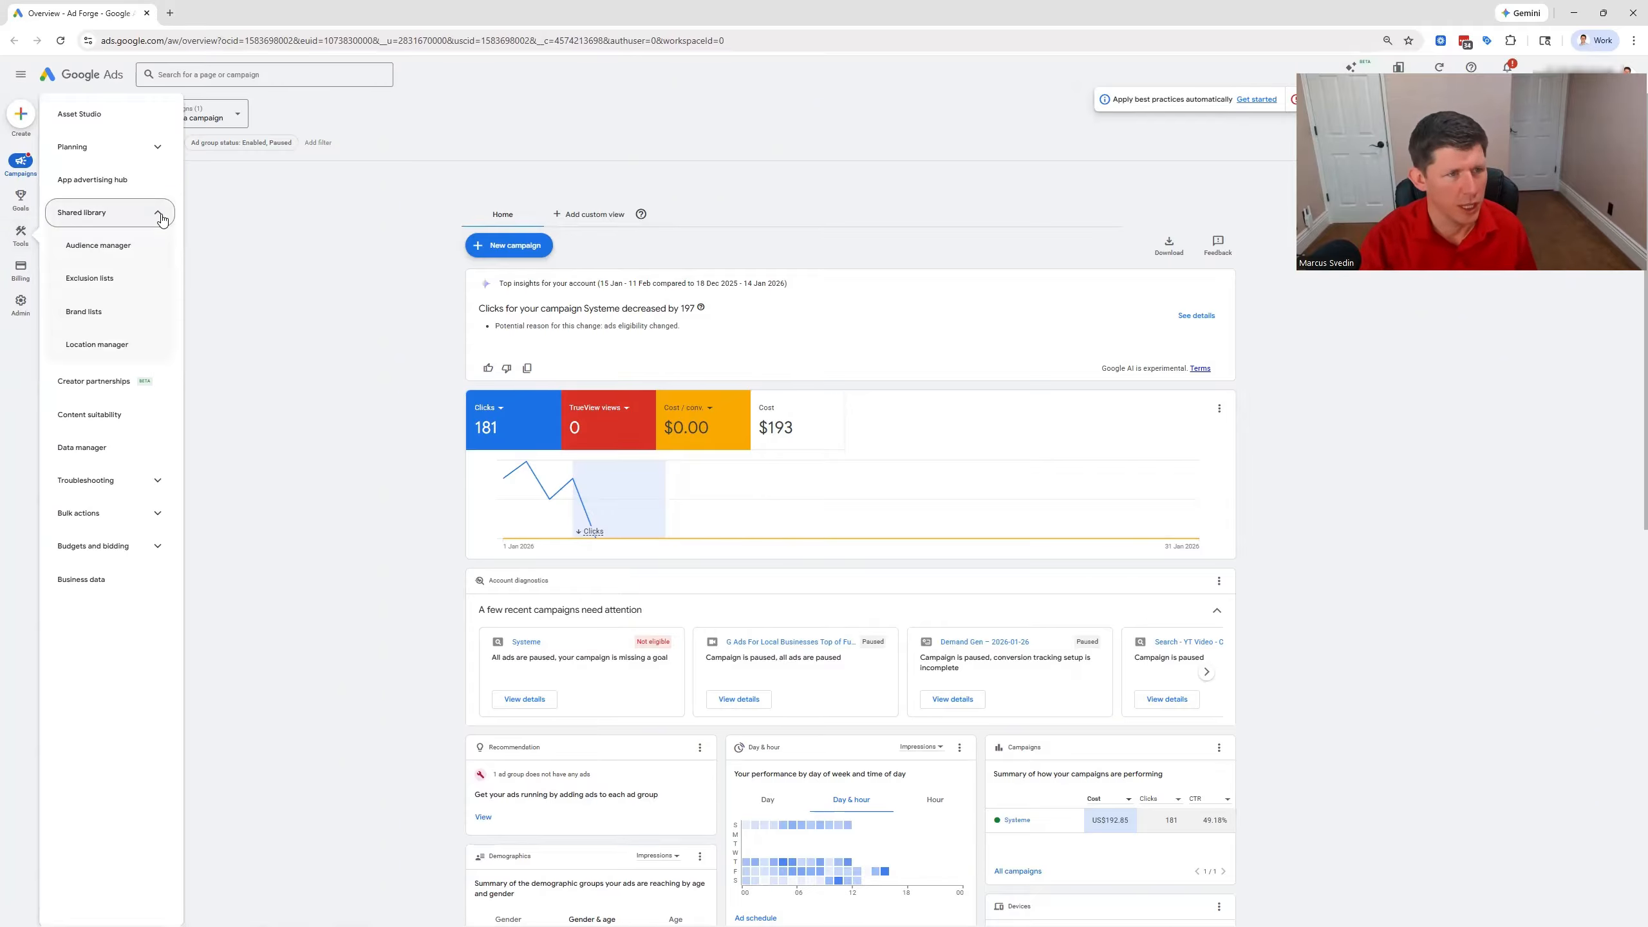
left_click(118, 250)
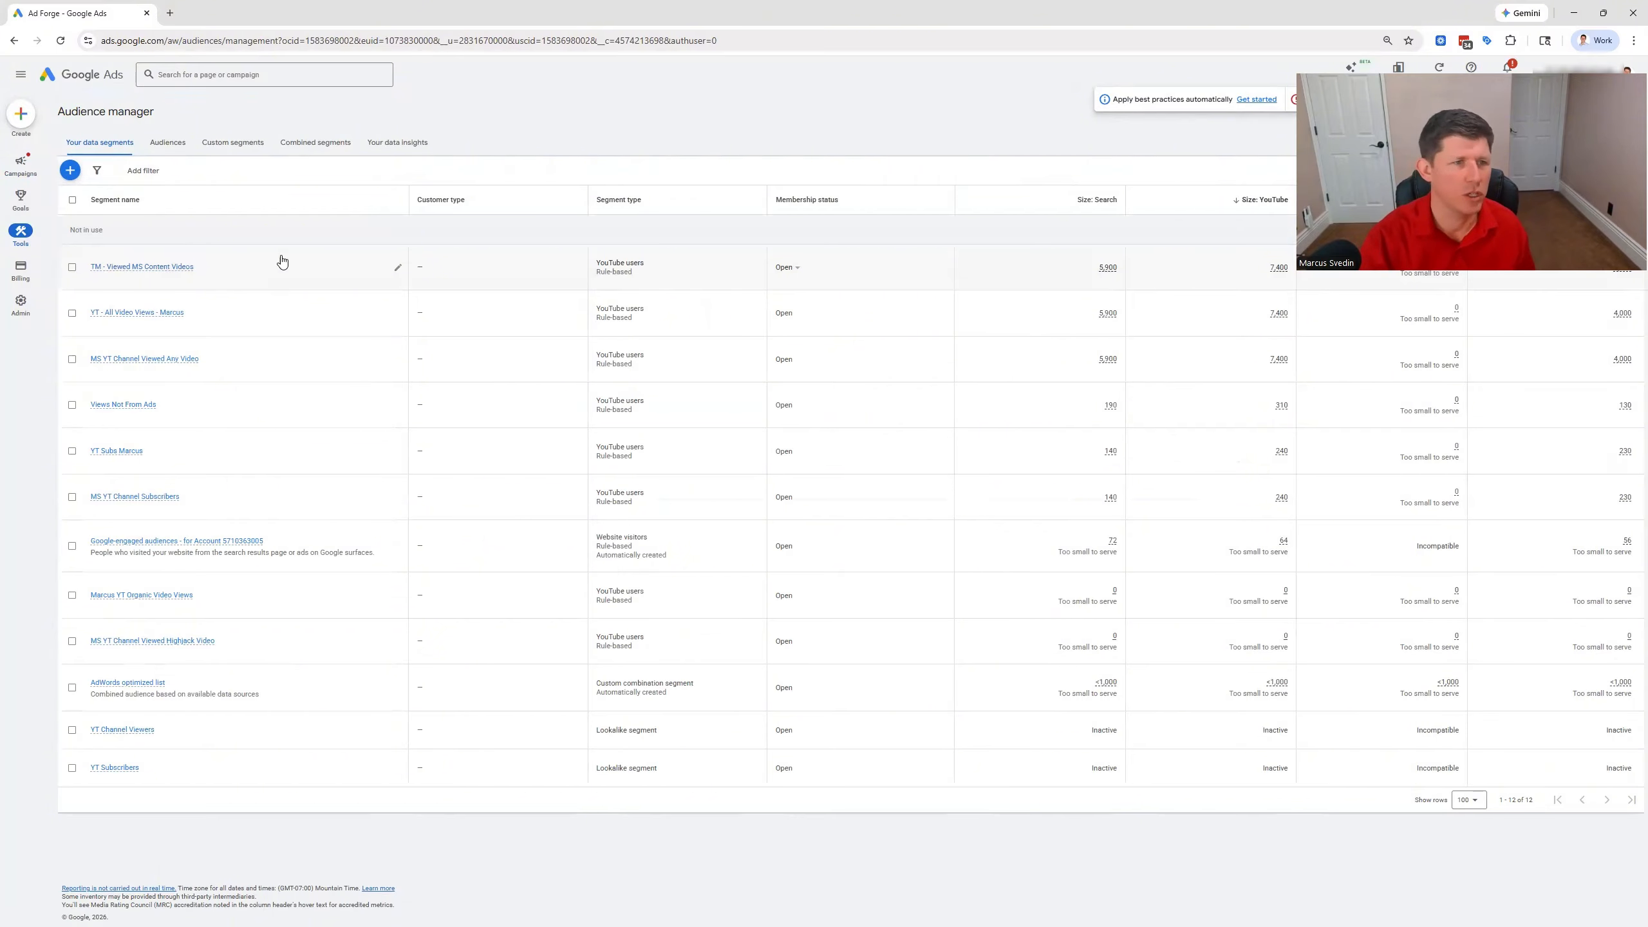
left_click(231, 153)
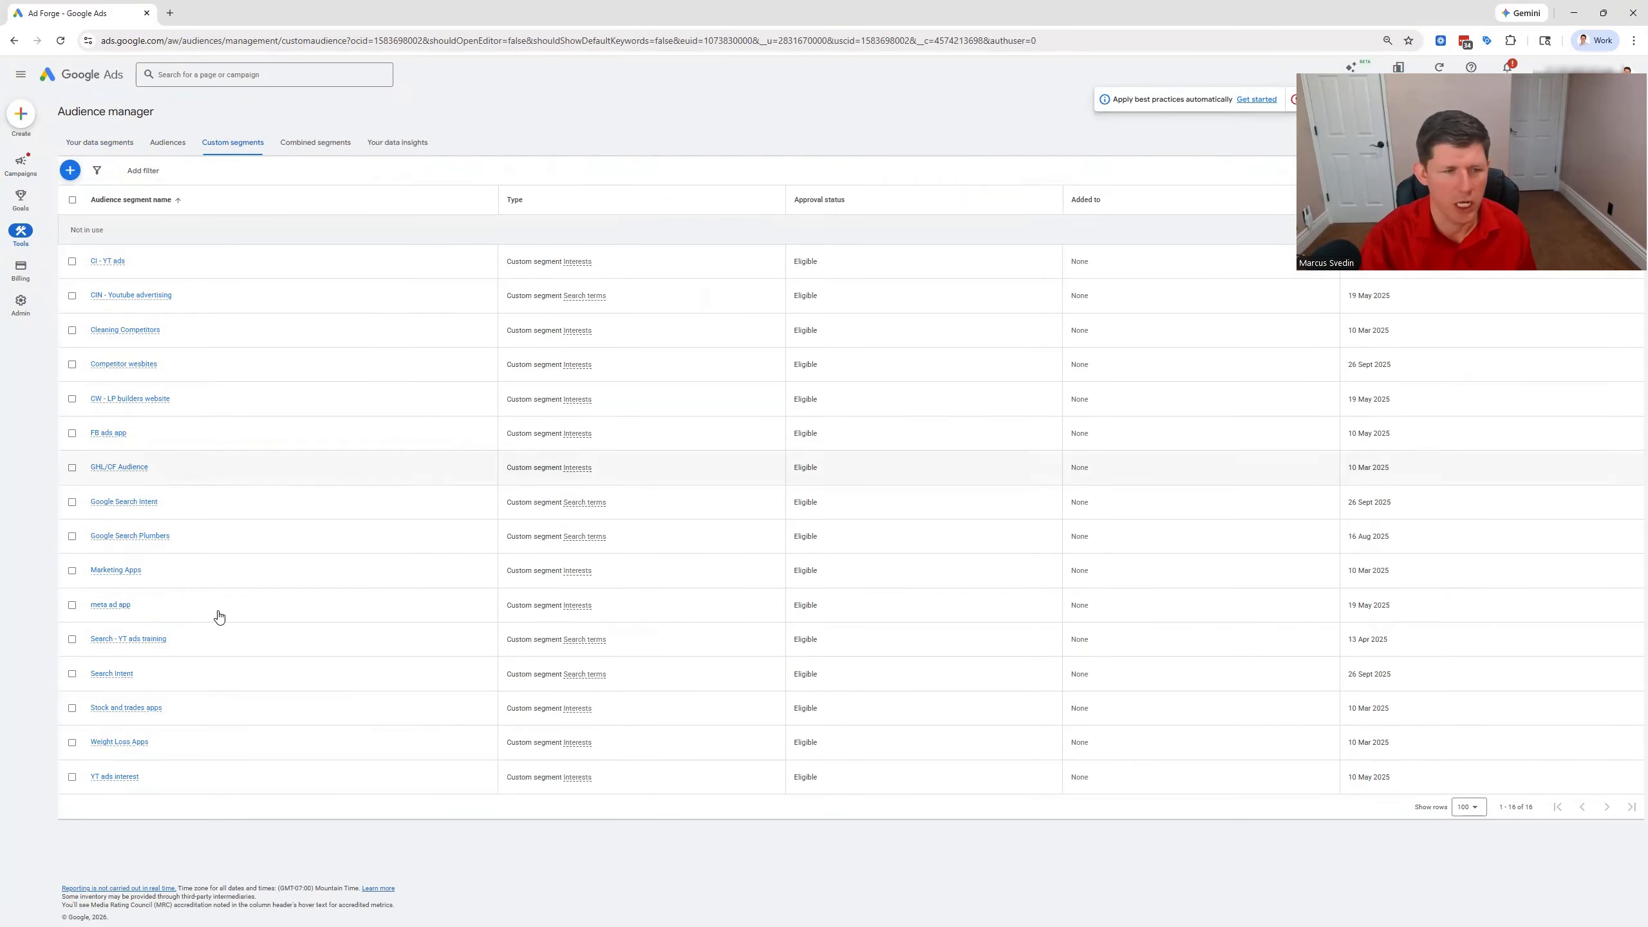
left_click(71, 172)
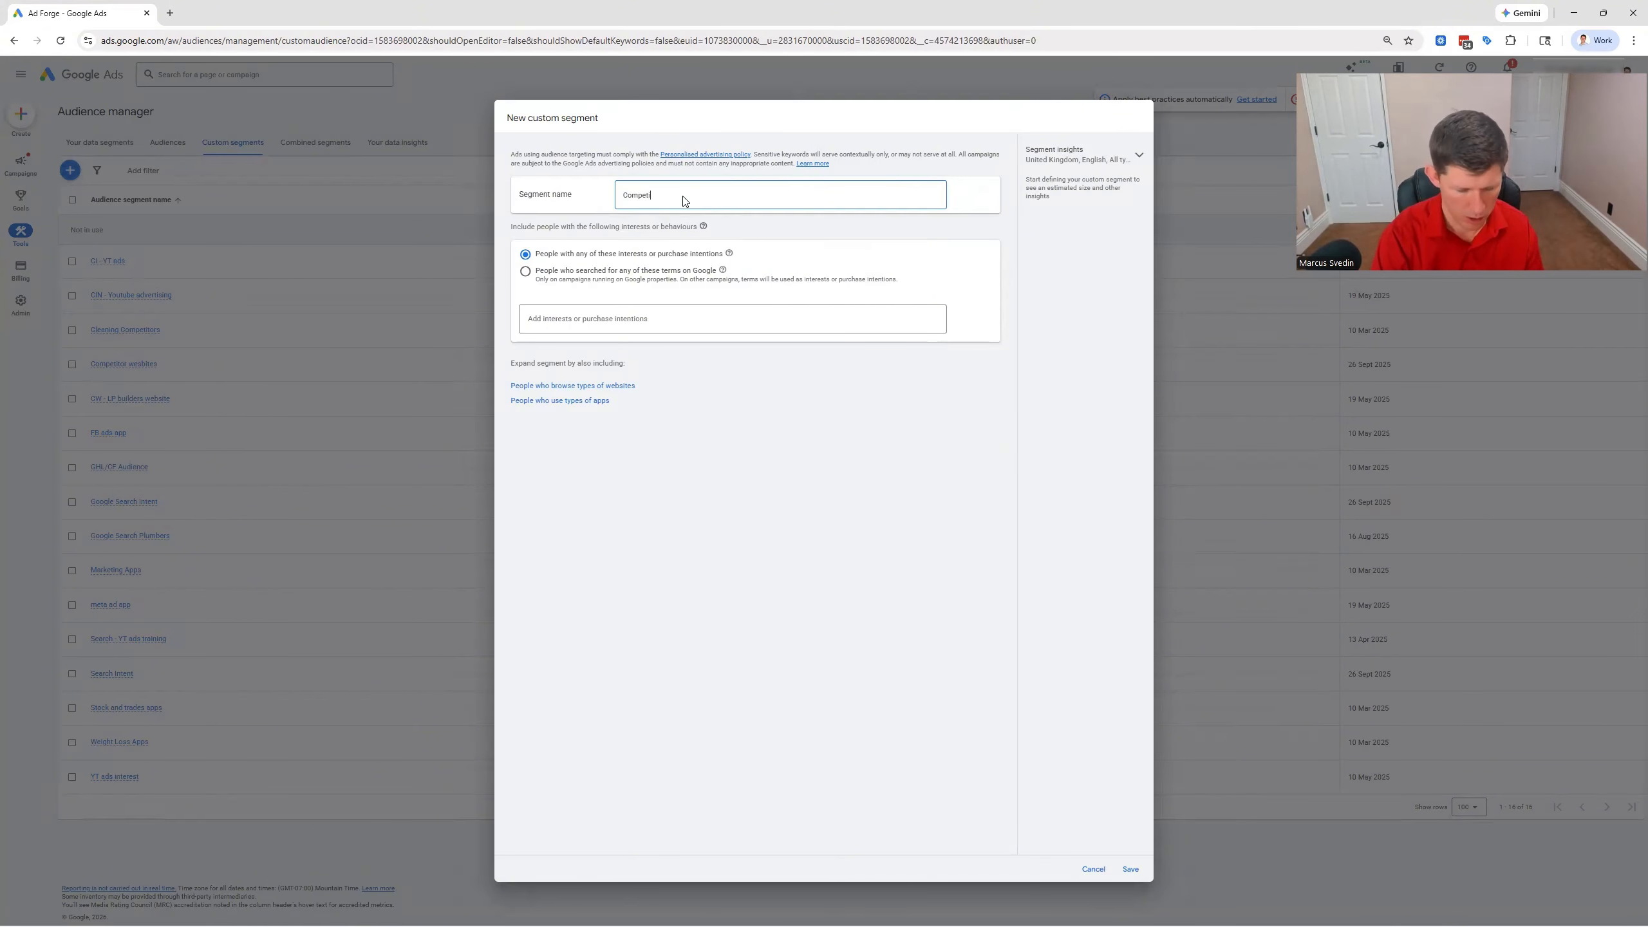
type("Competitor websites")
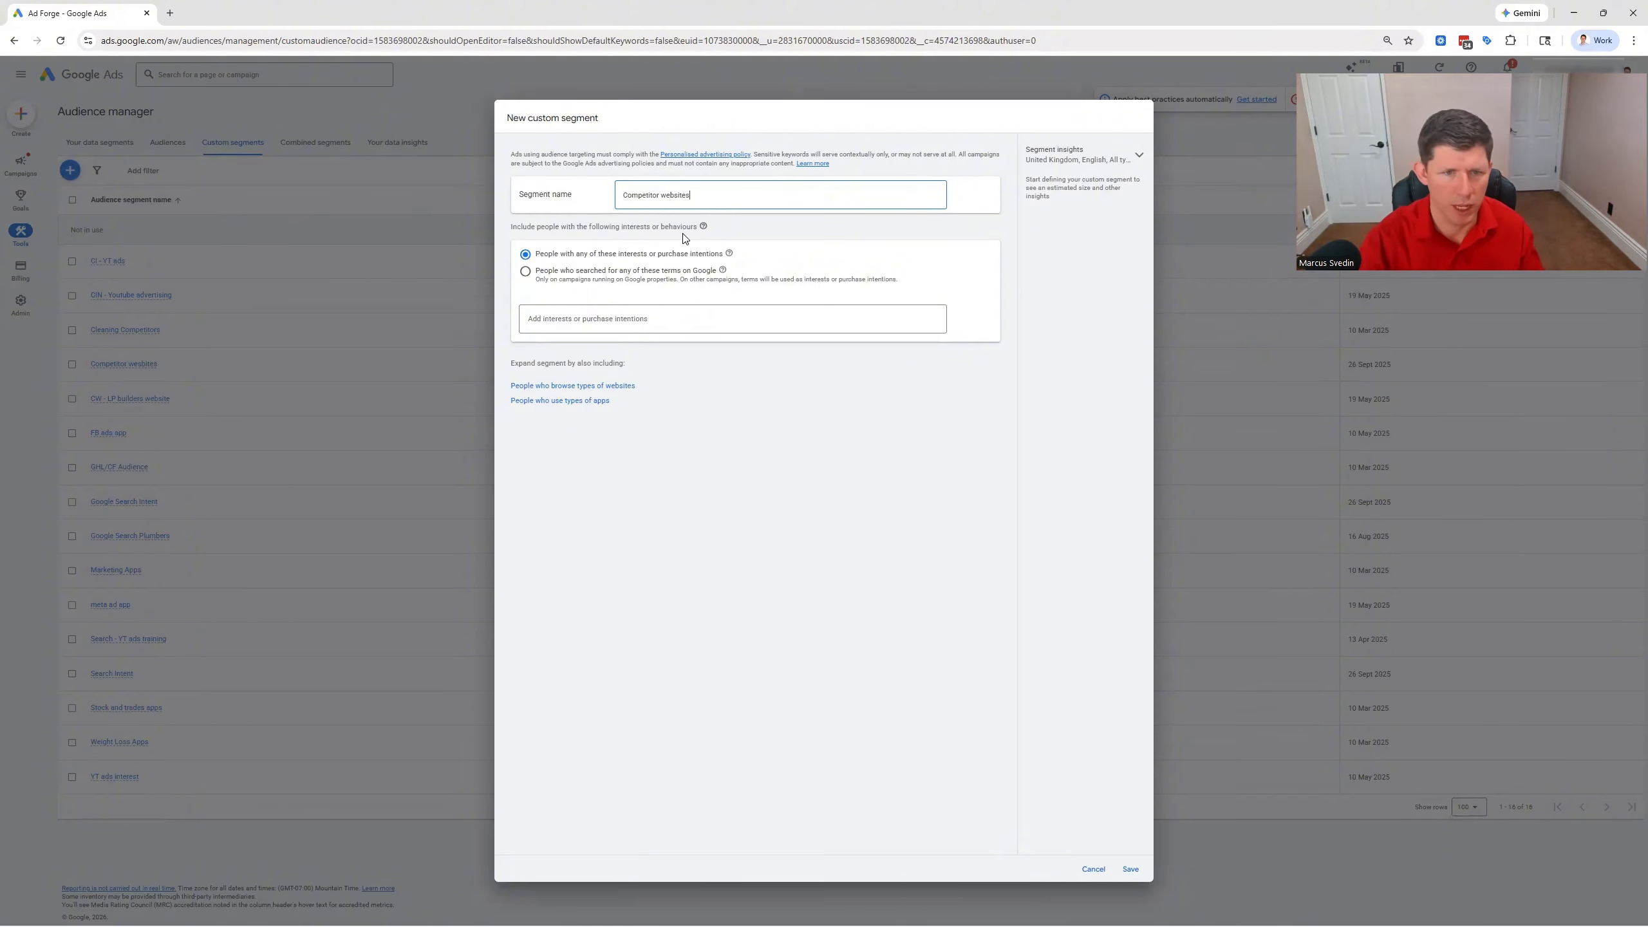
left_click(584, 386)
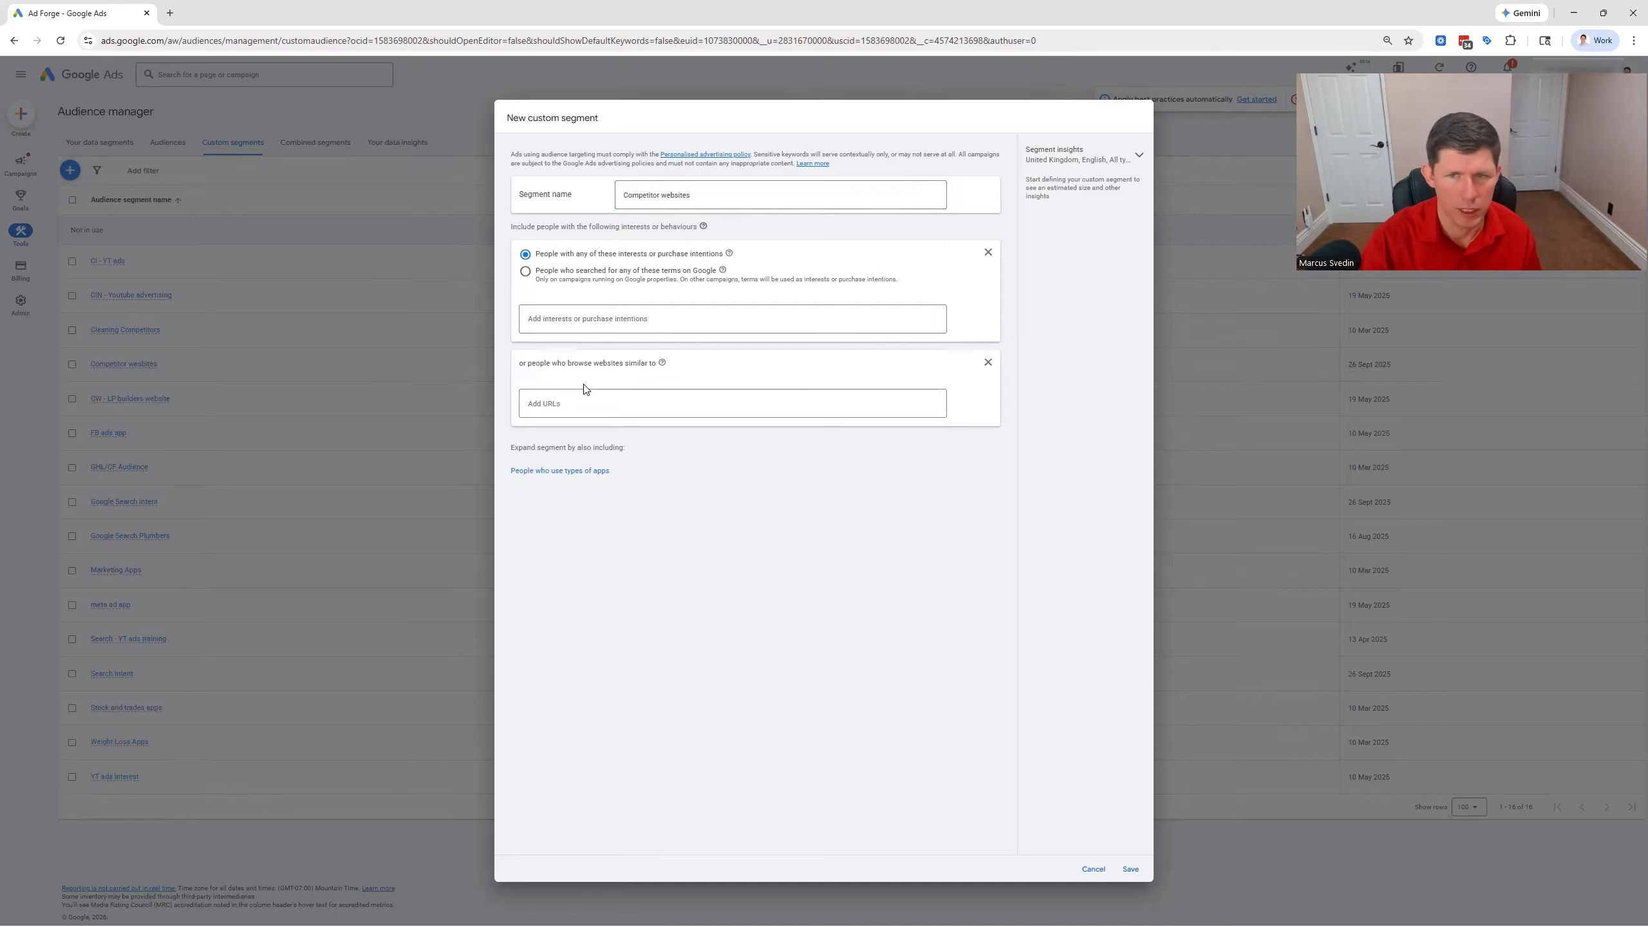
left_click(988, 253)
left_click(627, 294)
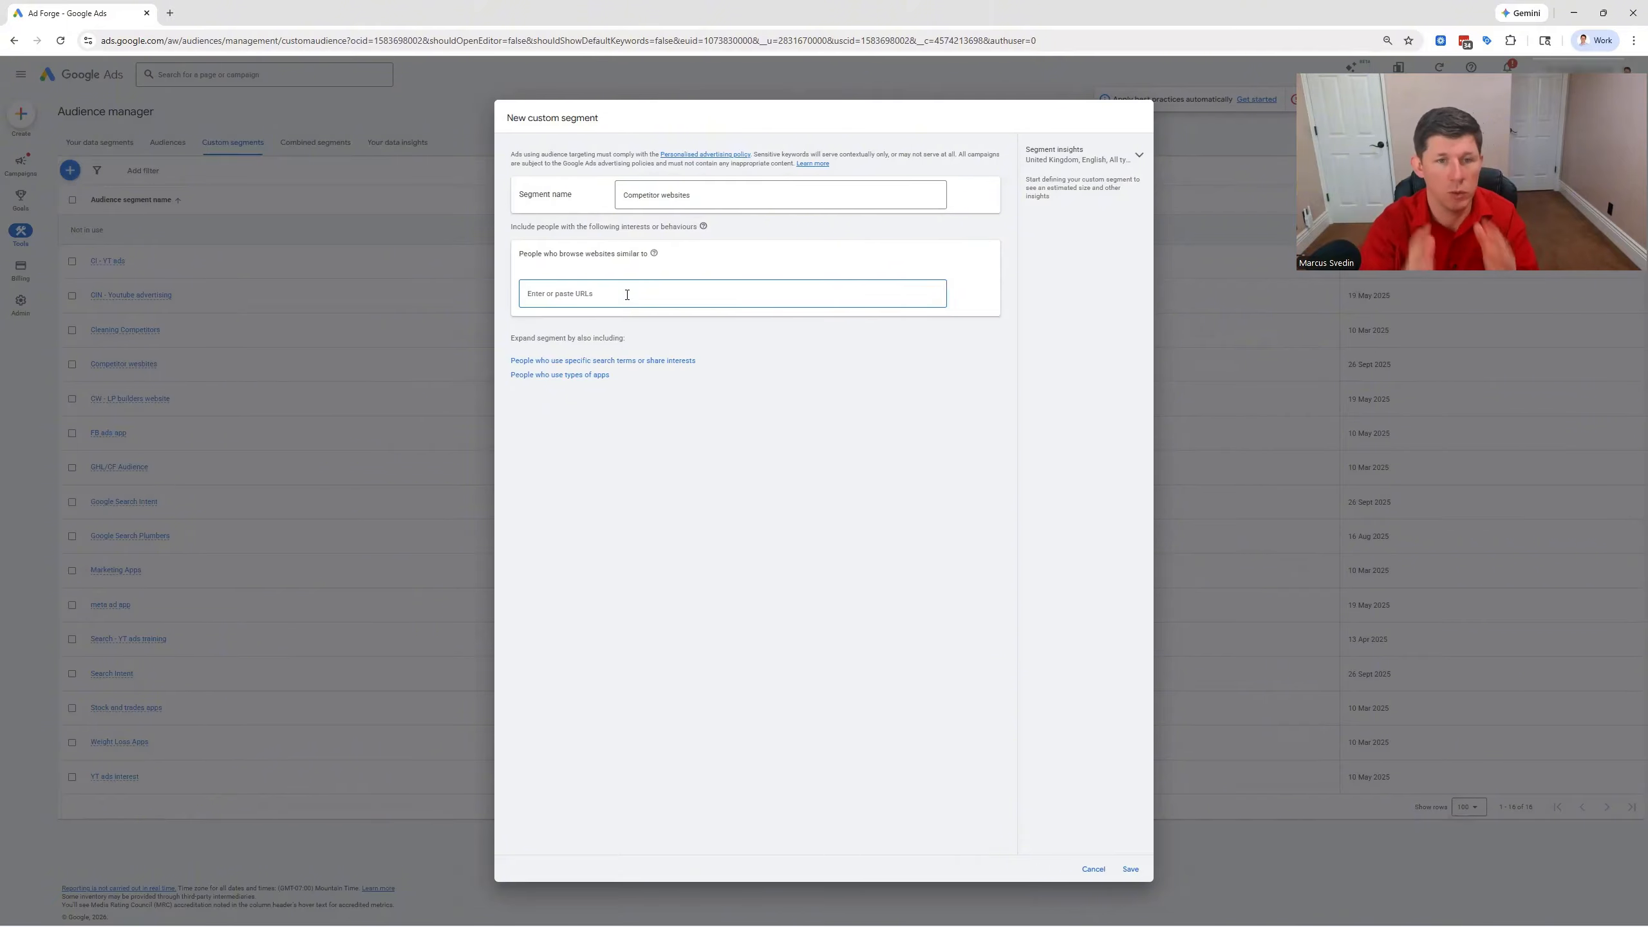
type("ww")
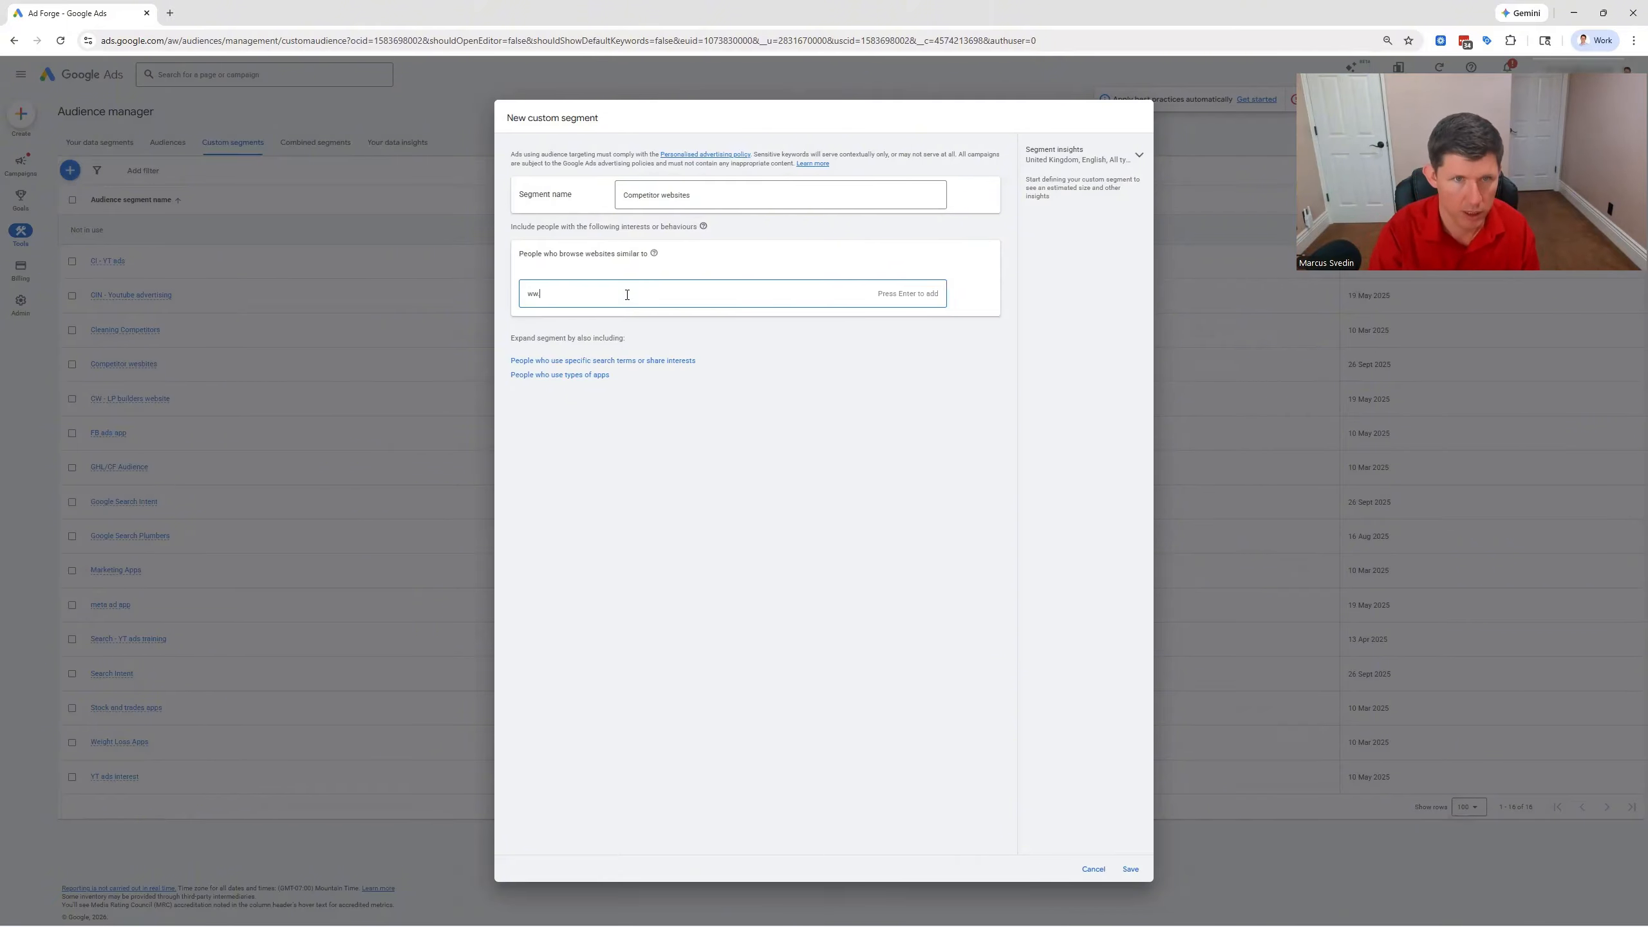
type("w.roof")
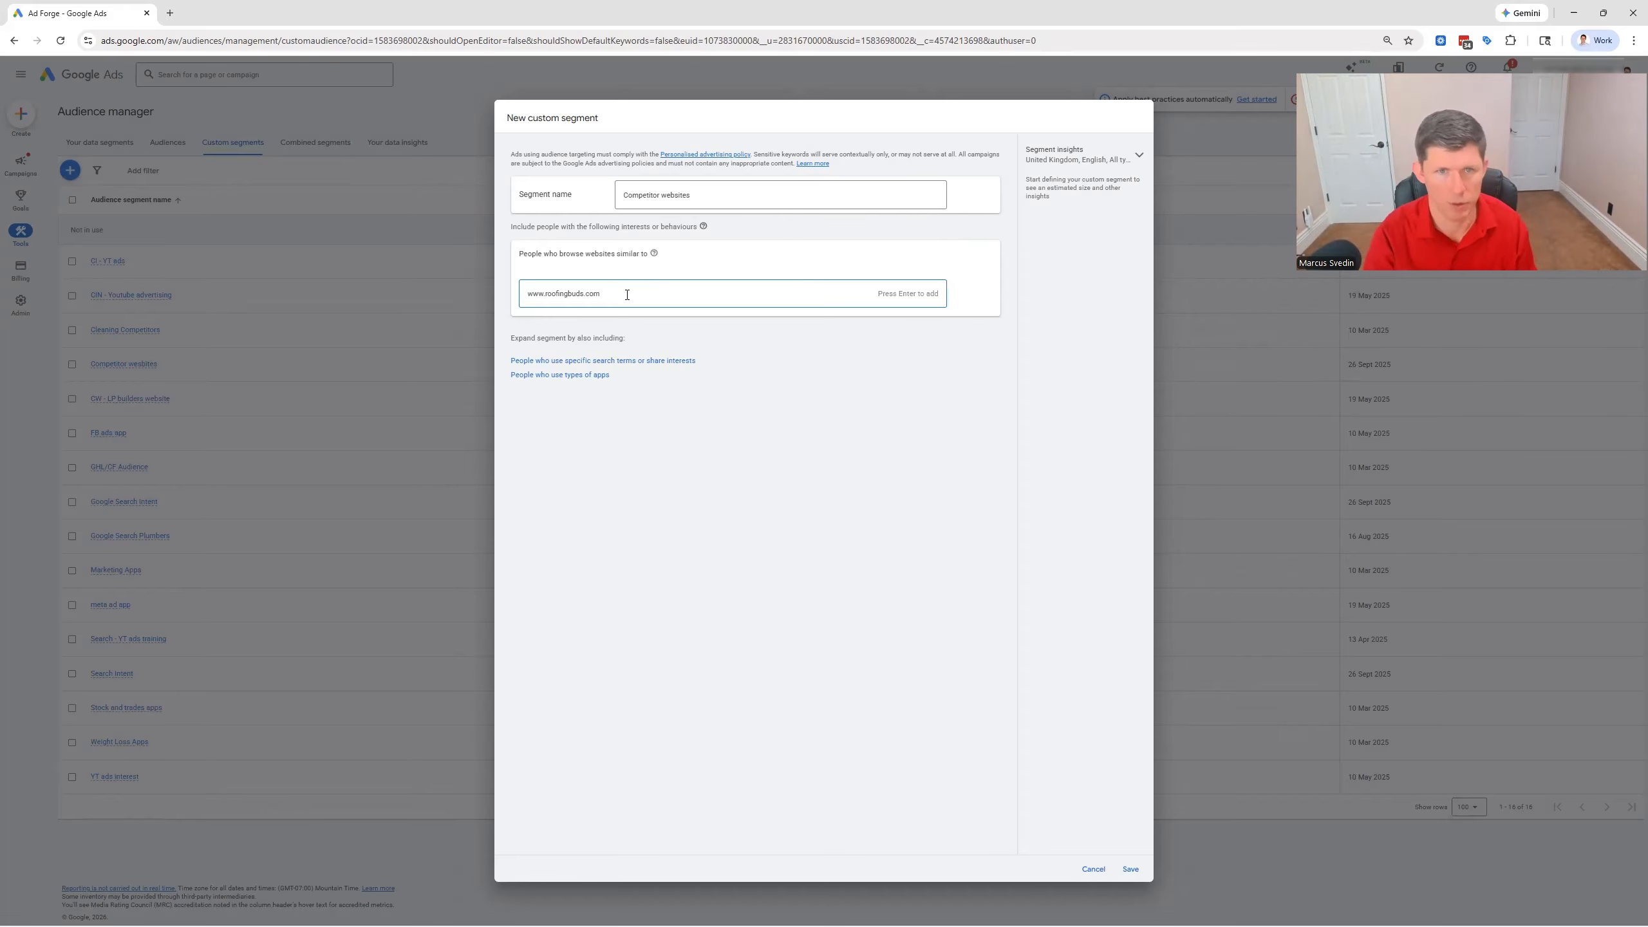
type("ingbuds.com")
key("Return")
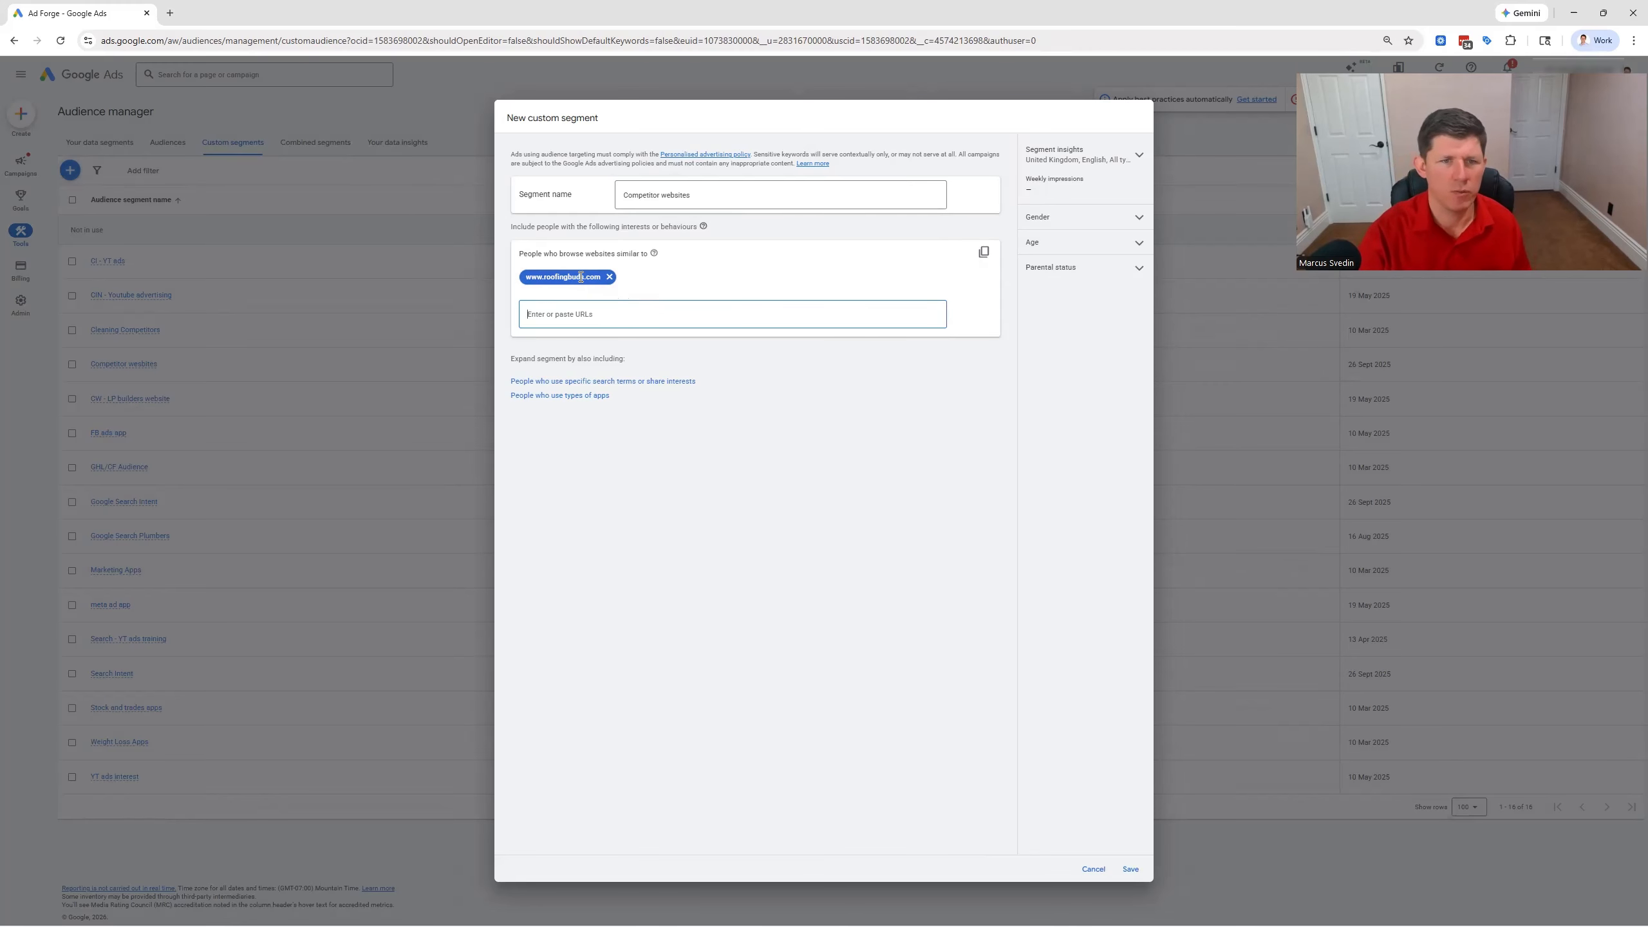
Save the custom segment, and reopen the "Competitor websites" segment to review its website criterion
mouse_move(654, 253)
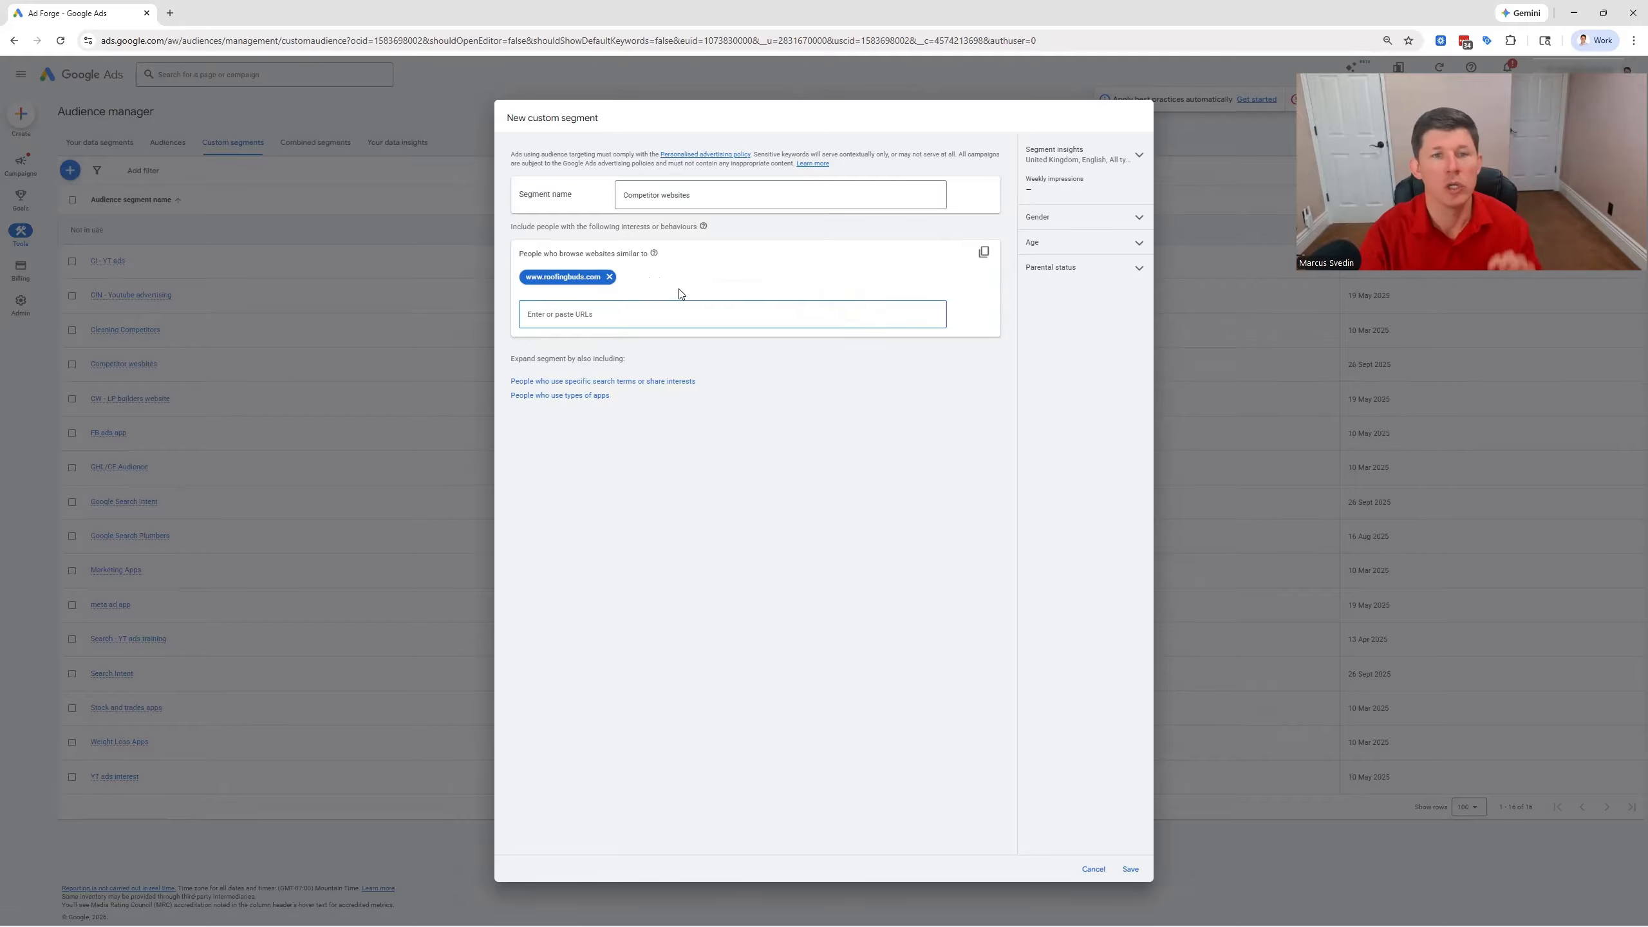
left_click(1131, 866)
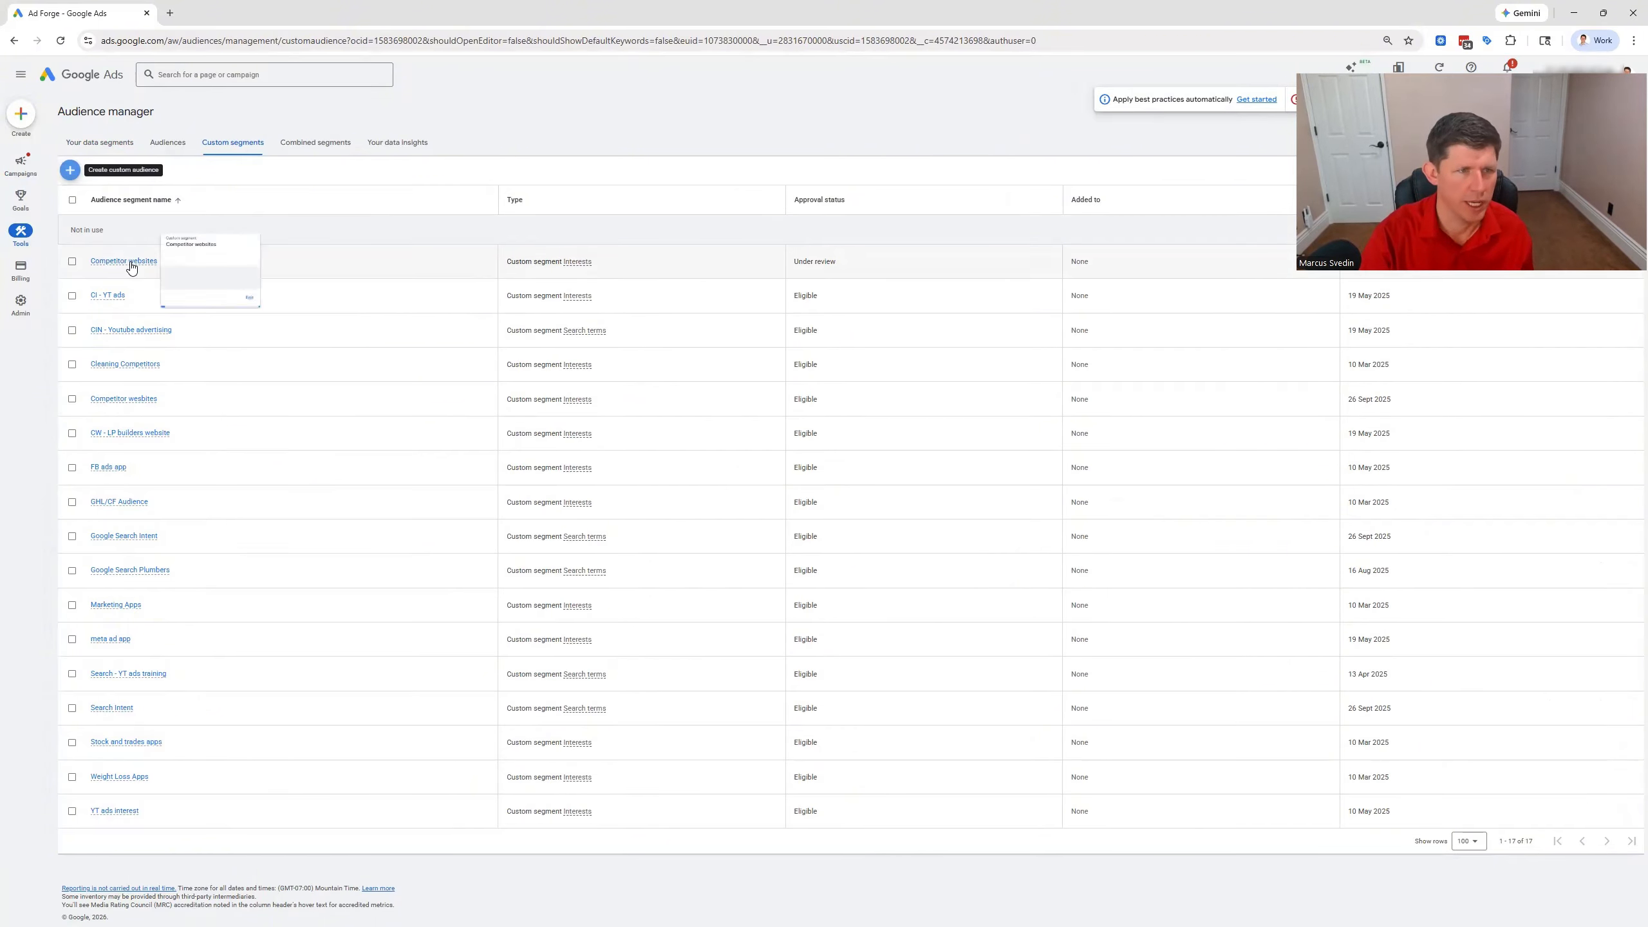
left_click(129, 262)
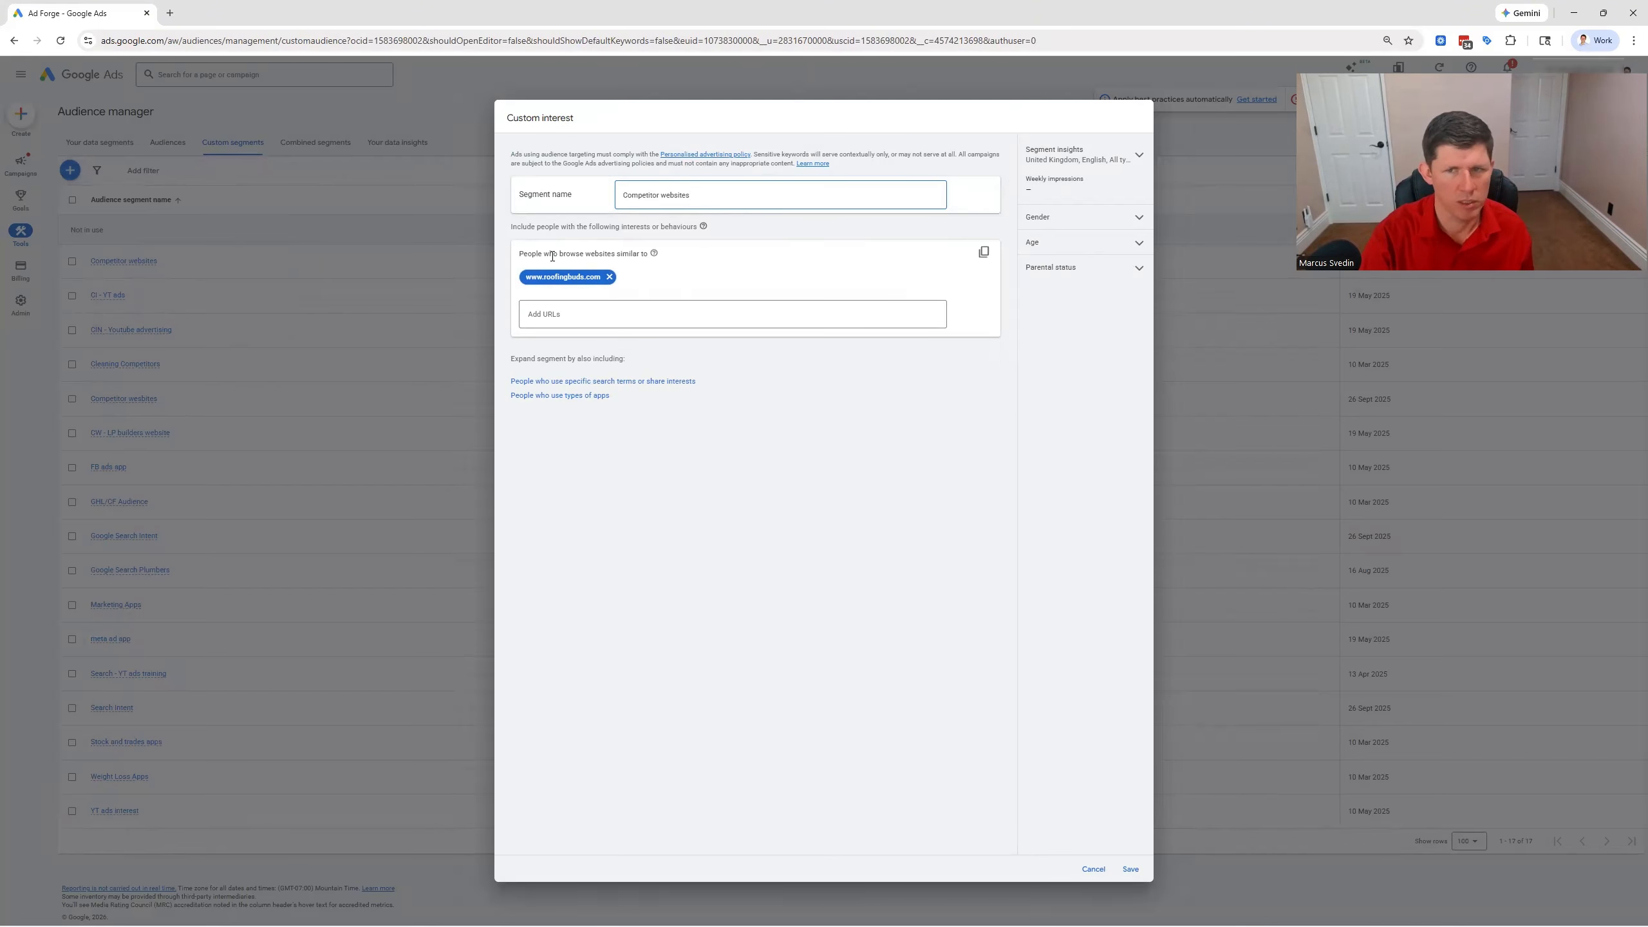
left_click(1130, 870)
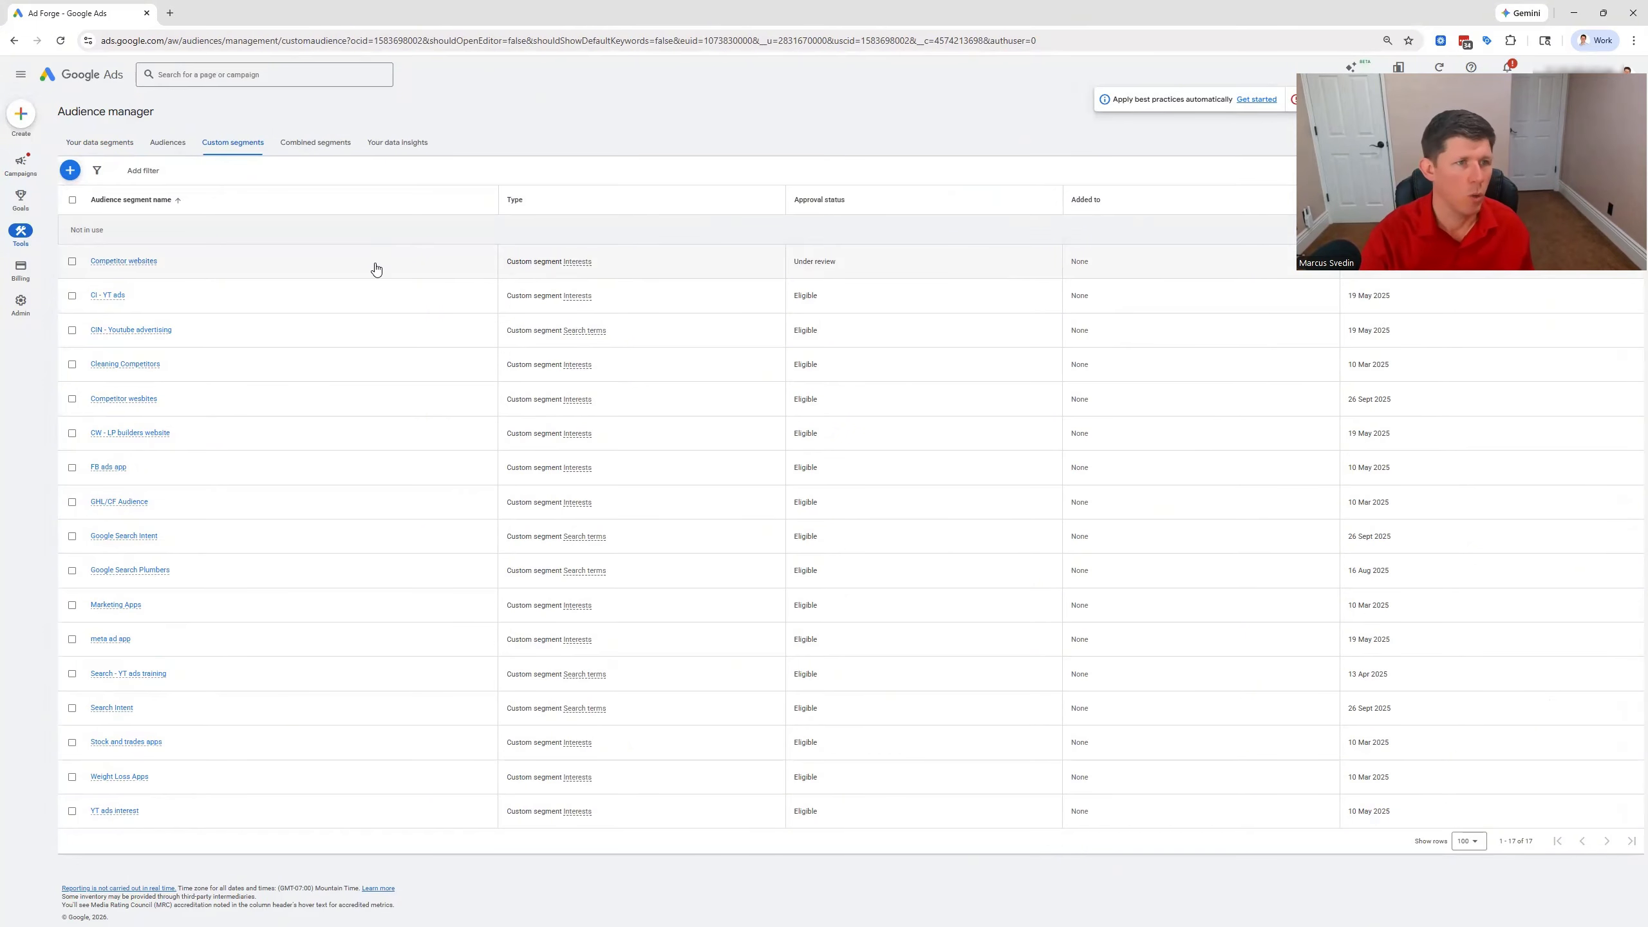
Start creating a new campaign from the account's campaign list
mouse_move(20, 165)
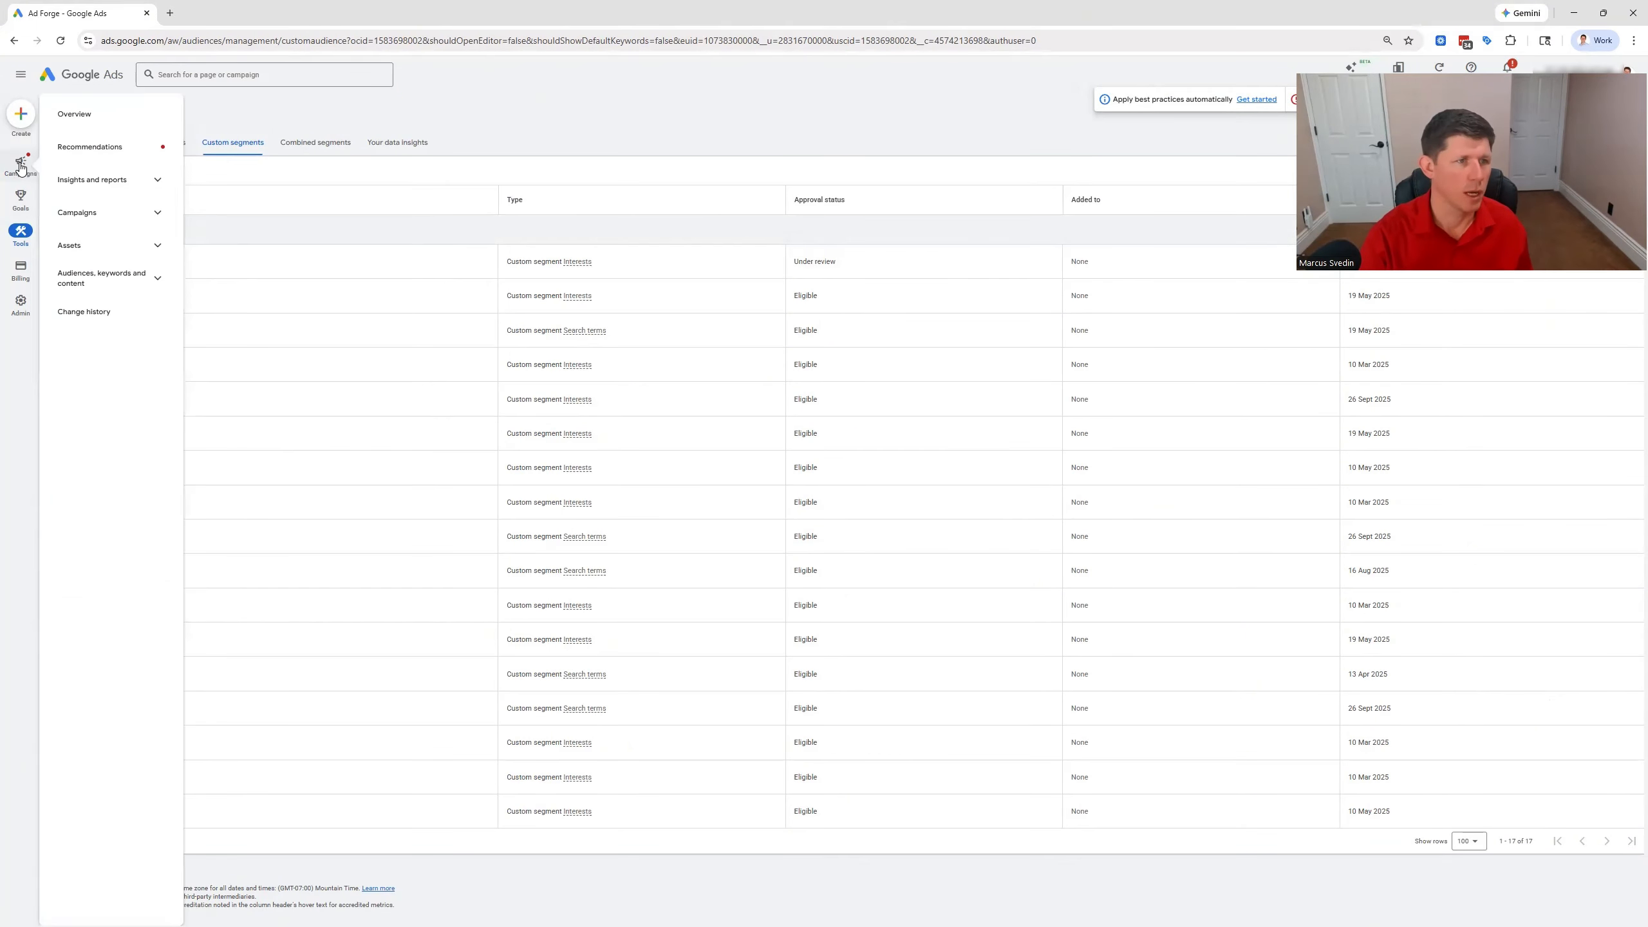
left_click(110, 212)
left_click(106, 243)
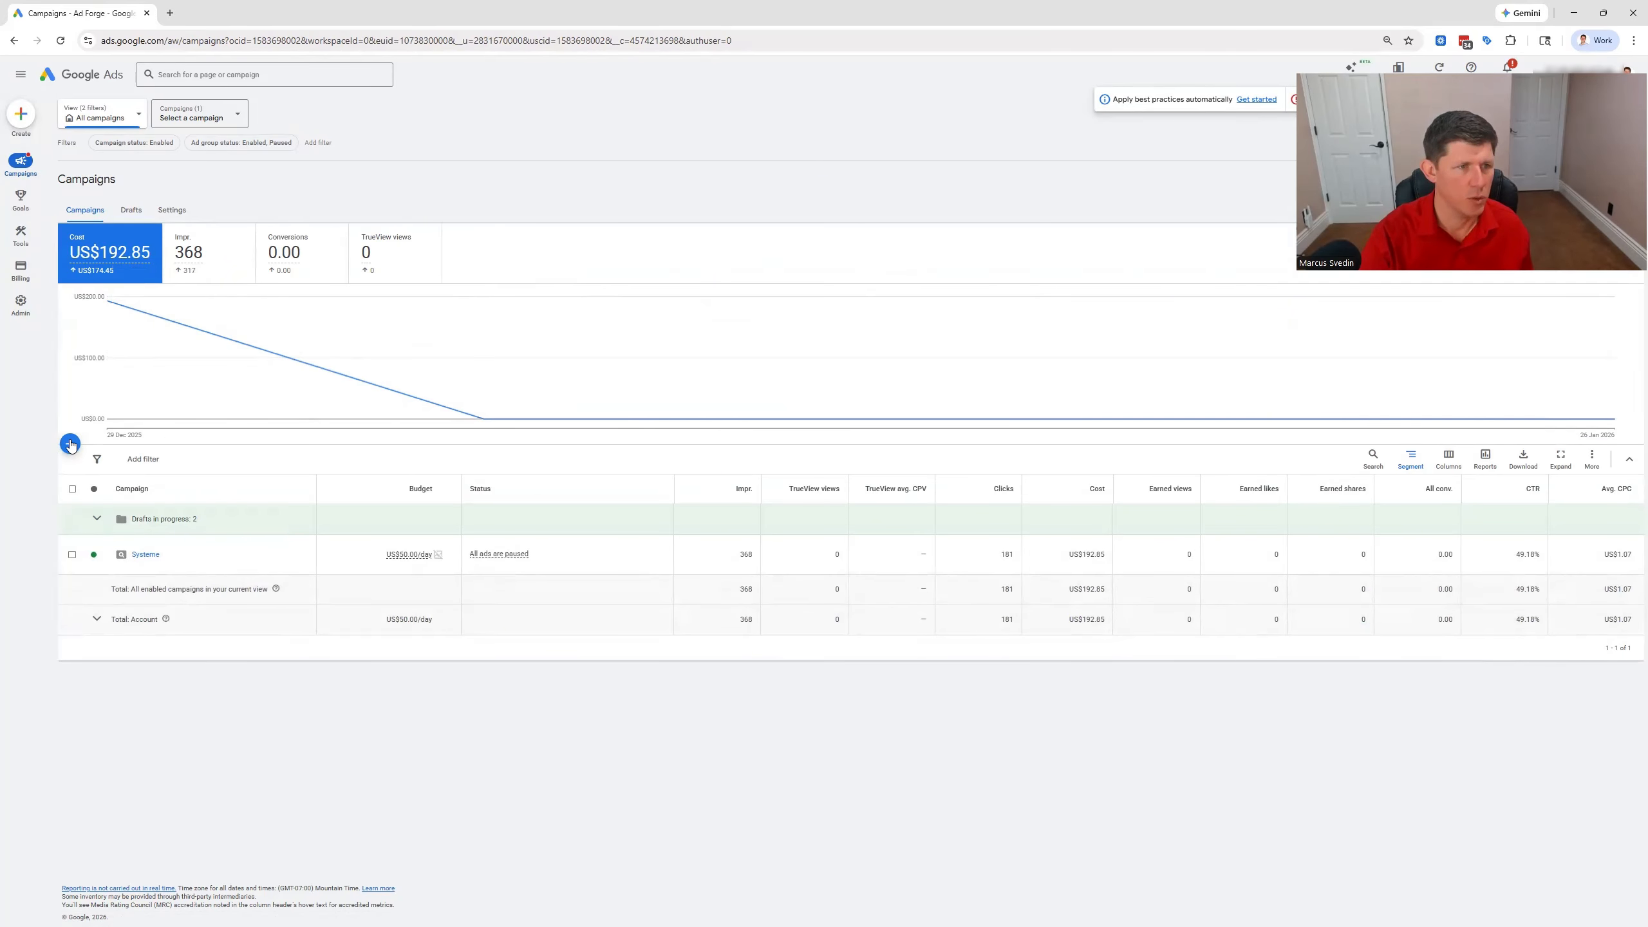
left_click(72, 446)
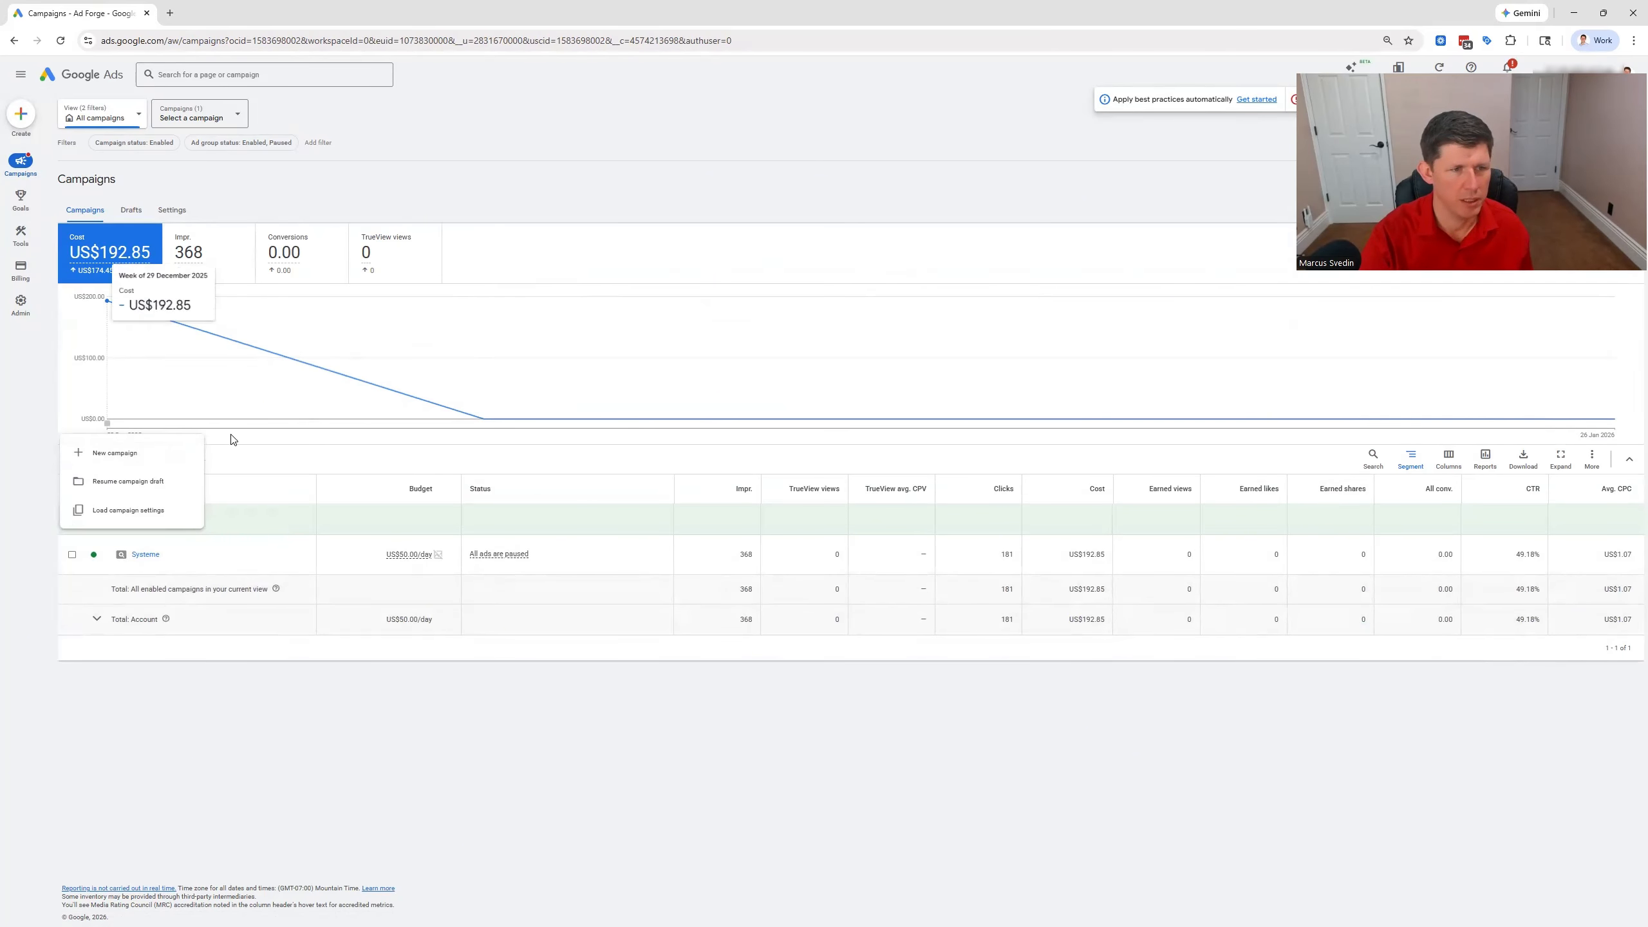
left_click(107, 451)
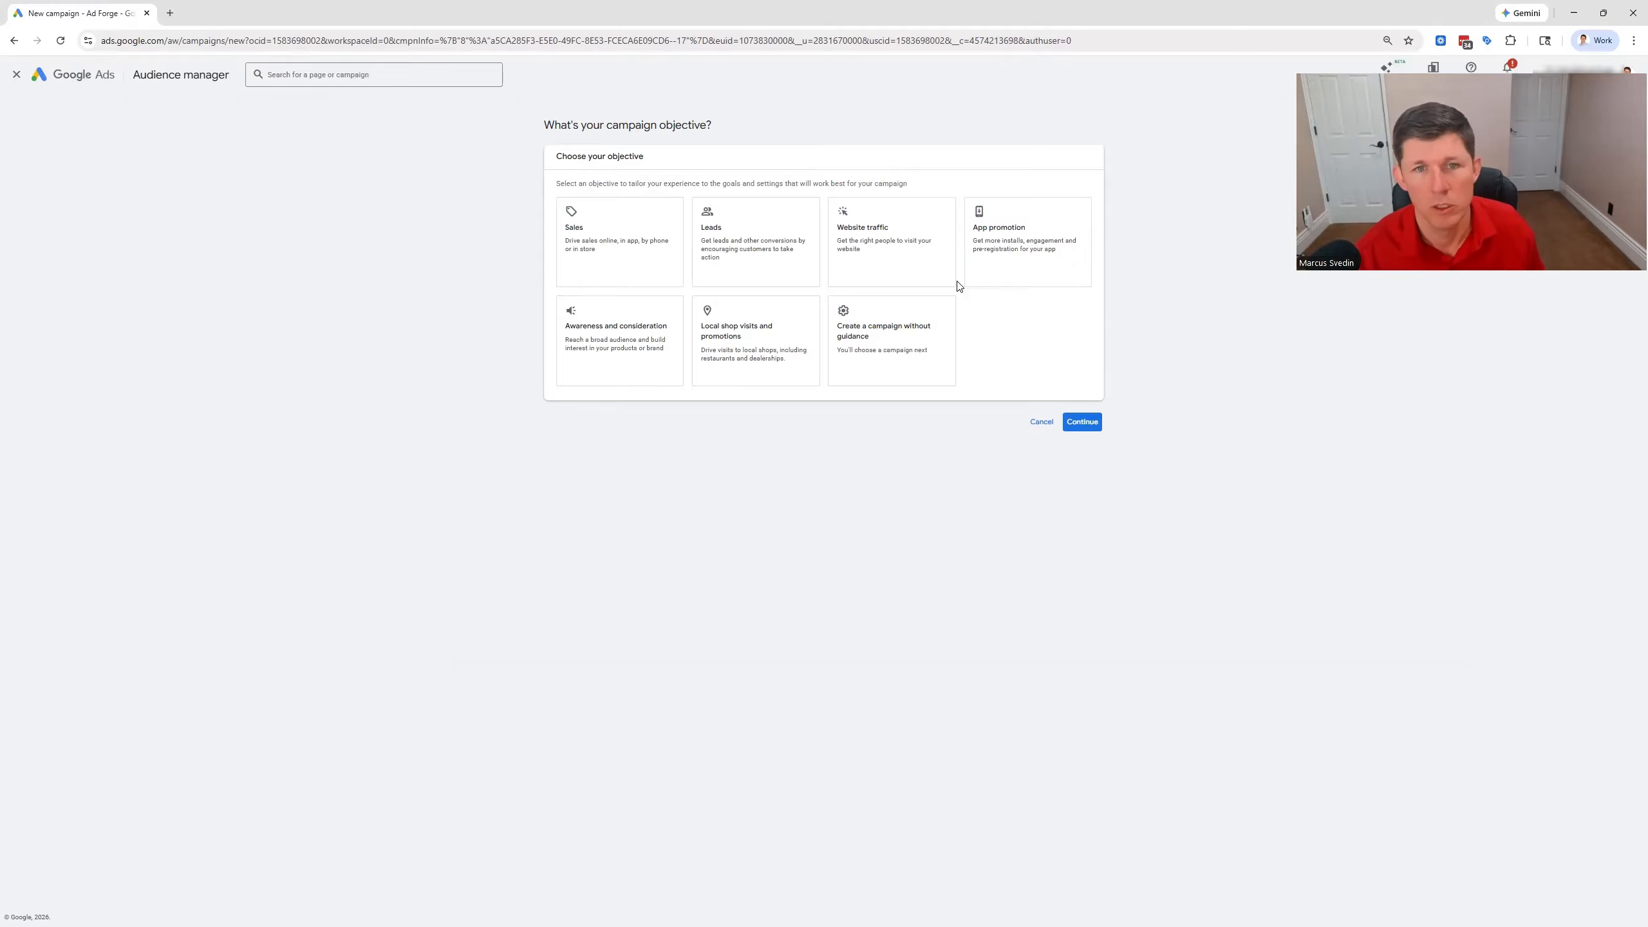
Choose Leads as the campaign objective and add Submit lead forms as its conversion goal
left_click(776, 241)
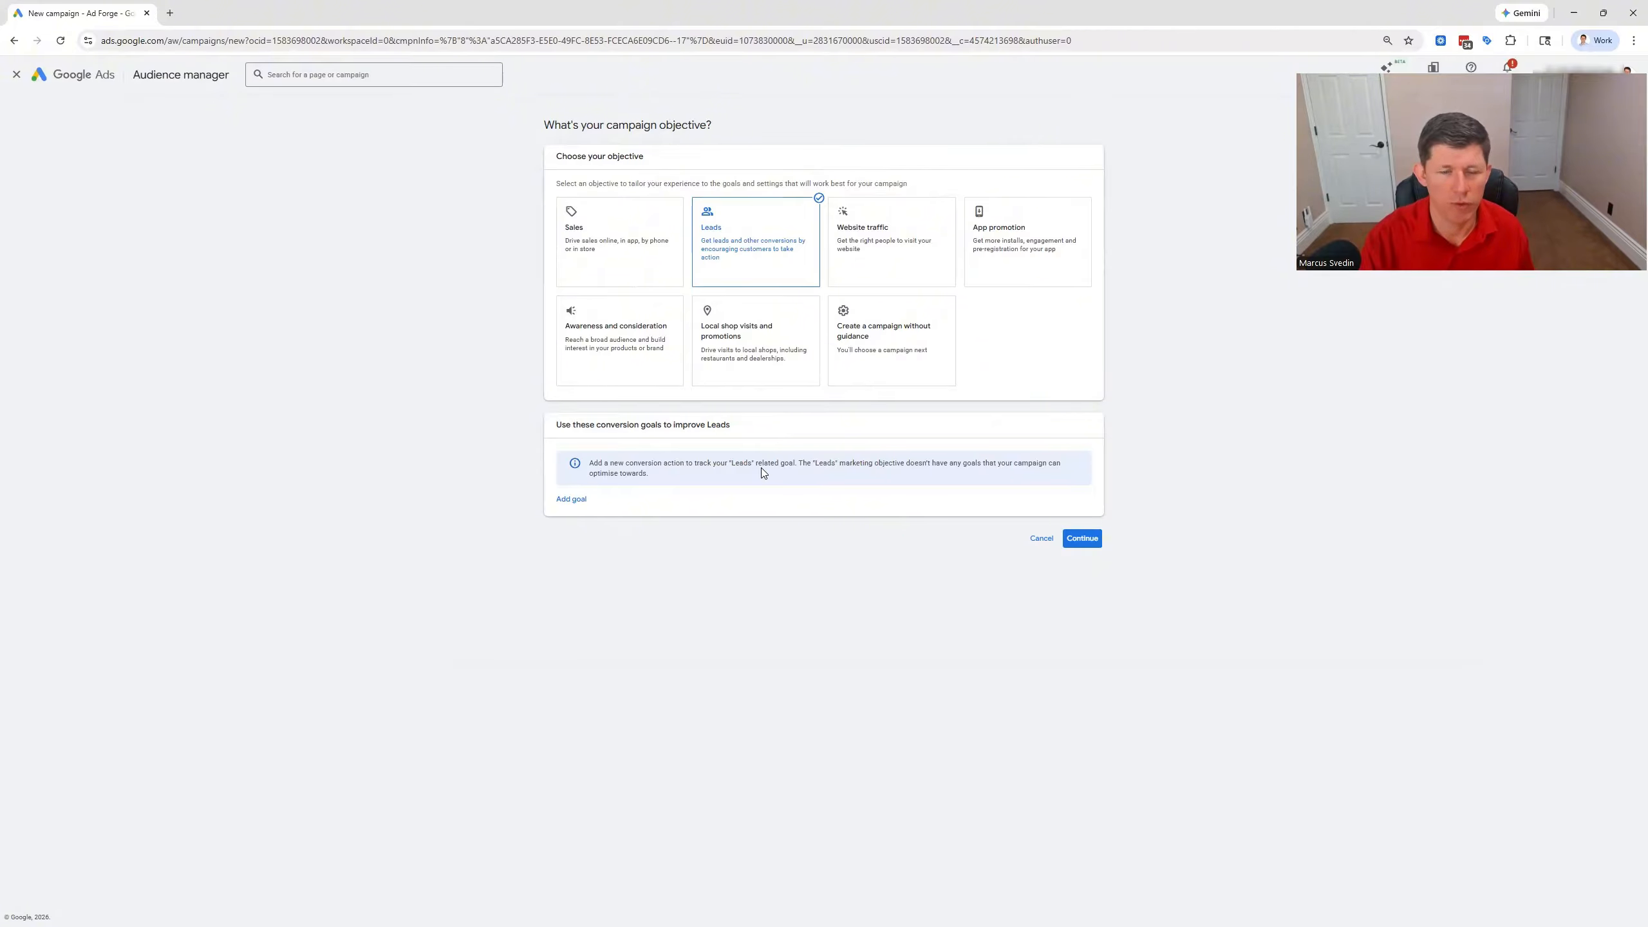
left_click(574, 500)
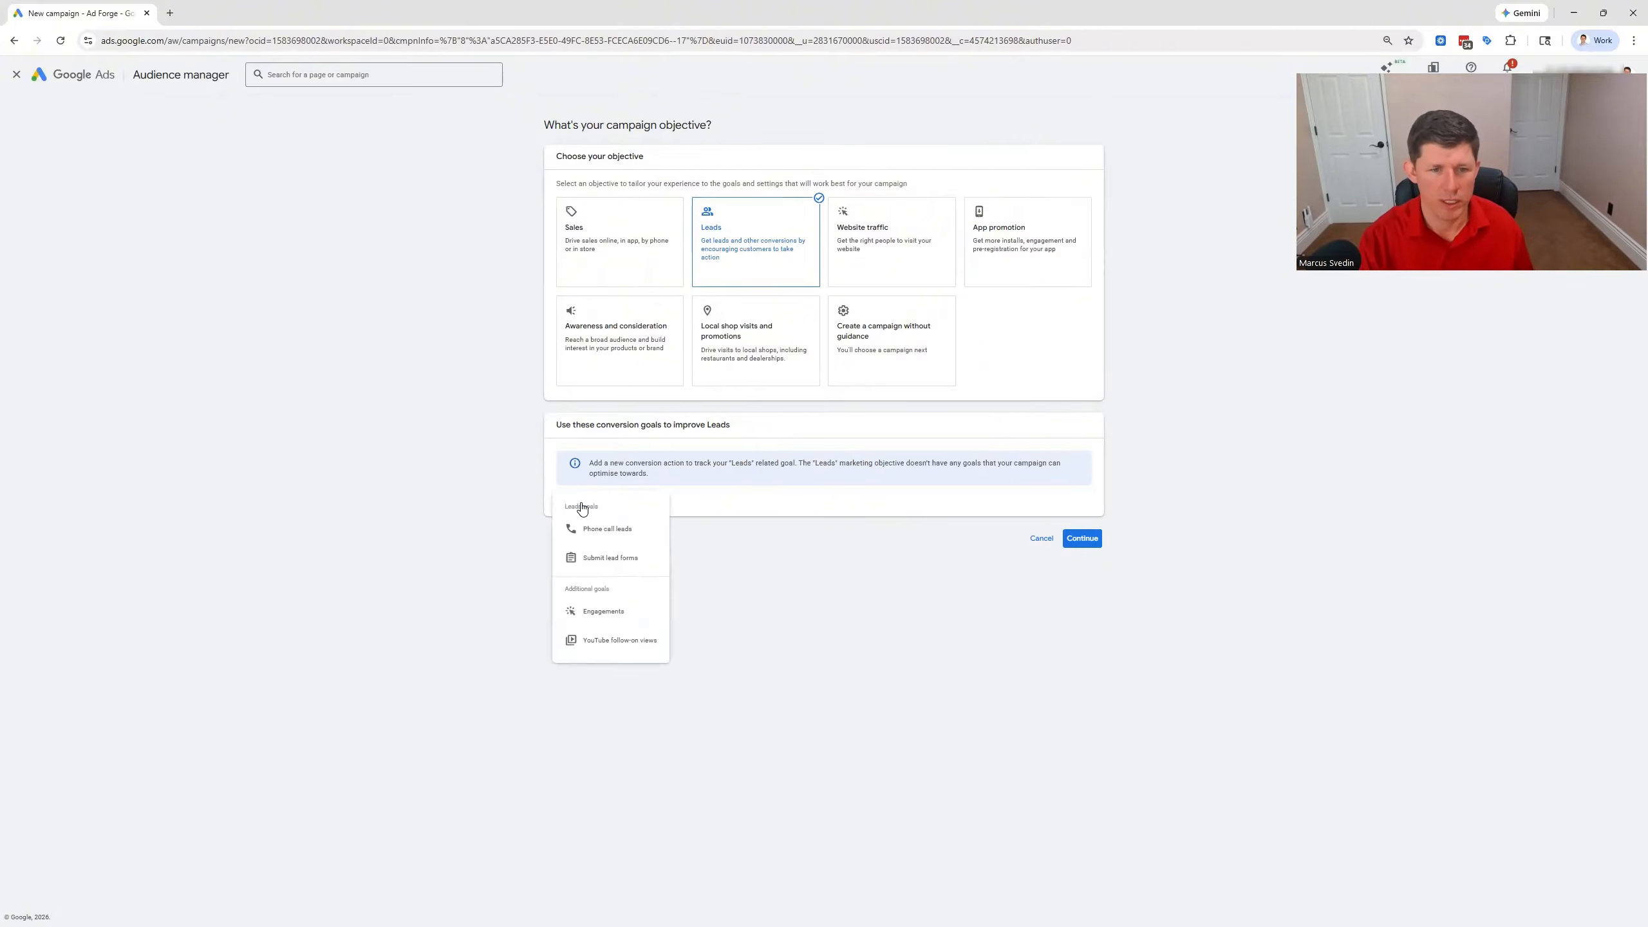
left_click(622, 559)
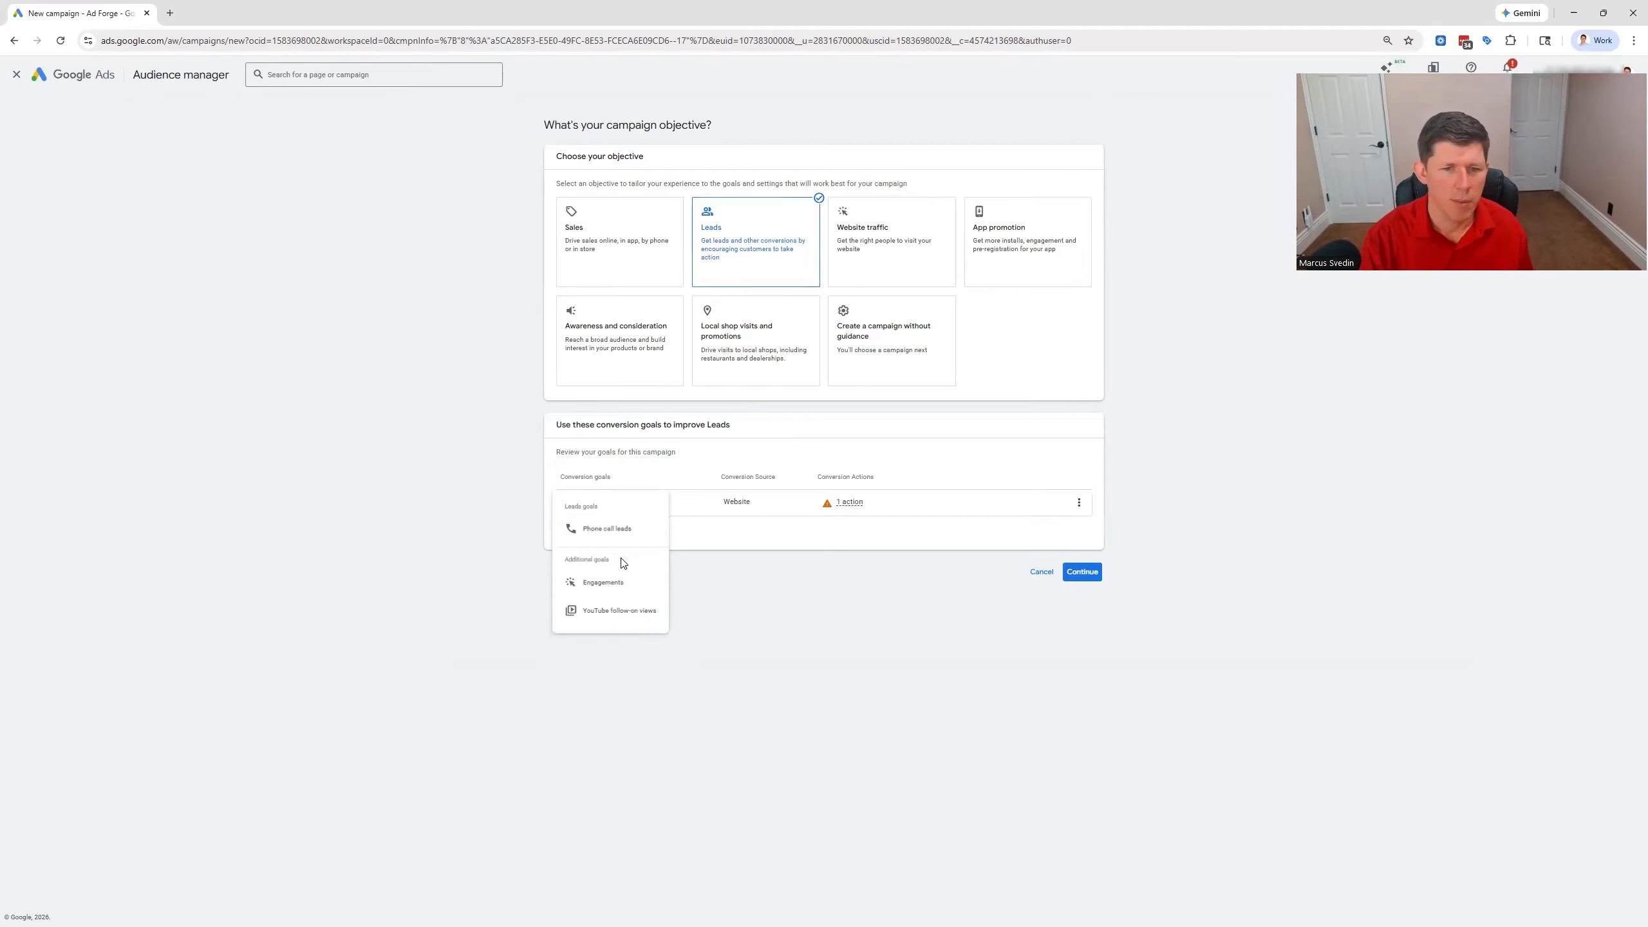
left_click(1085, 577)
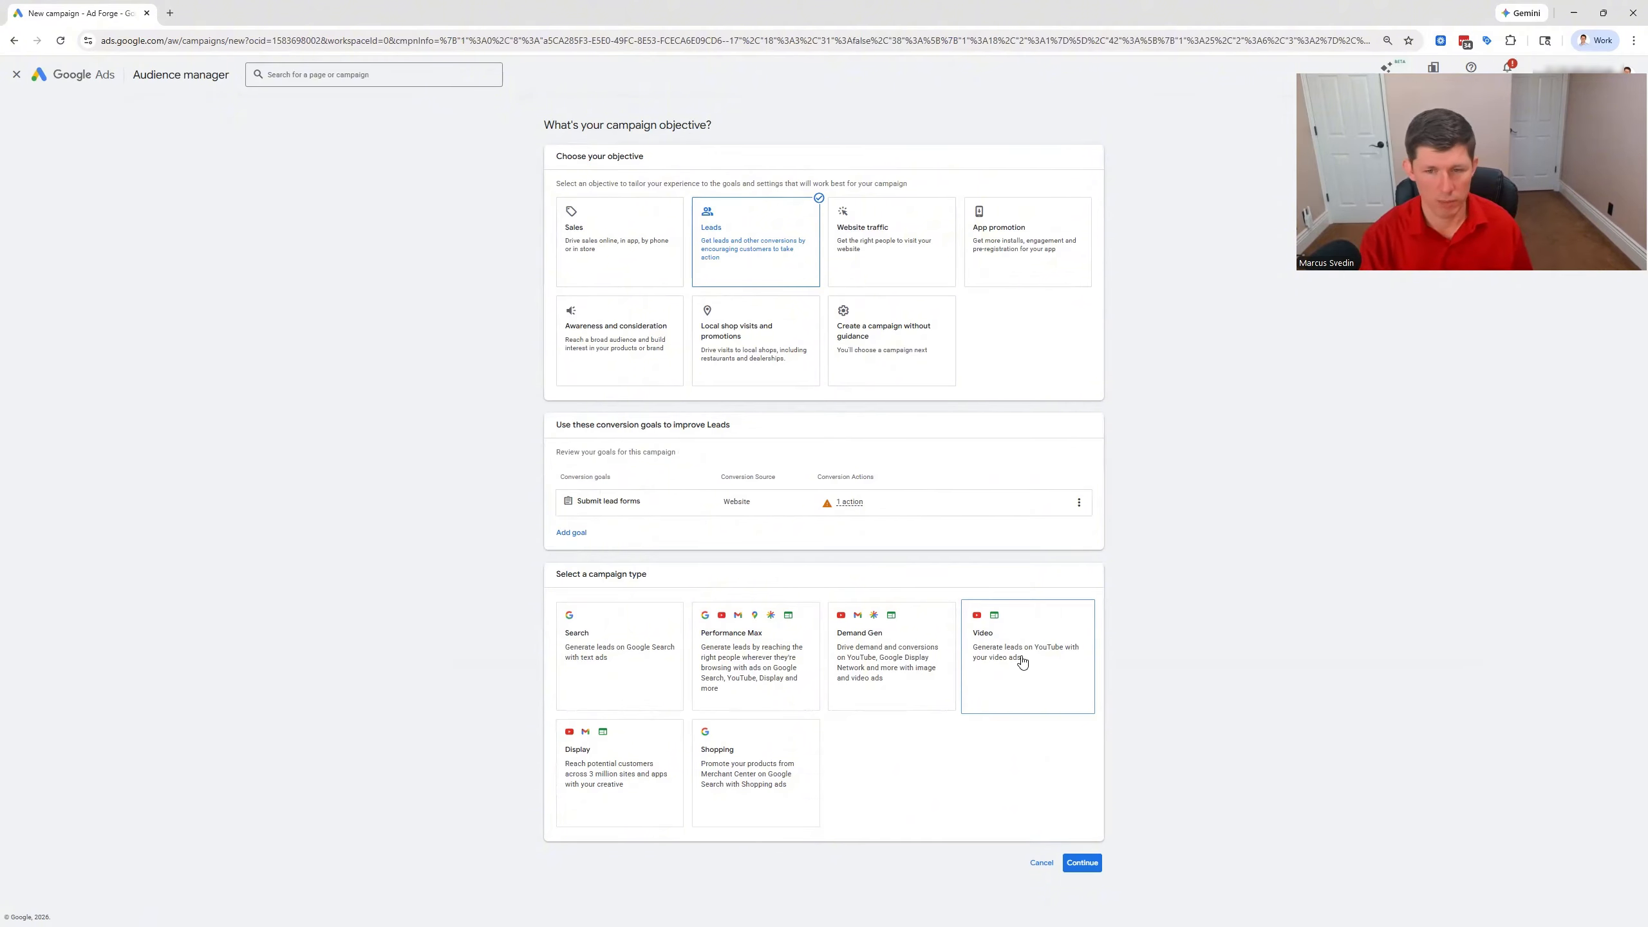
Select the Demand Gen campaign type, continue to its settings and choose Conversions as the campaign goal
left_click(885, 666)
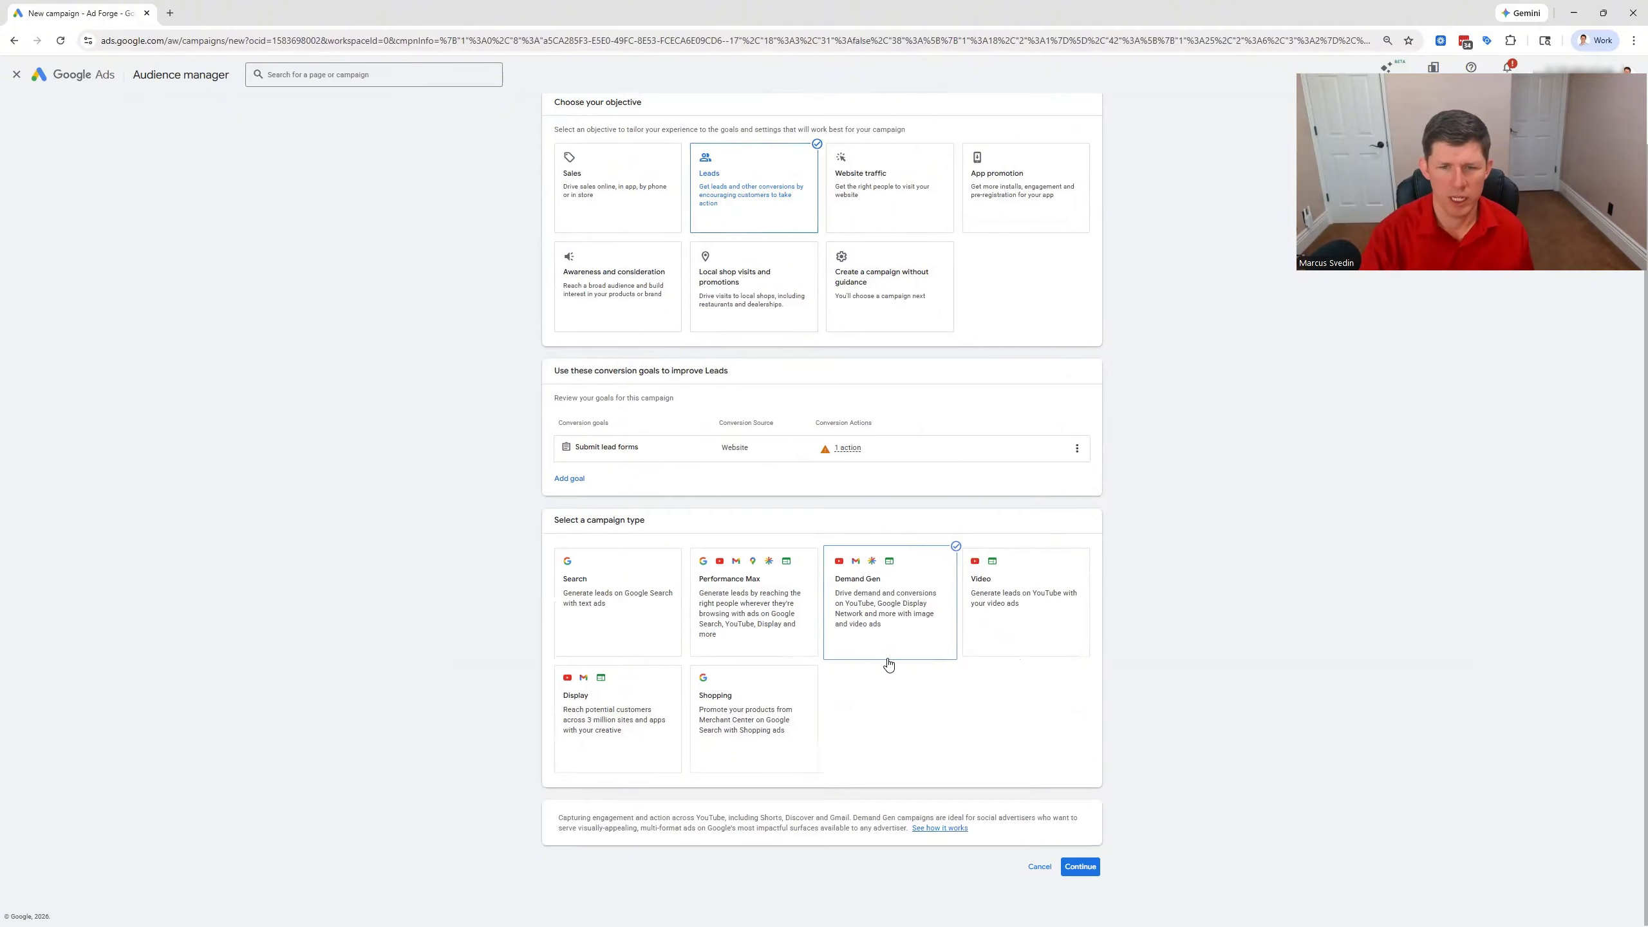
left_click(1081, 866)
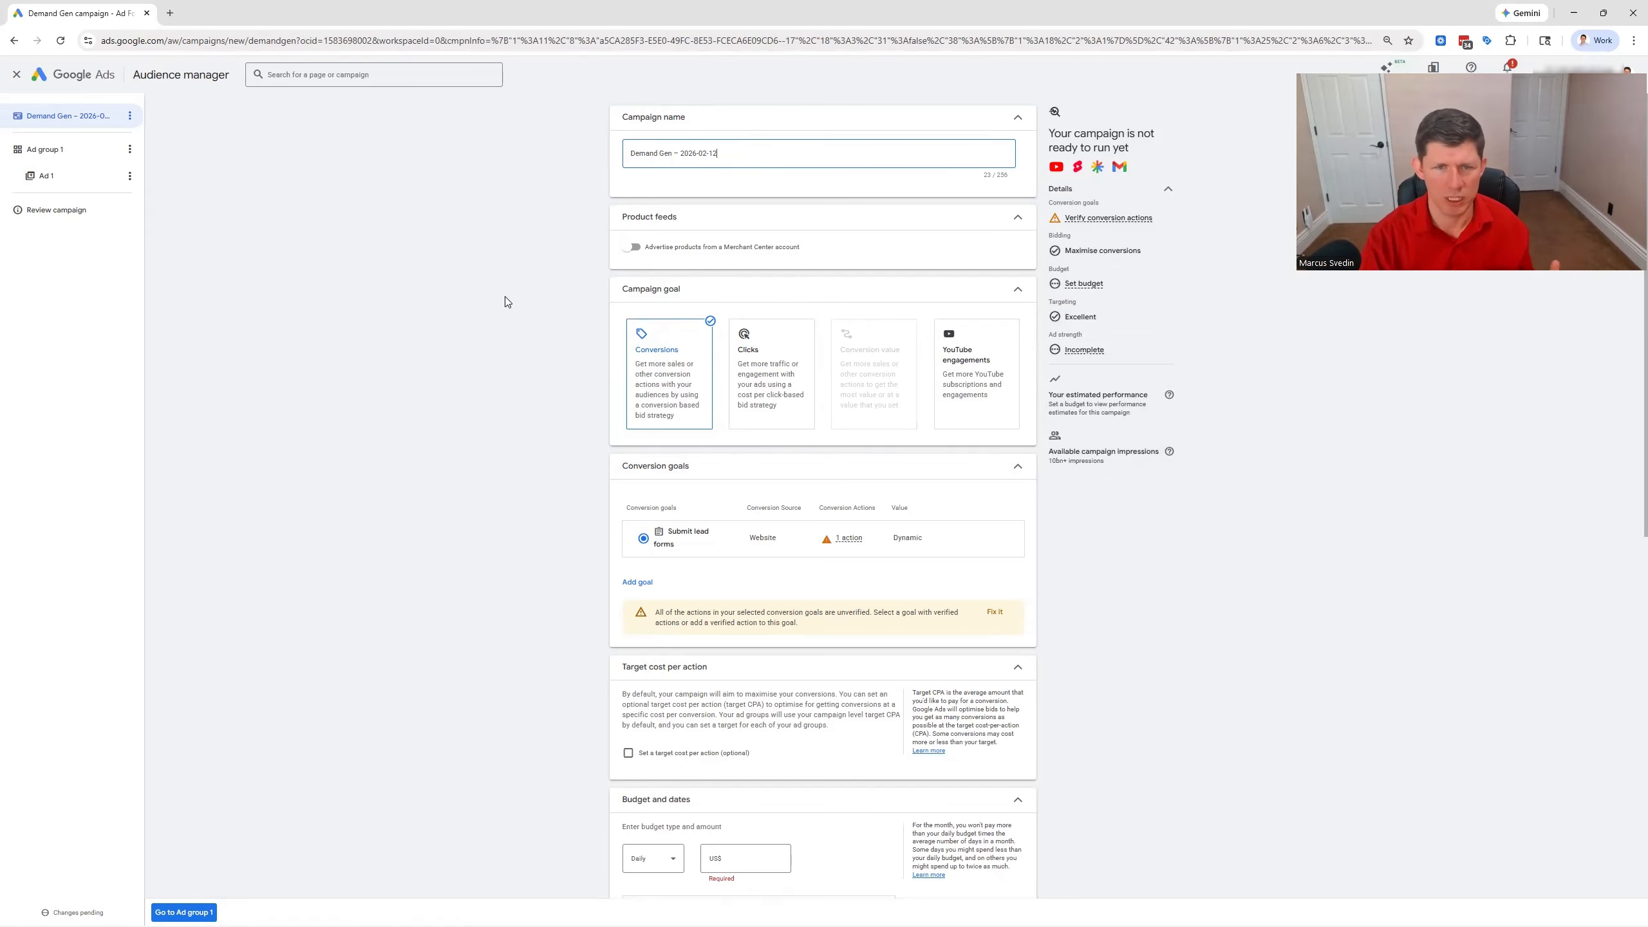
left_click(654, 376)
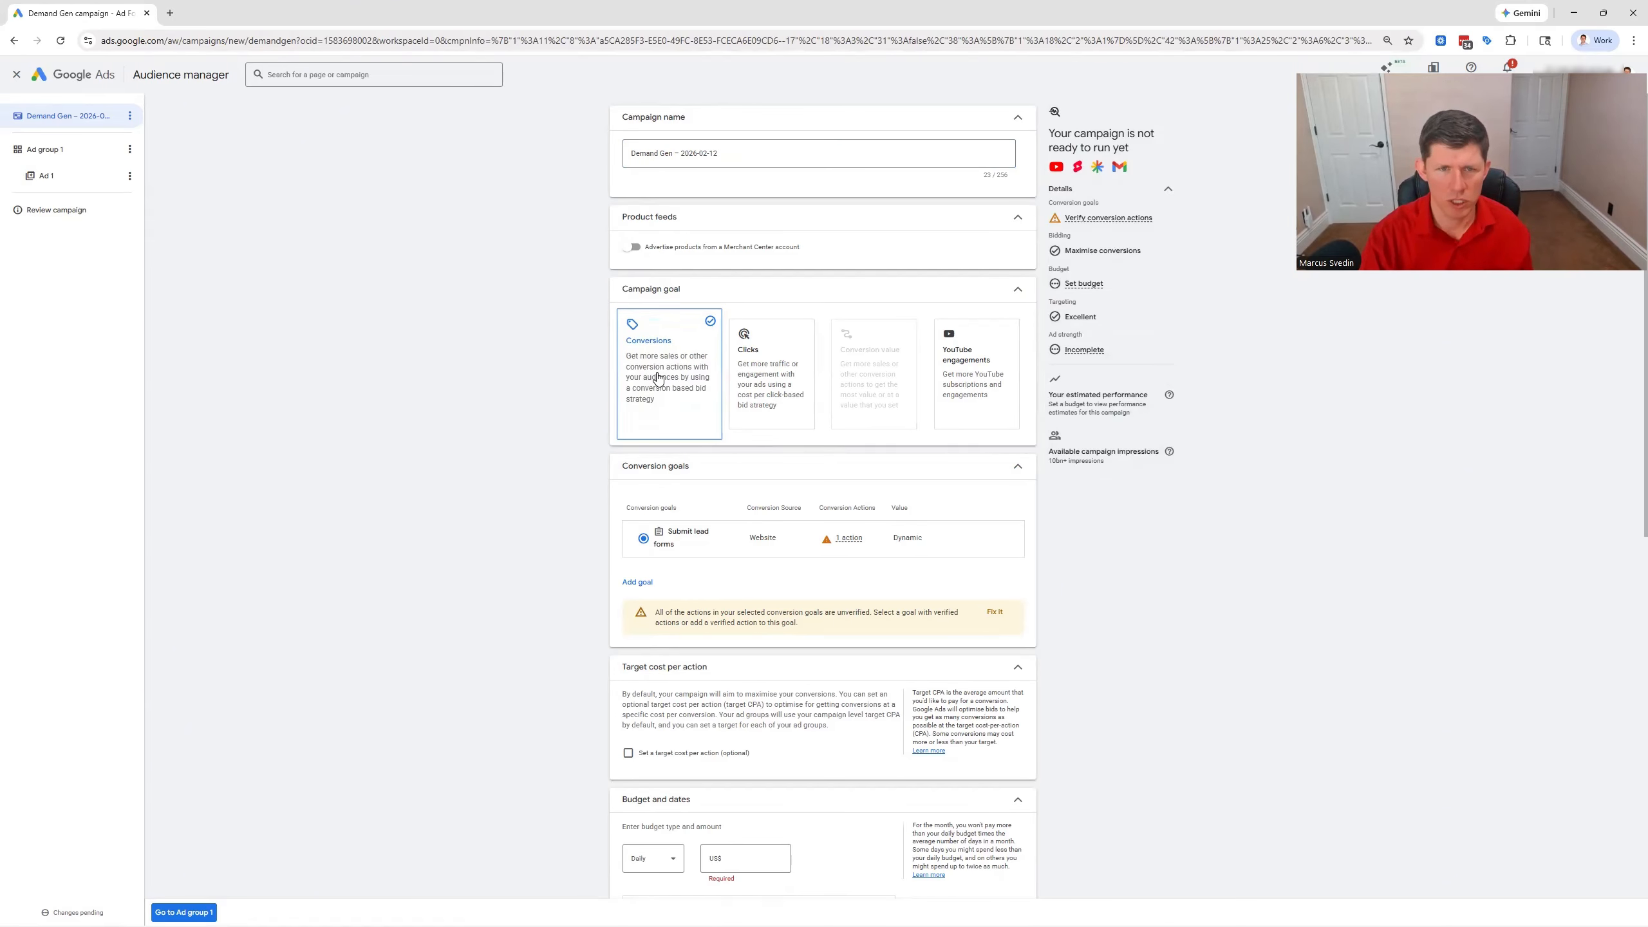
Enable the optional target cost per action for the campaign, and disable it again
scroll(574, 353, "down", 1)
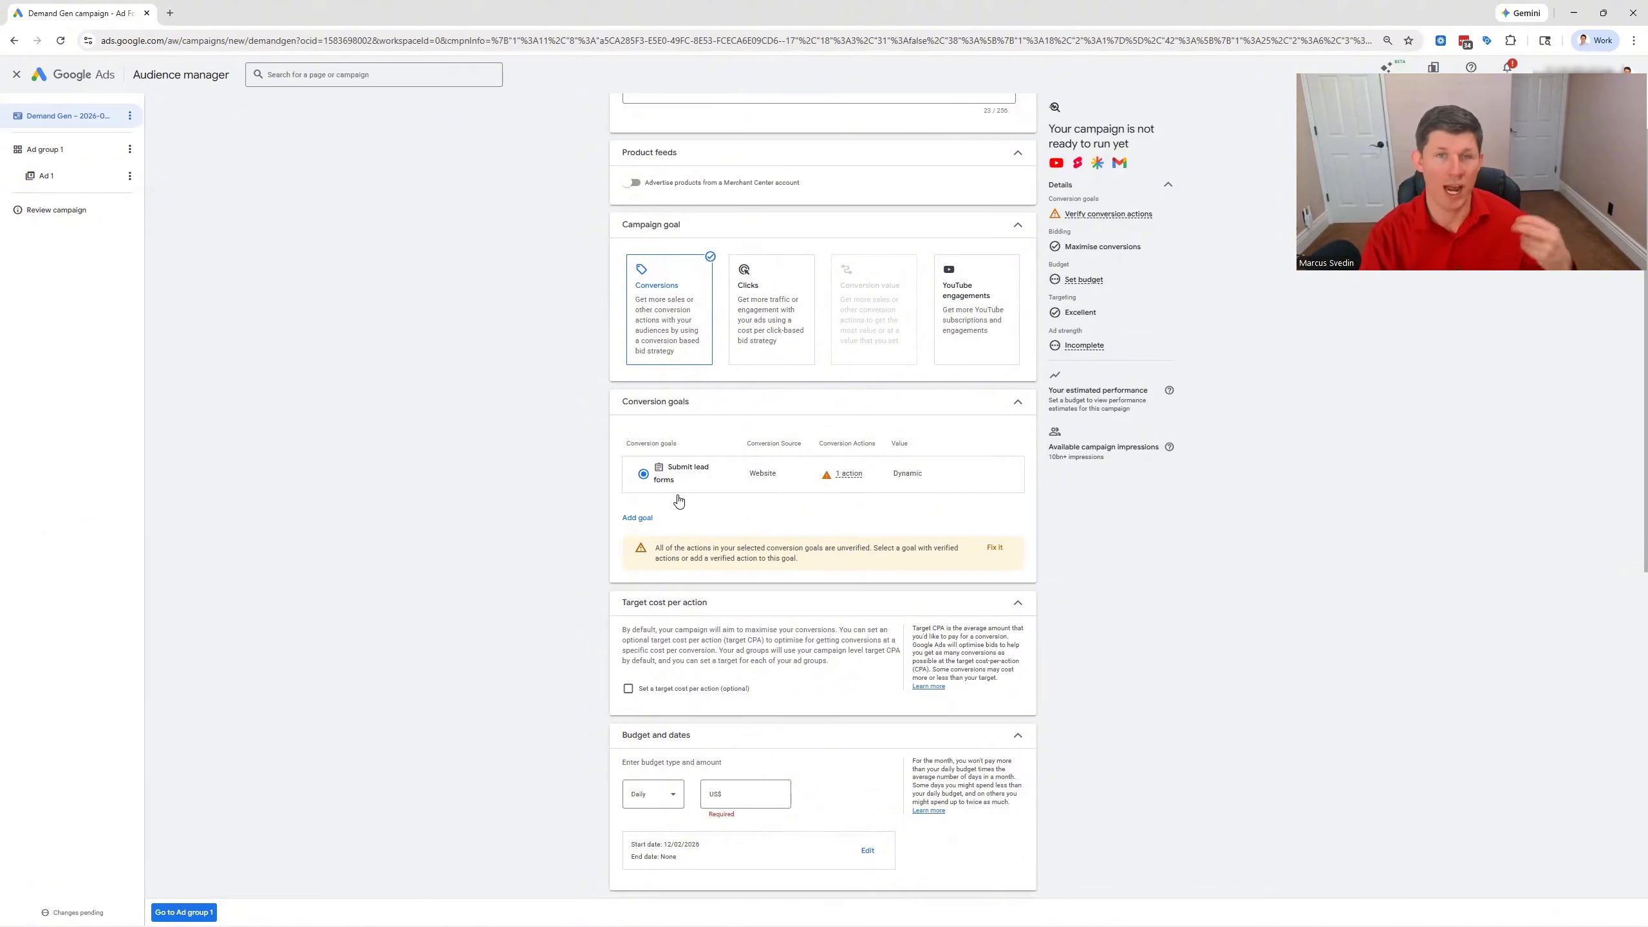
scroll(687, 487, "down", 2)
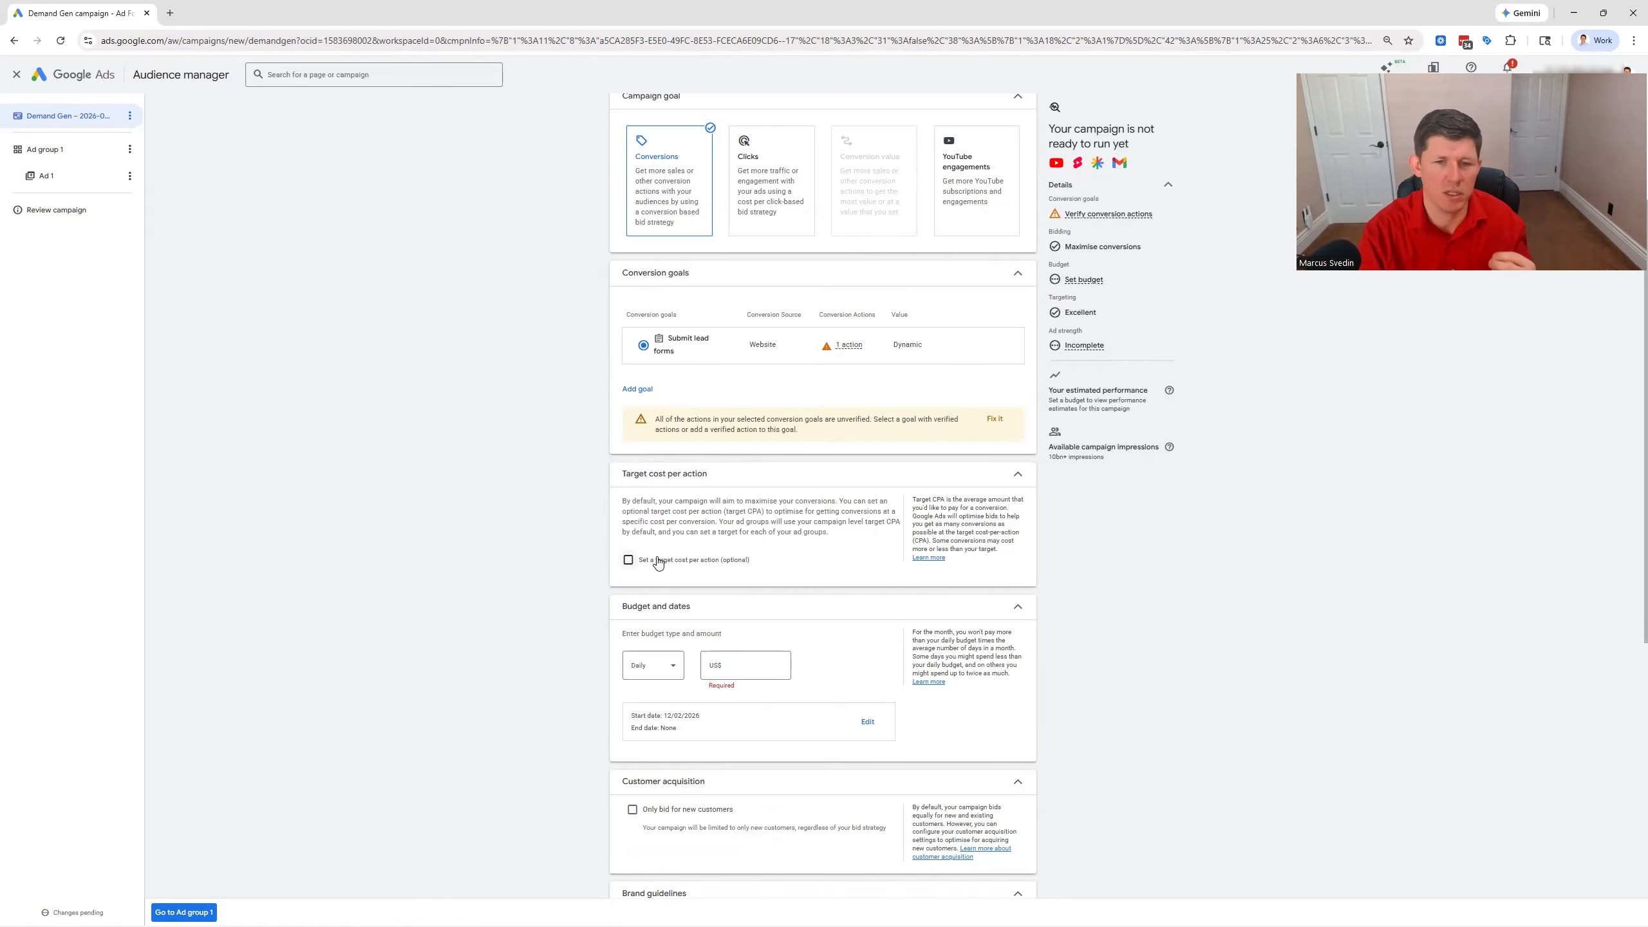
left_click(630, 560)
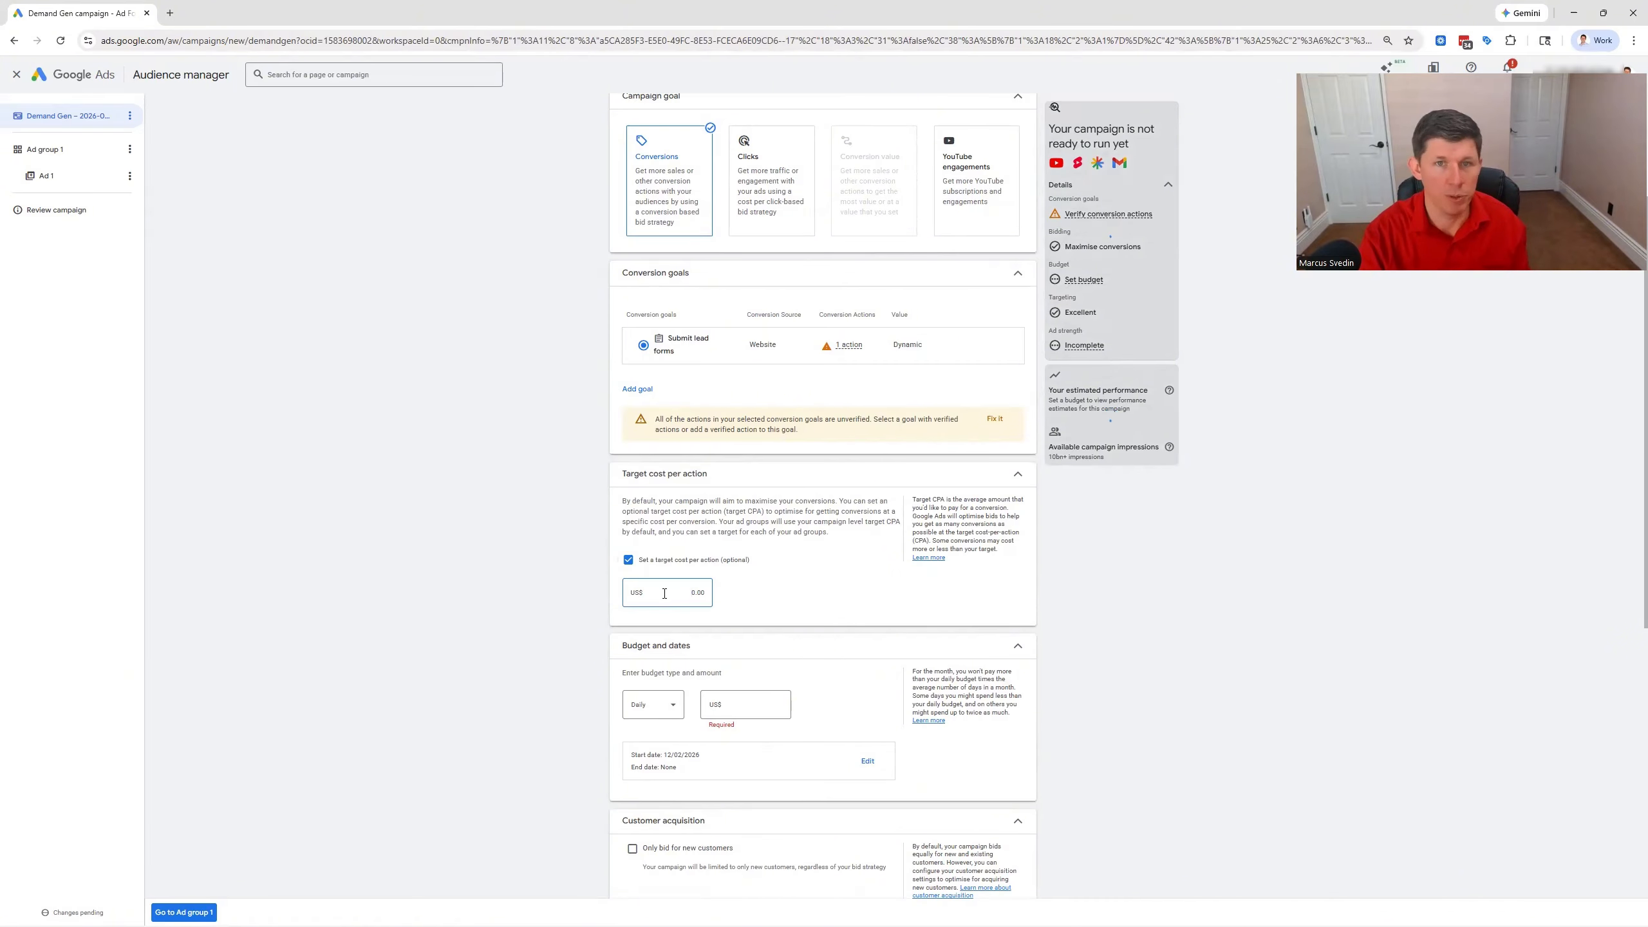
left_click(628, 562)
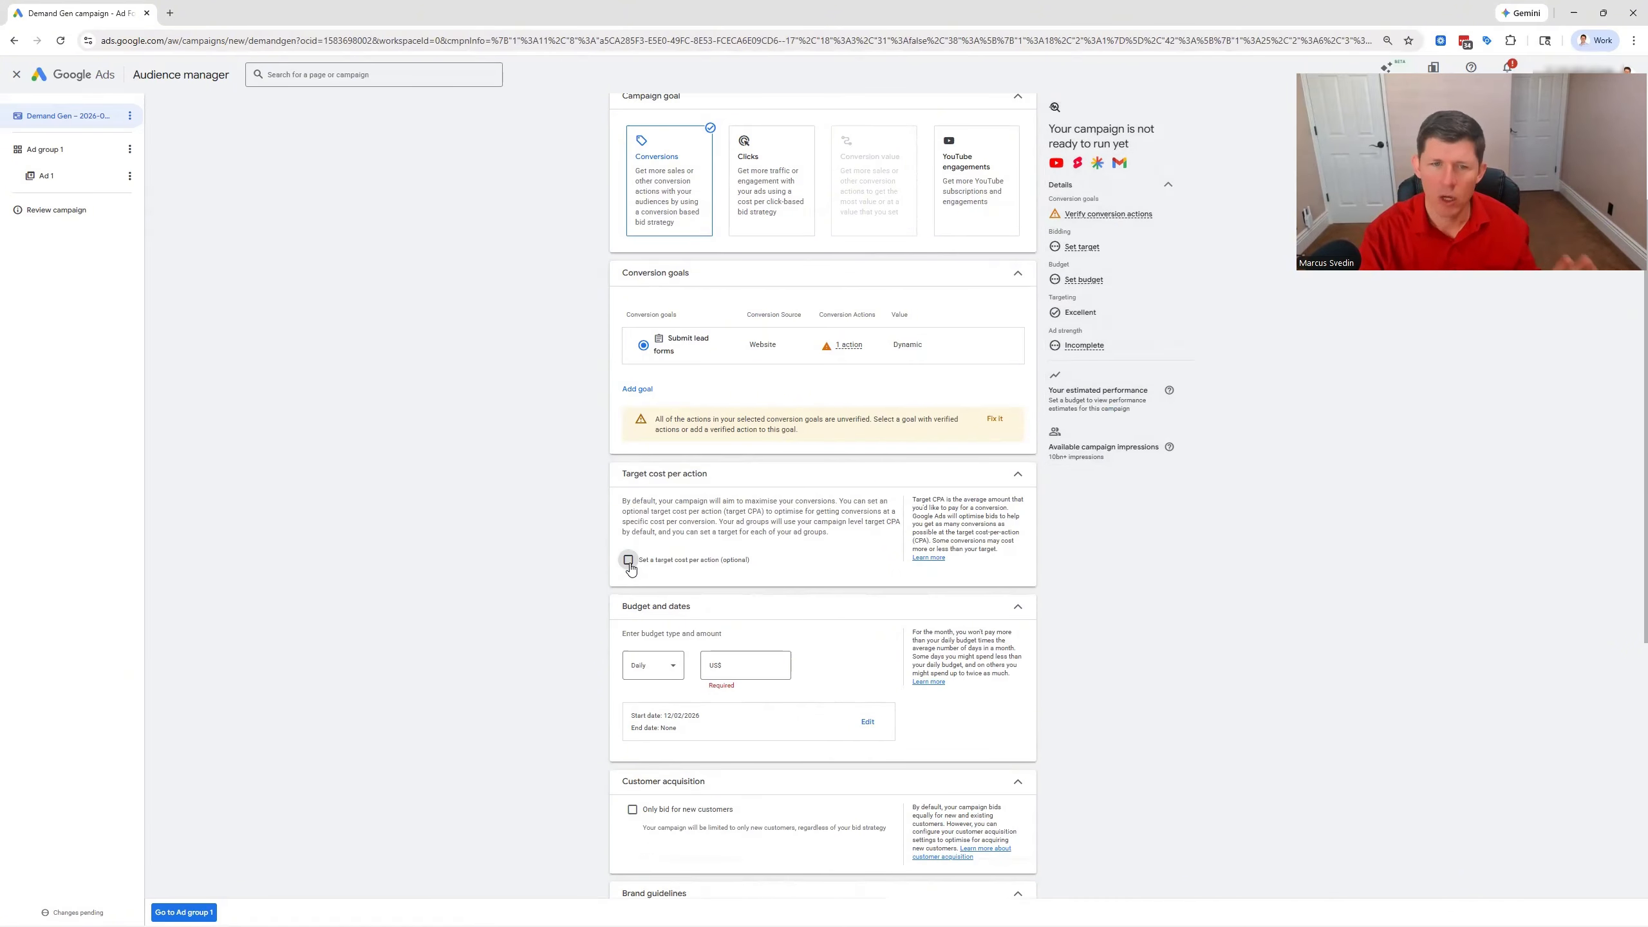
Set the campaign's daily budget to US$50.00
scroll(649, 545, "down", 2)
left_click(755, 537)
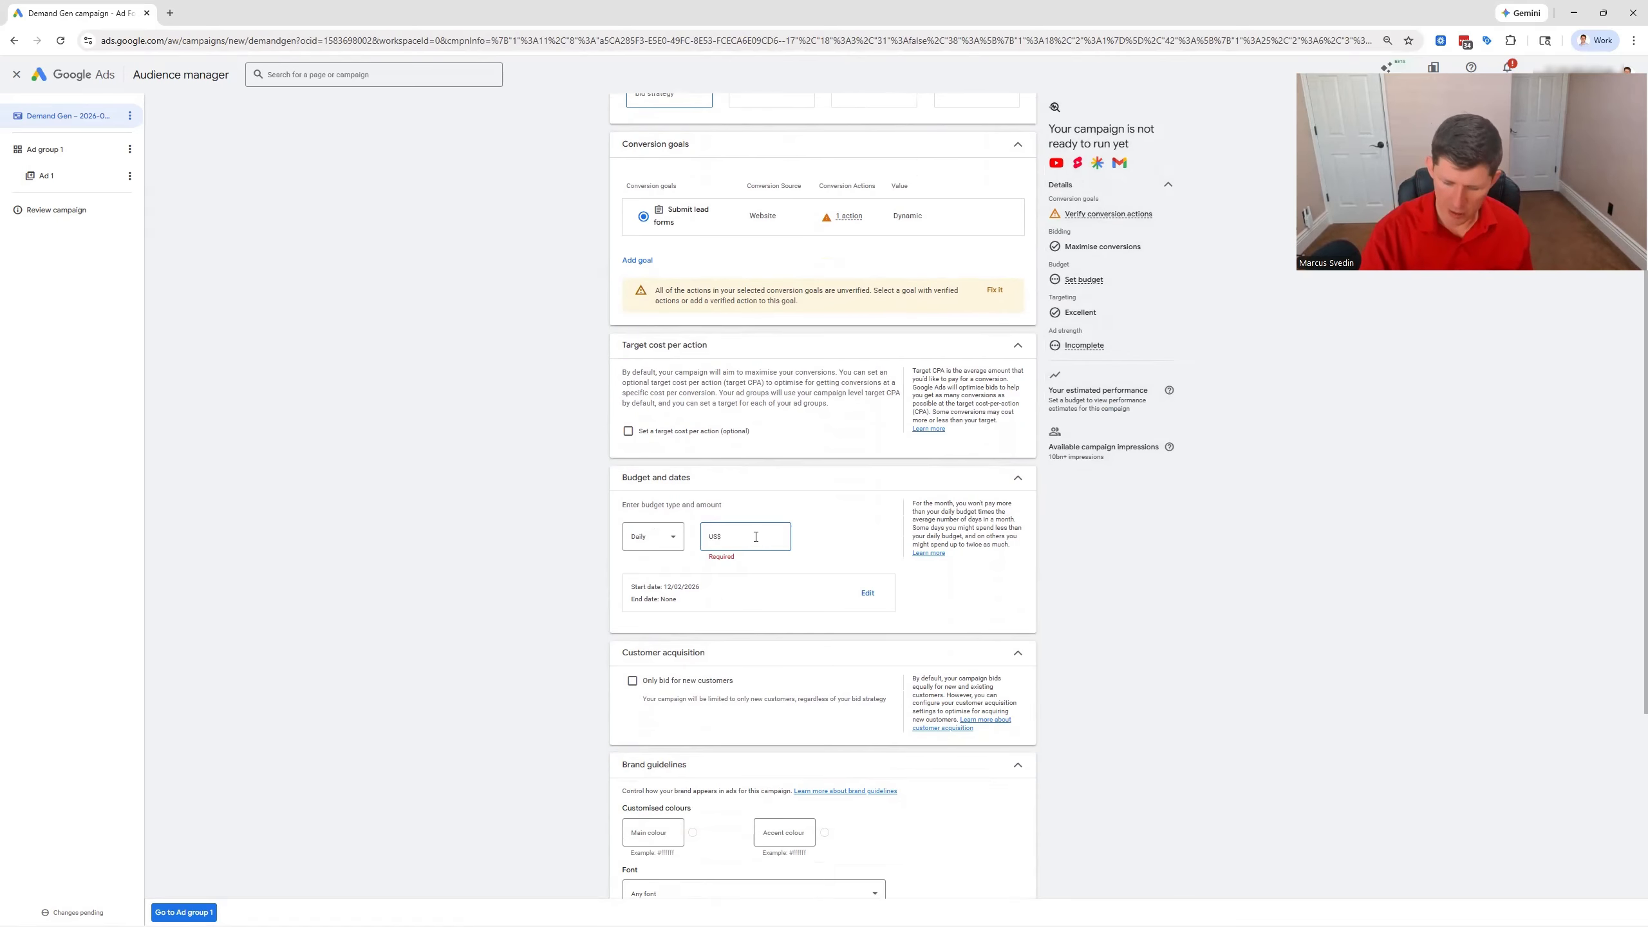
type("50")
left_click(525, 519)
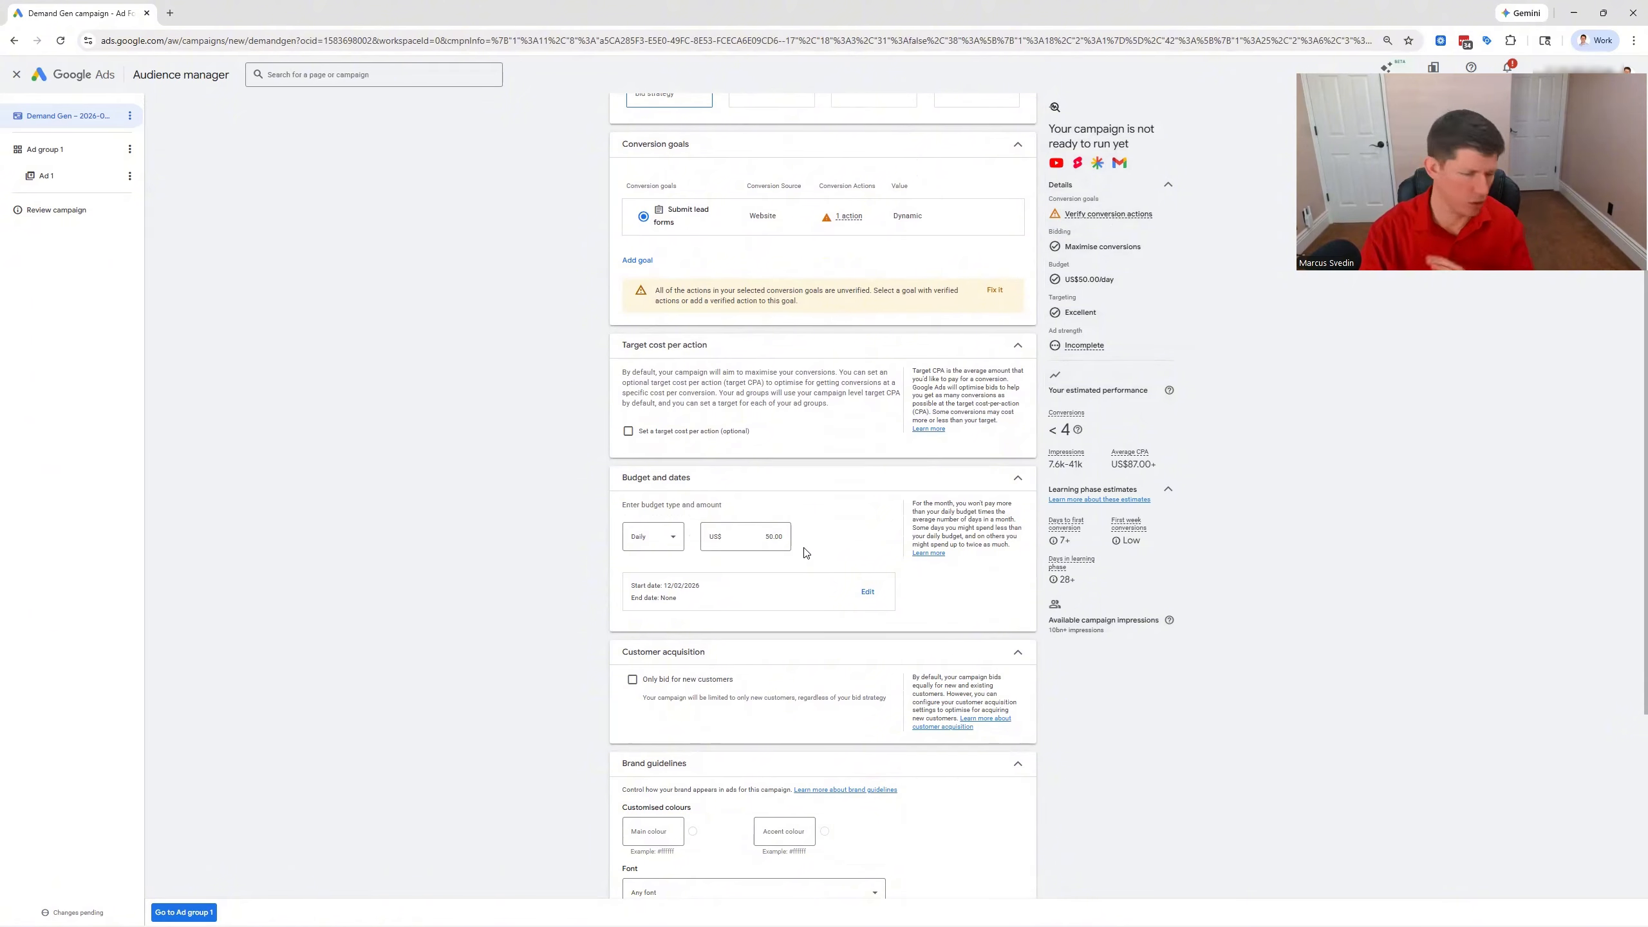
Set the campaign's start date to 13 Feb 2026
left_click(868, 591)
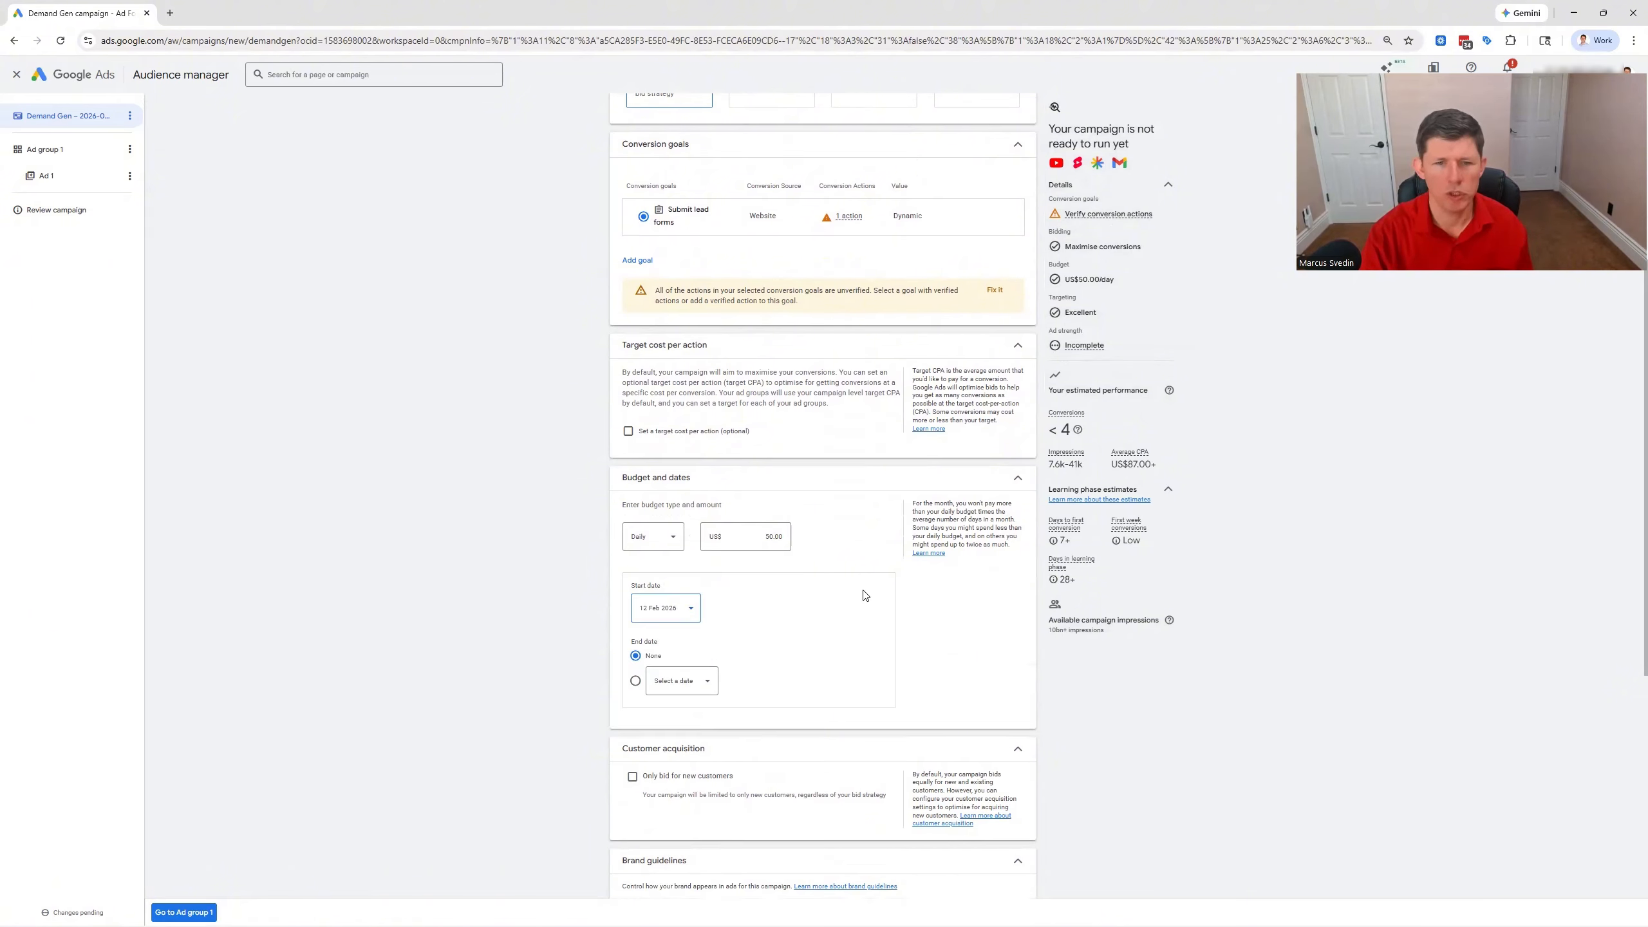
left_click(691, 610)
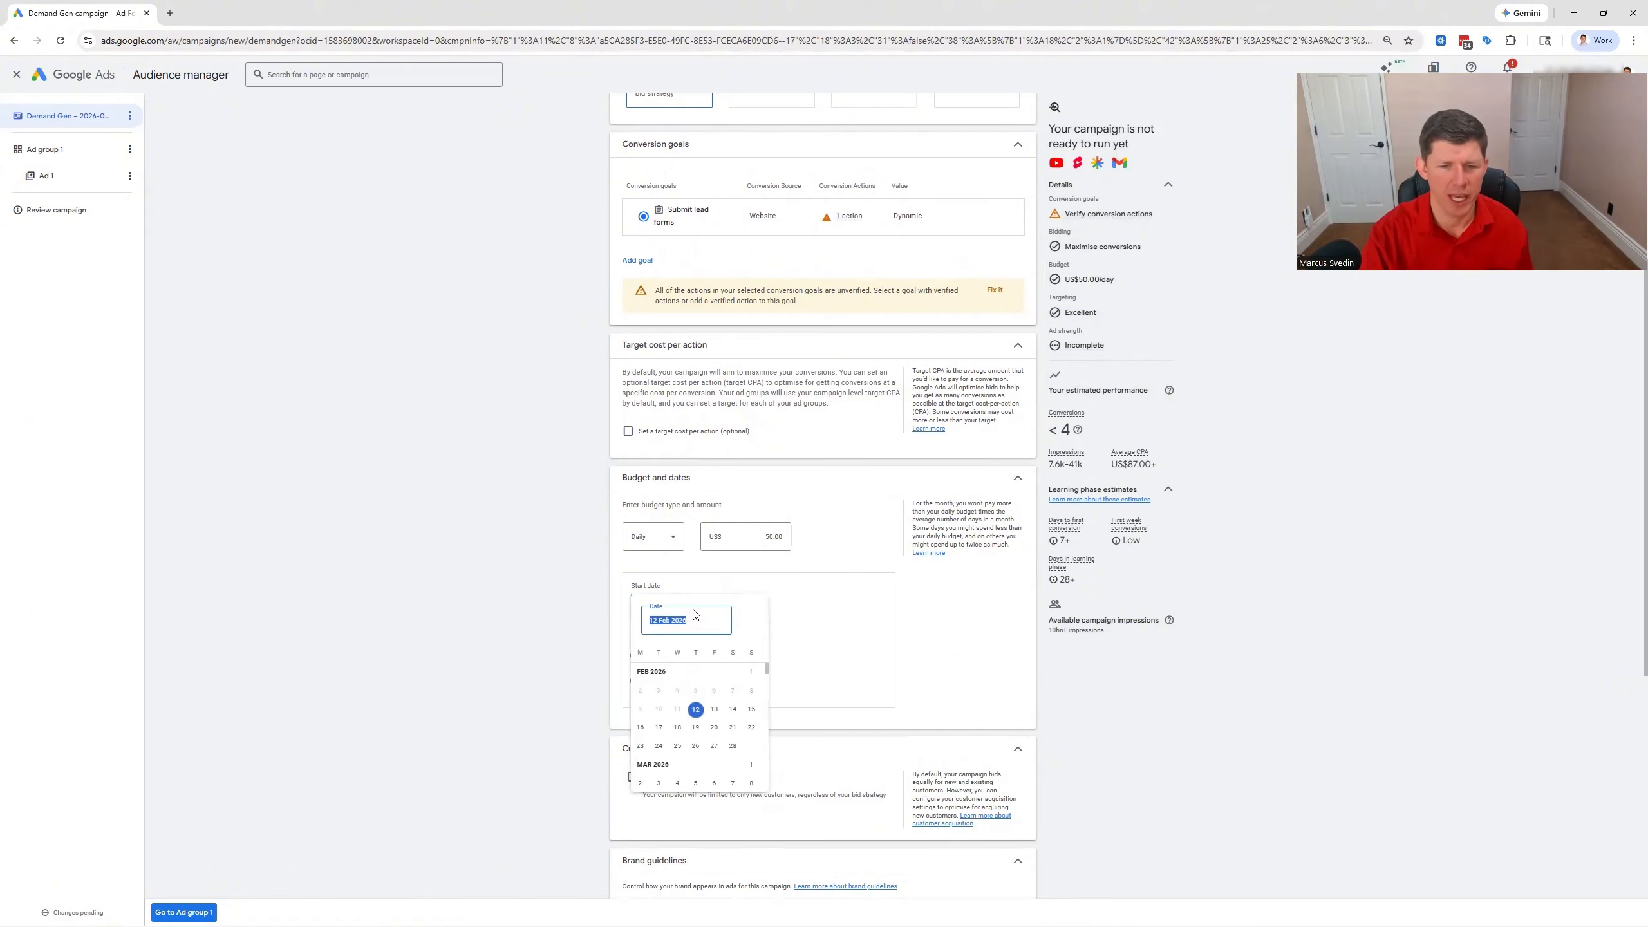
left_click(715, 709)
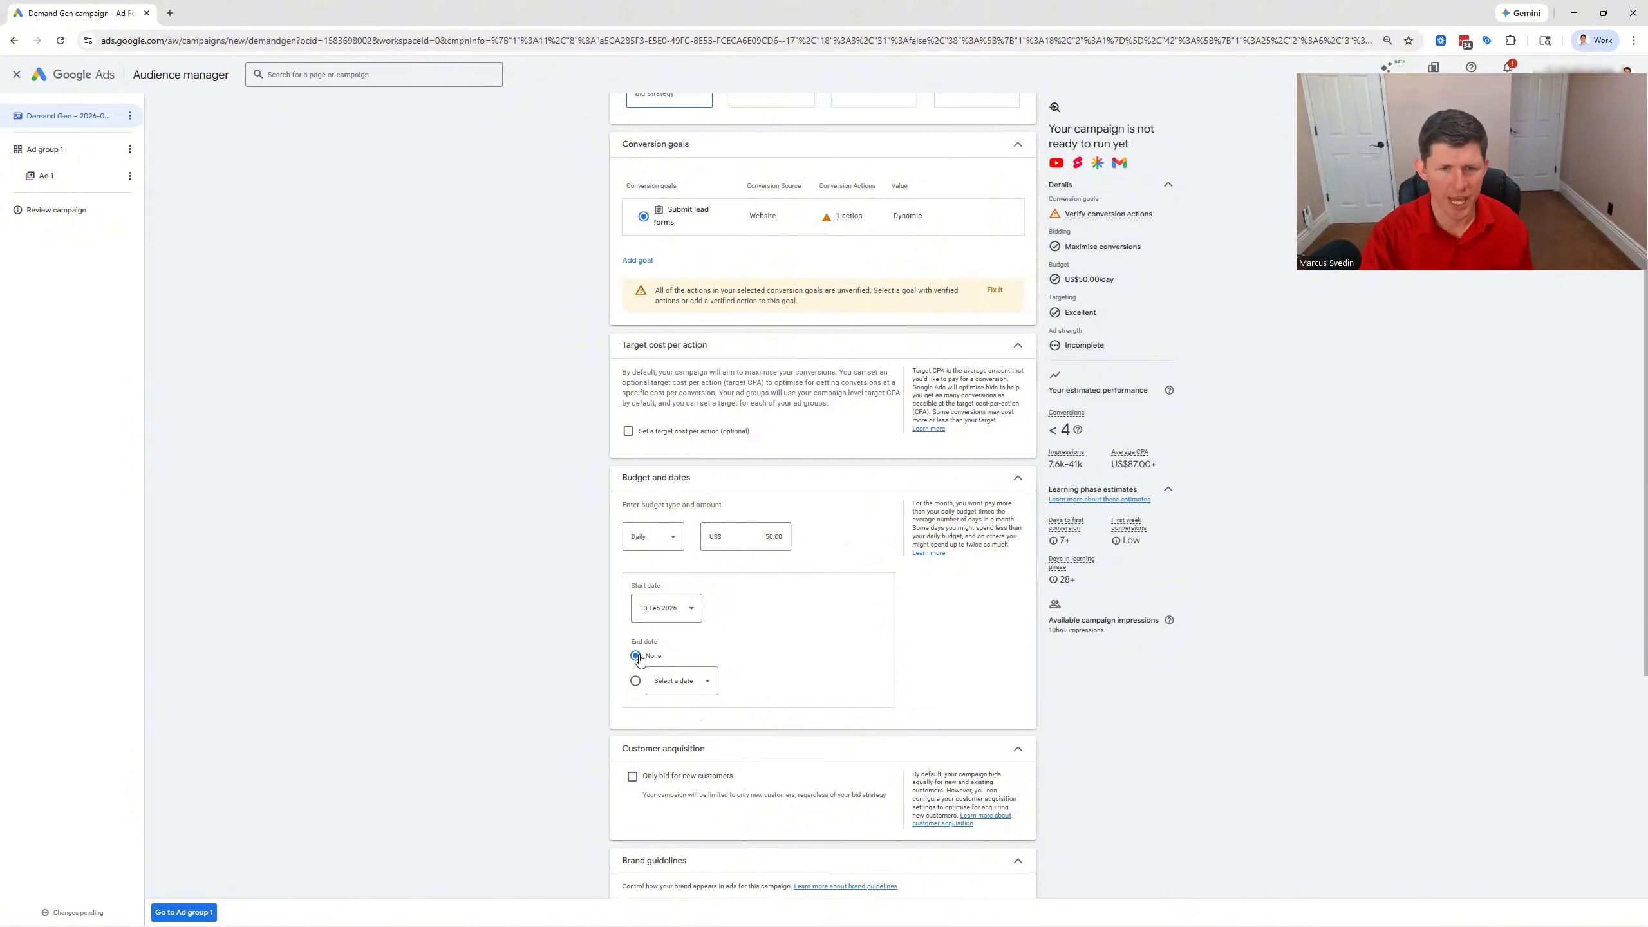
Expand the campaign's location and language settings and enable the use of campaign-level location and language settings
scroll(640, 656, "down", 3)
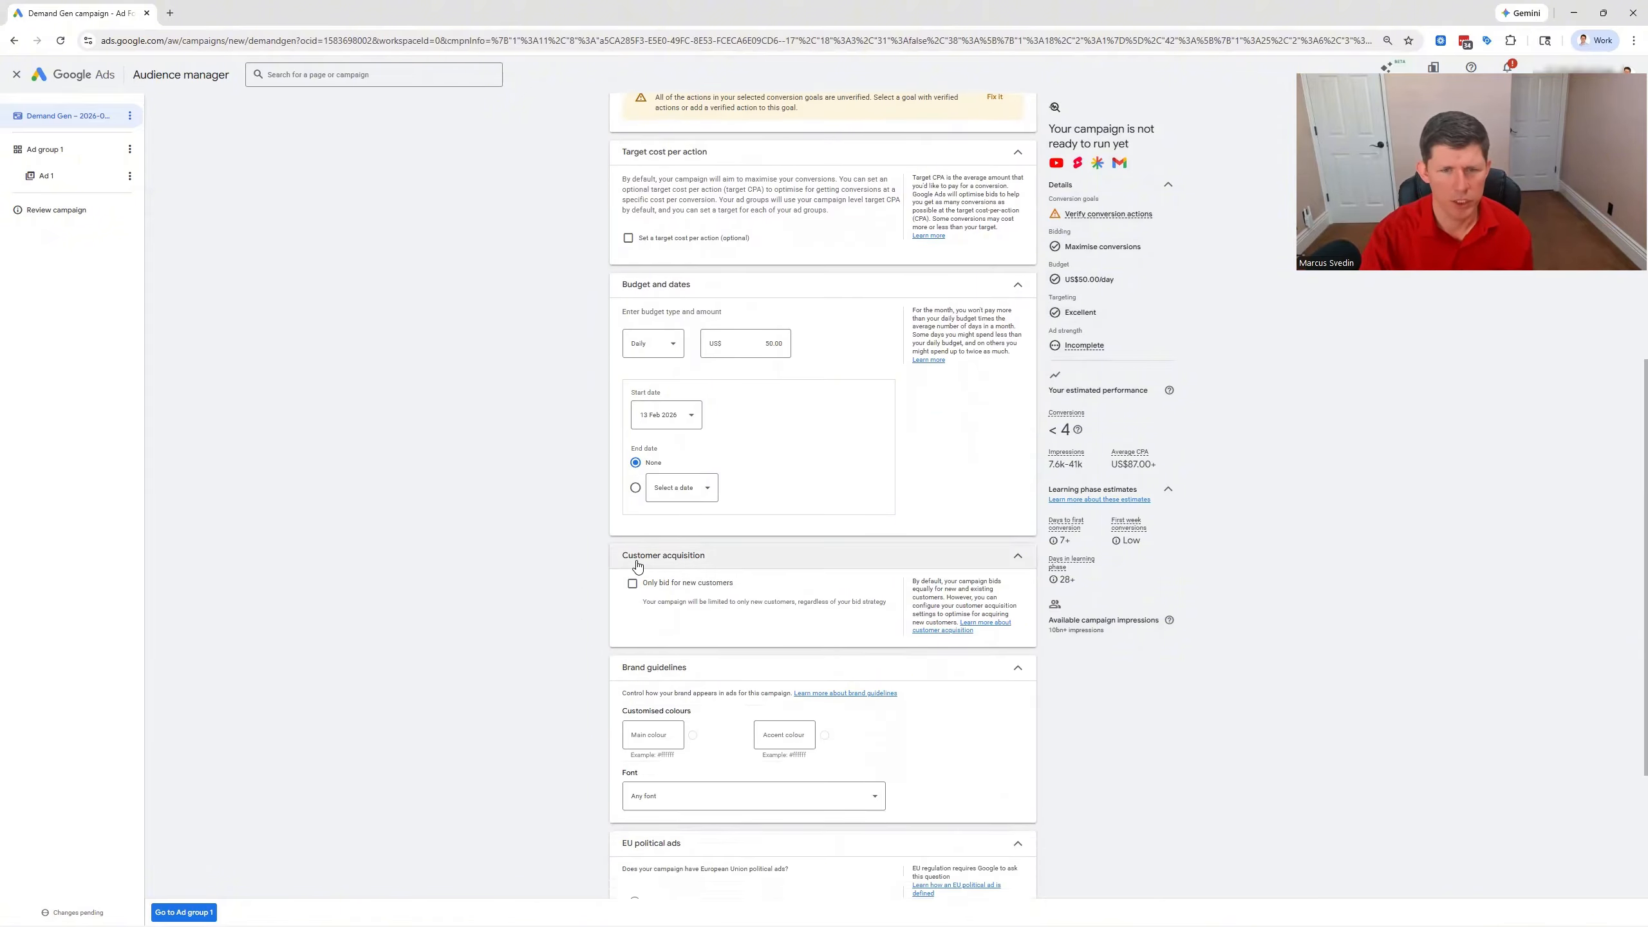
scroll(542, 610, "down", 2)
scroll(545, 611, "down", 1)
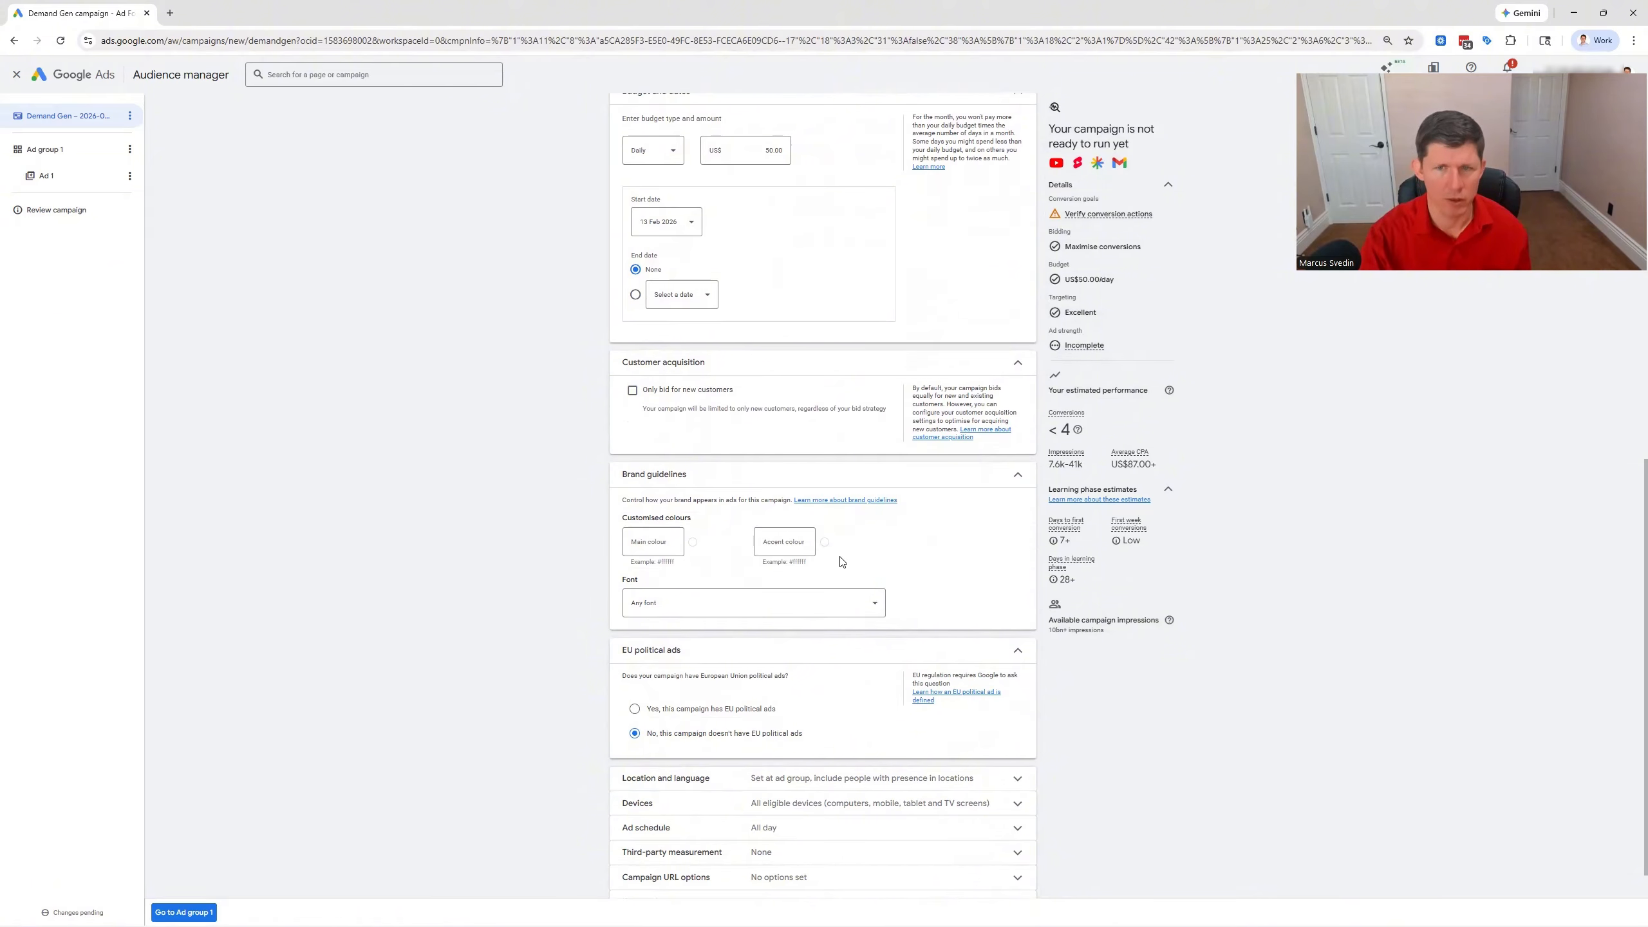
scroll(625, 628, "down", 1)
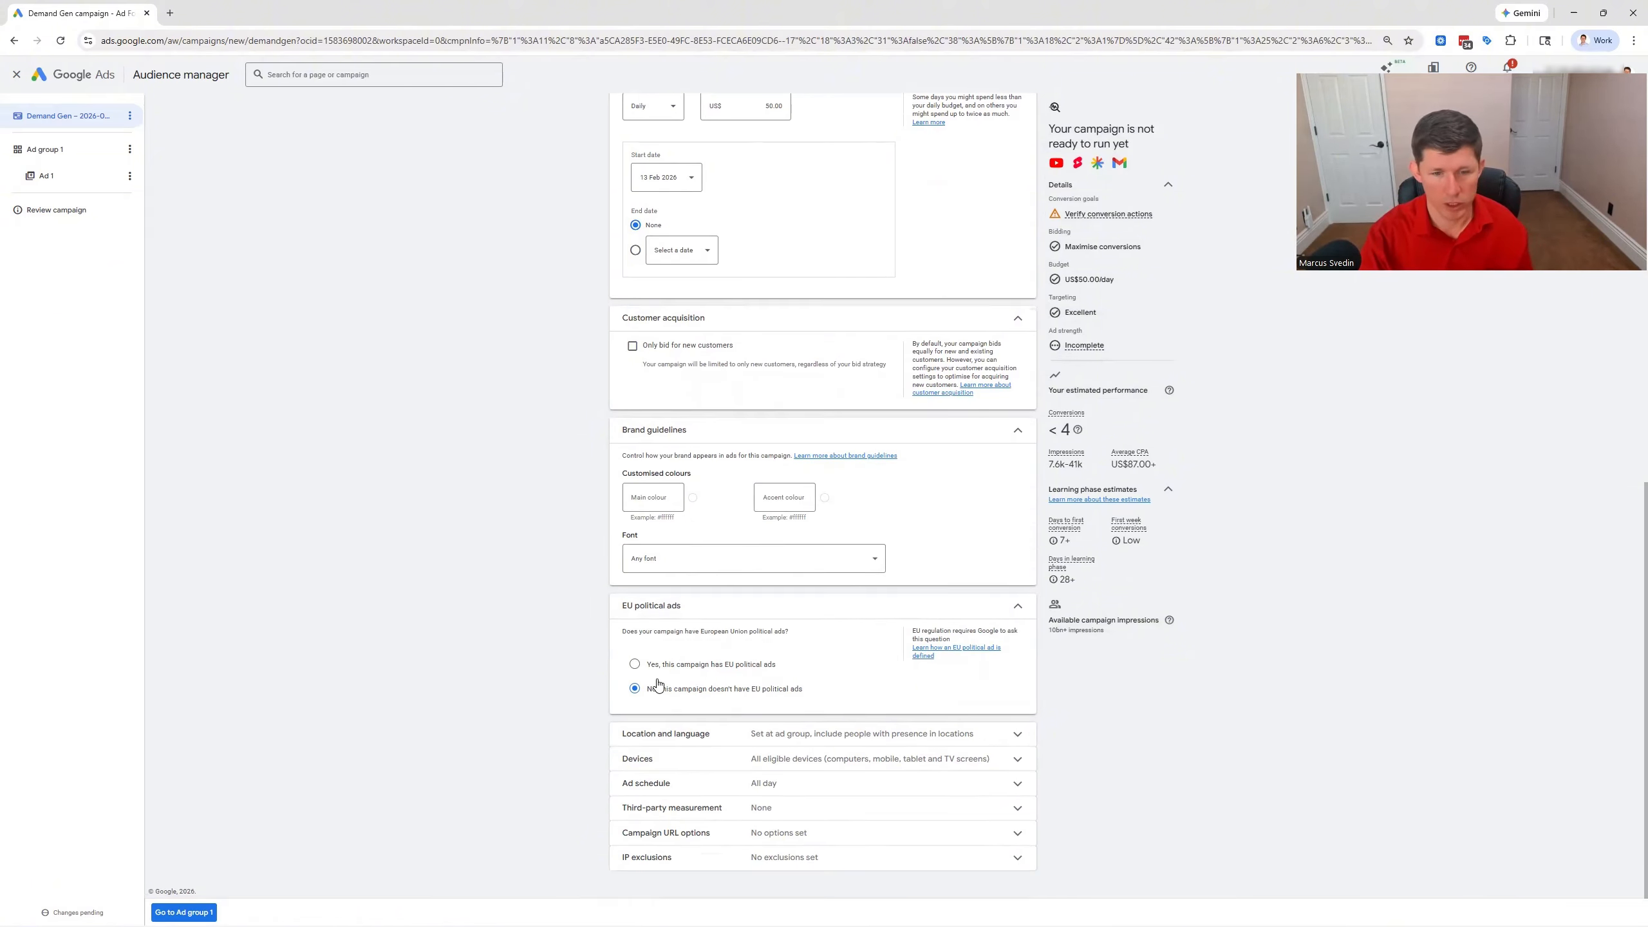
left_click(1016, 735)
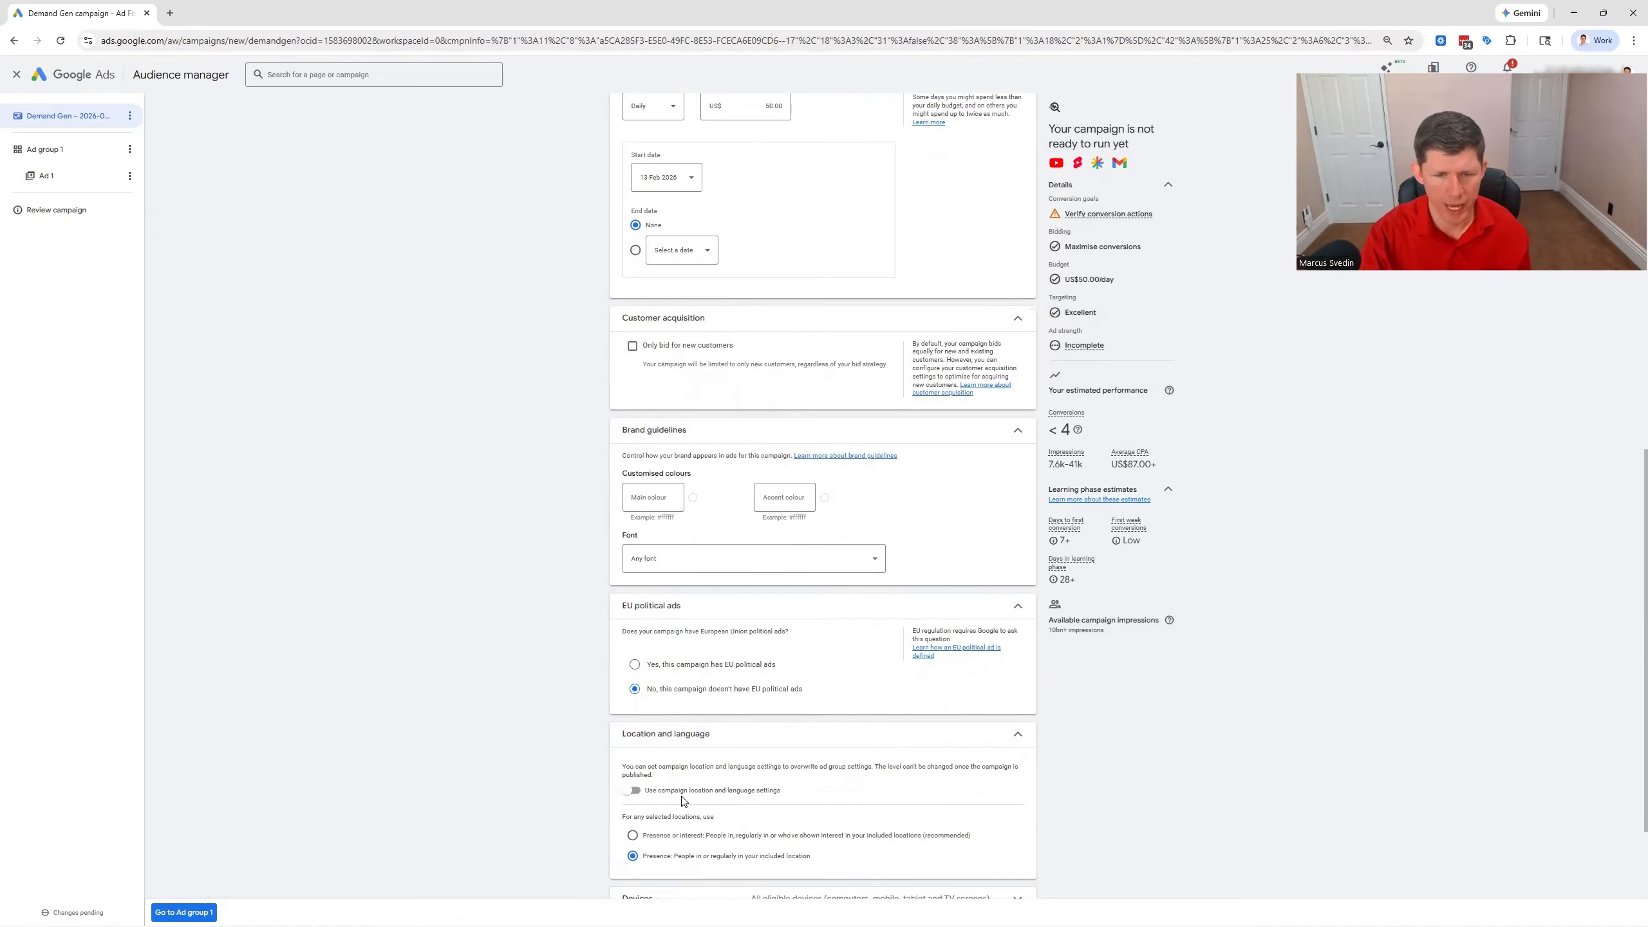
left_click(631, 790)
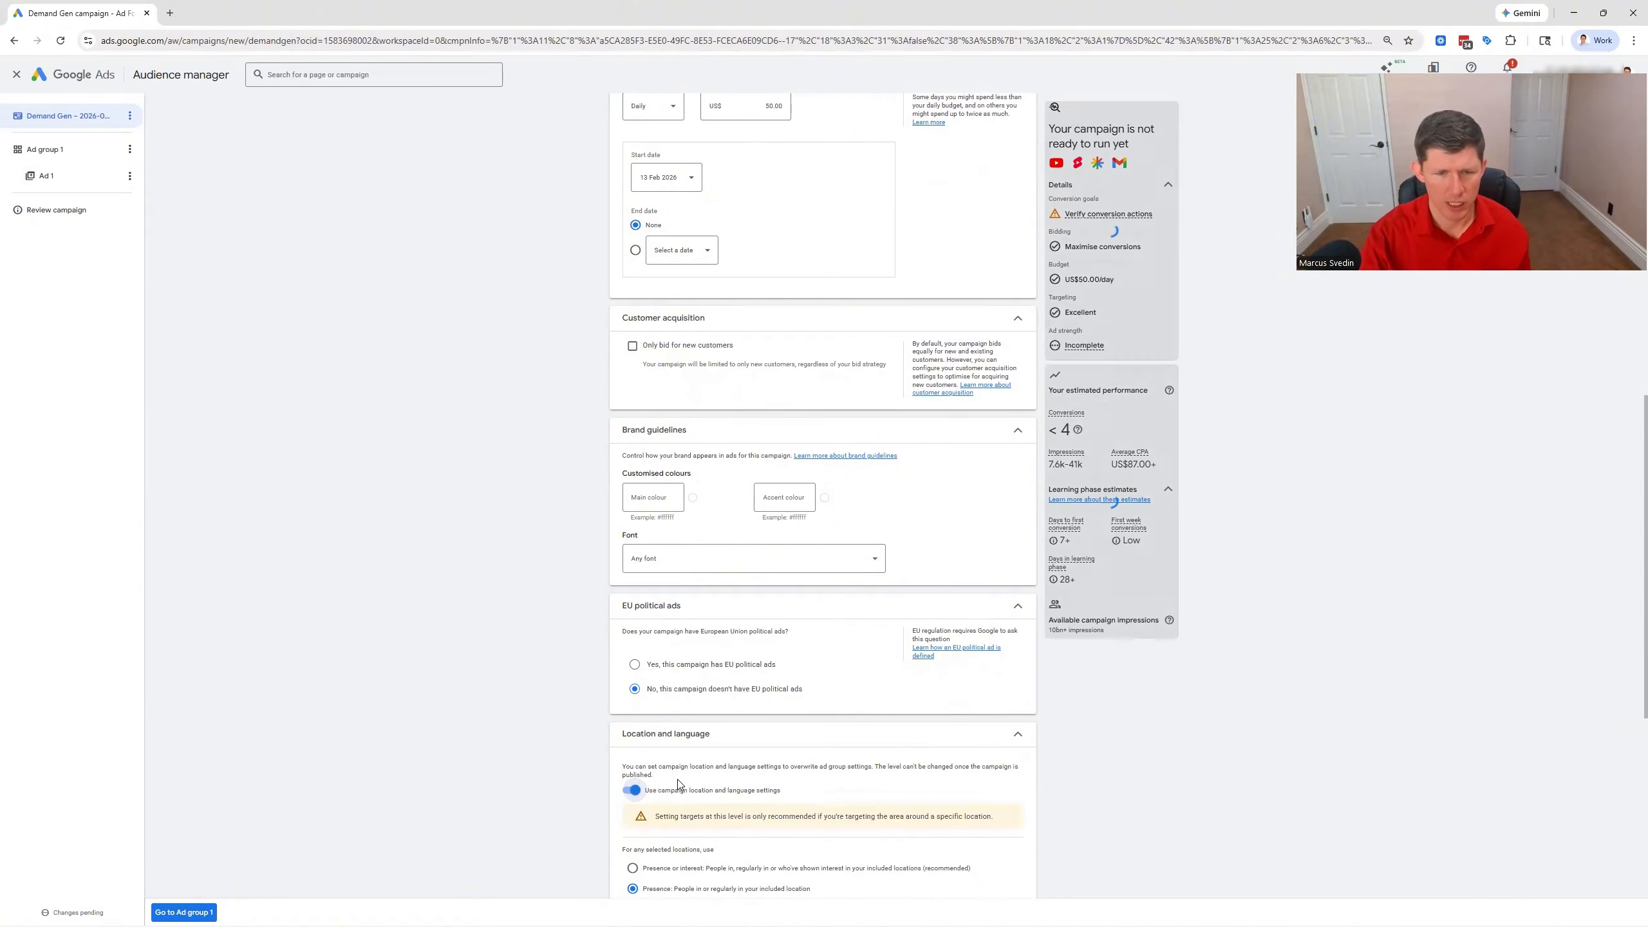
Choose to enter another location for the campaign and open the advanced location search
scroll(681, 779, "down", 2)
scroll(701, 714, "down", 1)
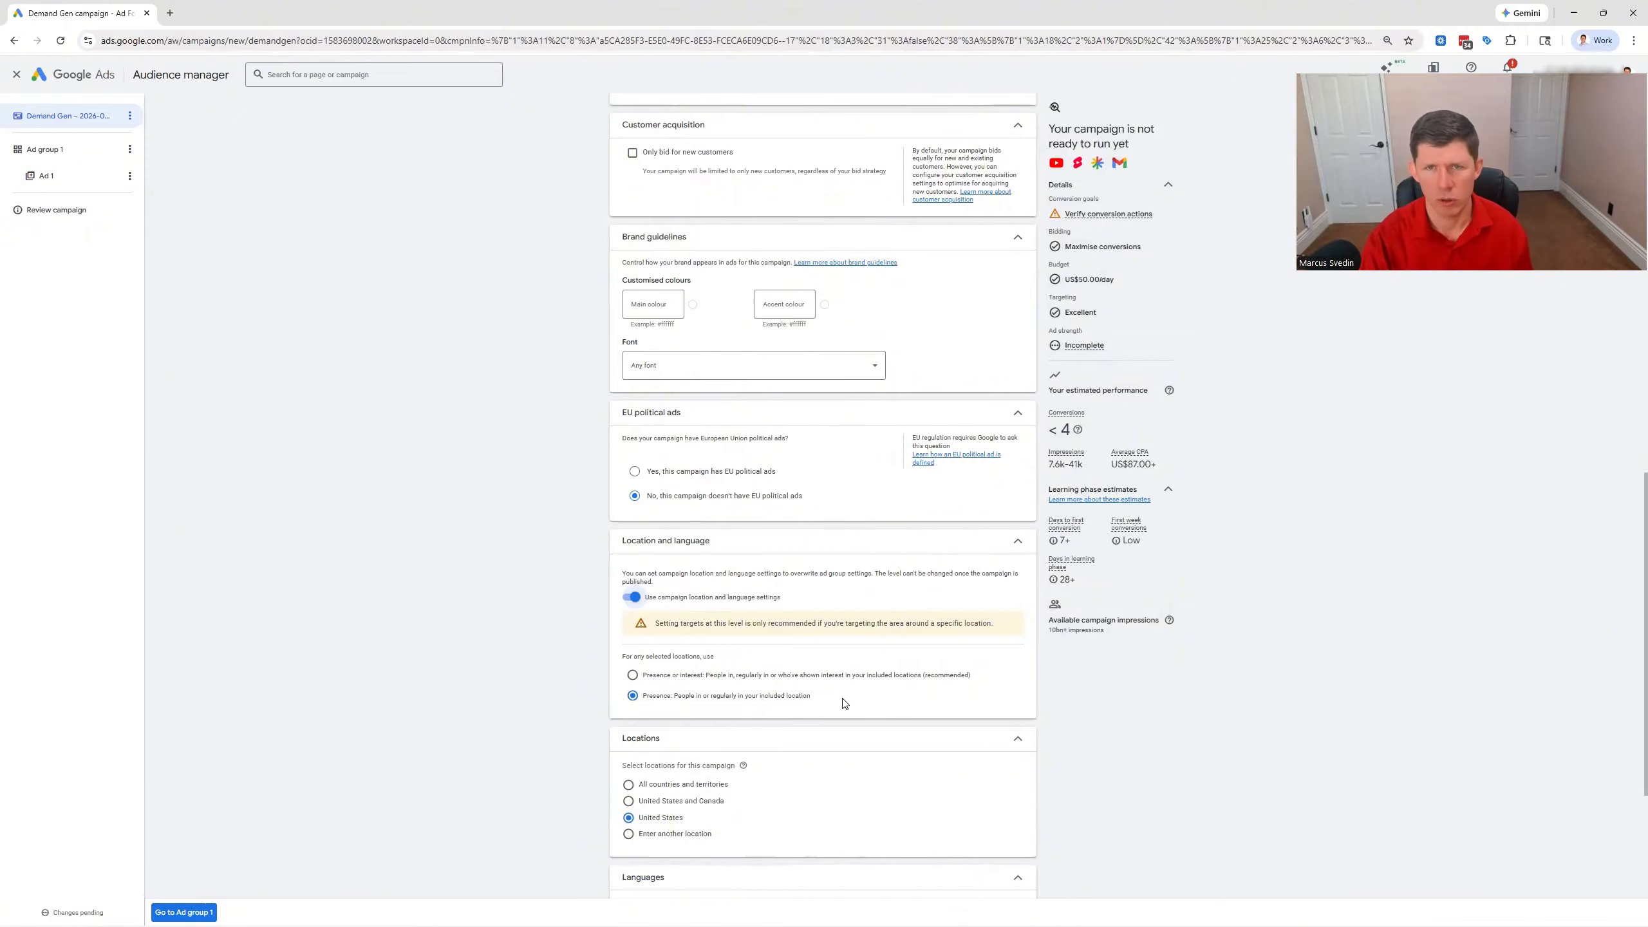
scroll(811, 694, "down", 4)
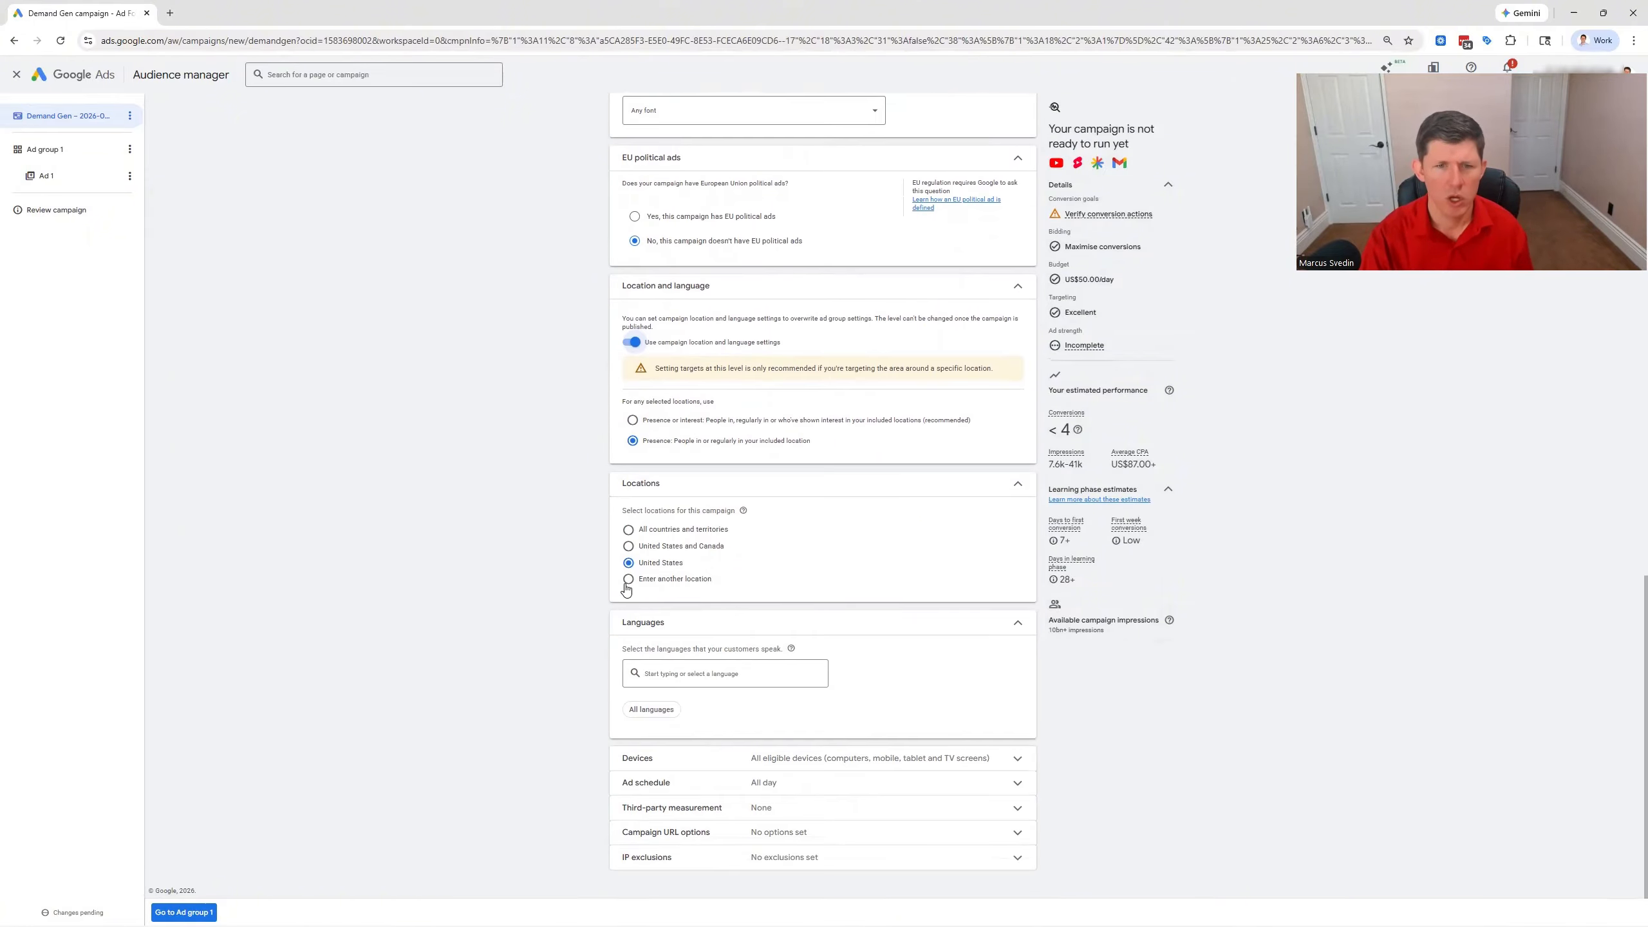
left_click(628, 580)
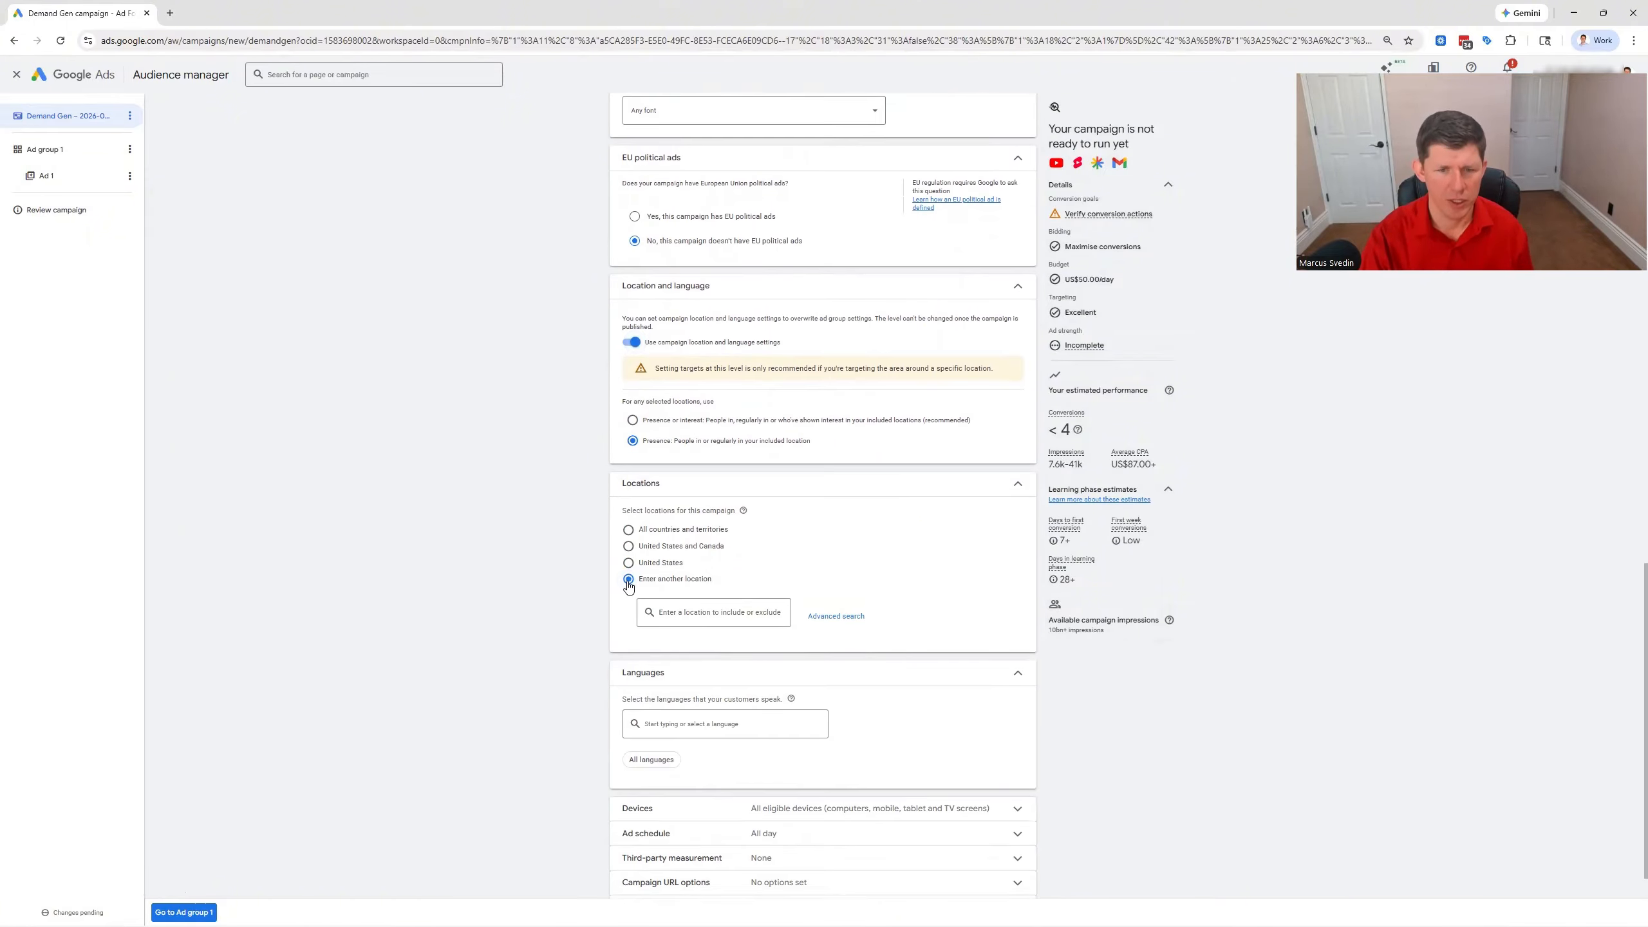
left_click(836, 616)
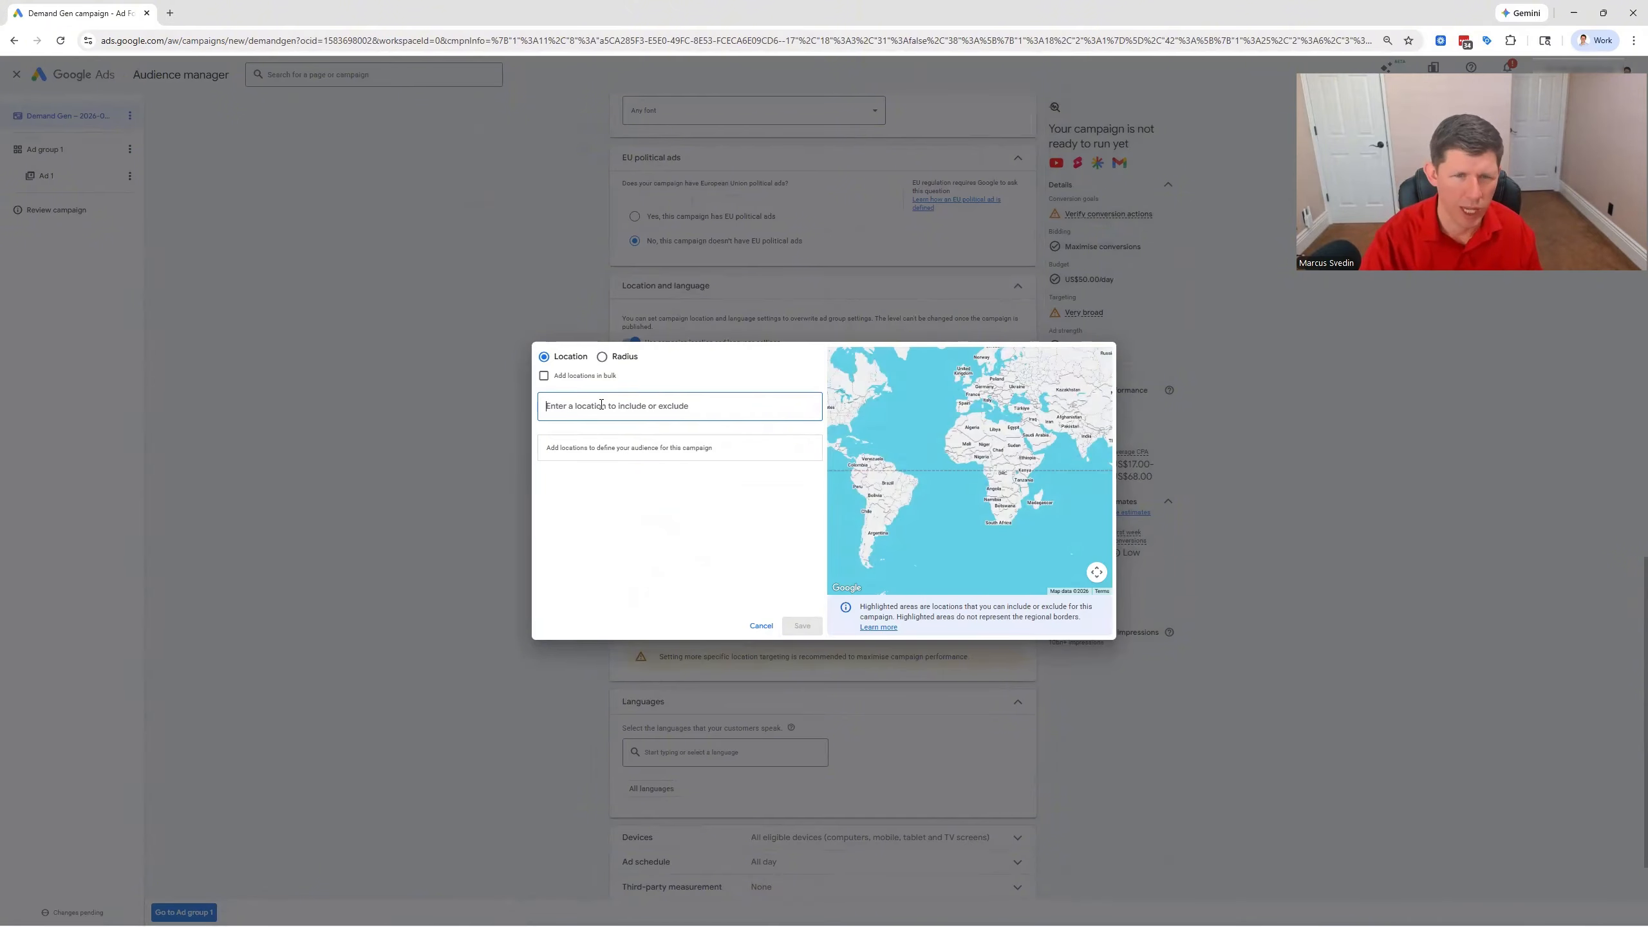
Target a 50 mi radius around Orlando, FL and save the location
left_click(601, 357)
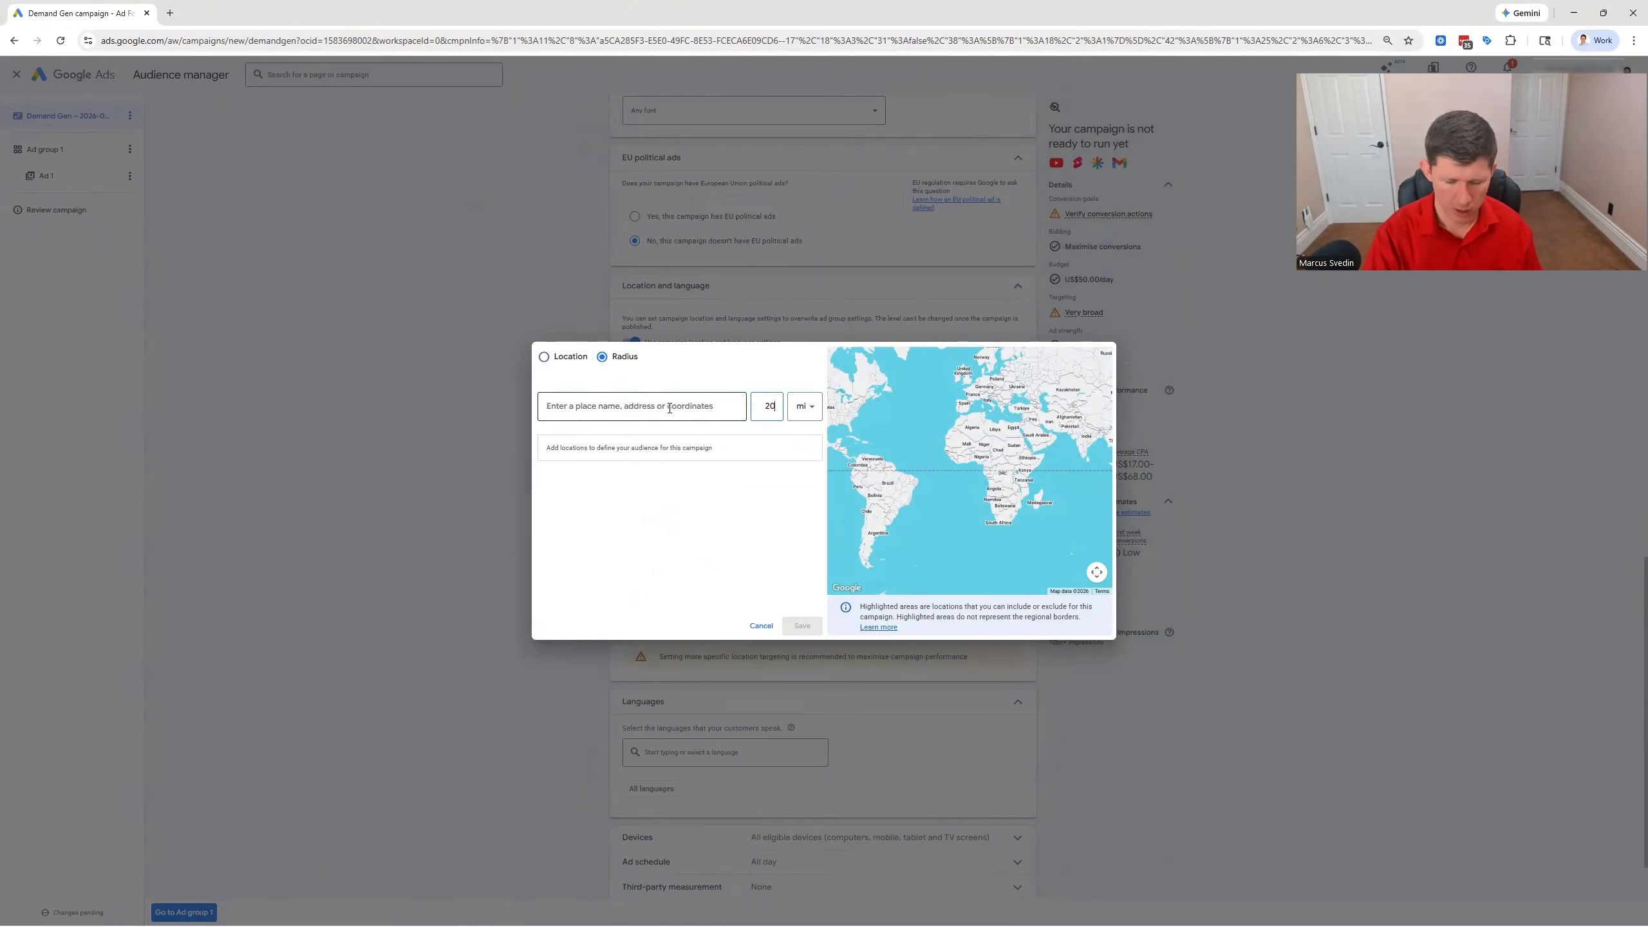
key("BackSpace")
key("BackSpace")
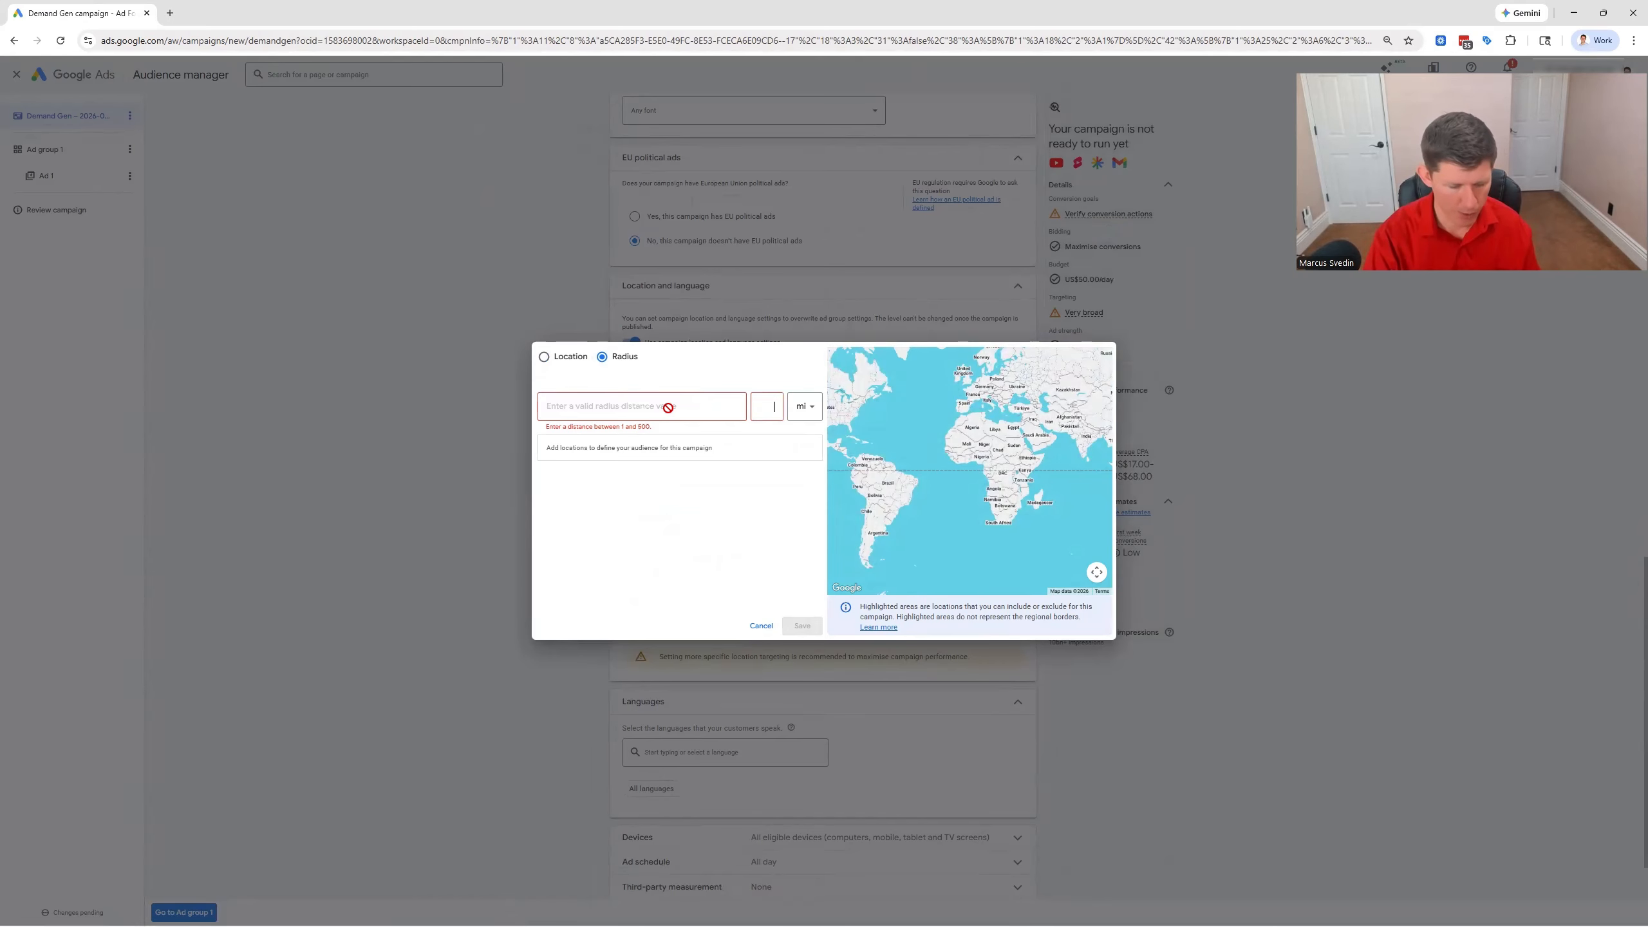
type("50")
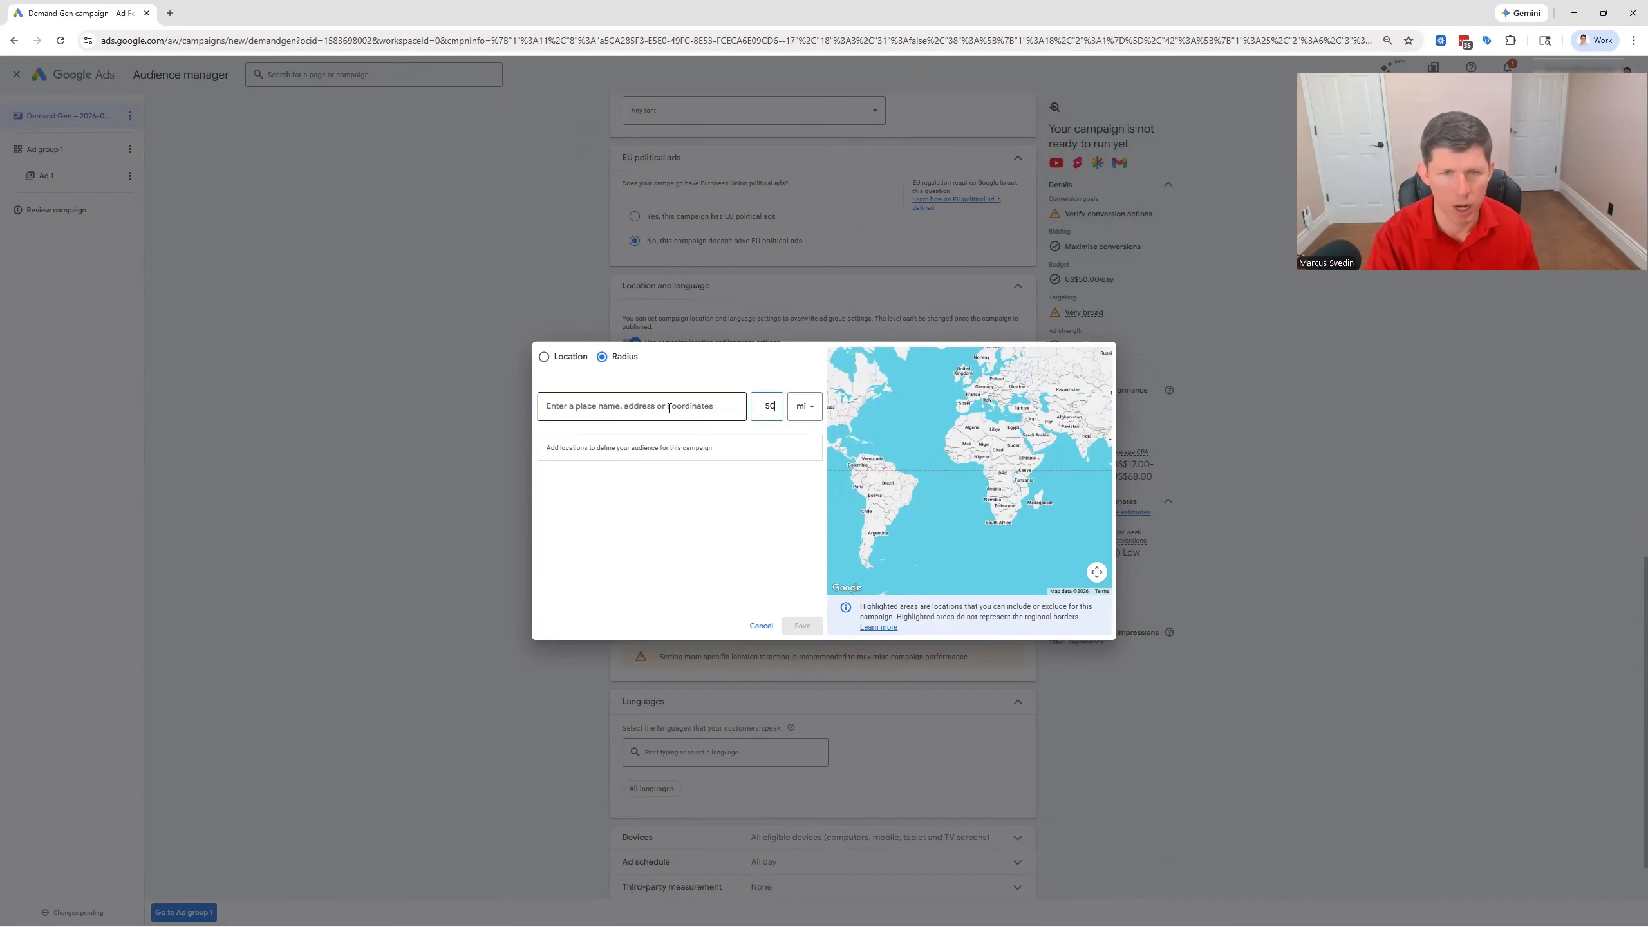
left_click(668, 406)
type("Orla")
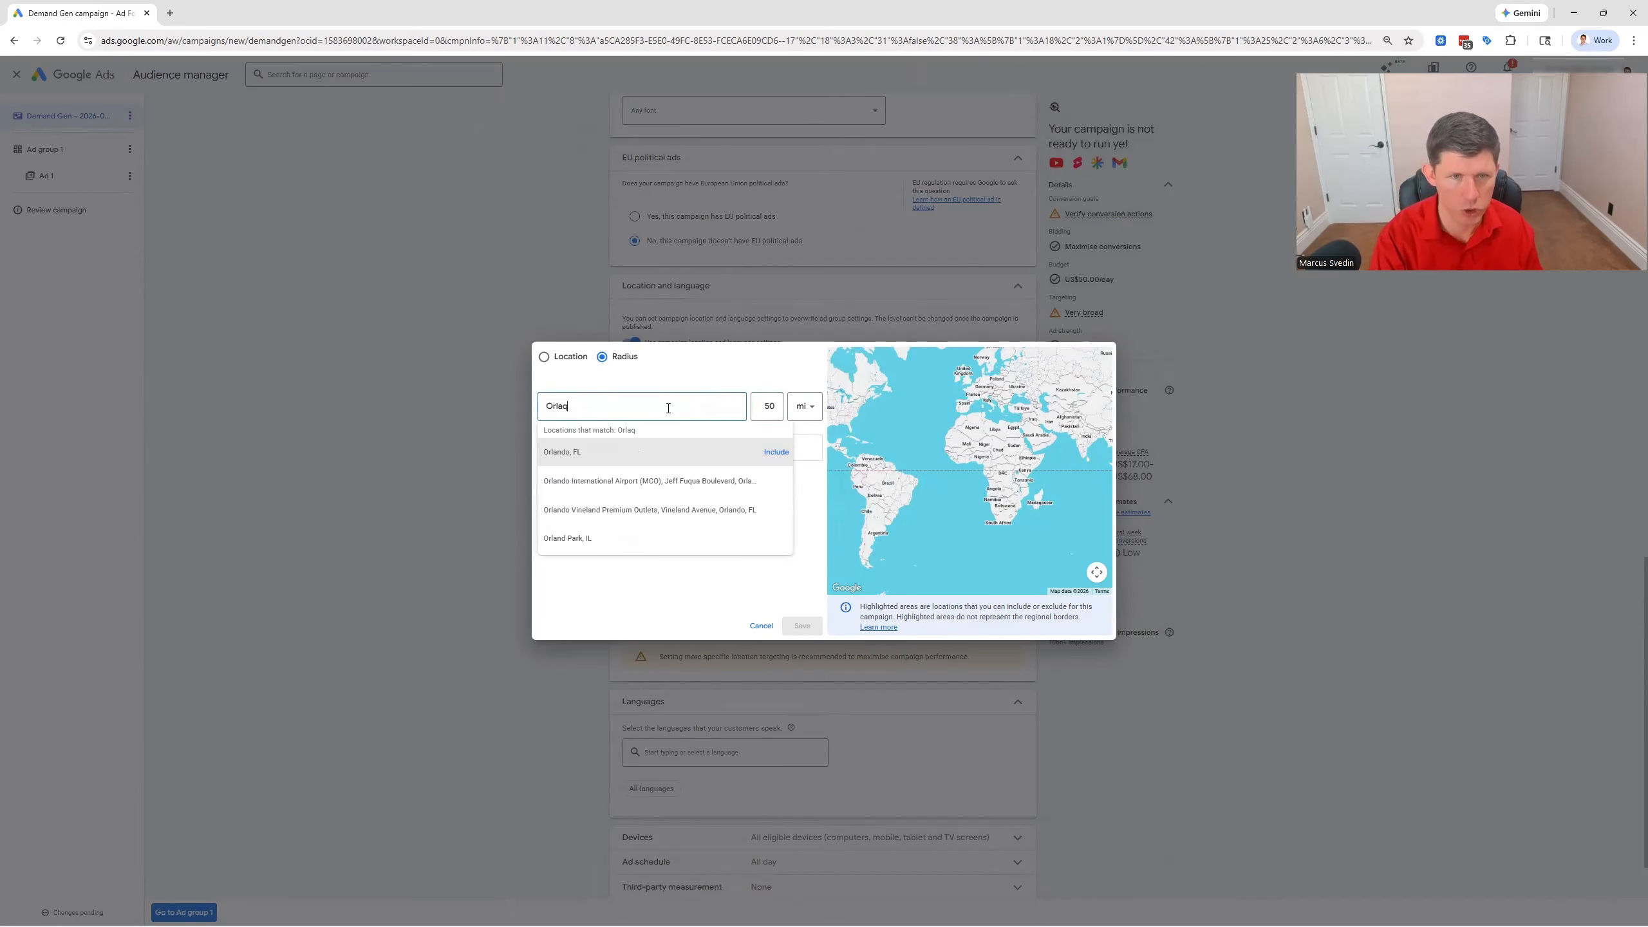
left_click(774, 454)
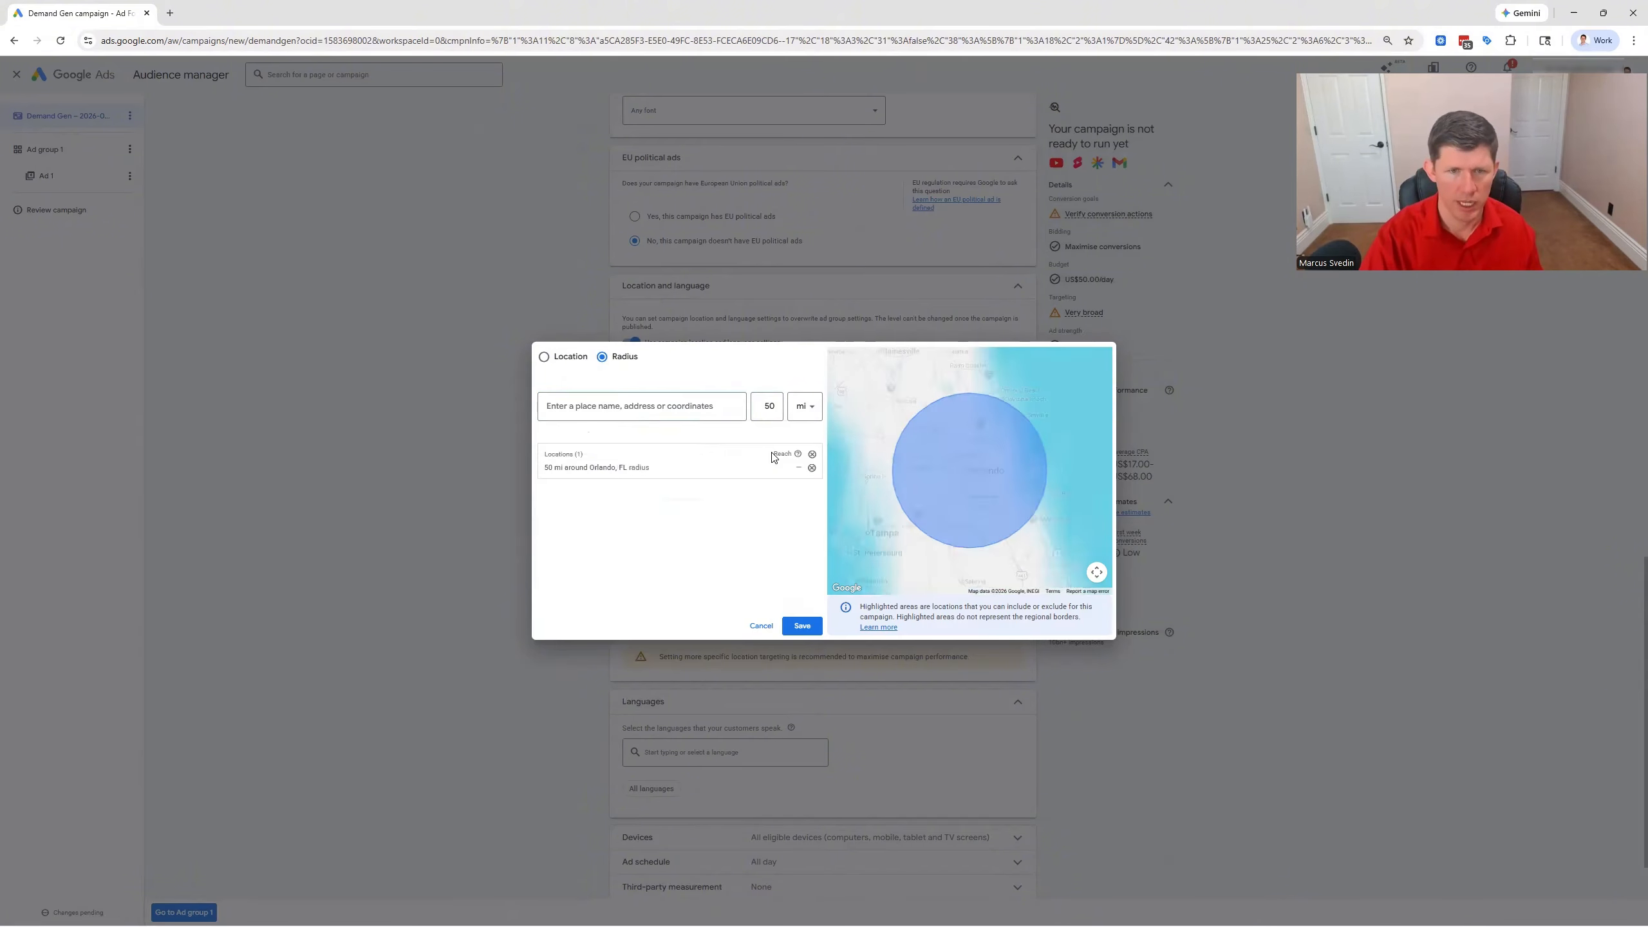
left_click(802, 626)
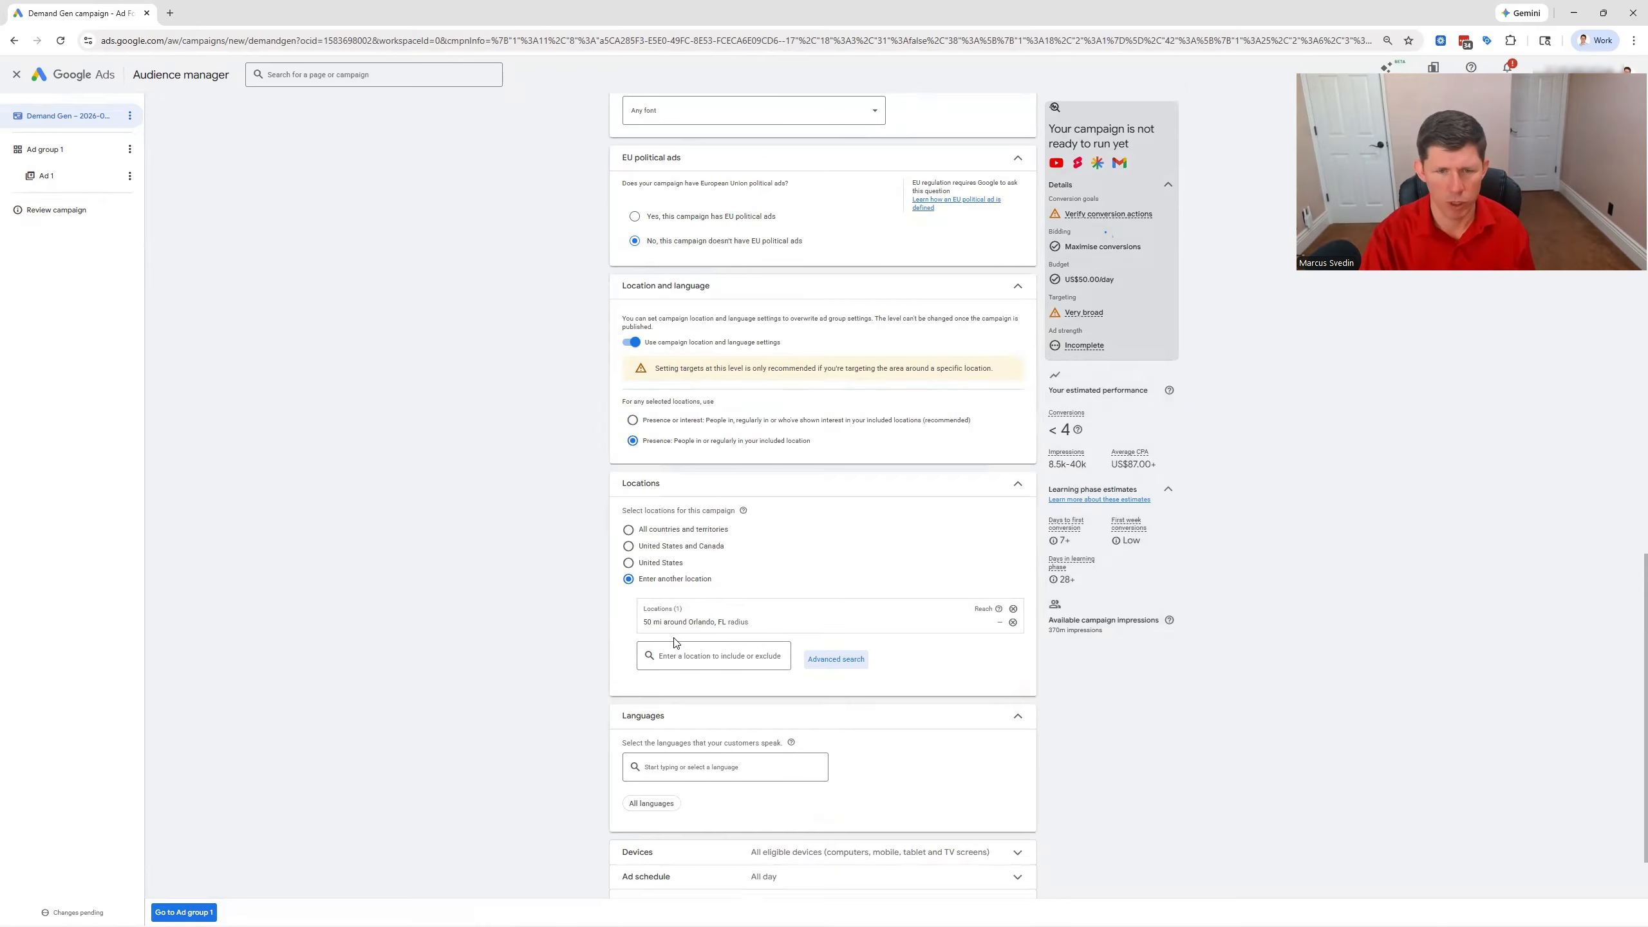
Reopen the advanced location search, look up Texas as a bulk location and exclude it
left_click(836, 660)
left_click(544, 375)
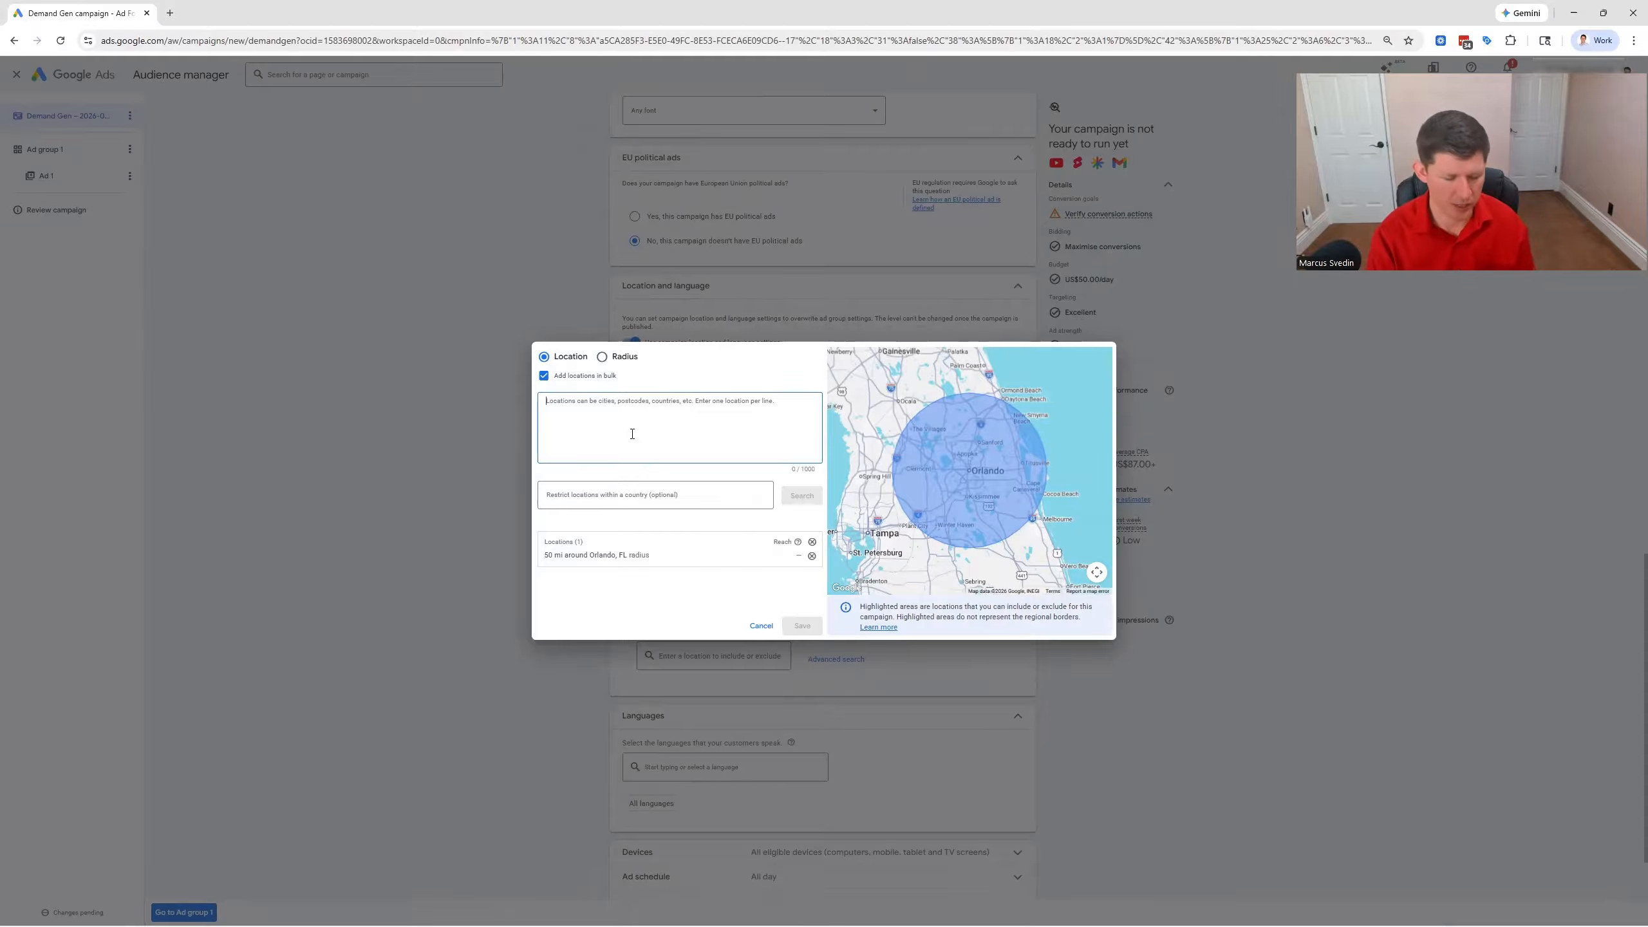
type("3")
key("BackSpace")
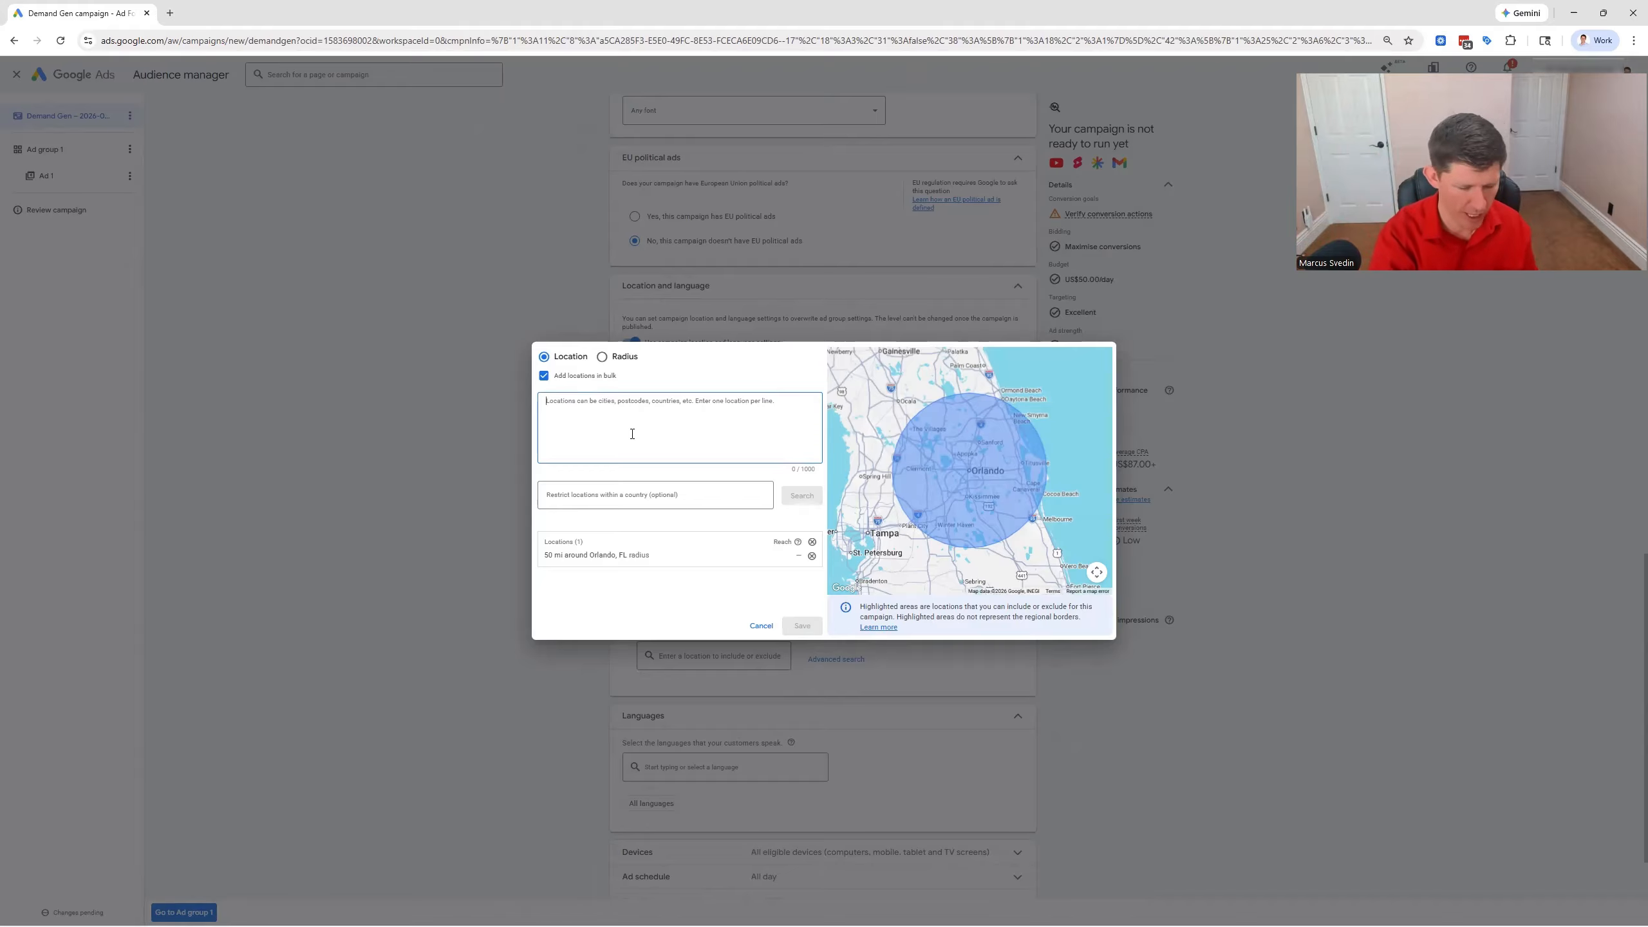
type("T")
key("BackSpace")
type("Texas")
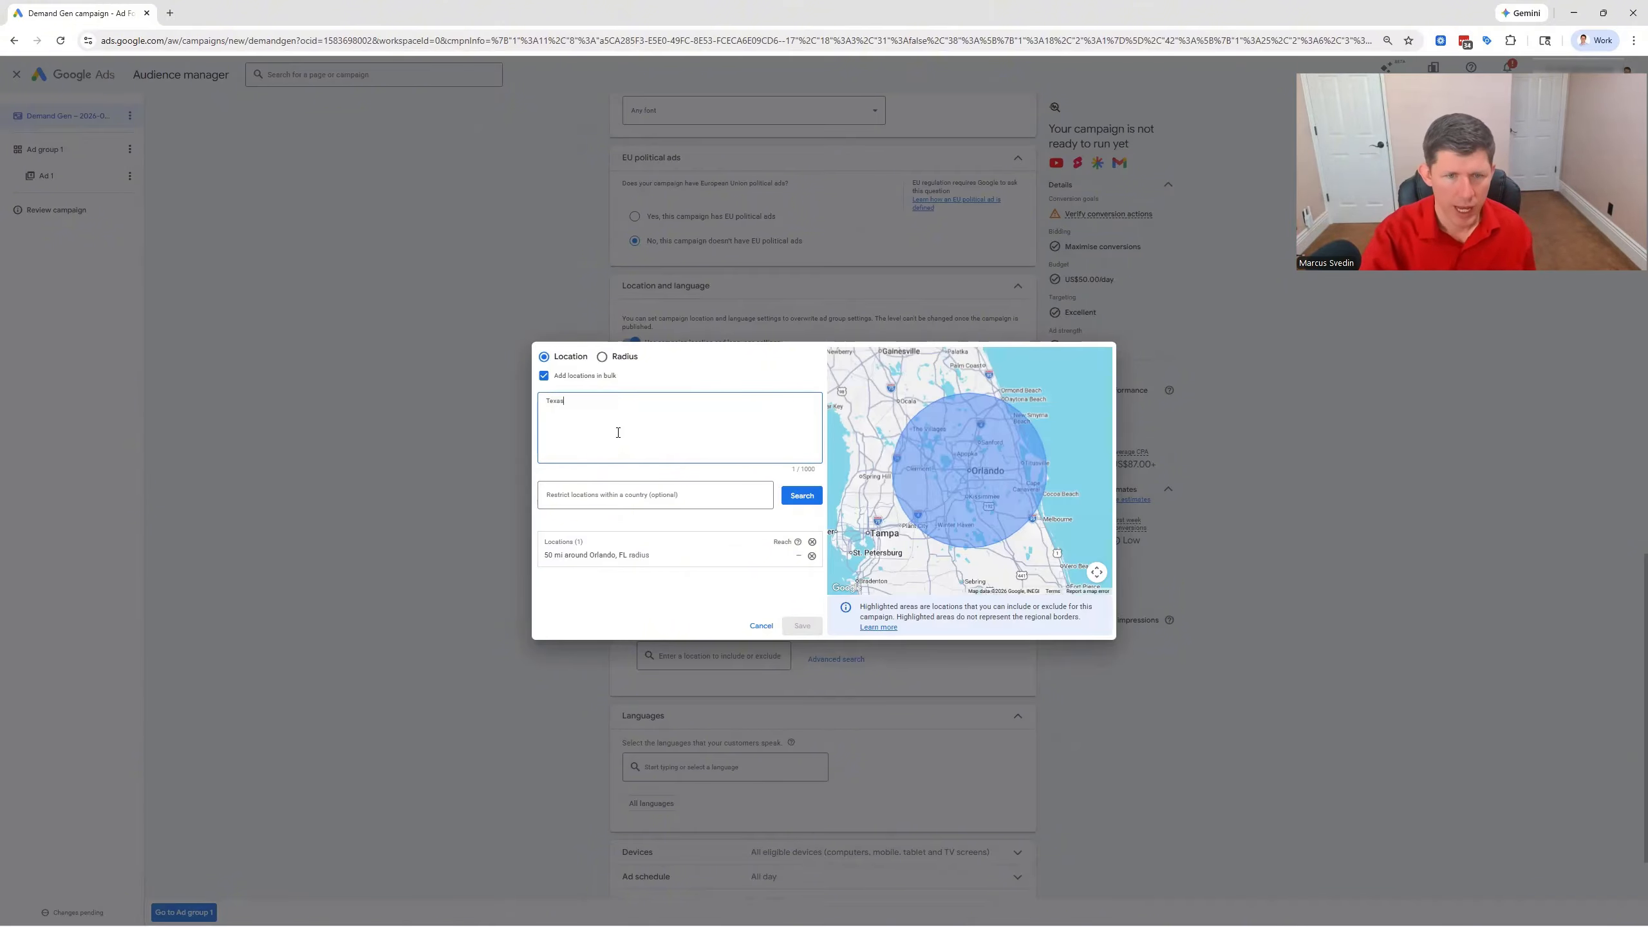
left_click(786, 491)
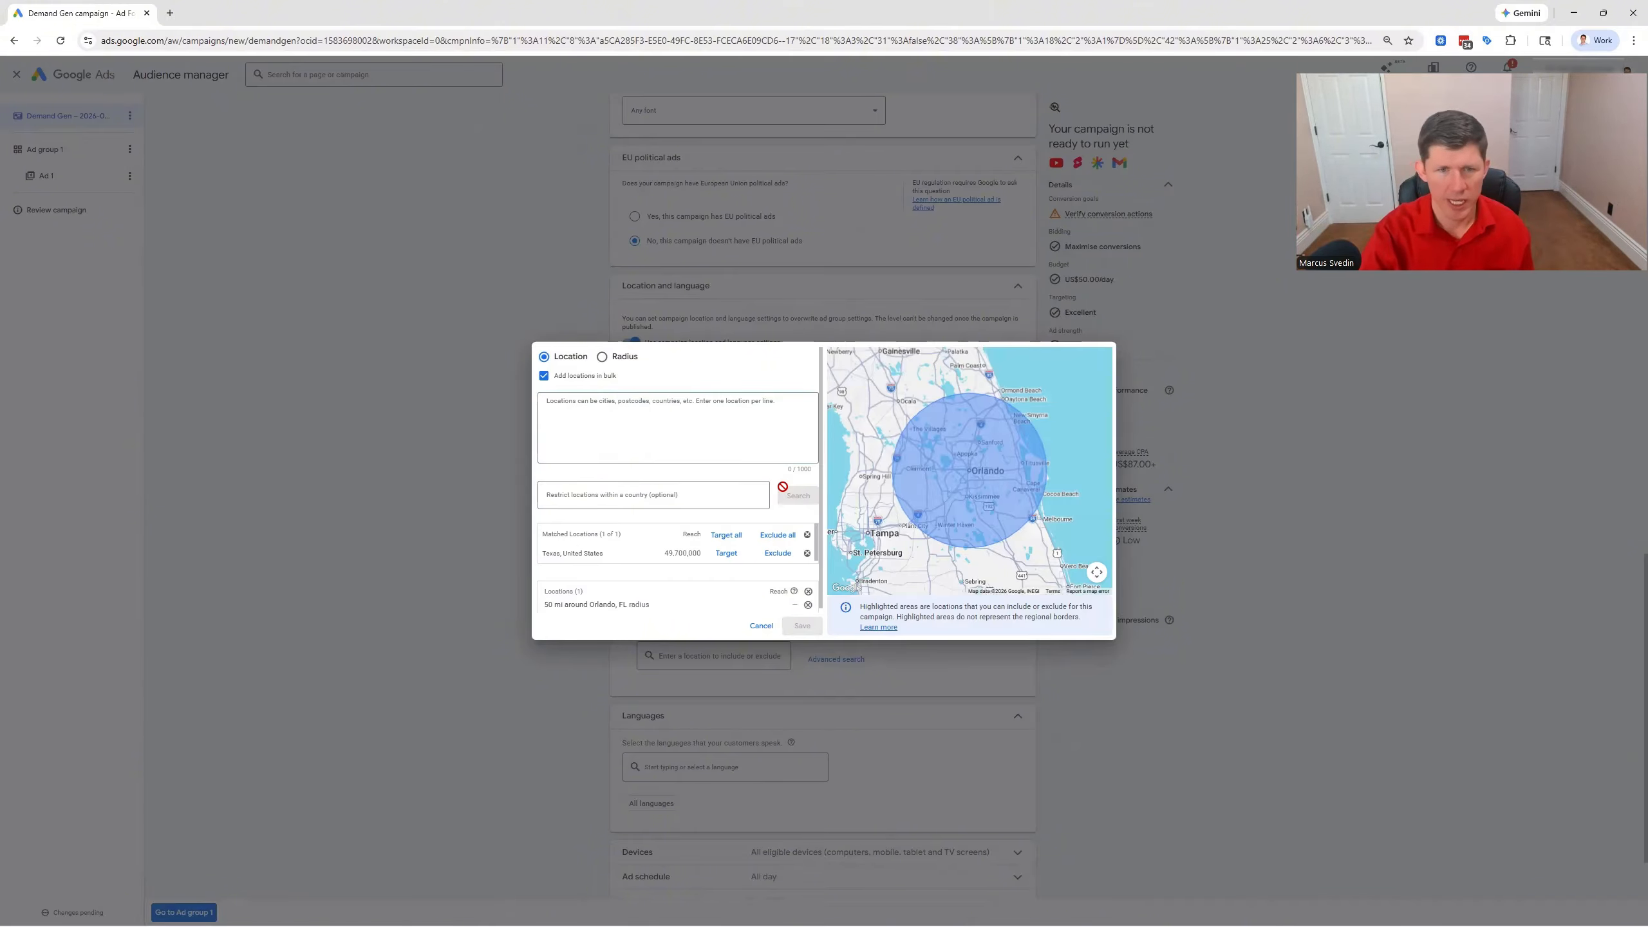
left_click(778, 537)
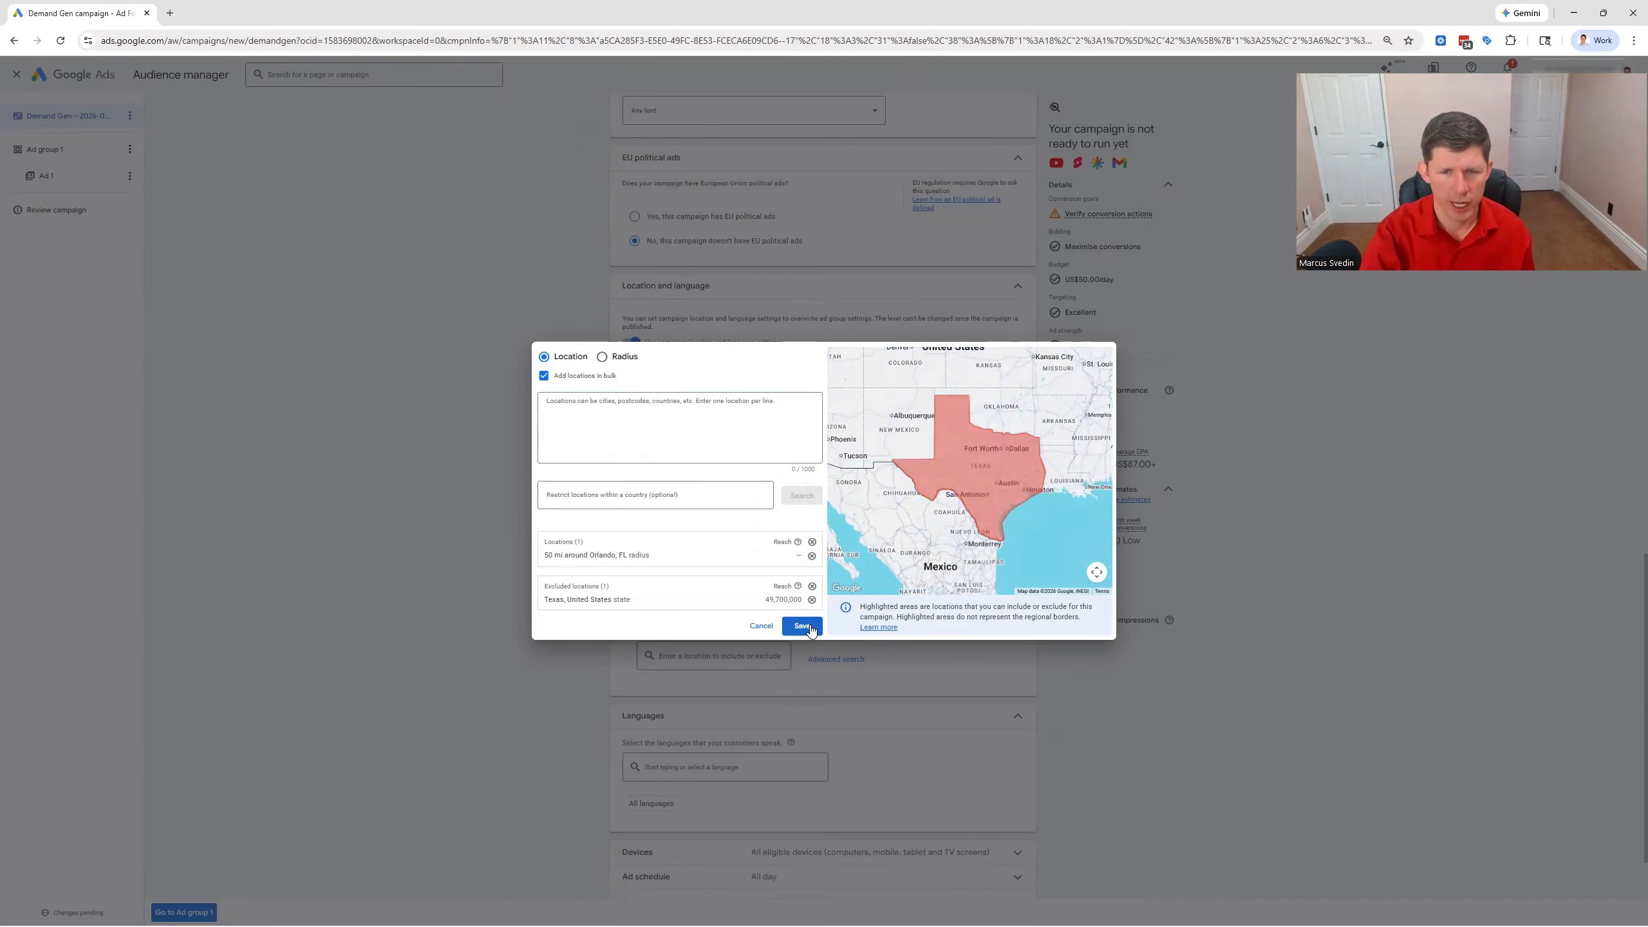
Exclude Pakistan and India through the bulk location search and save the campaign's locations
scroll(942, 492, "down", 5)
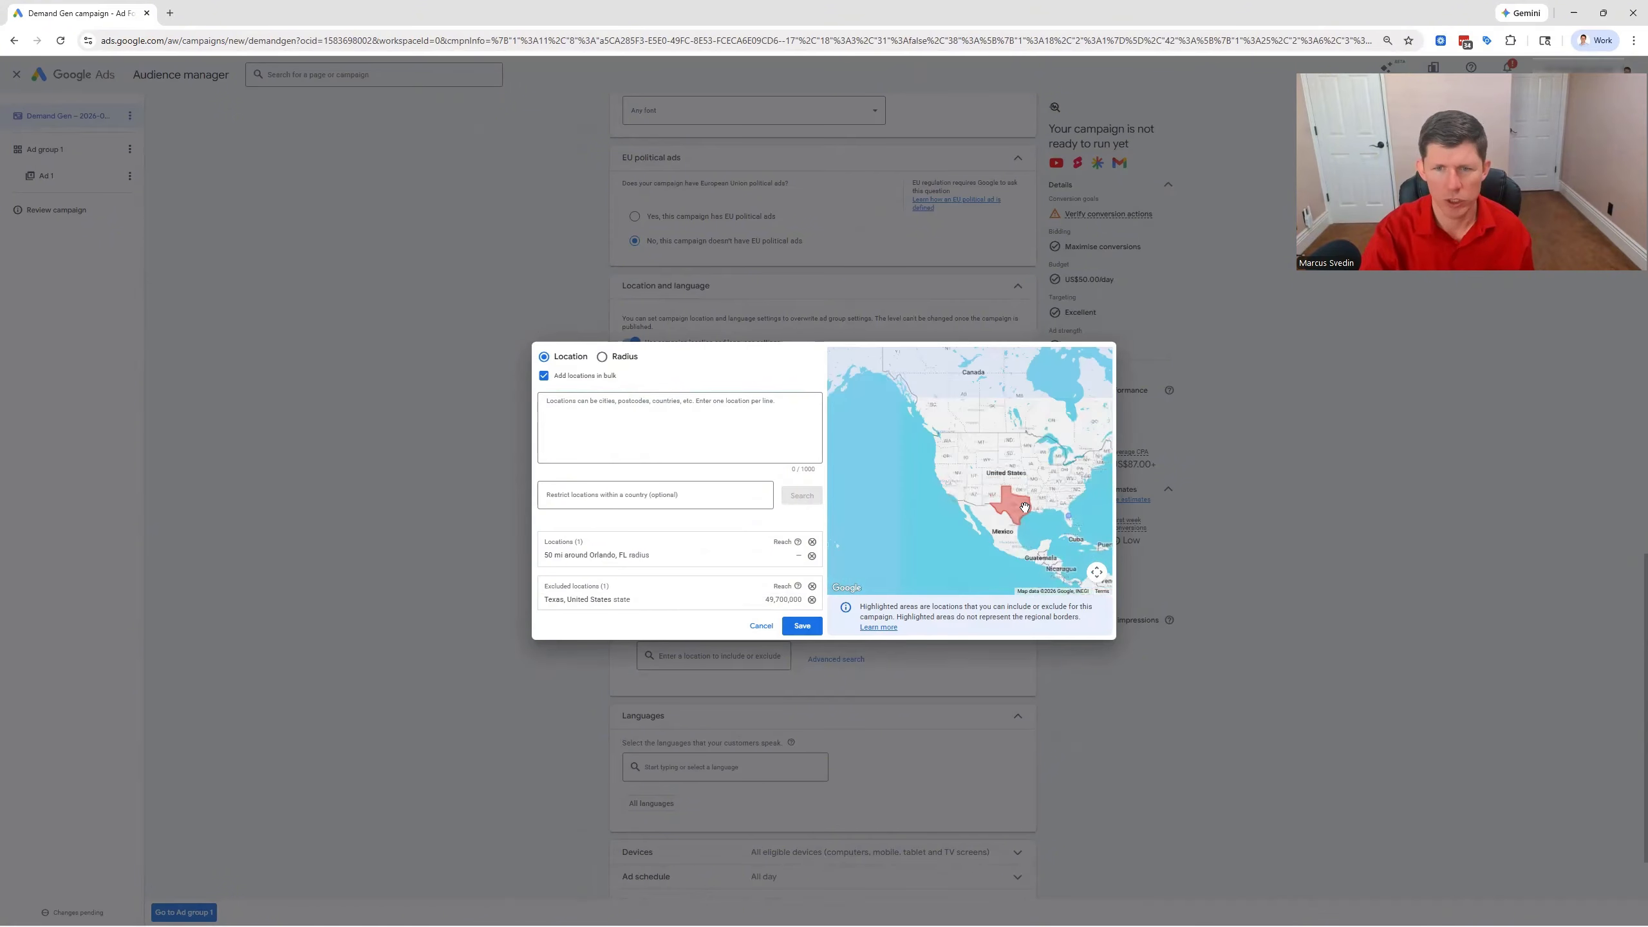
left_click_drag(942, 492, 939, 498)
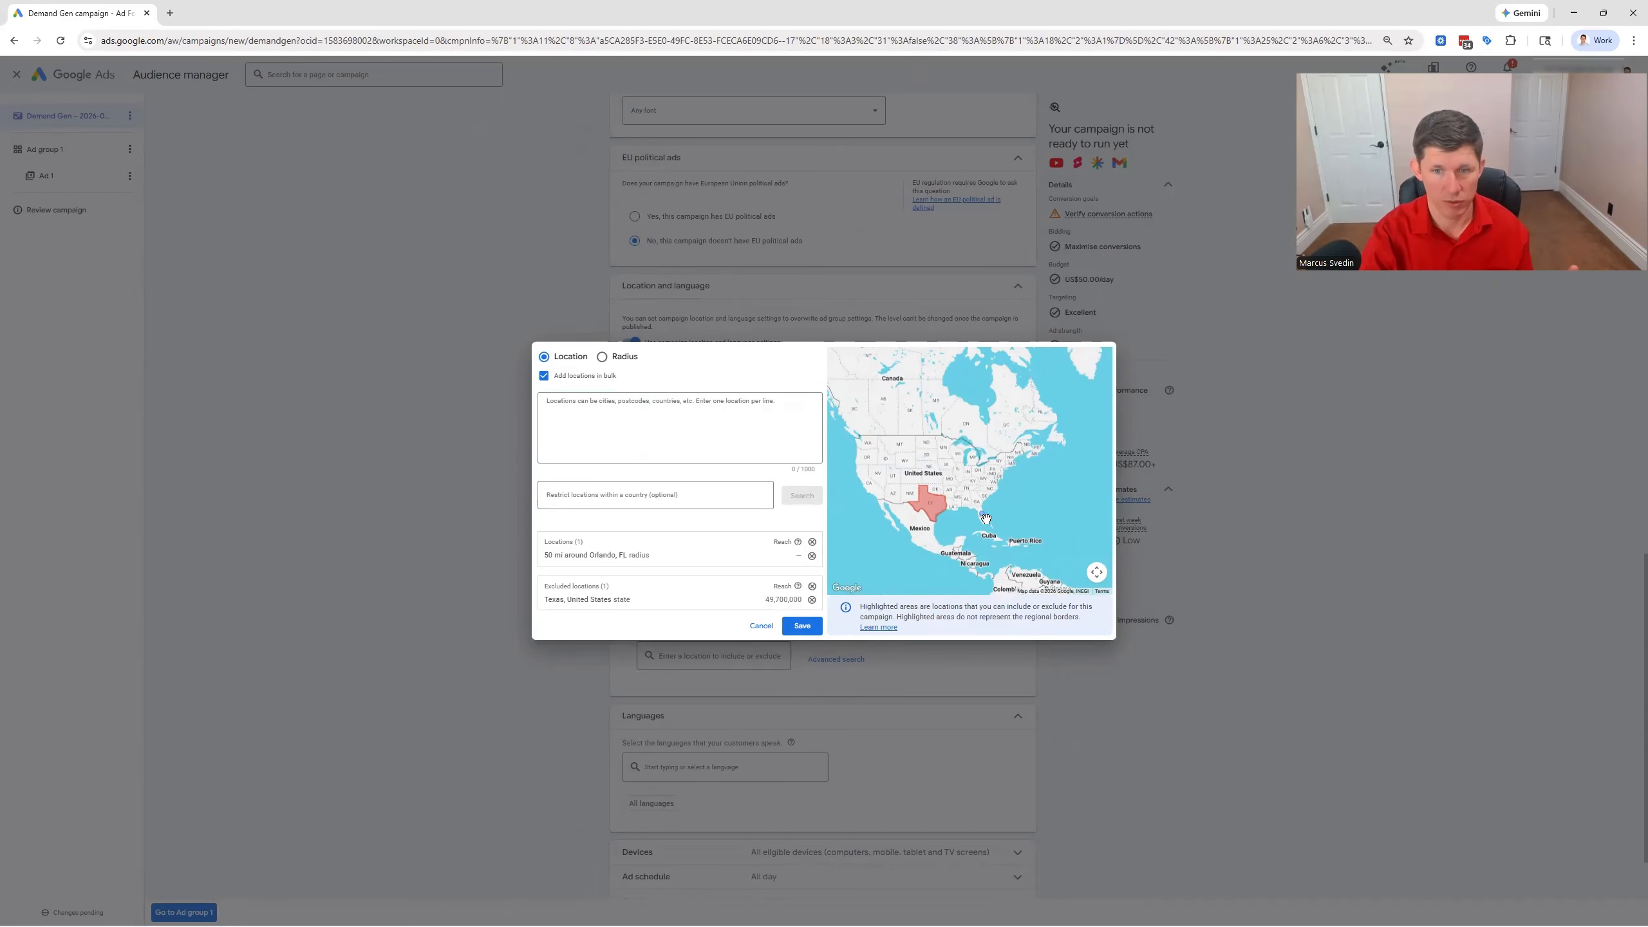
left_click(629, 423)
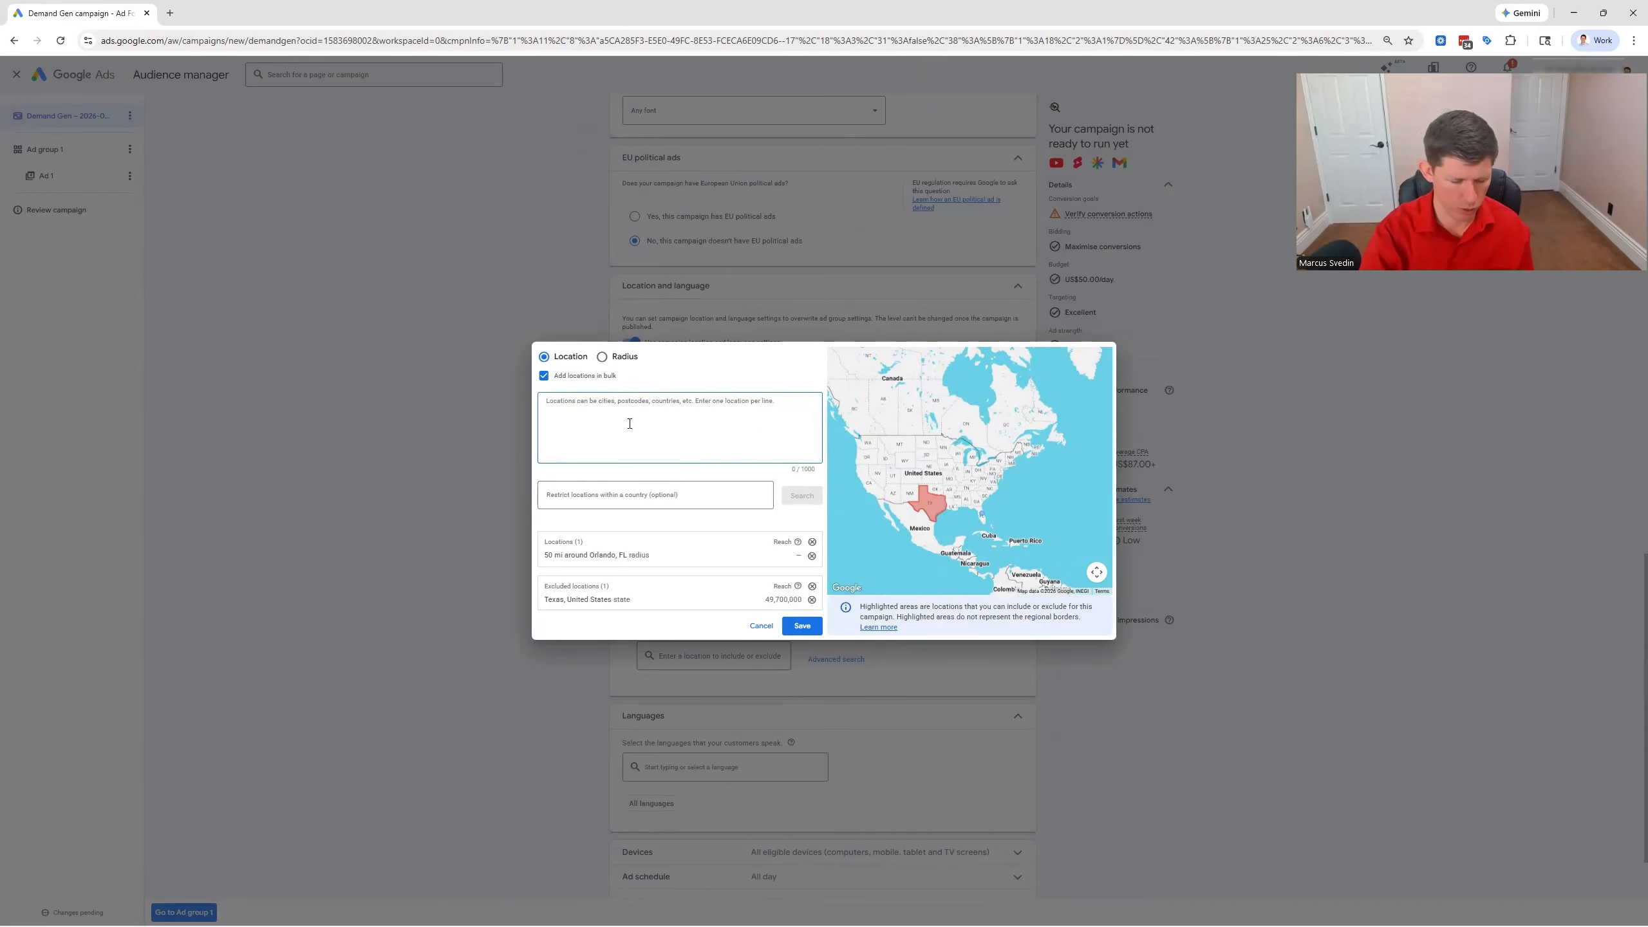
type("Pakistan")
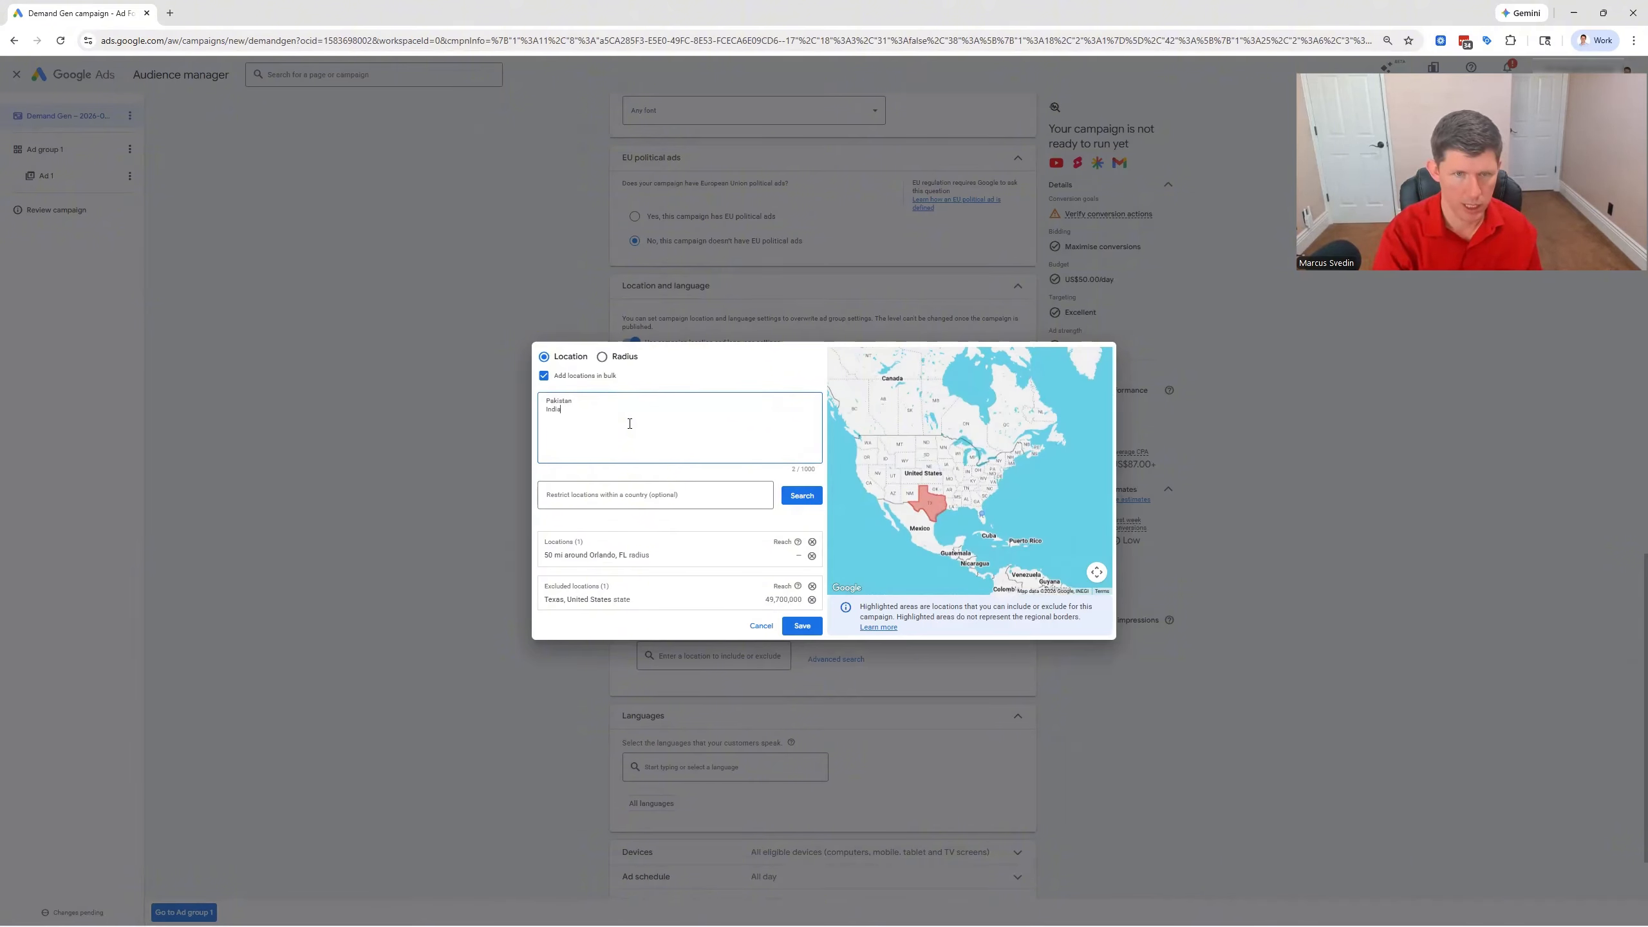
left_click(802, 496)
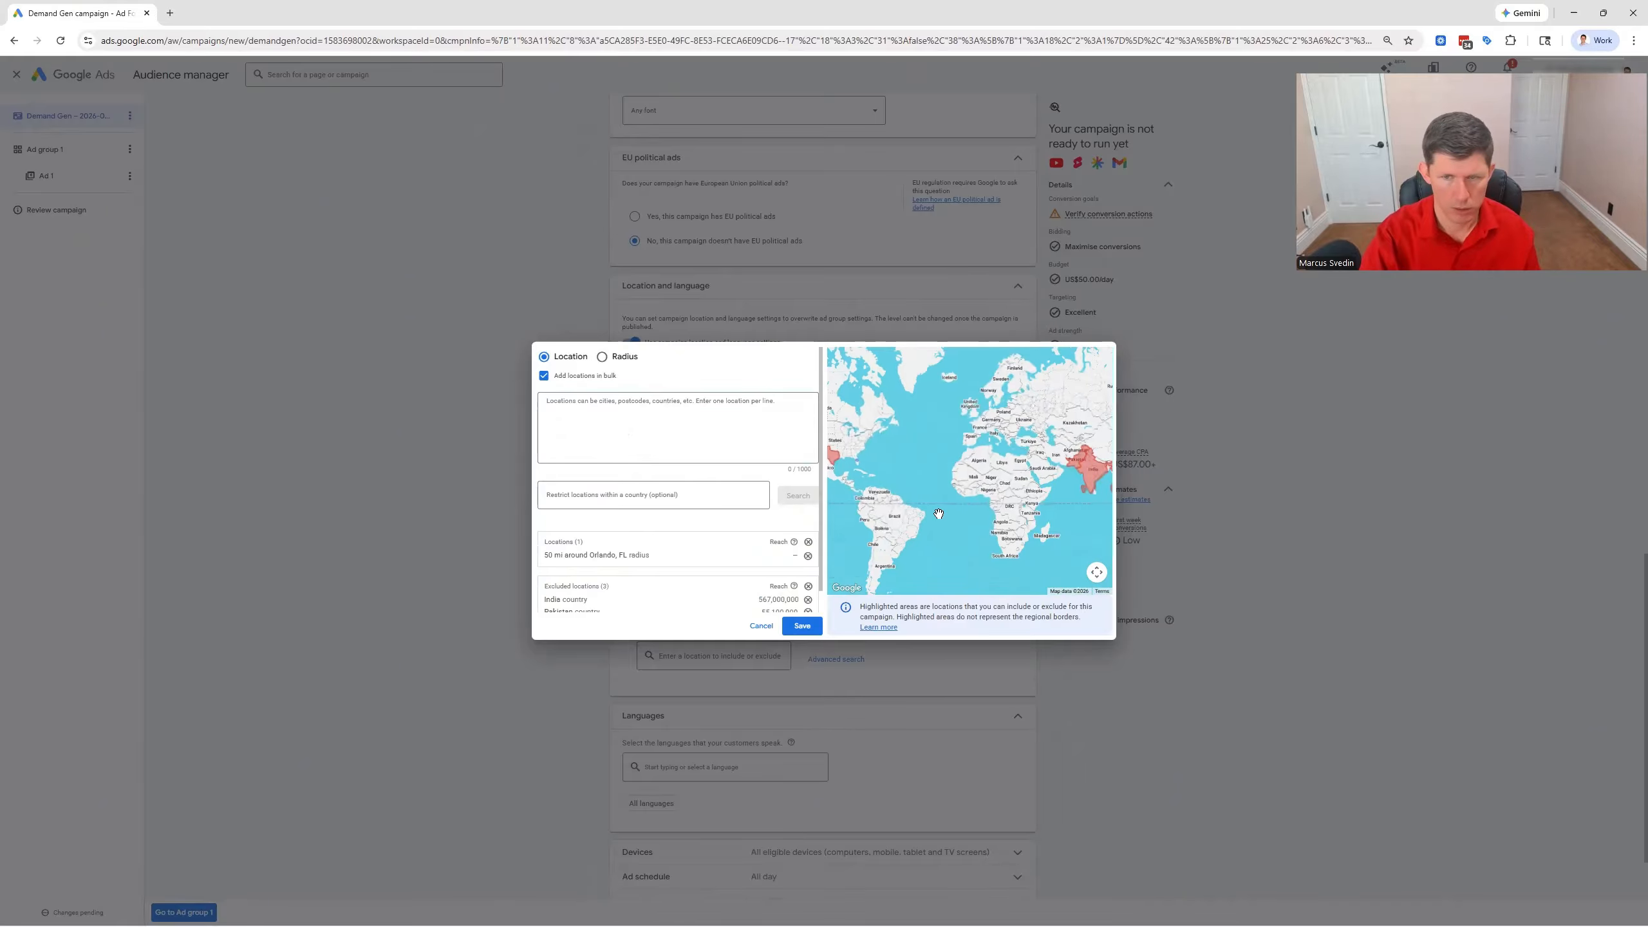
left_click_drag(895, 463, 936, 478)
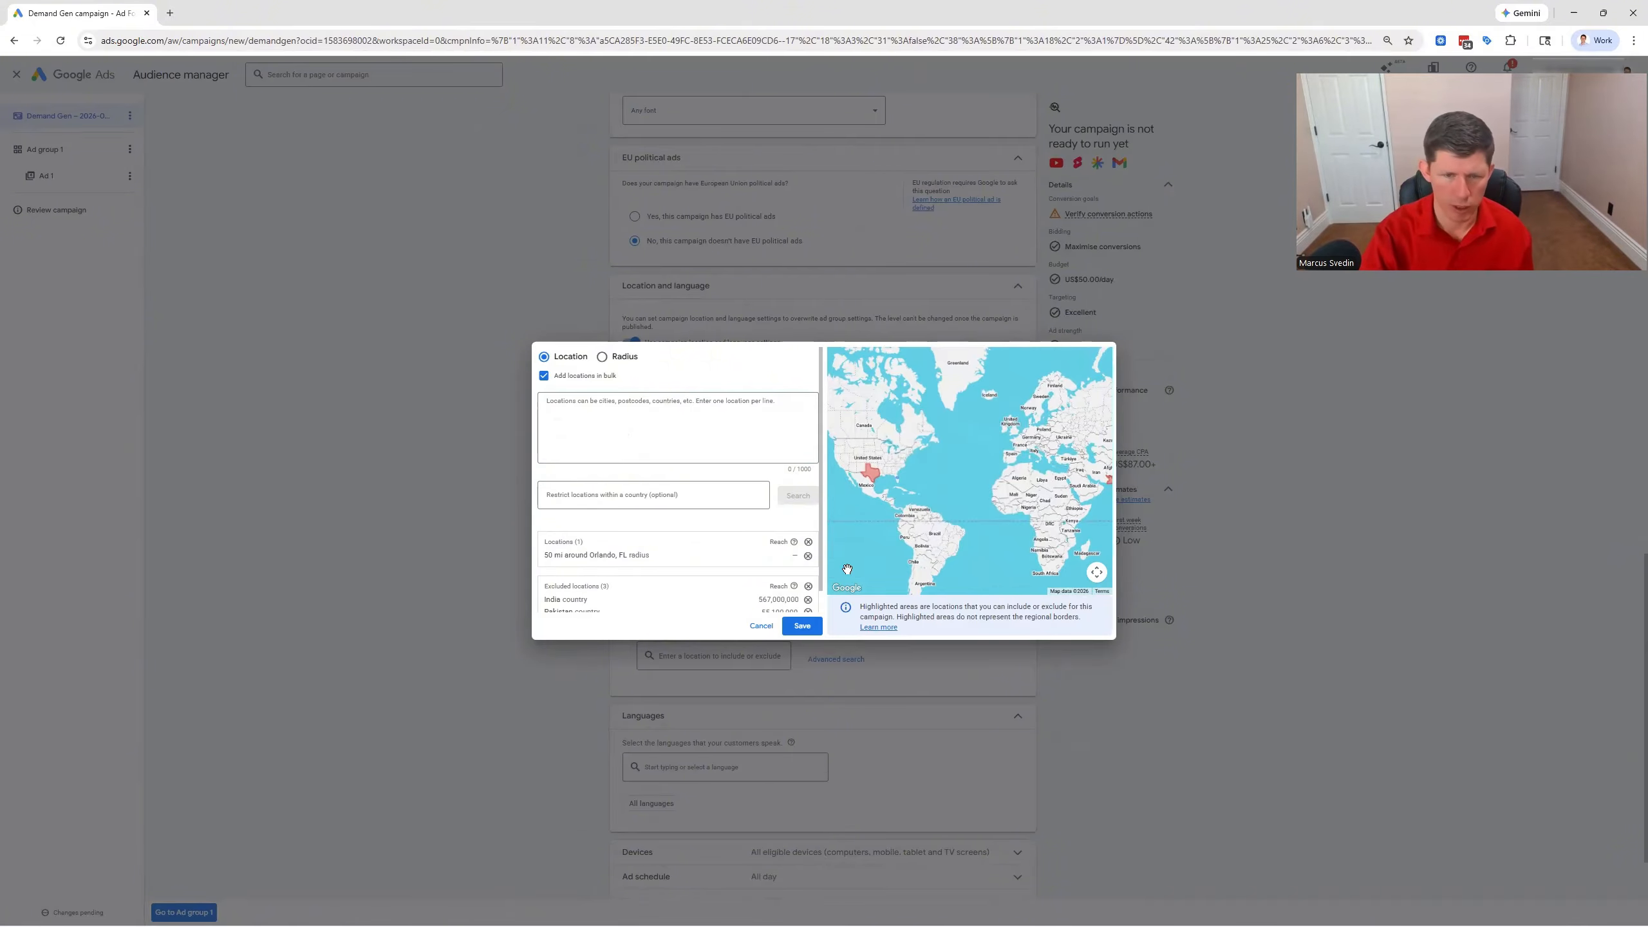
left_click(798, 629)
Set the campaign's customer language to English
scroll(837, 571, "down", 1)
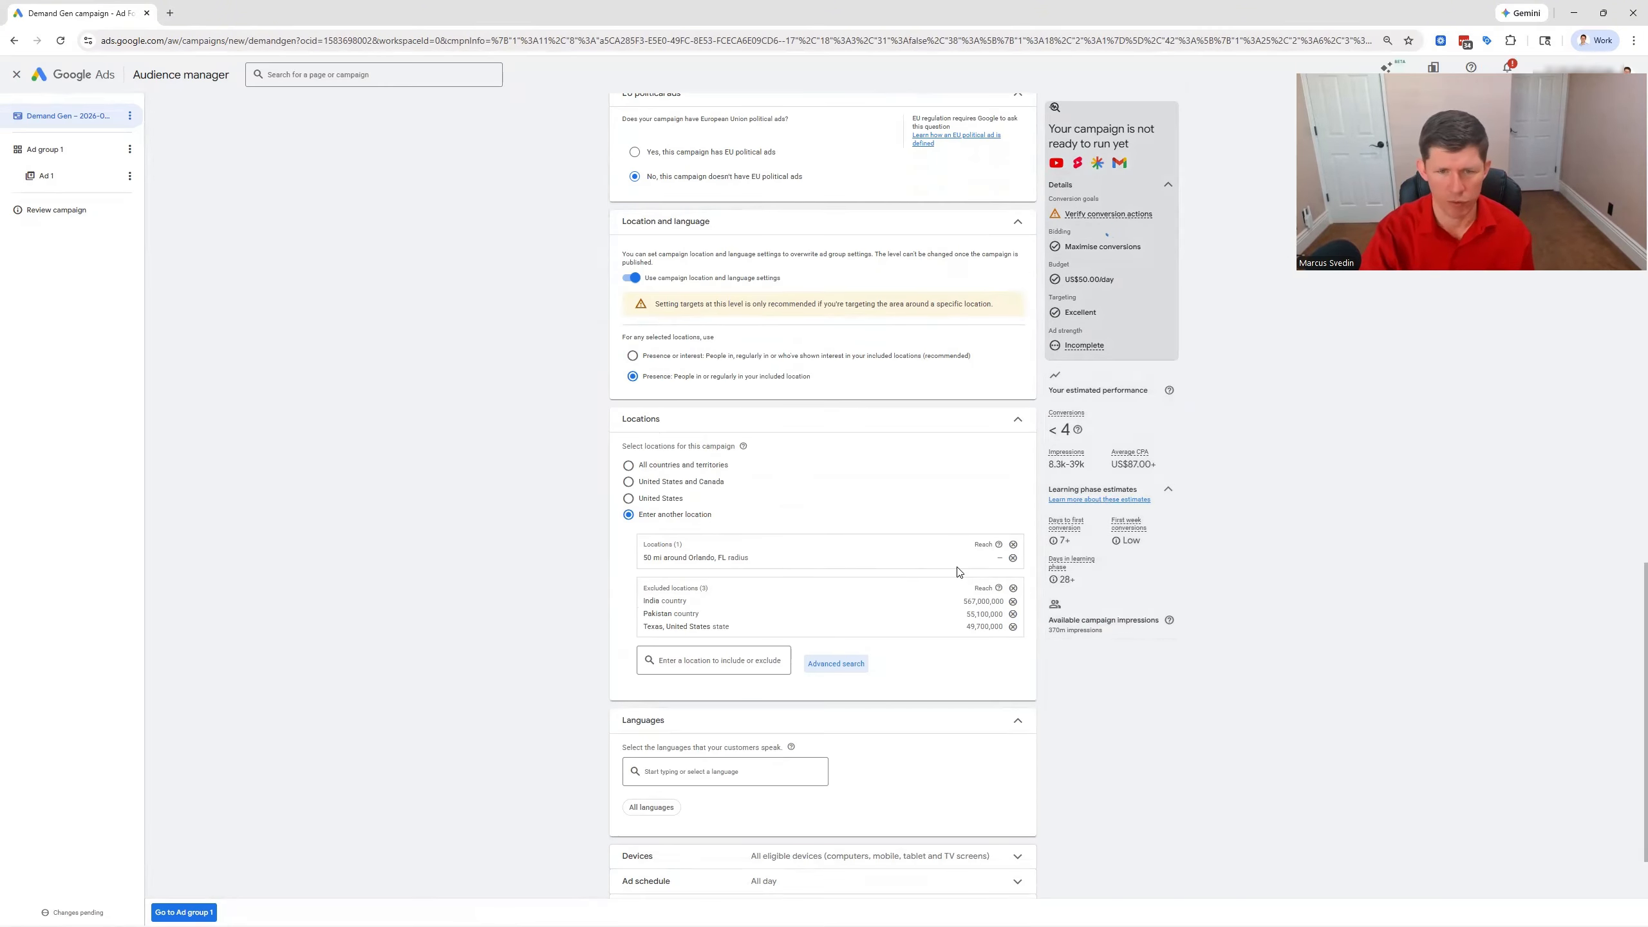
scroll(799, 571, "down", 1)
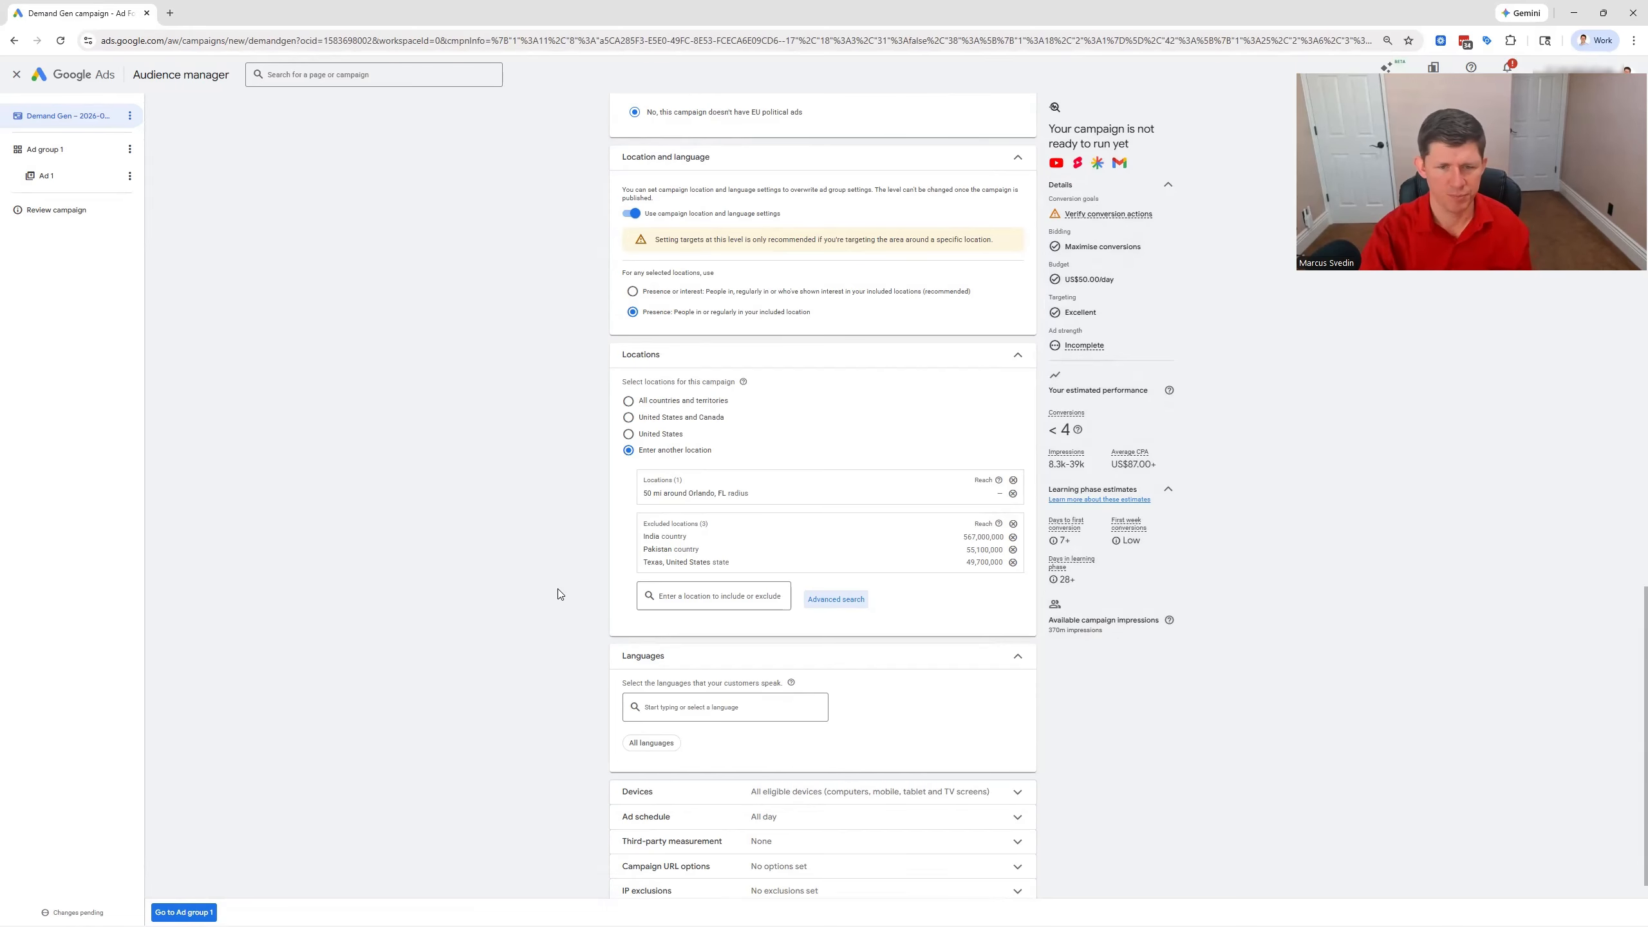
left_click(691, 706)
type("English")
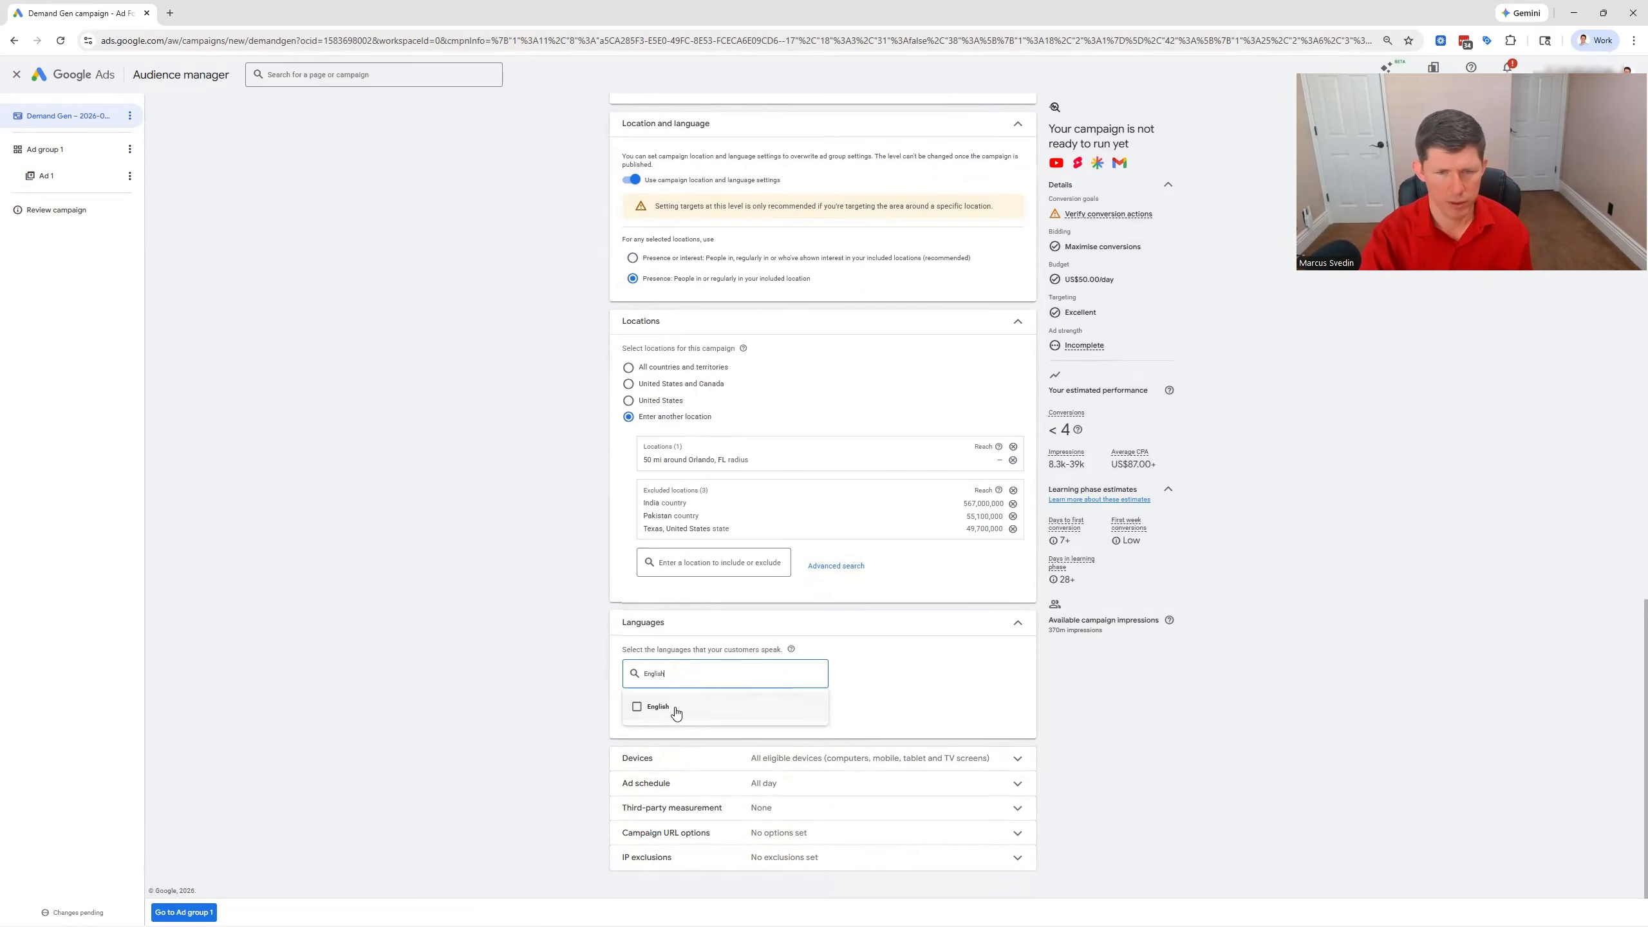
left_click(678, 707)
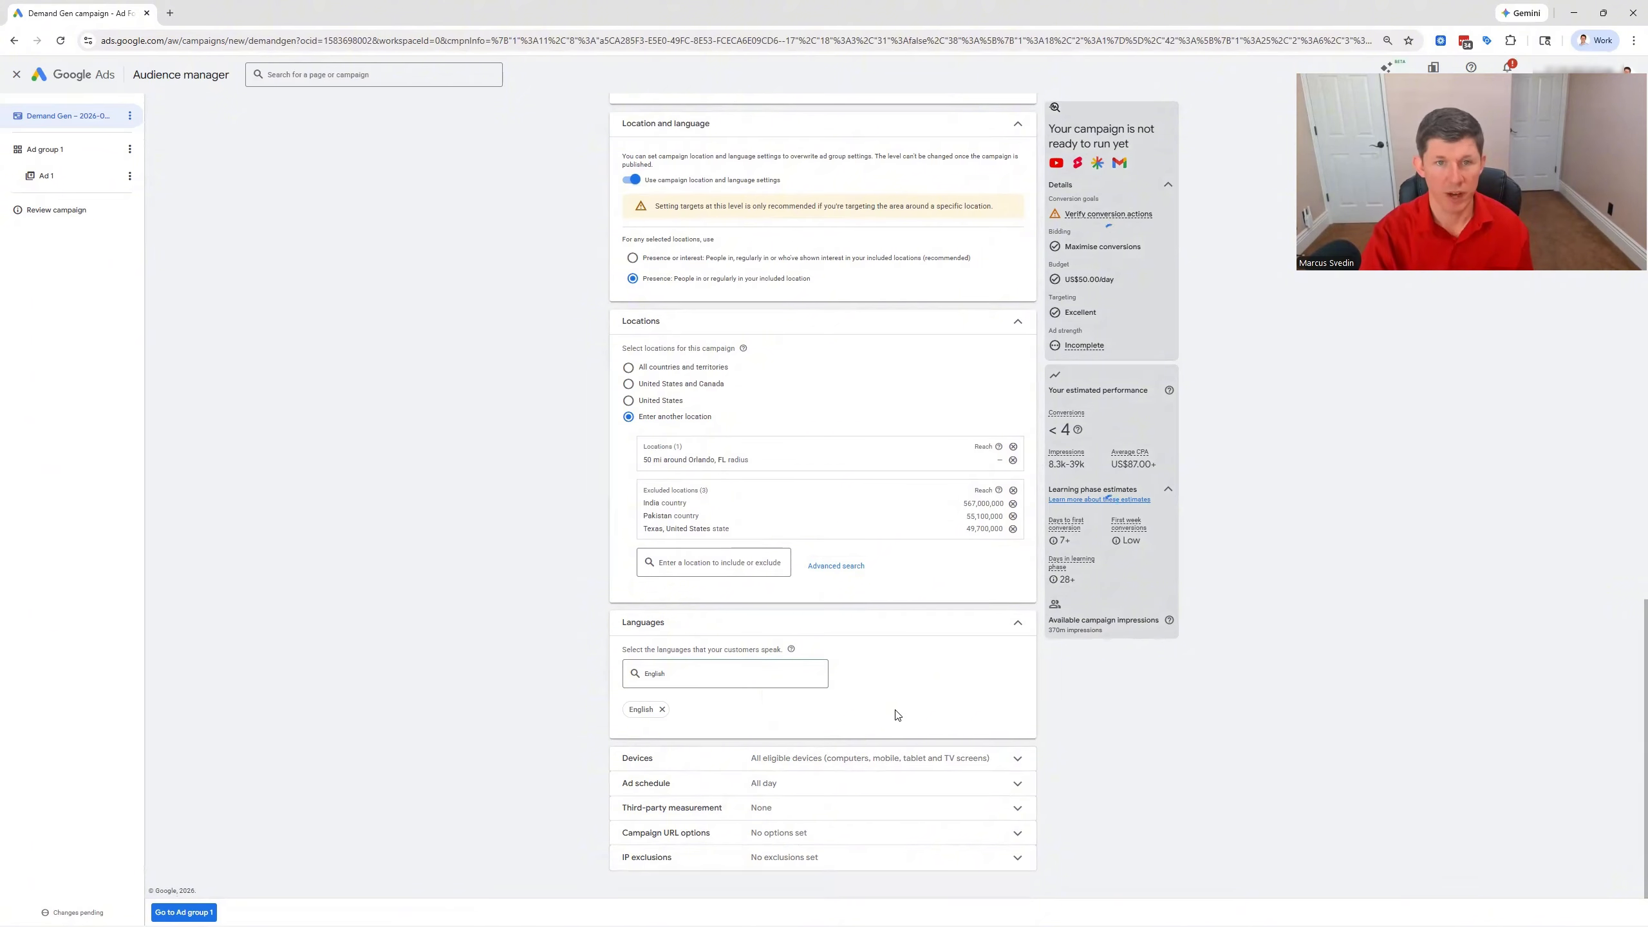
Set specific device targeting for the campaign, keeping Computers and Mobile Phones and excluding Tablets and TV screens
left_click(1016, 759)
scroll(889, 756, "down", 1)
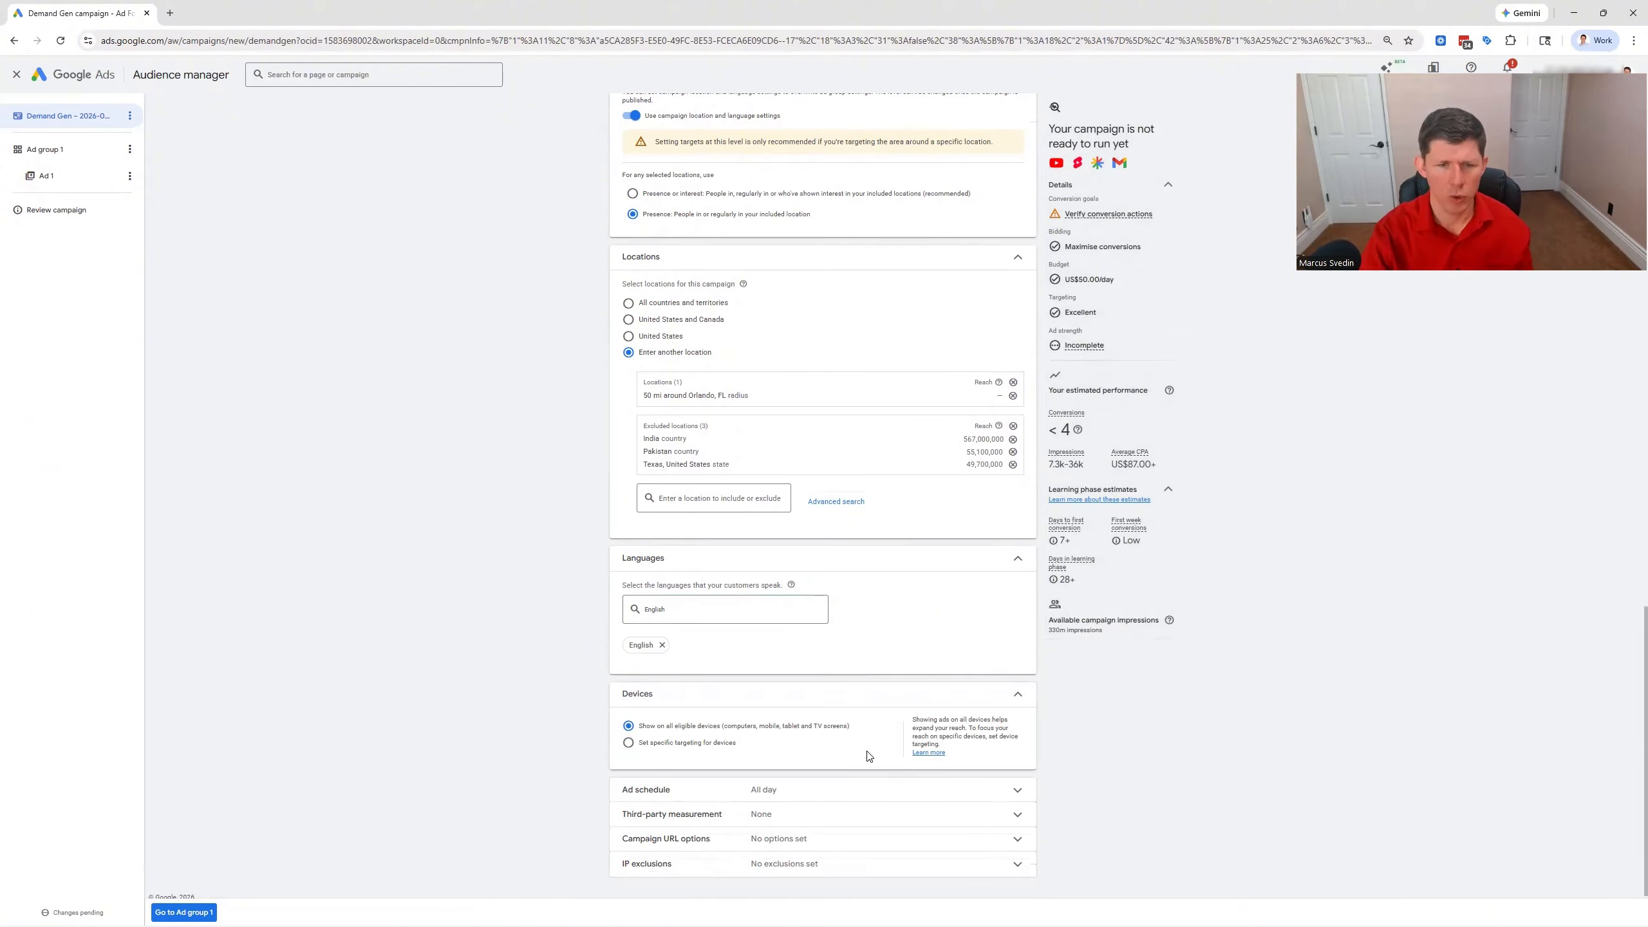
left_click(628, 744)
scroll(820, 682, "down", 2)
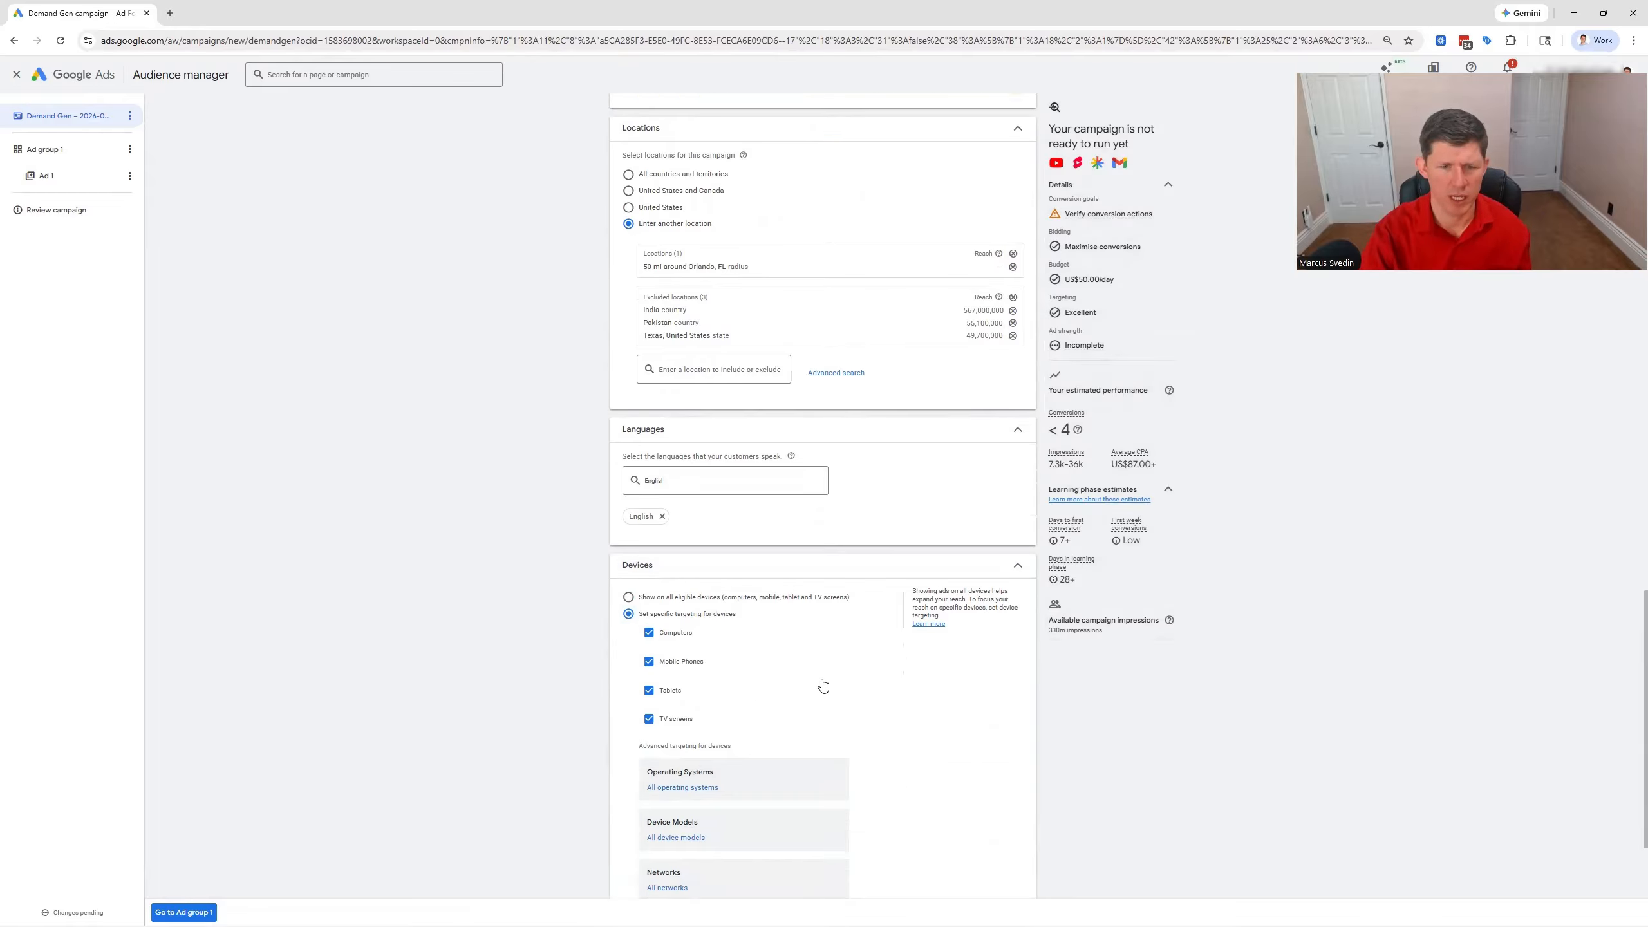
left_click(649, 719)
left_click(648, 691)
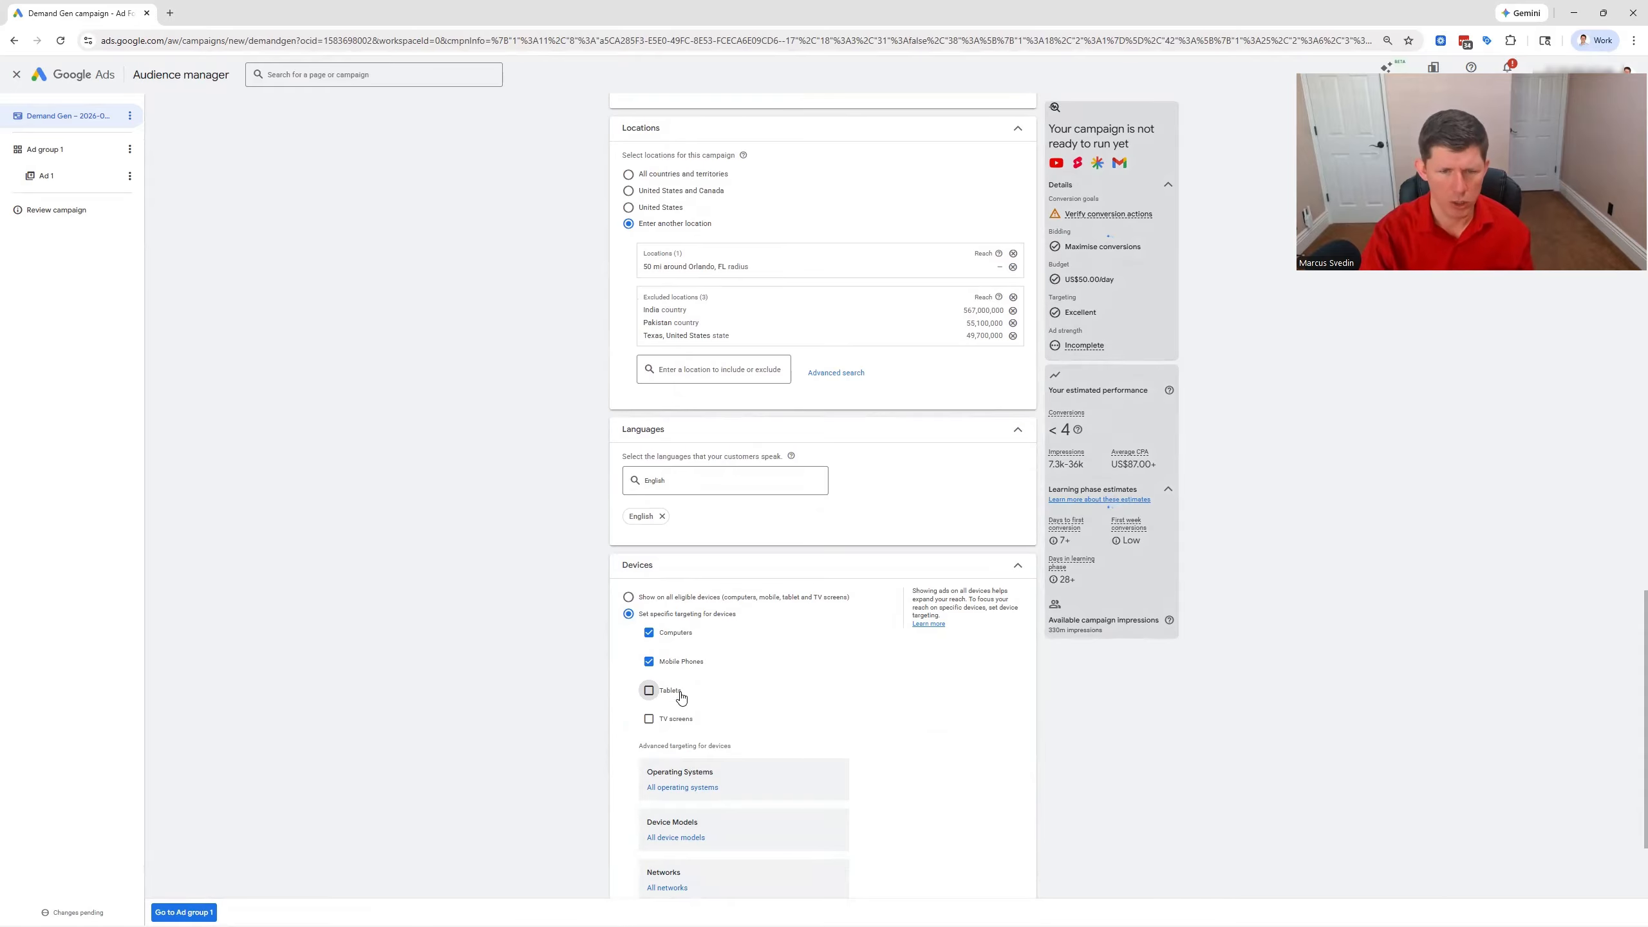
left_click(649, 664)
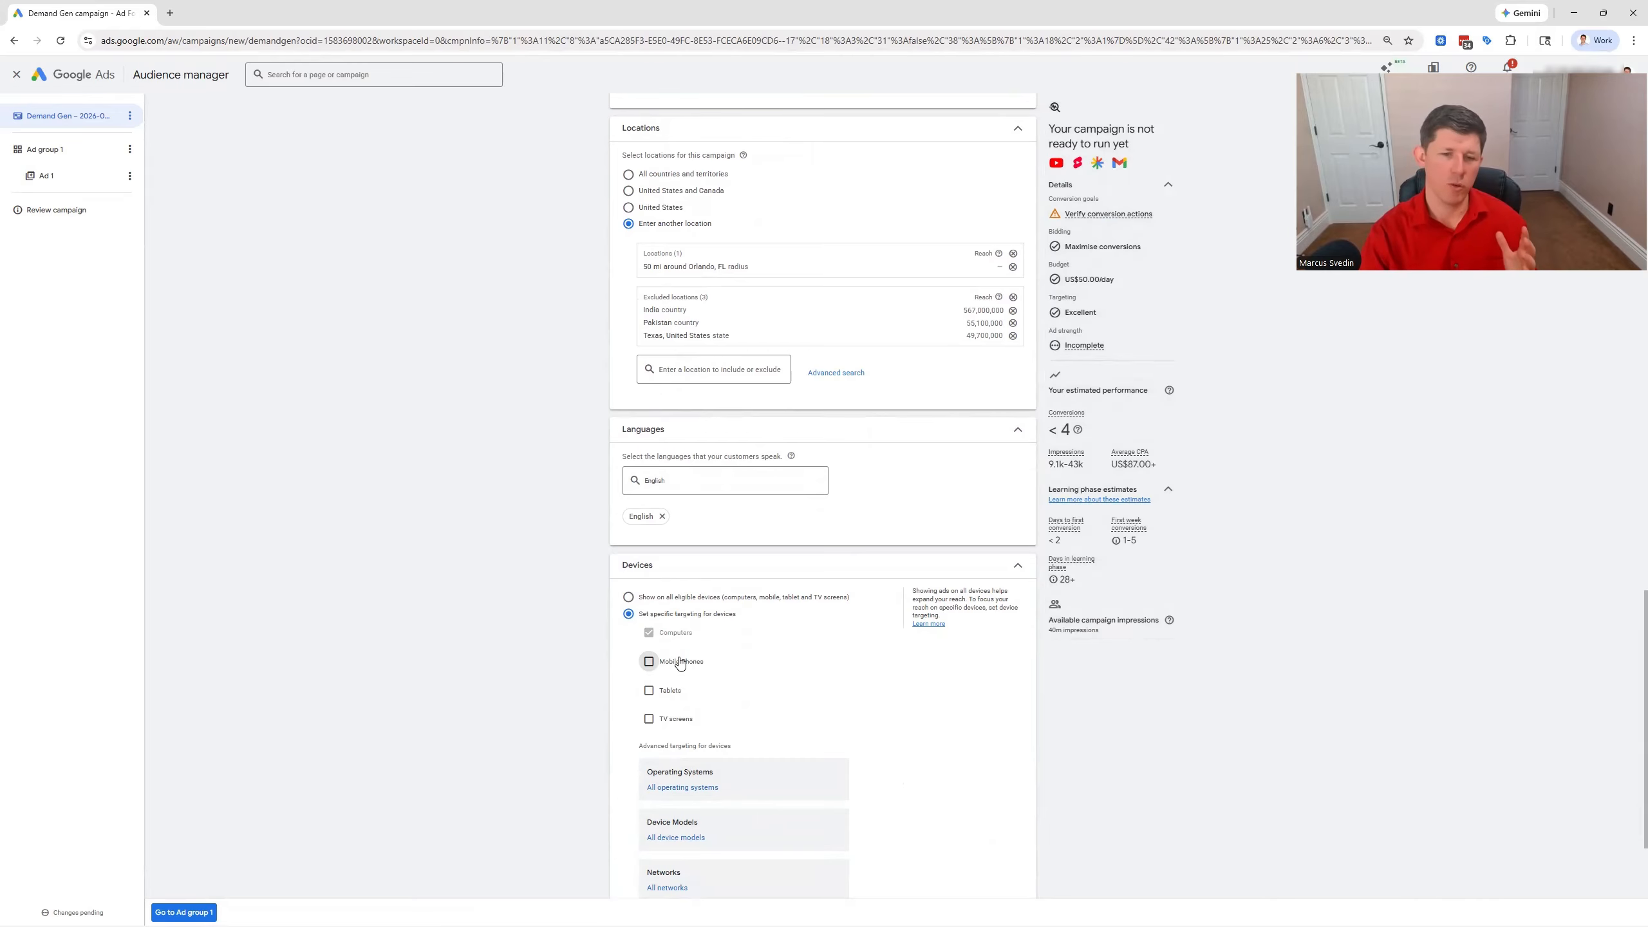
left_click(649, 662)
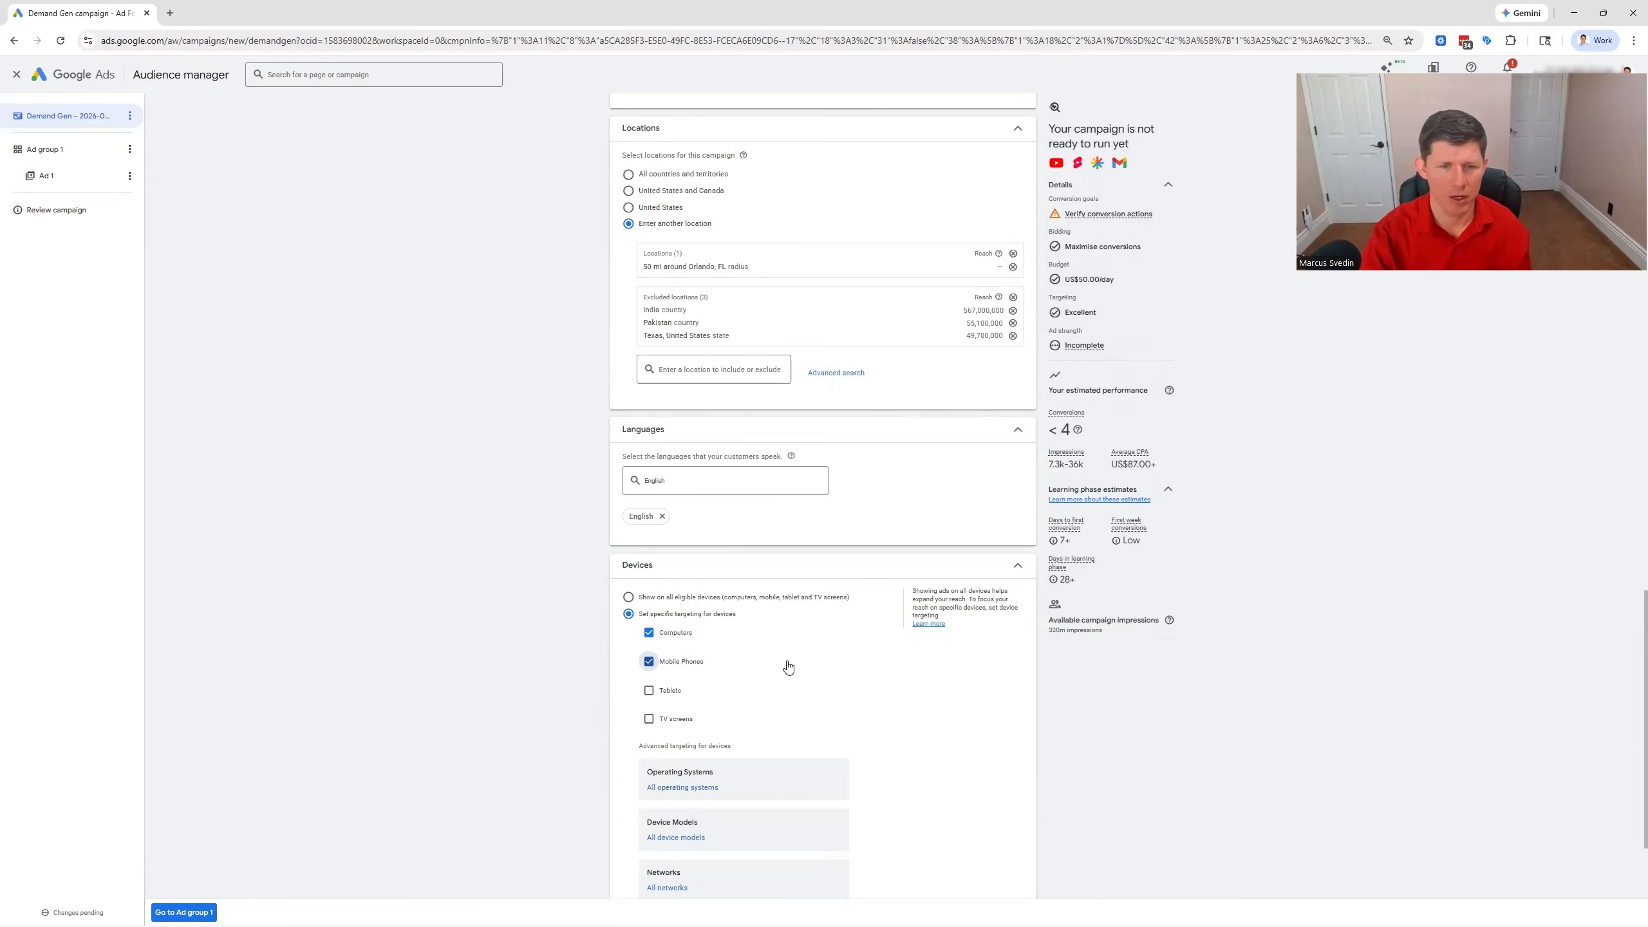
Remove Mobile Phones from the device targeting, leaving only Computers, and continue to the ad group settings
left_click(649, 662)
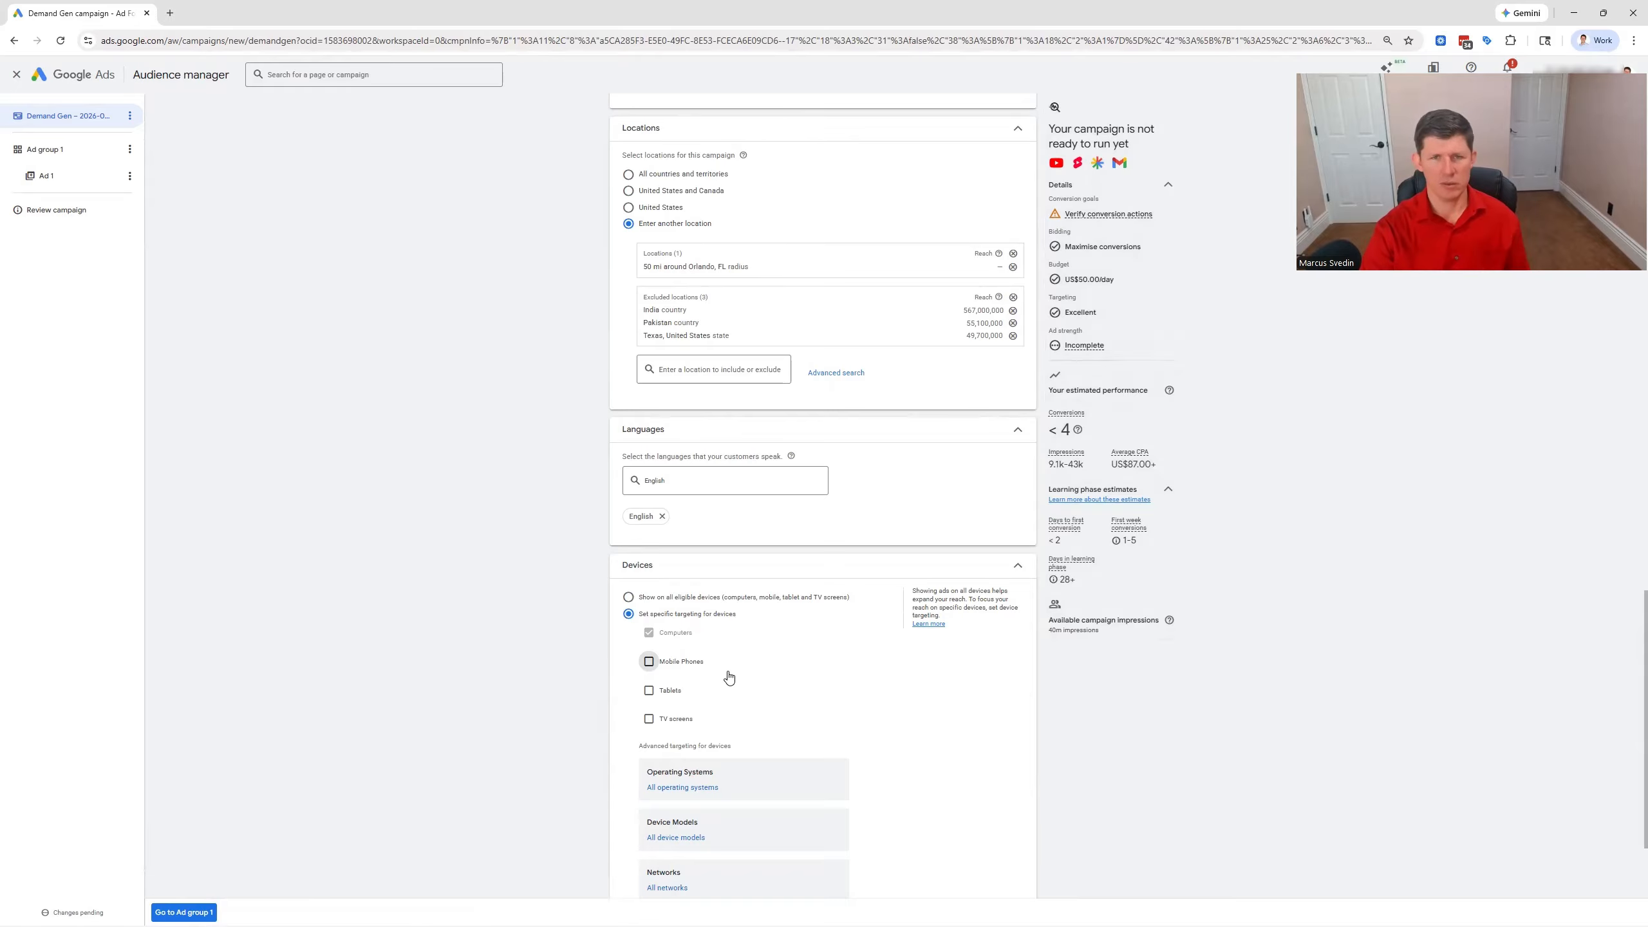
scroll(772, 677, "down", 3)
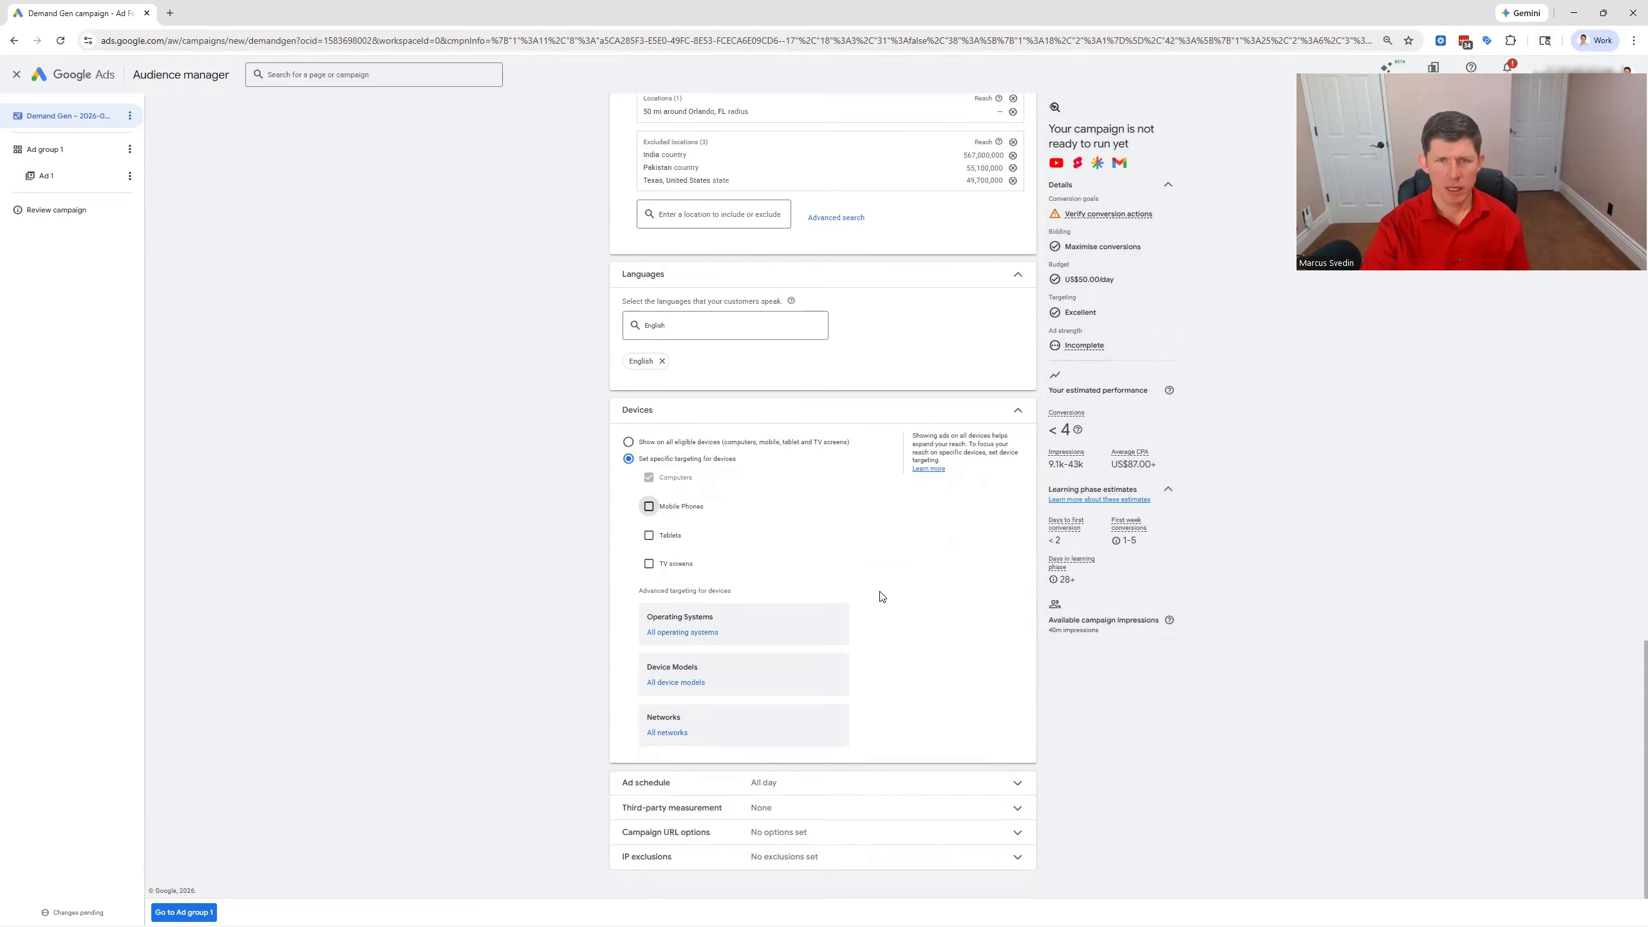
left_click(194, 912)
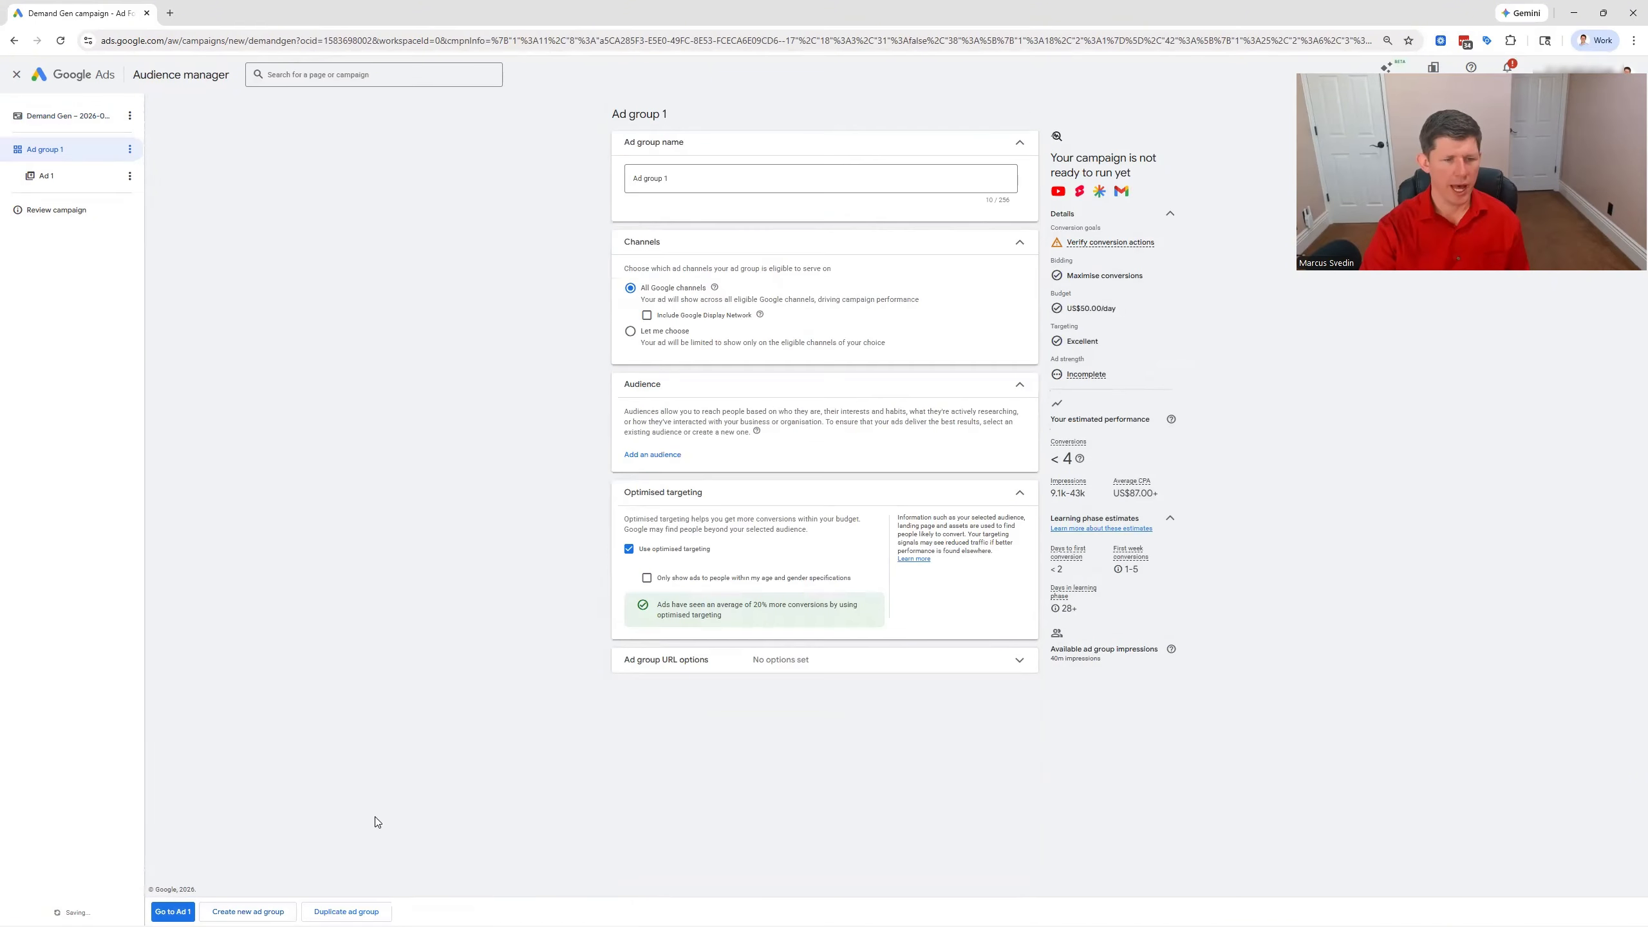
Rename the ad group as Comp Websites
left_click(710, 179)
left_click_drag(709, 179, 551, 186)
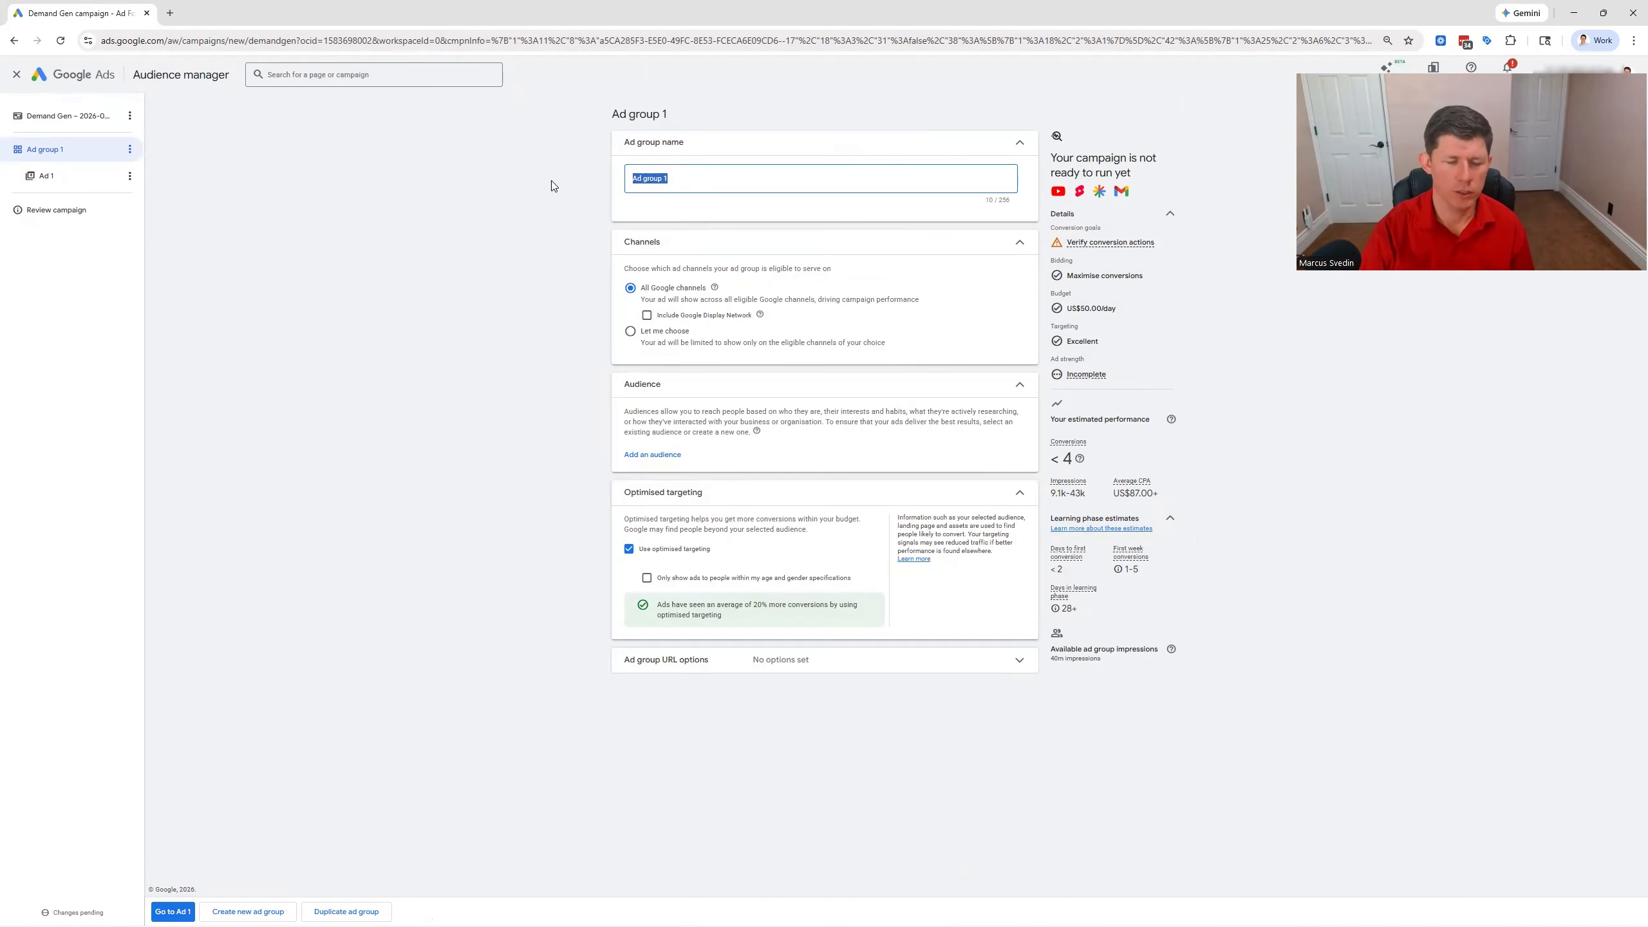
type("Camp")
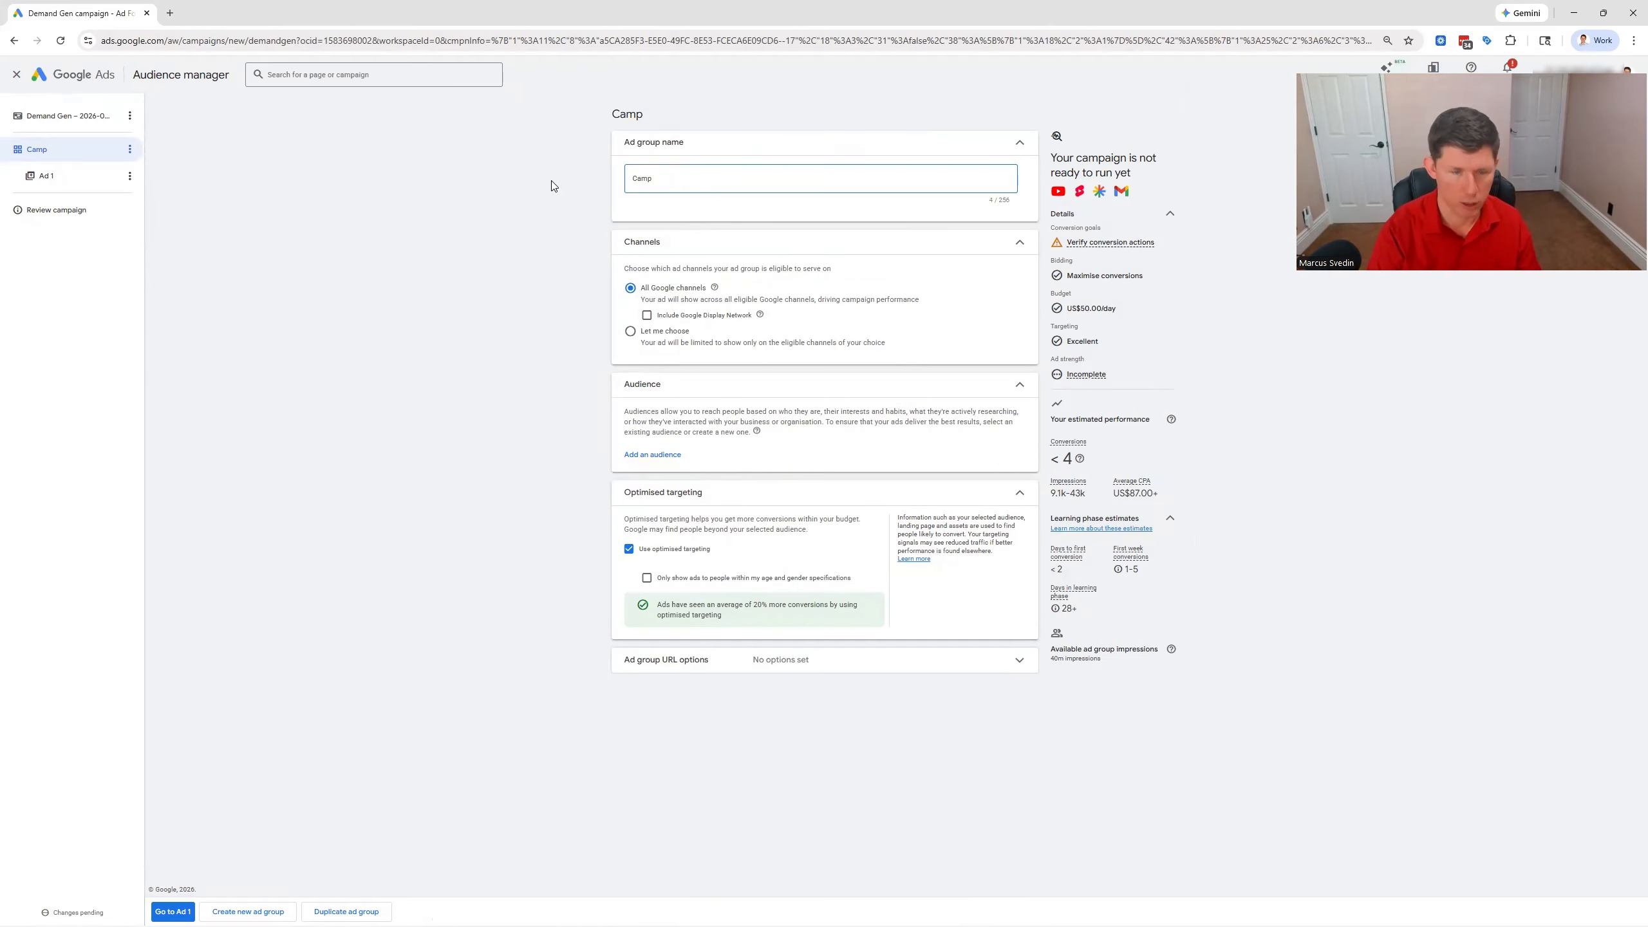
type(" Websites")
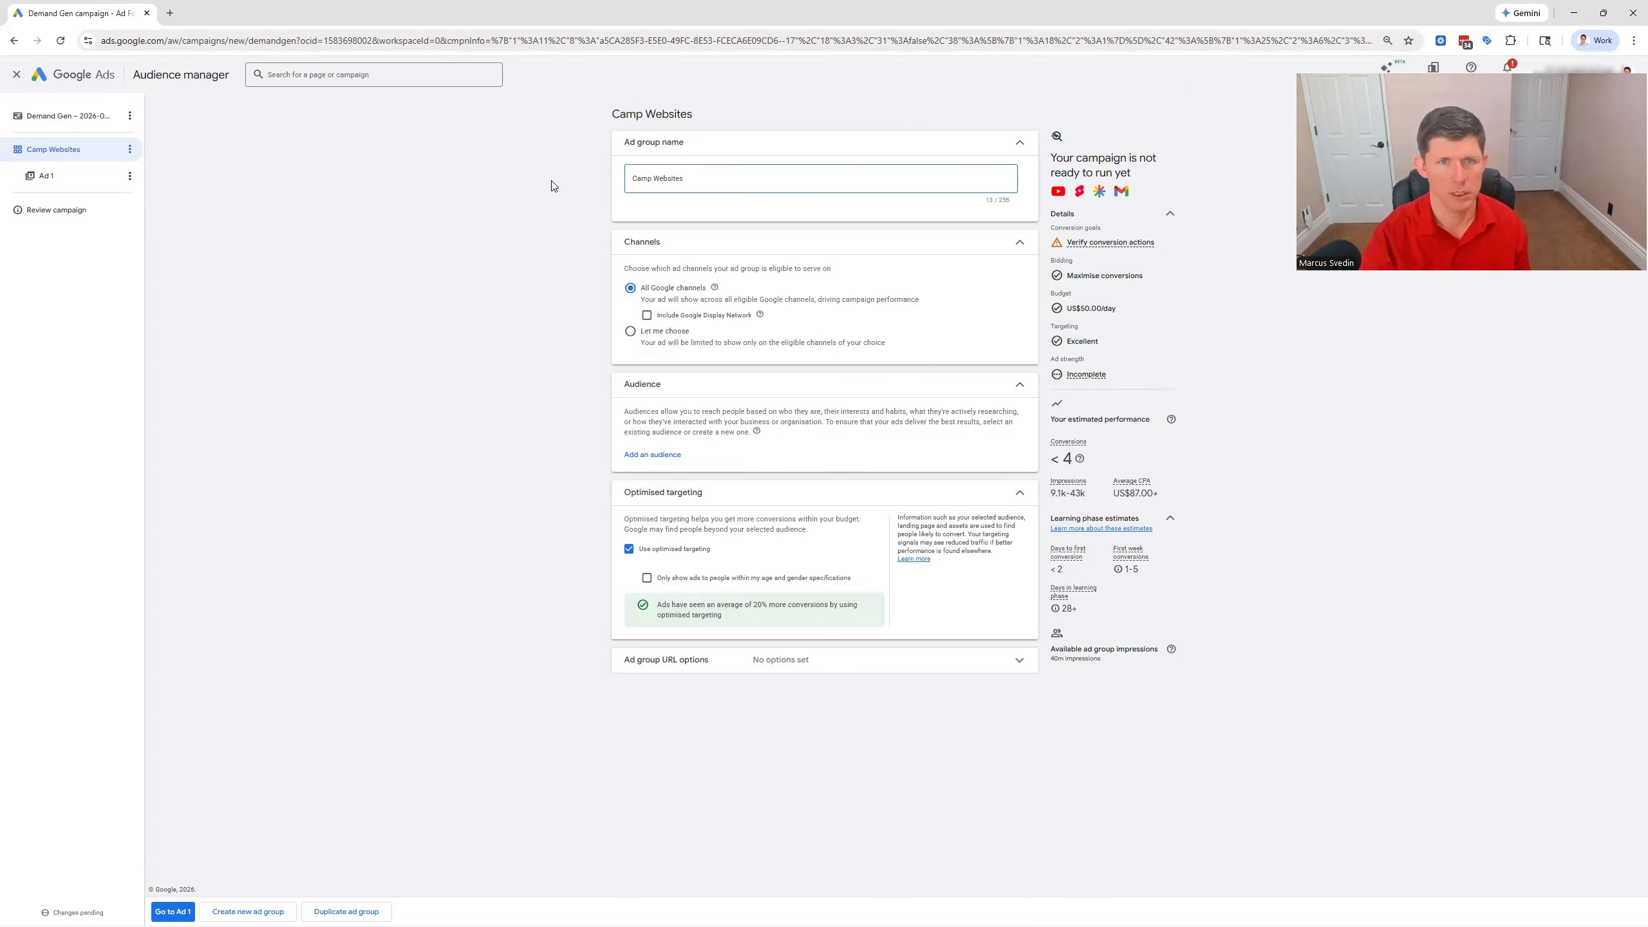
key("BackSpace")
type("o")
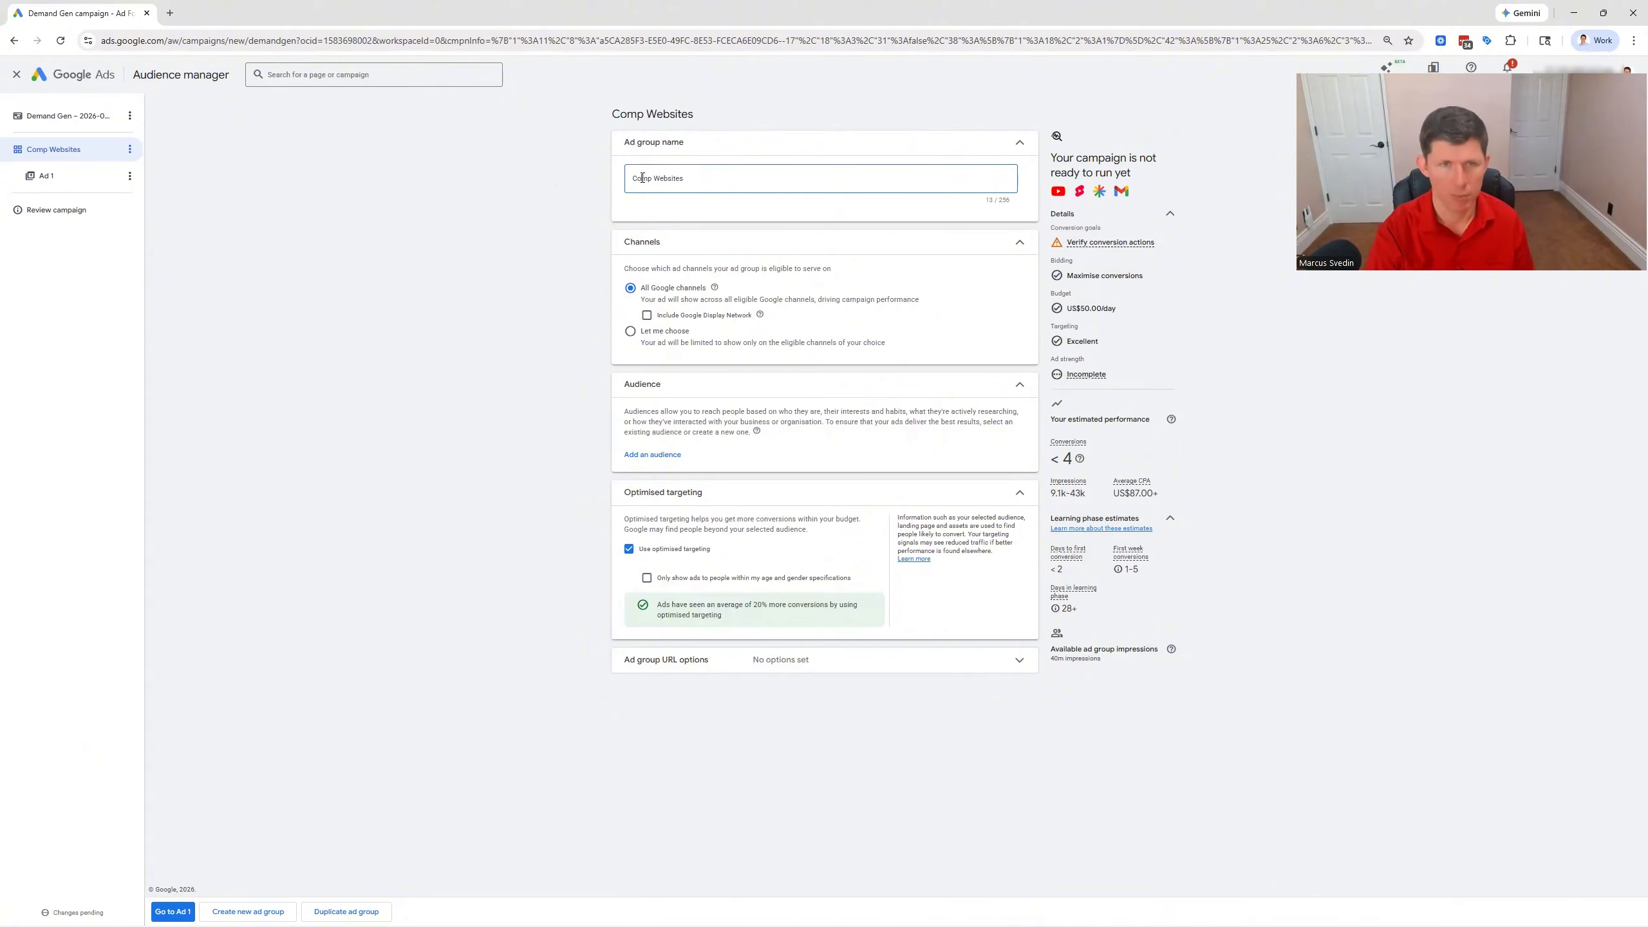
left_click(446, 296)
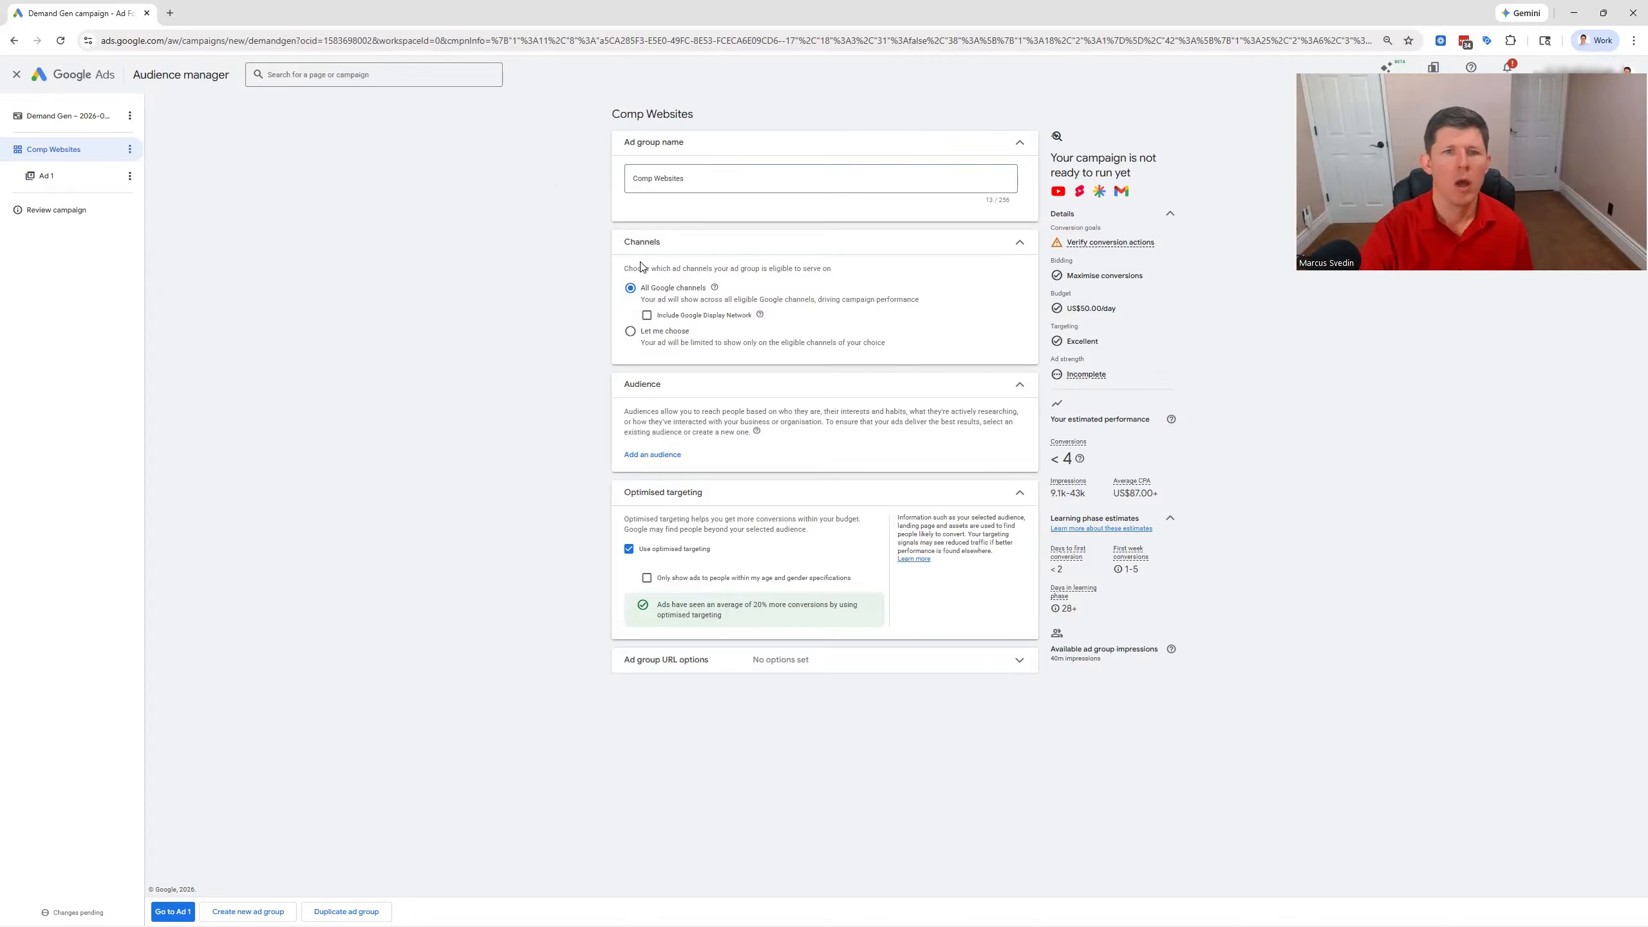
Choose the ad group's channels manually and keep only YouTube in-stream, excluding in-feed, Shorts, Discover, Google Mail and the Google Display Network
left_click(629, 331)
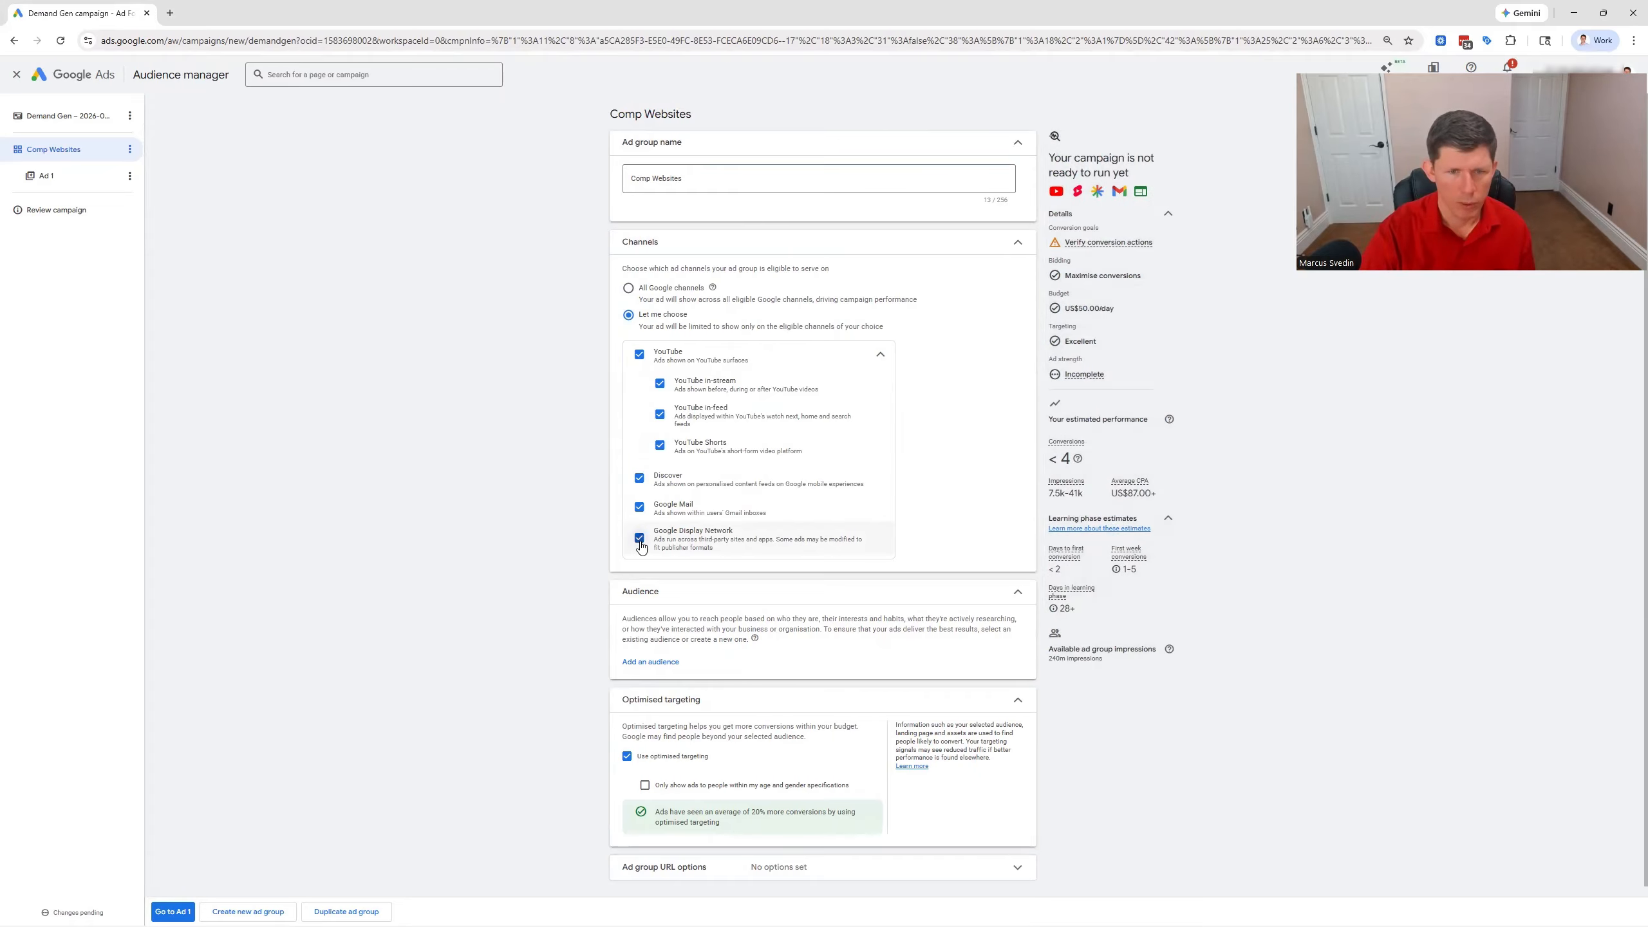
left_click(639, 538)
left_click(639, 507)
left_click(640, 478)
left_click(660, 445)
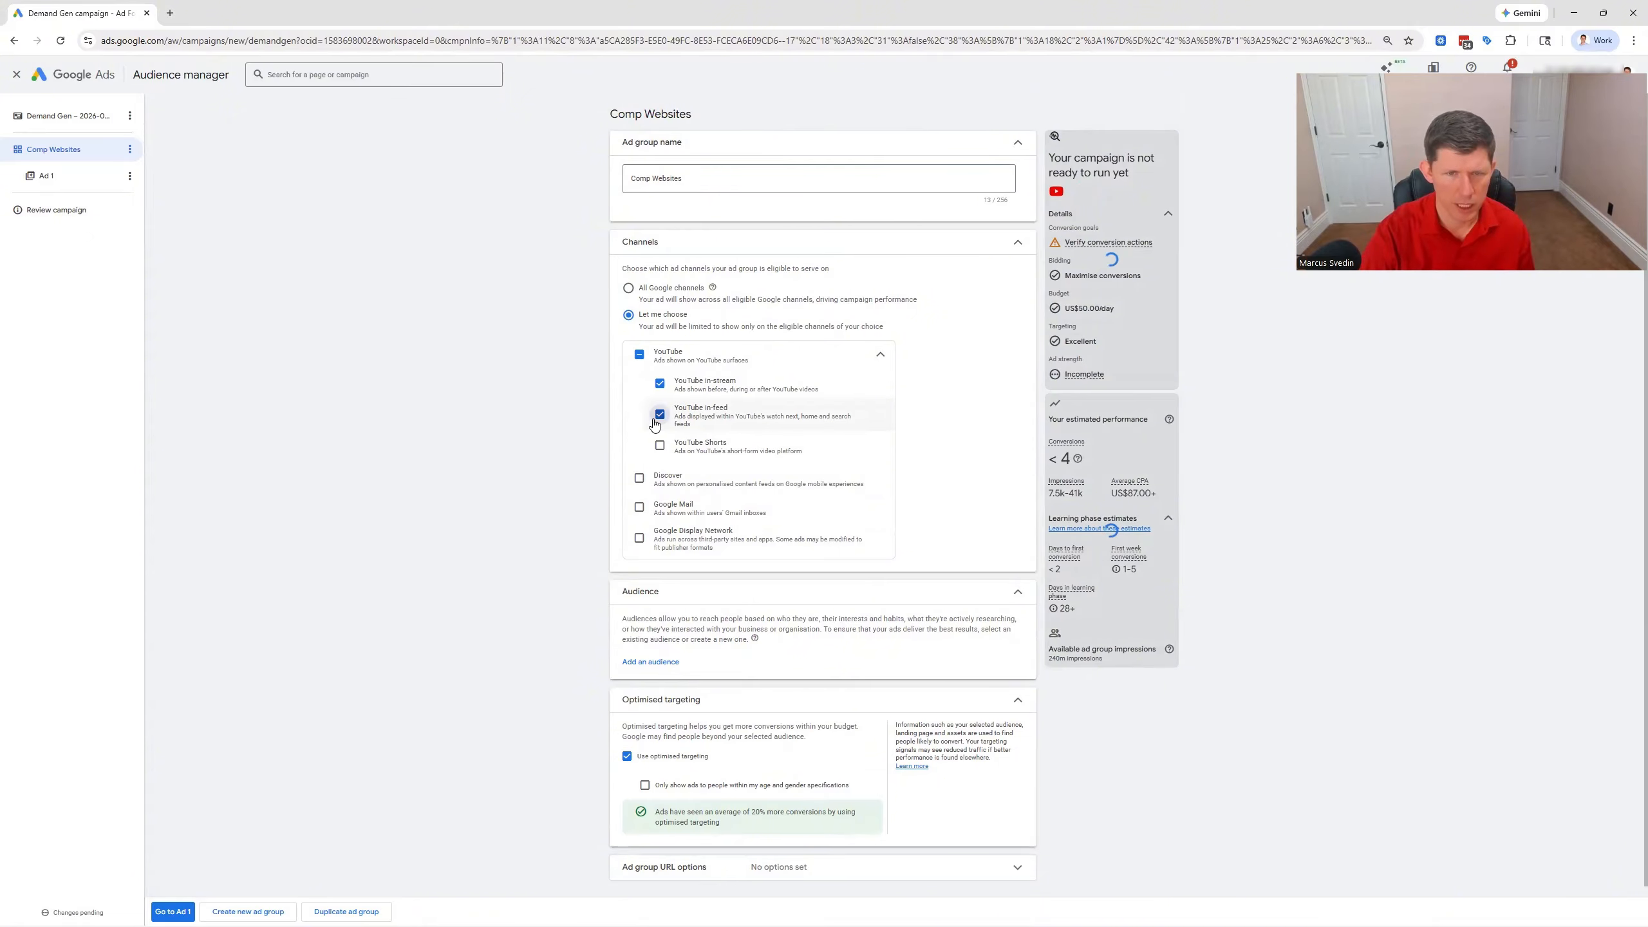
left_click(660, 414)
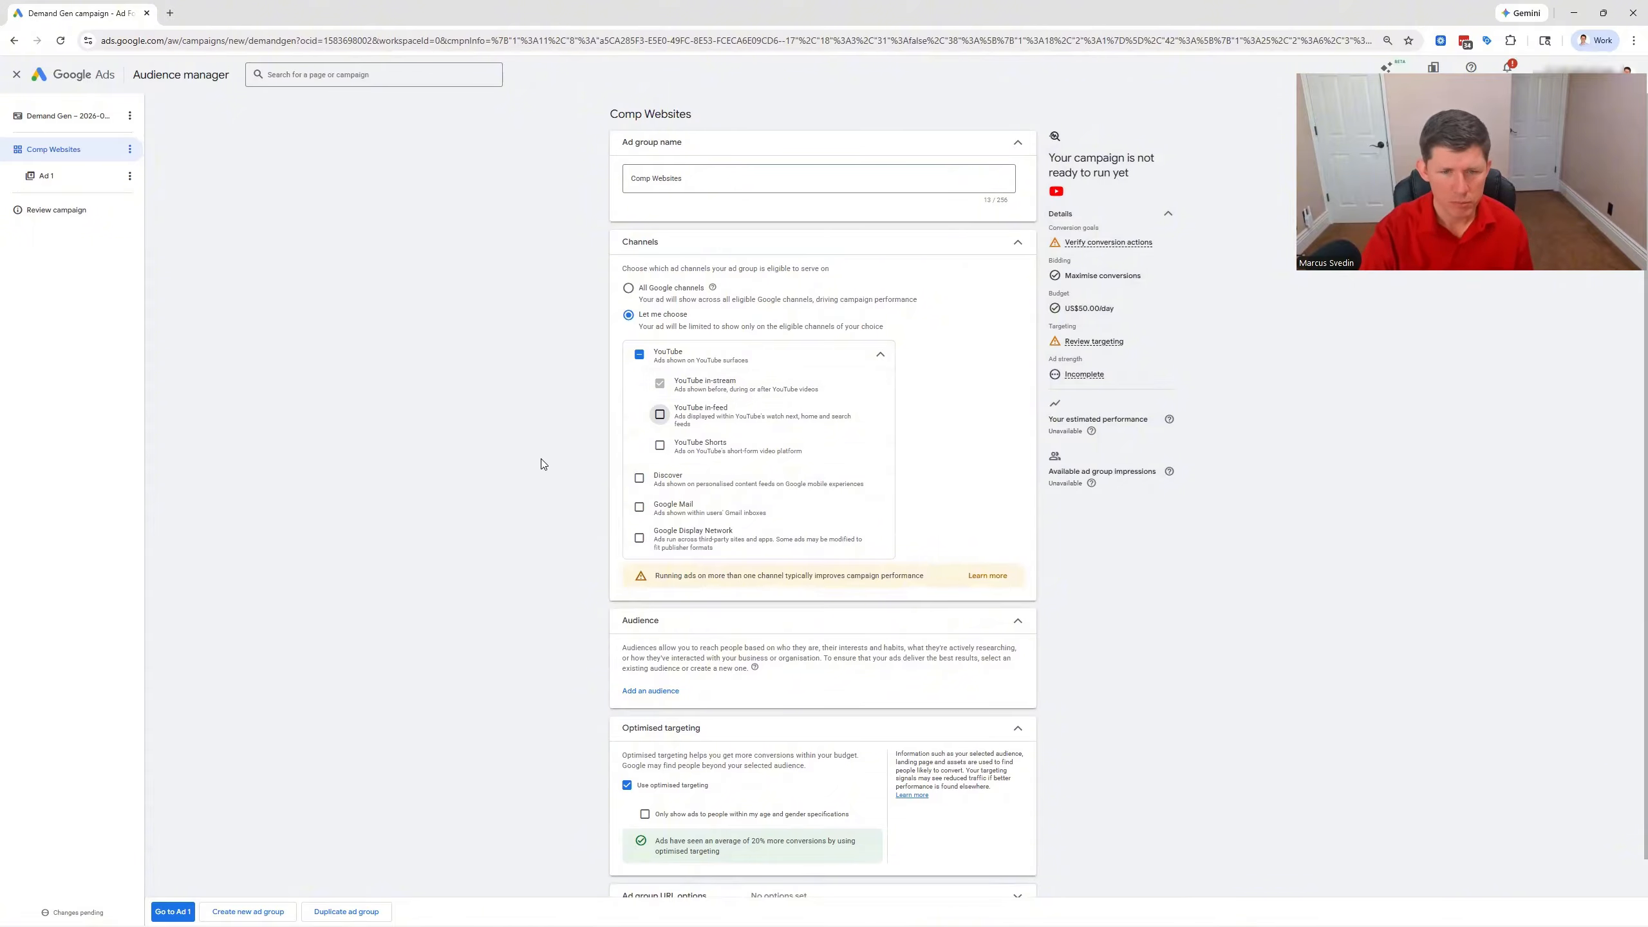
Start a new audience for the ad group and name it Comp Websites
scroll(541, 460, "down", 2)
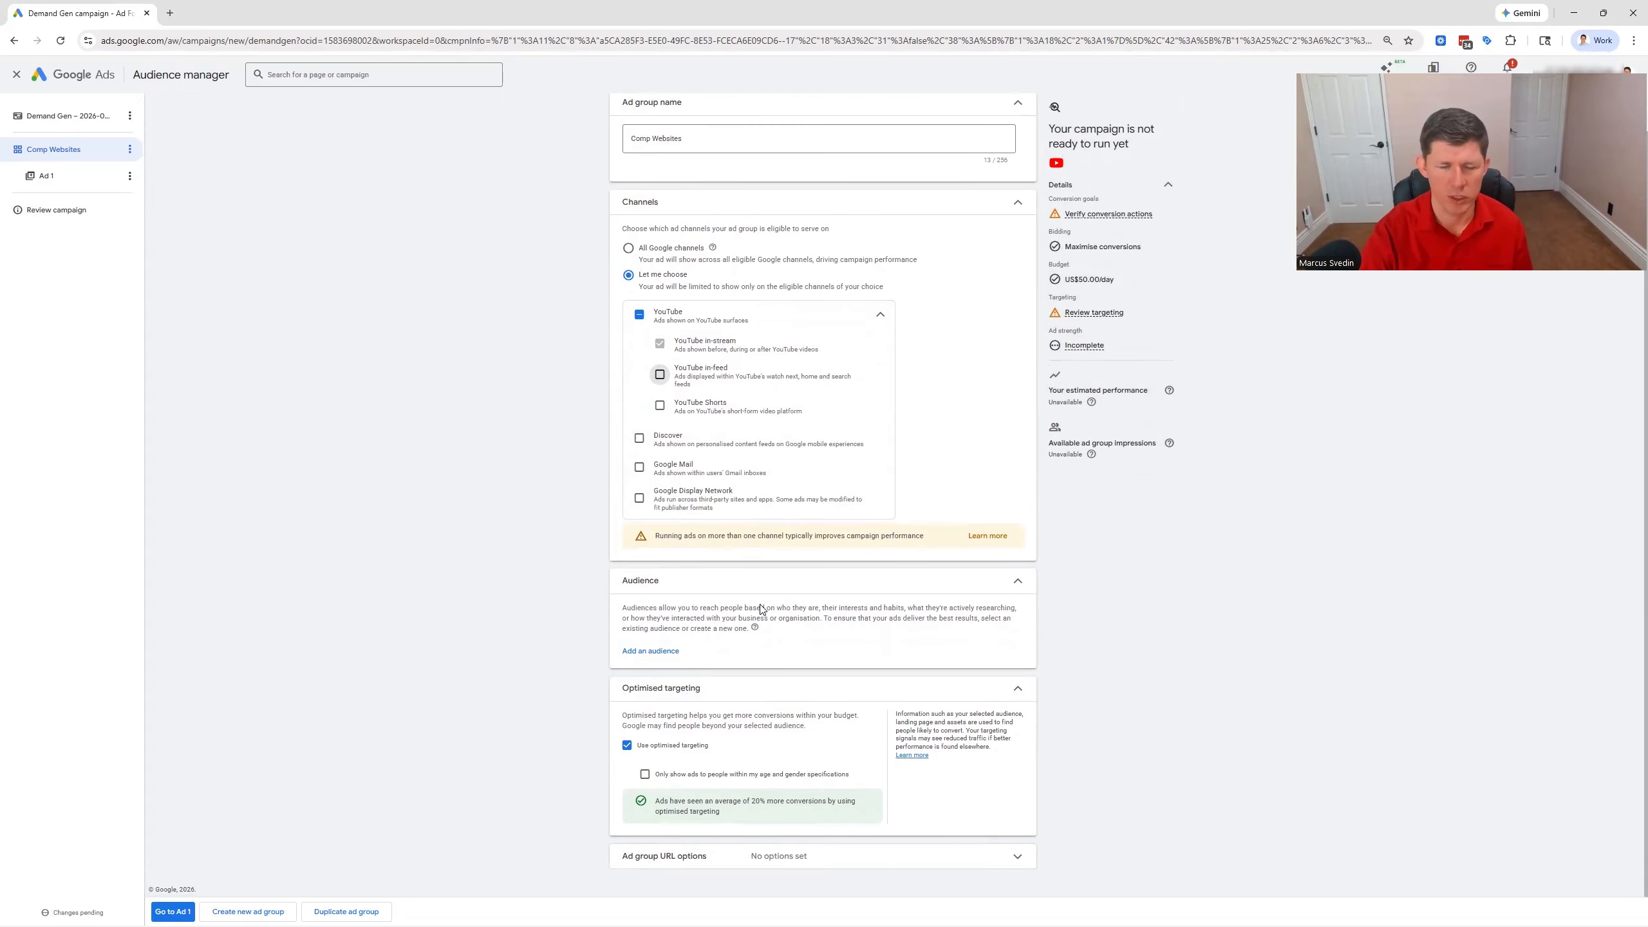
left_click(647, 652)
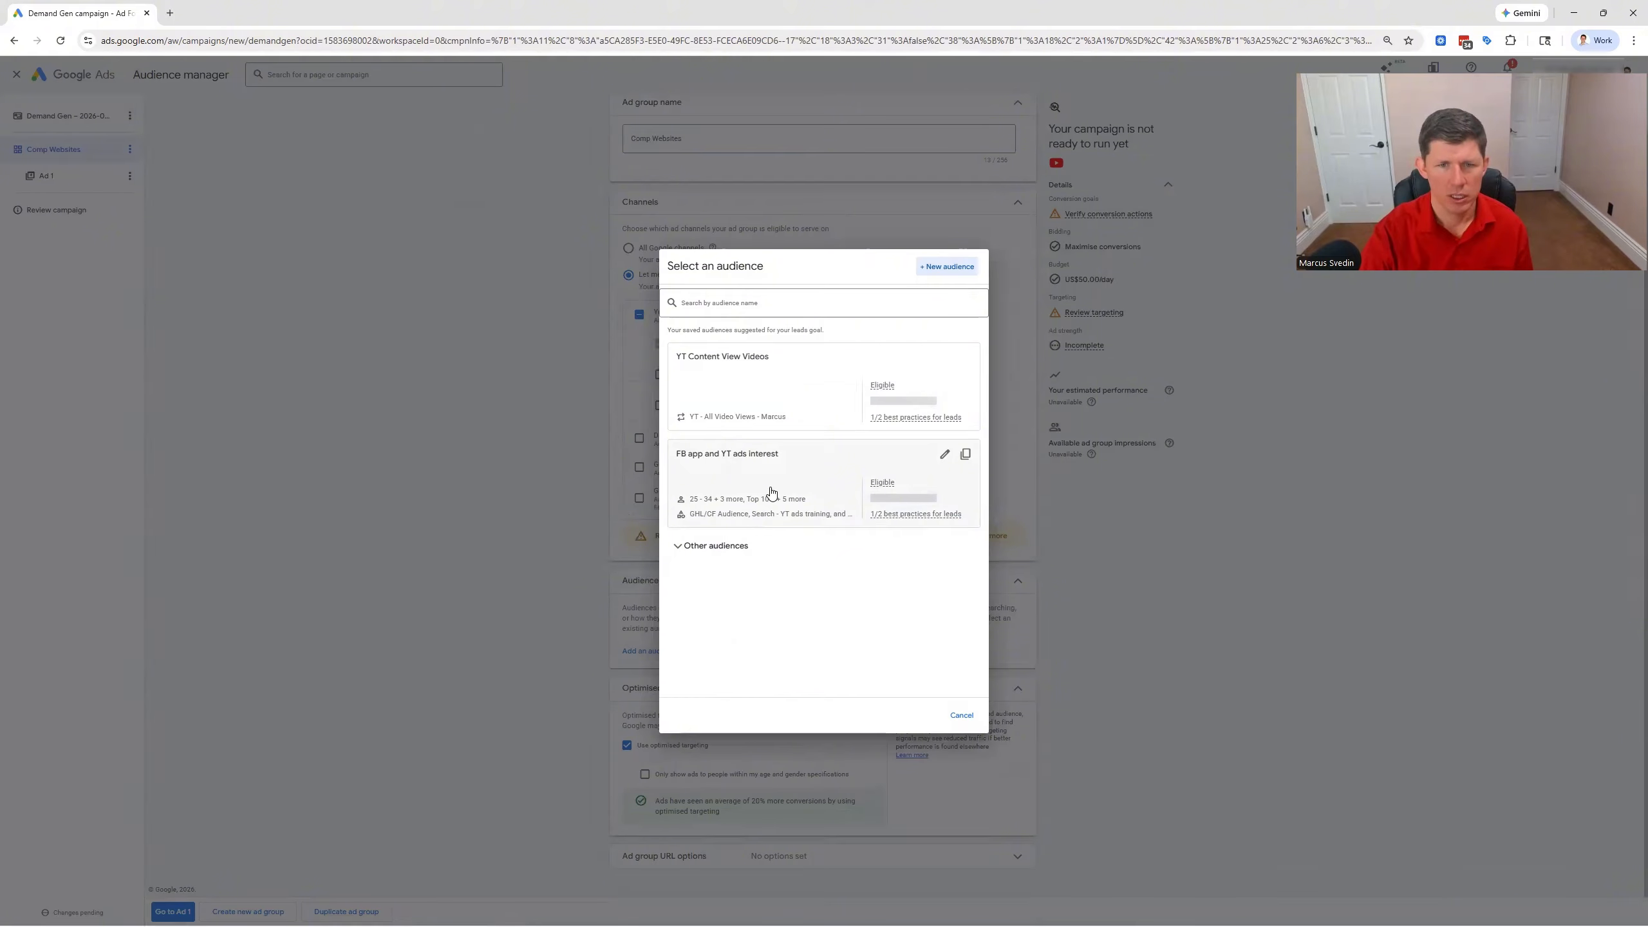
left_click(947, 267)
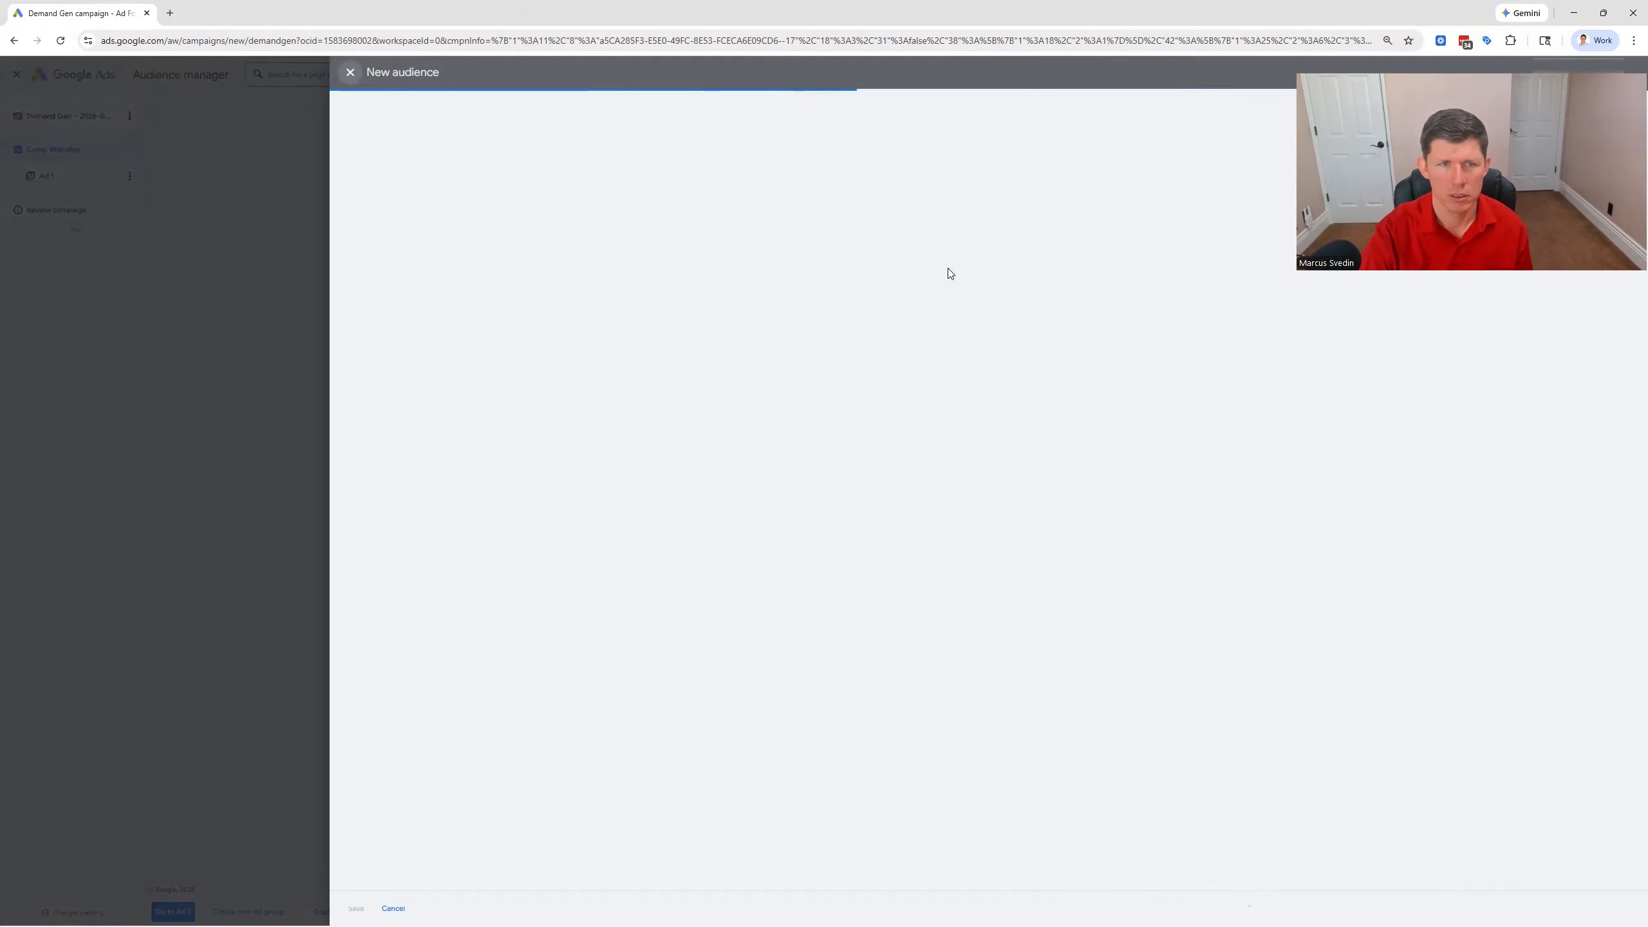
left_click(707, 123)
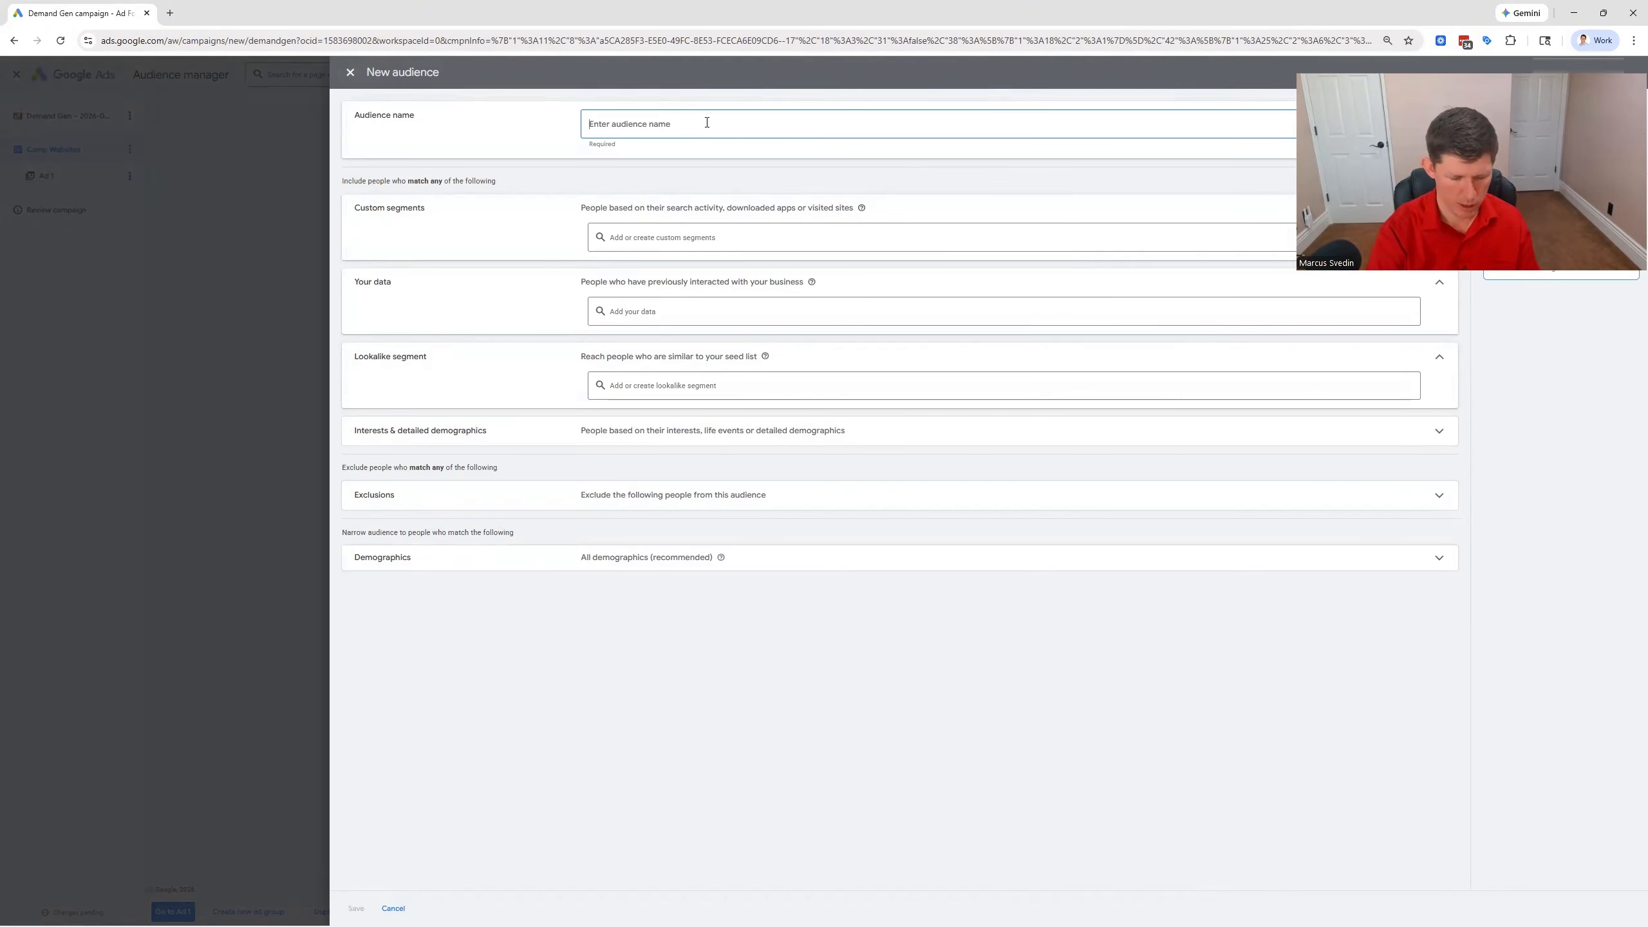
type("Comp Websites")
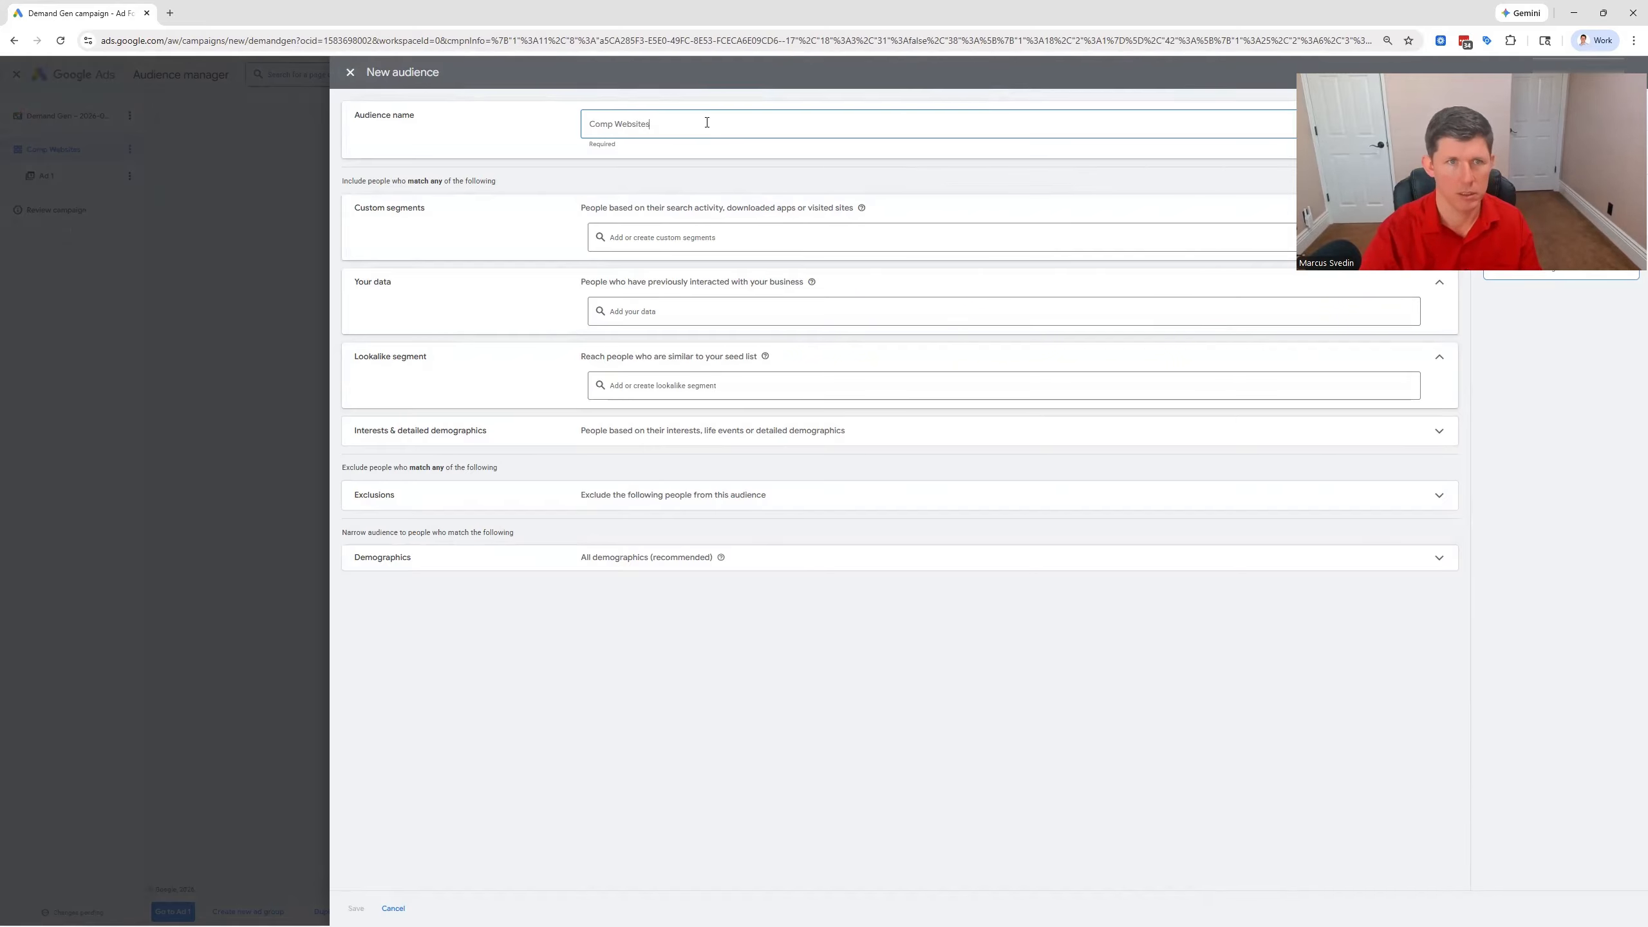
Browse the existing custom segments and include the second of the two competitor website segments in the audience
left_click(726, 239)
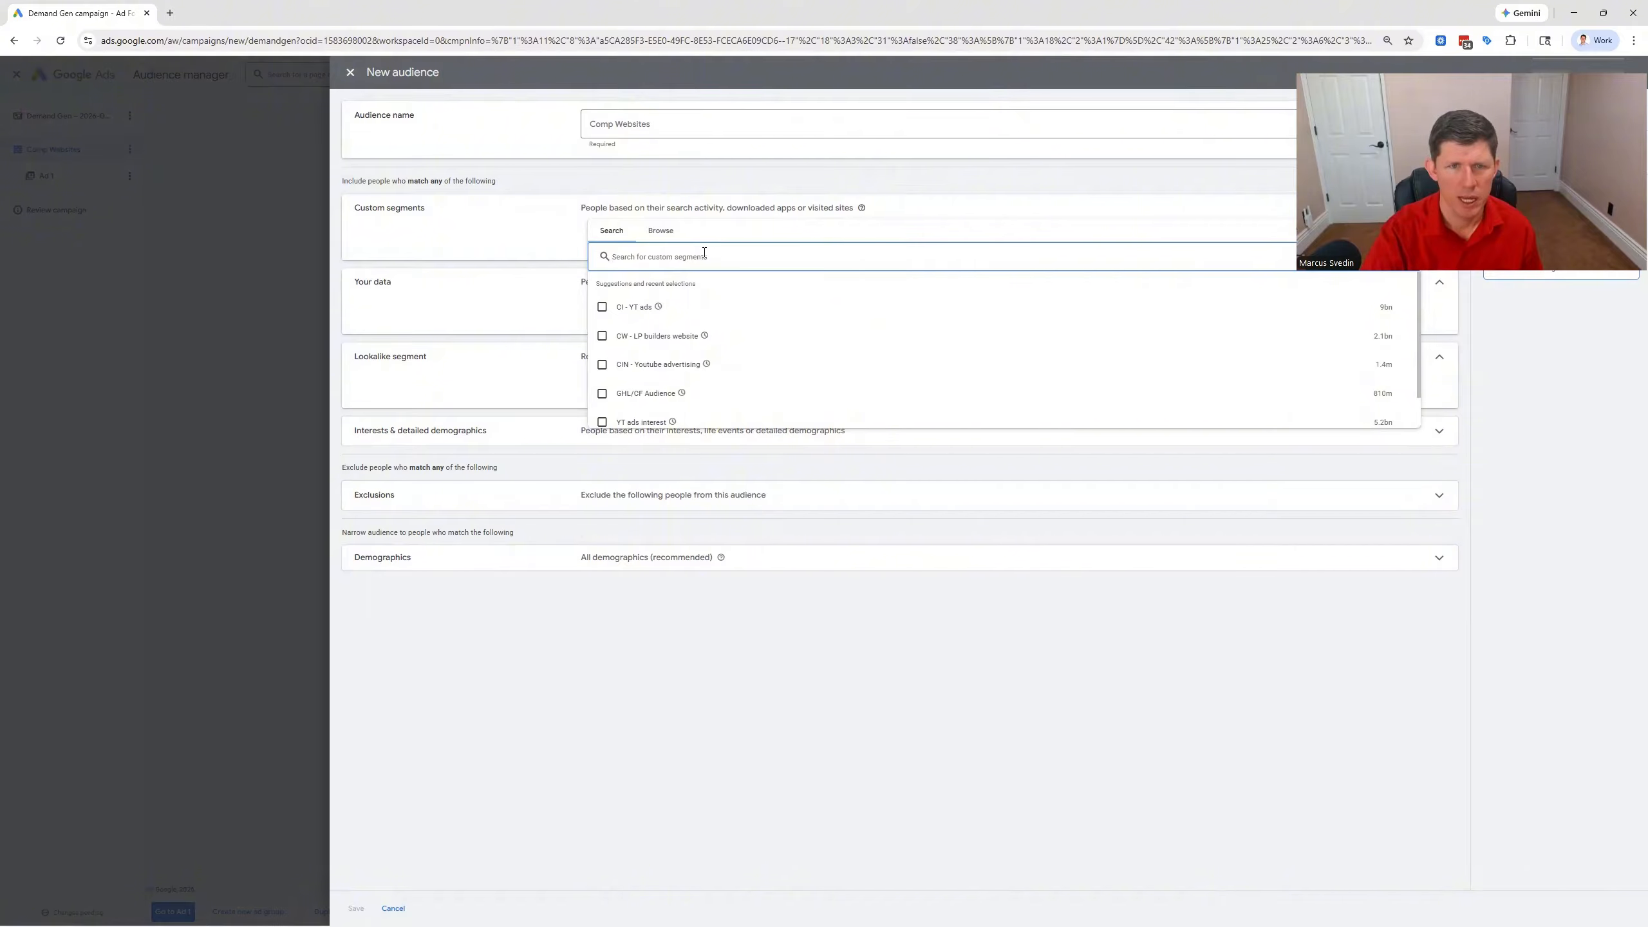
left_click(662, 232)
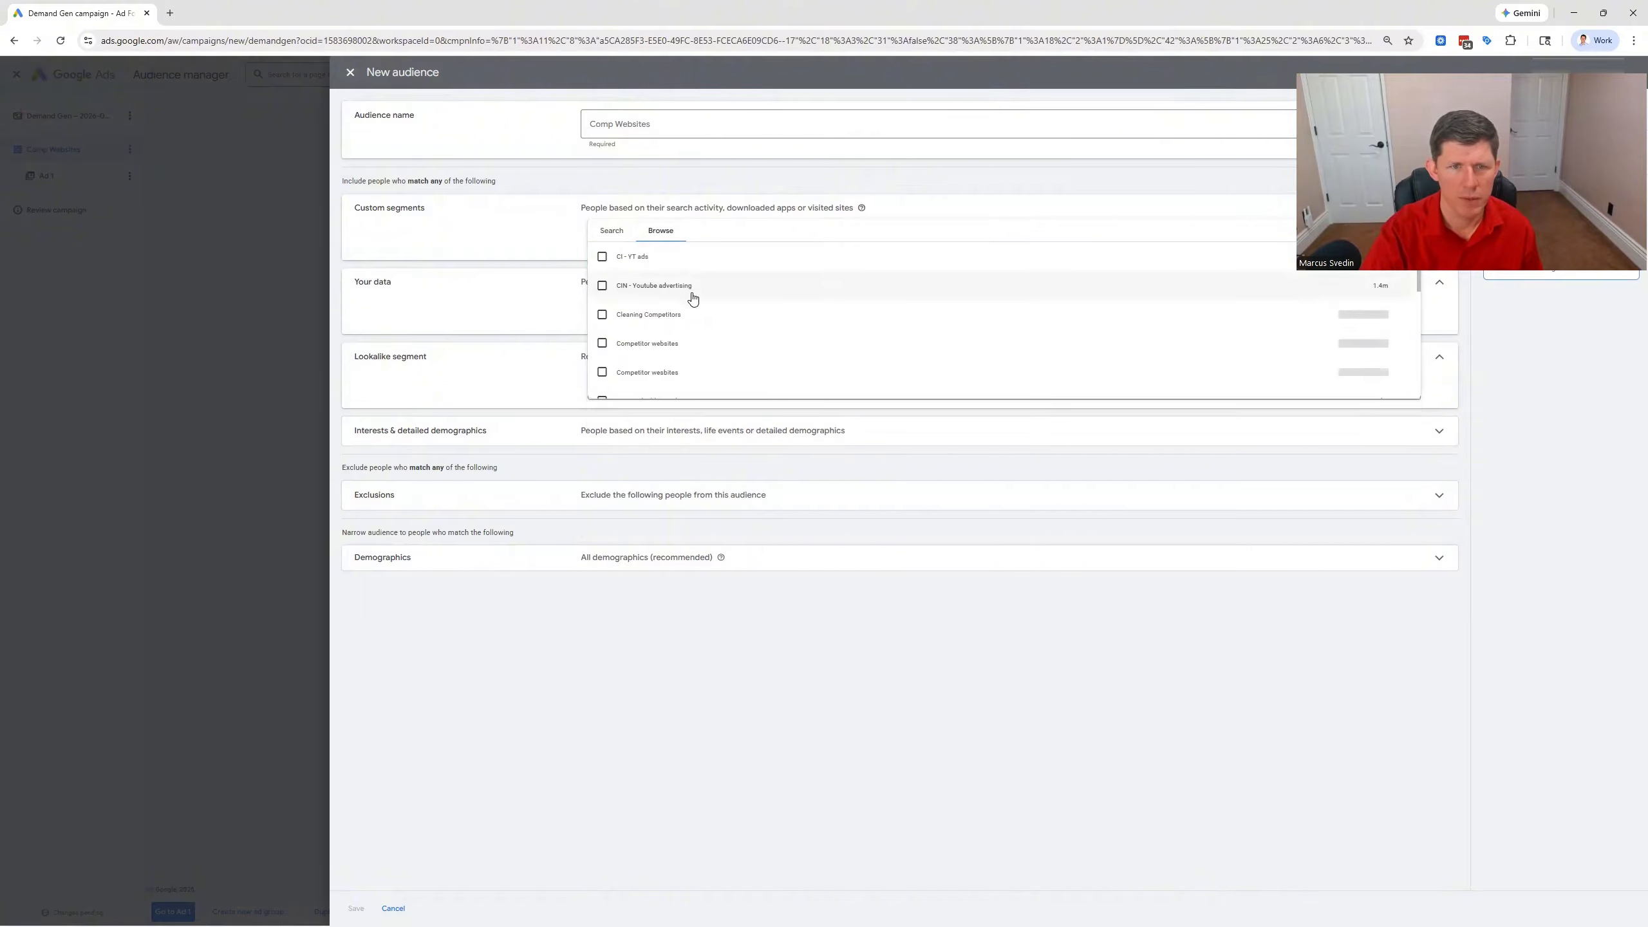
mouse_move(625, 371)
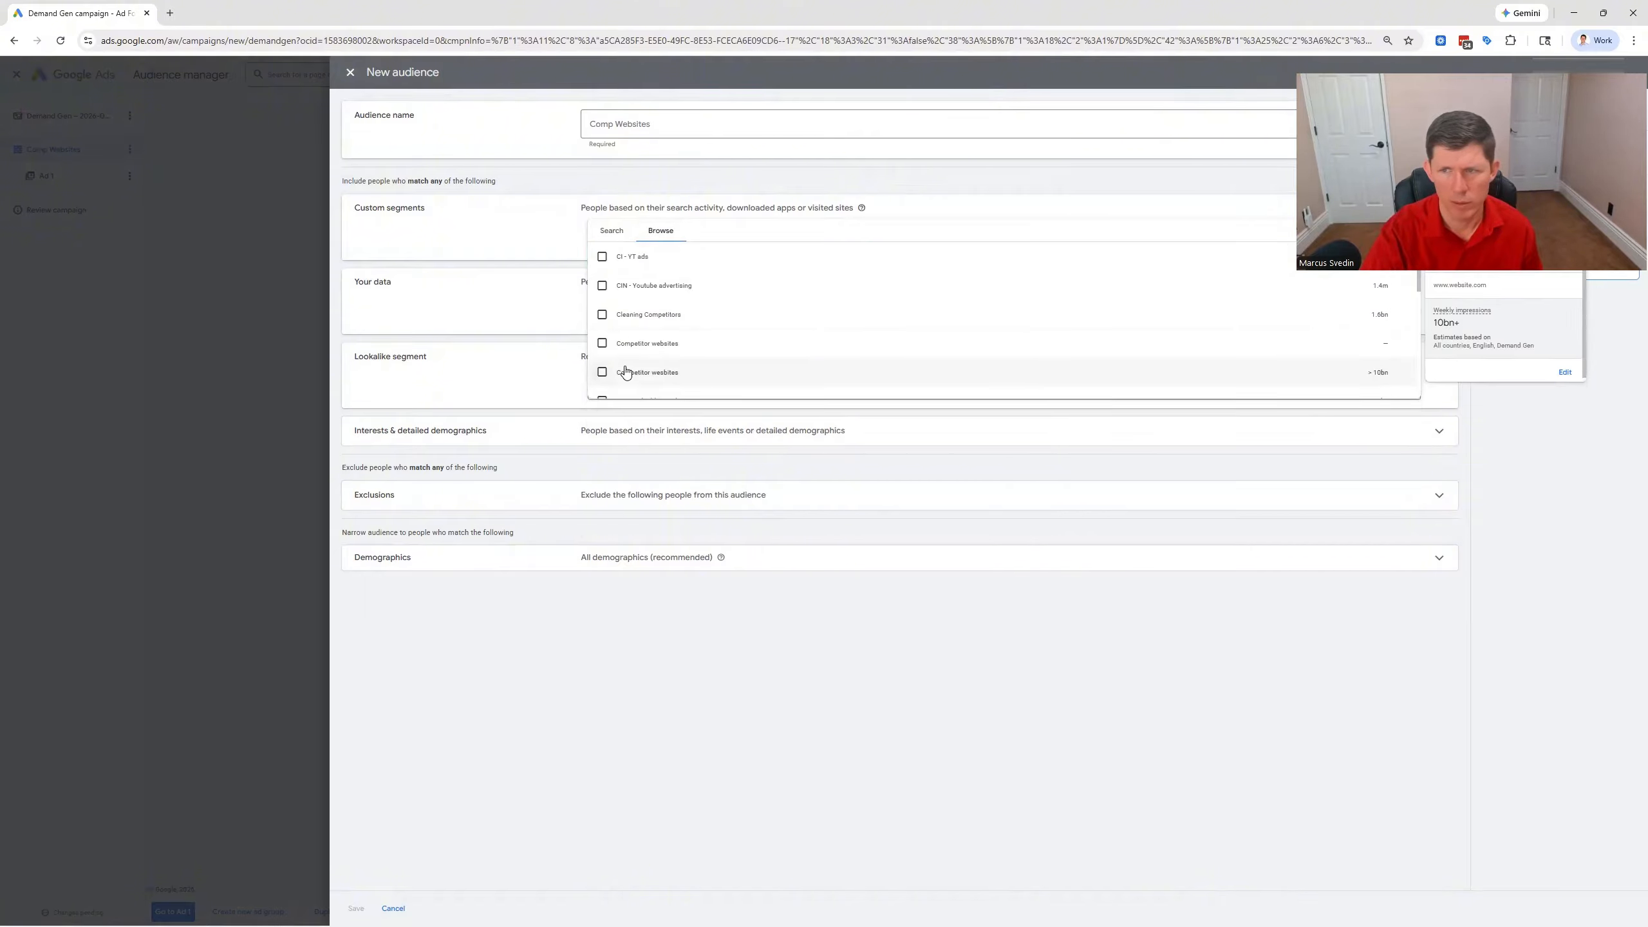
left_click(602, 373)
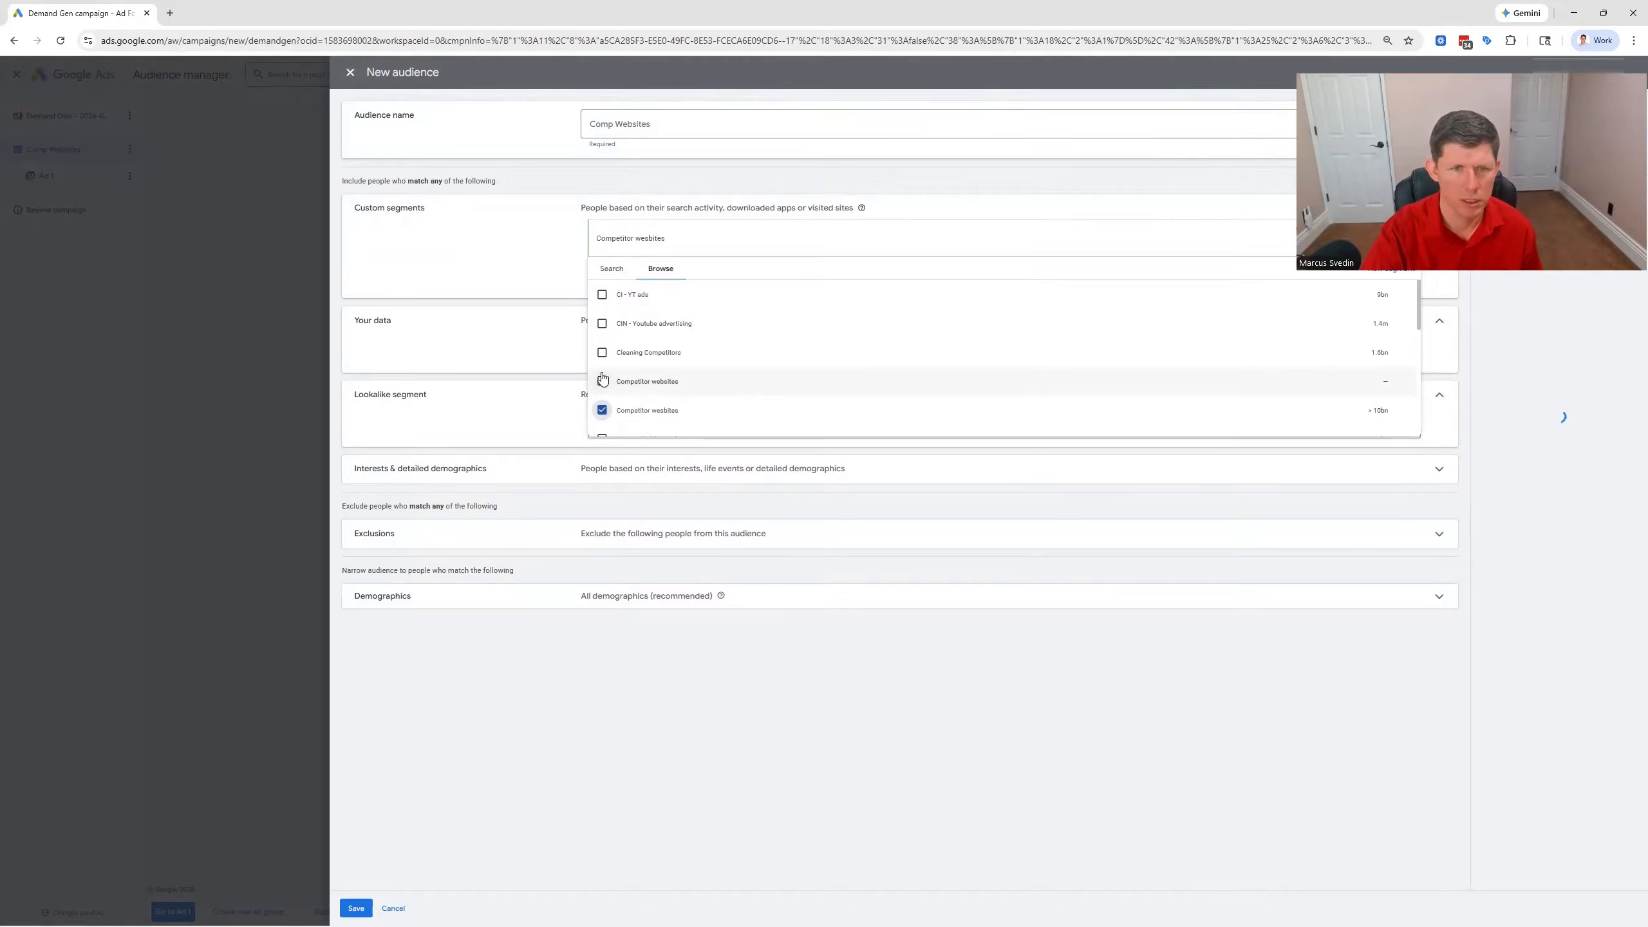
left_click(494, 273)
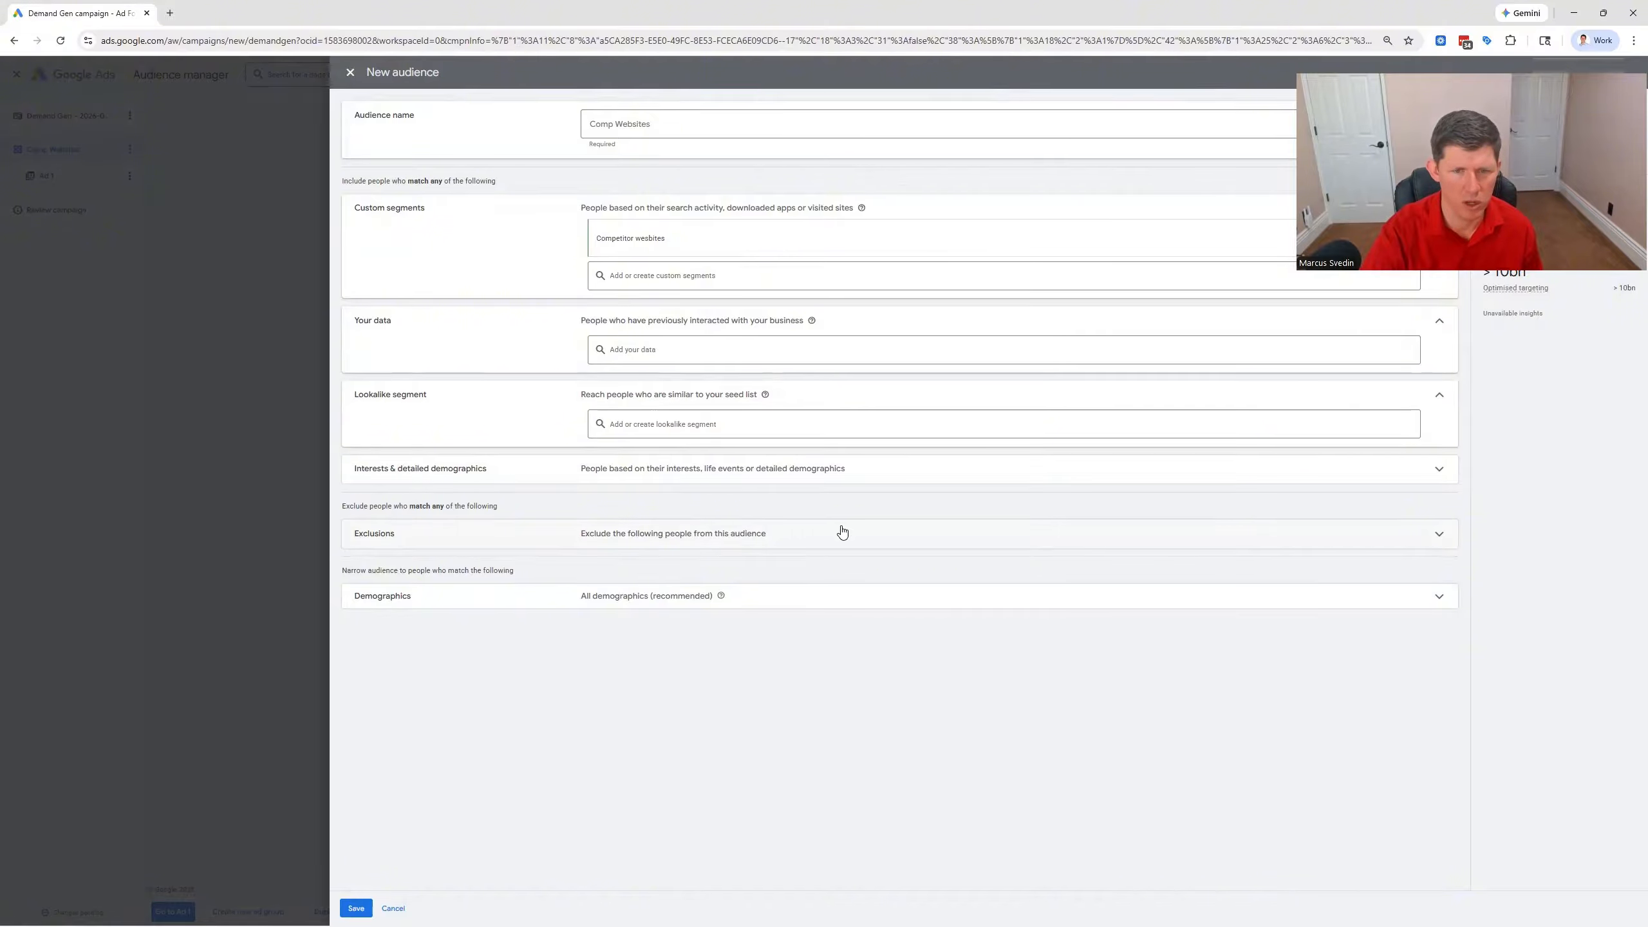
Narrow the audience's demographics to ages 35 to 65+, keeping unknown ages included
left_click(1438, 597)
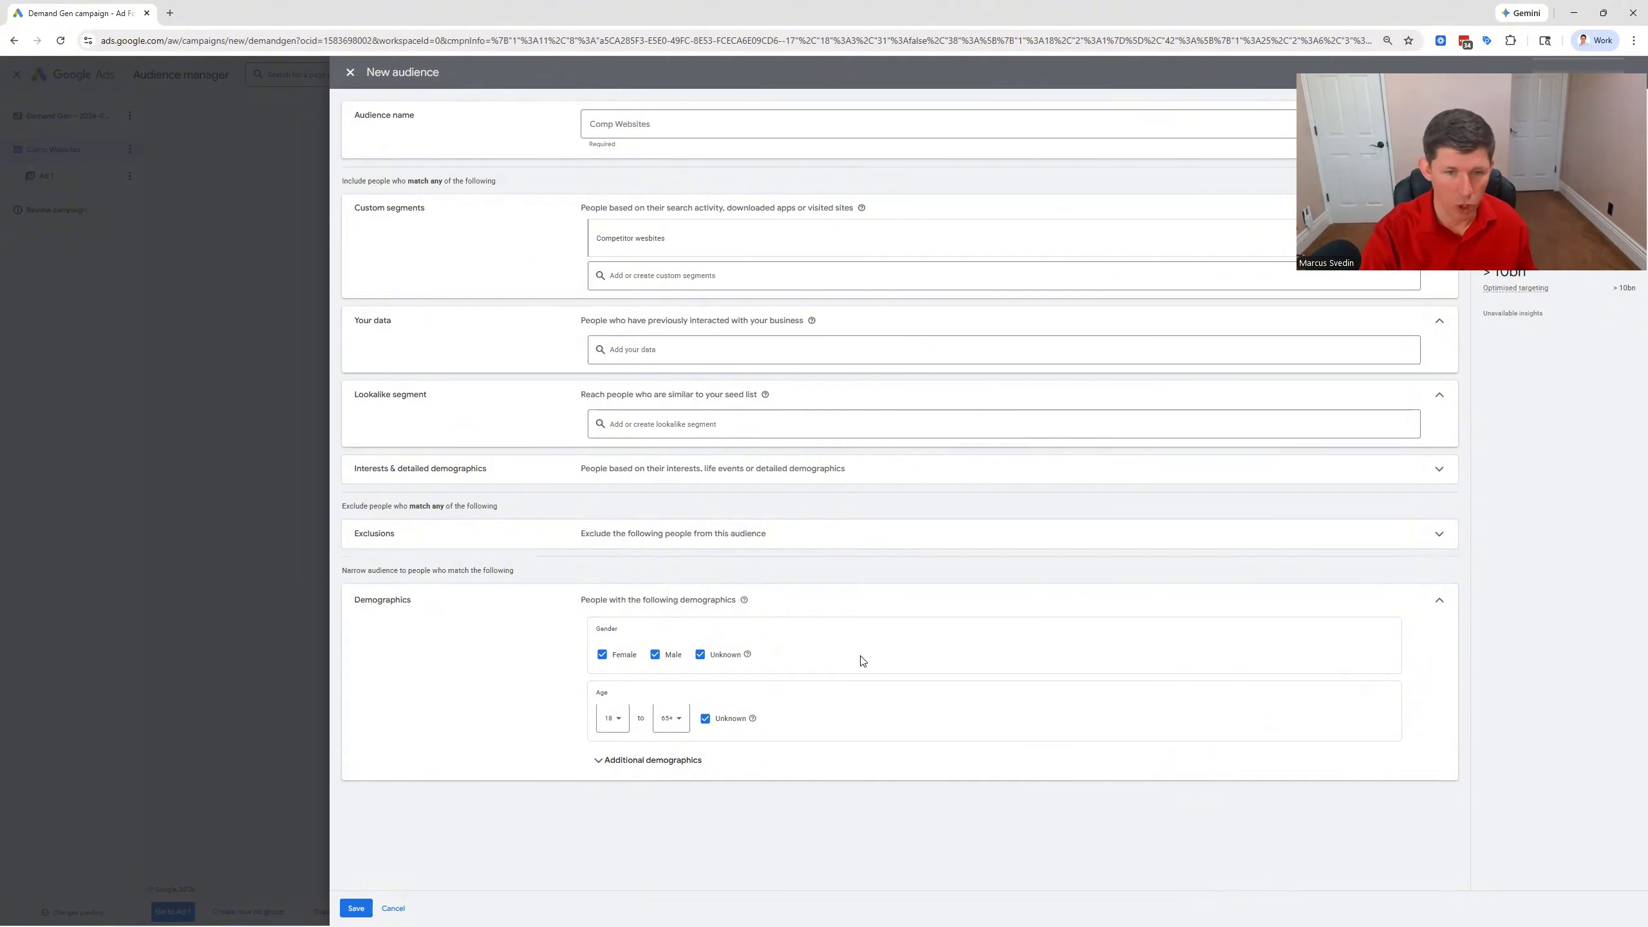
left_click(612, 717)
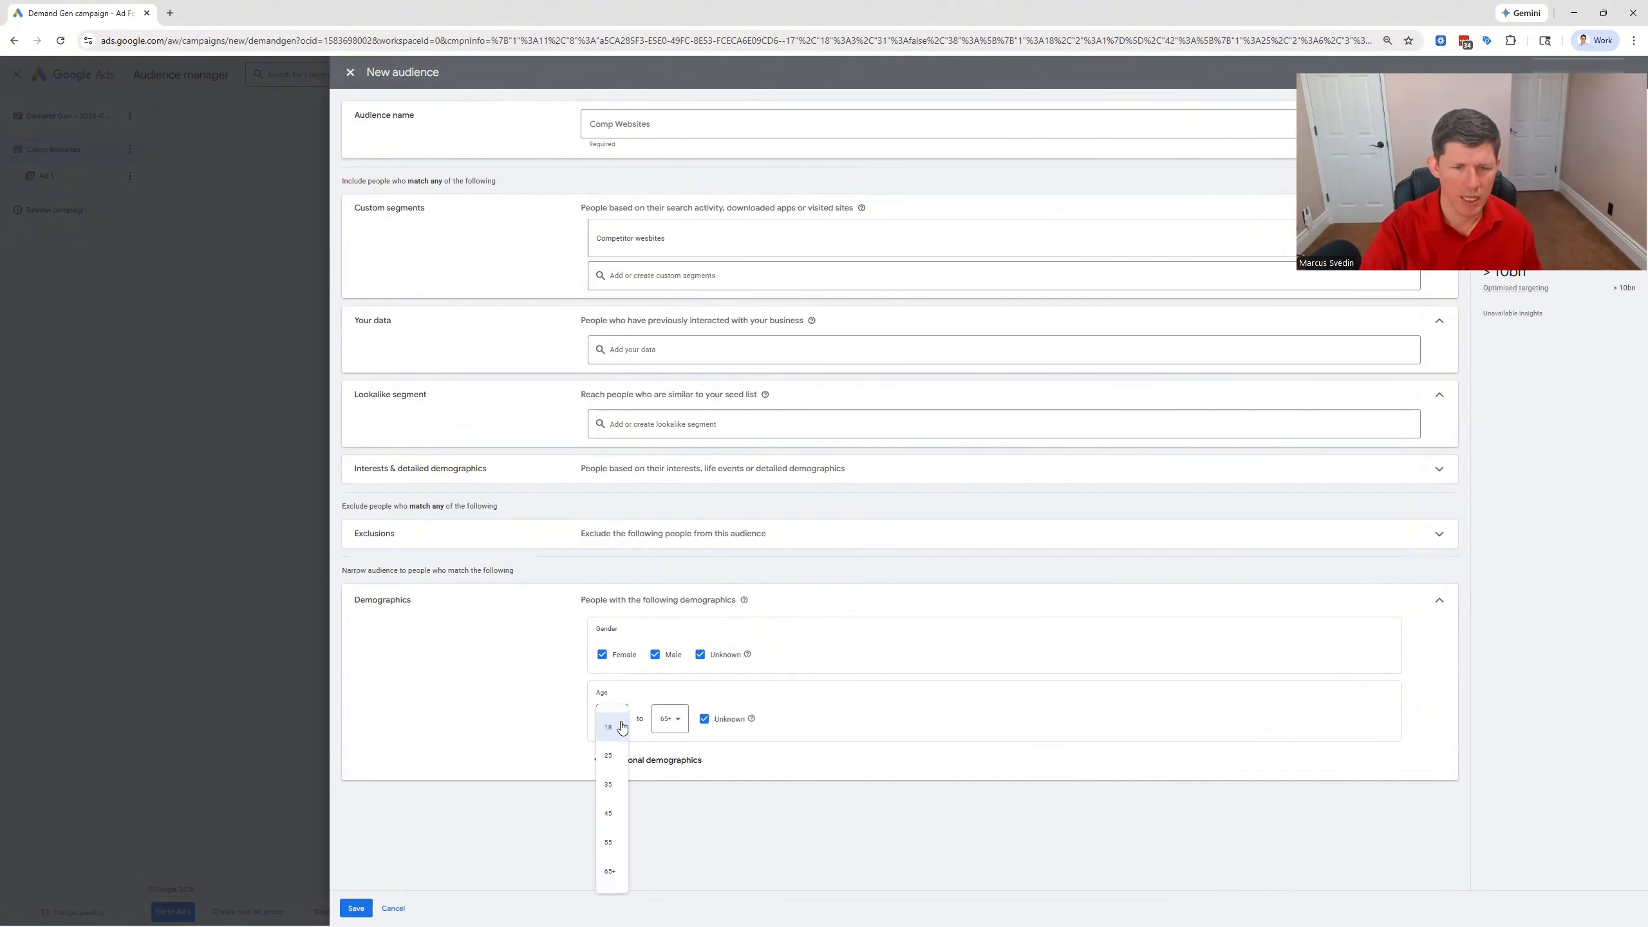
left_click(608, 784)
left_click(669, 717)
left_click(519, 726)
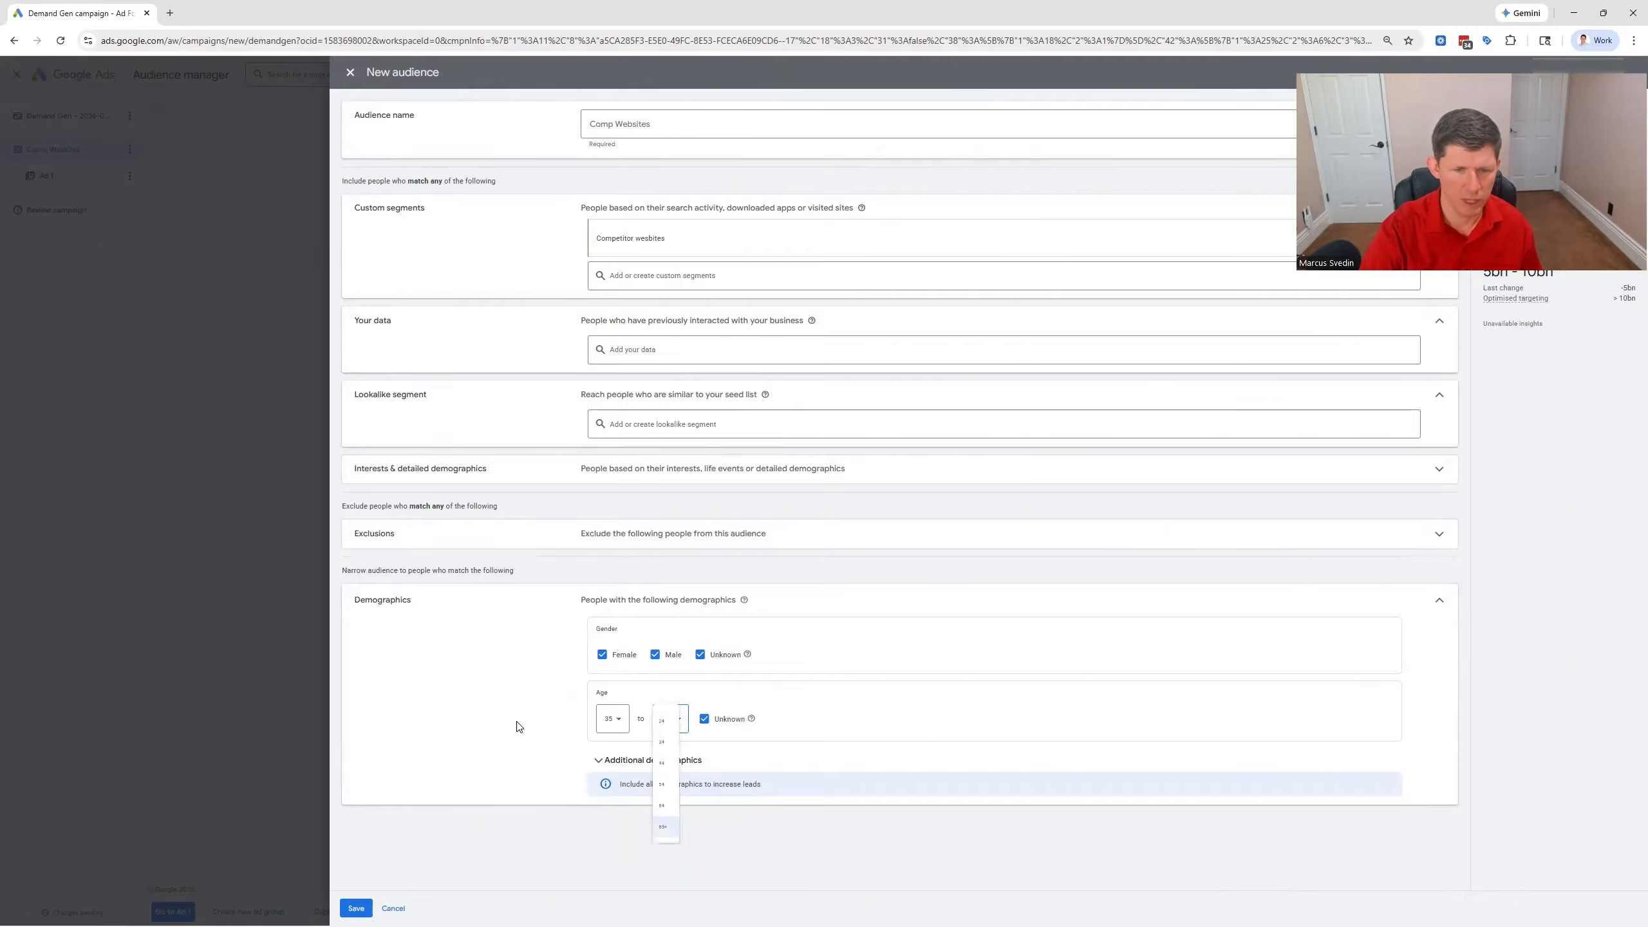
left_click(612, 718)
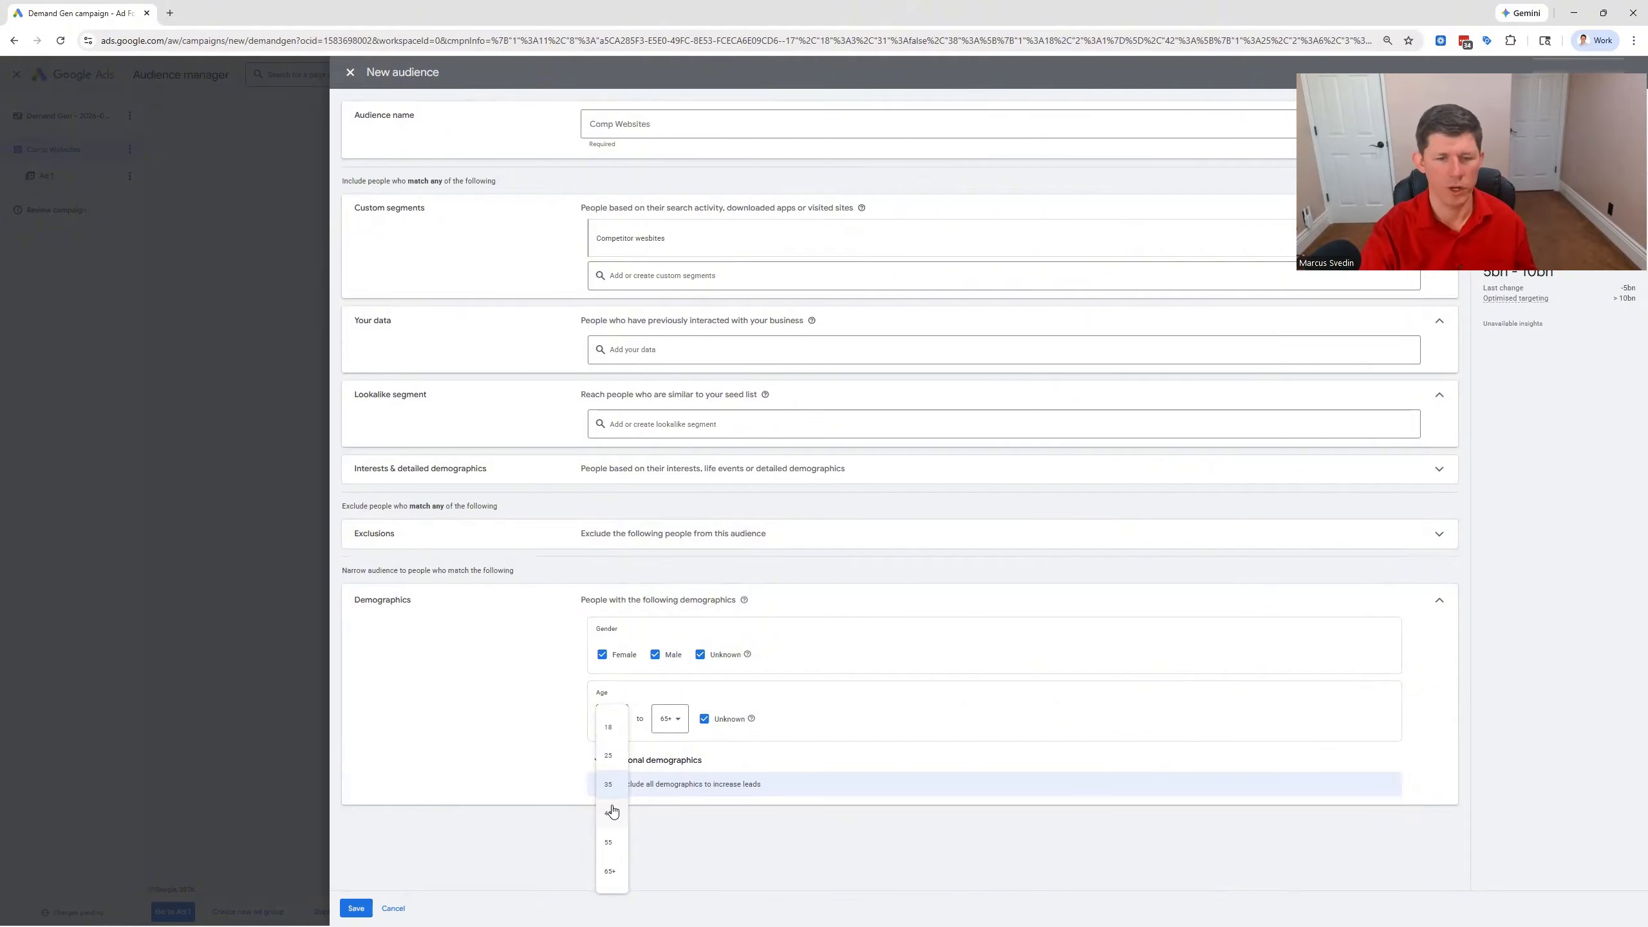
left_click(608, 784)
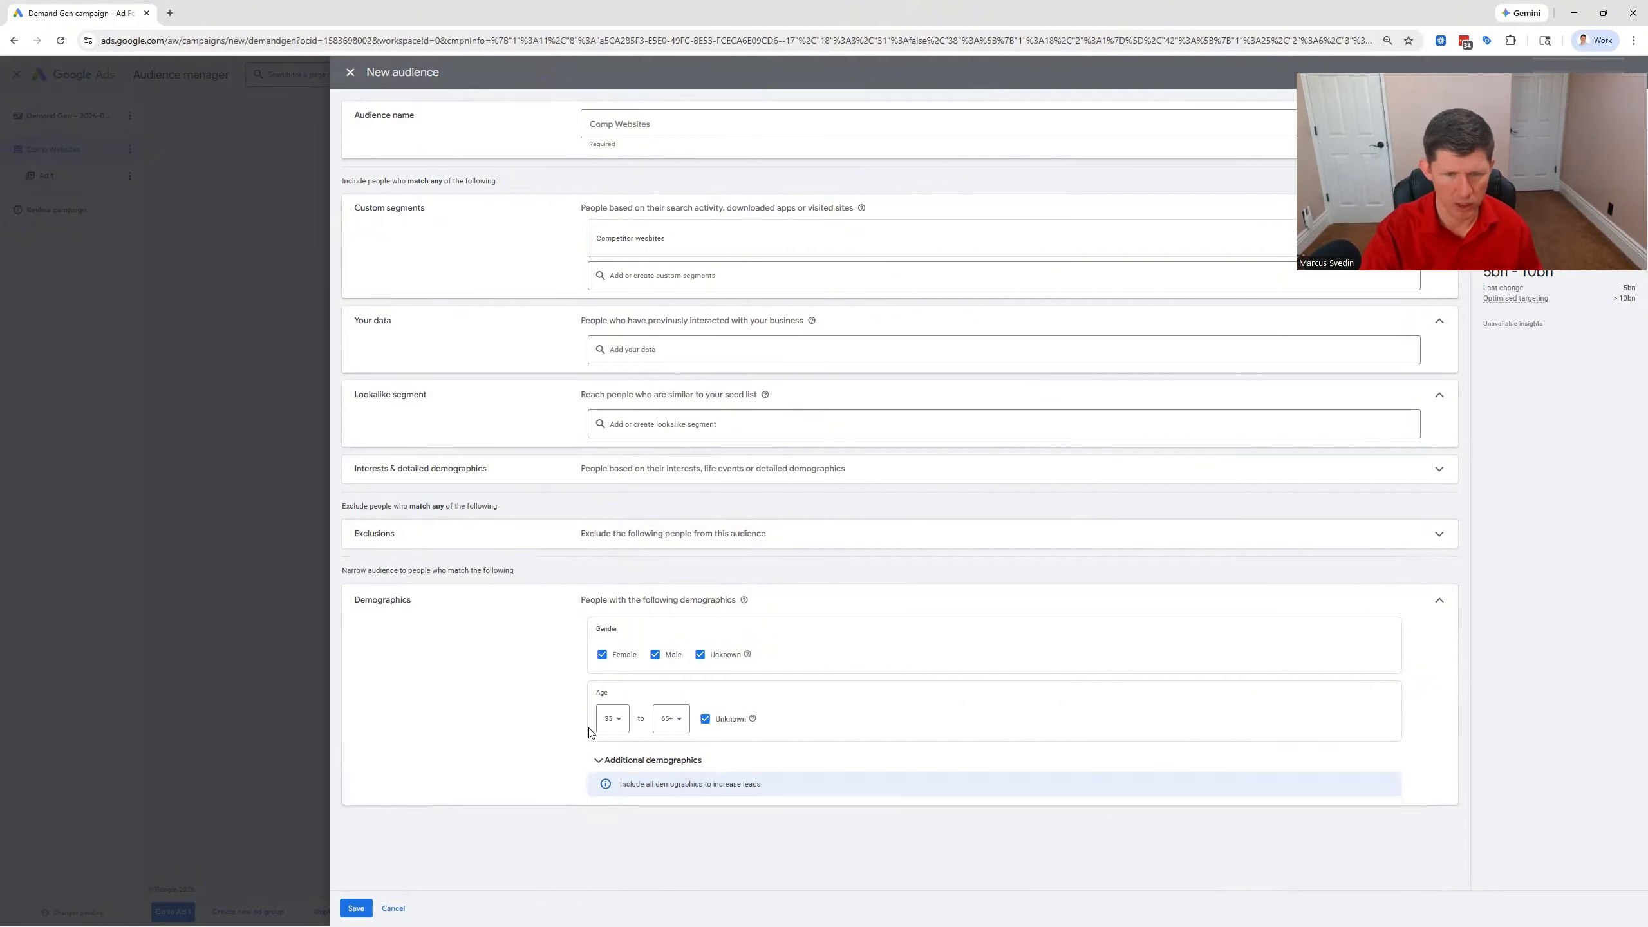
Limit the audience's household income to Top 10% through 50% in the additional demographics and save the audience
left_click(601, 760)
scroll(540, 740, "down", 2)
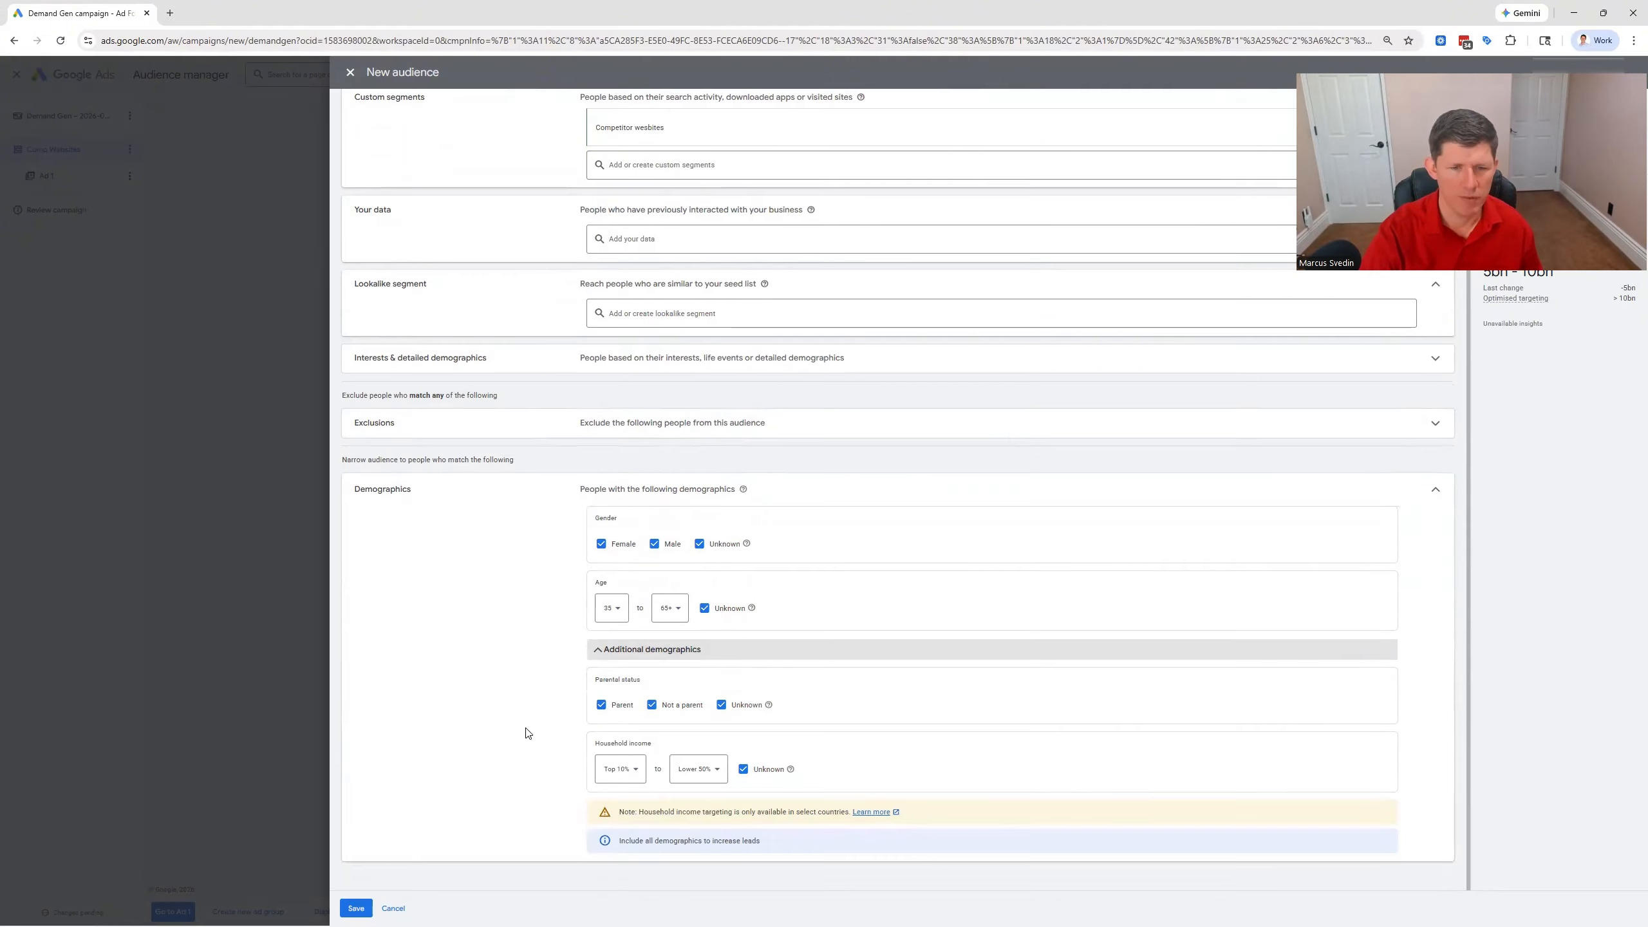
left_click(697, 768)
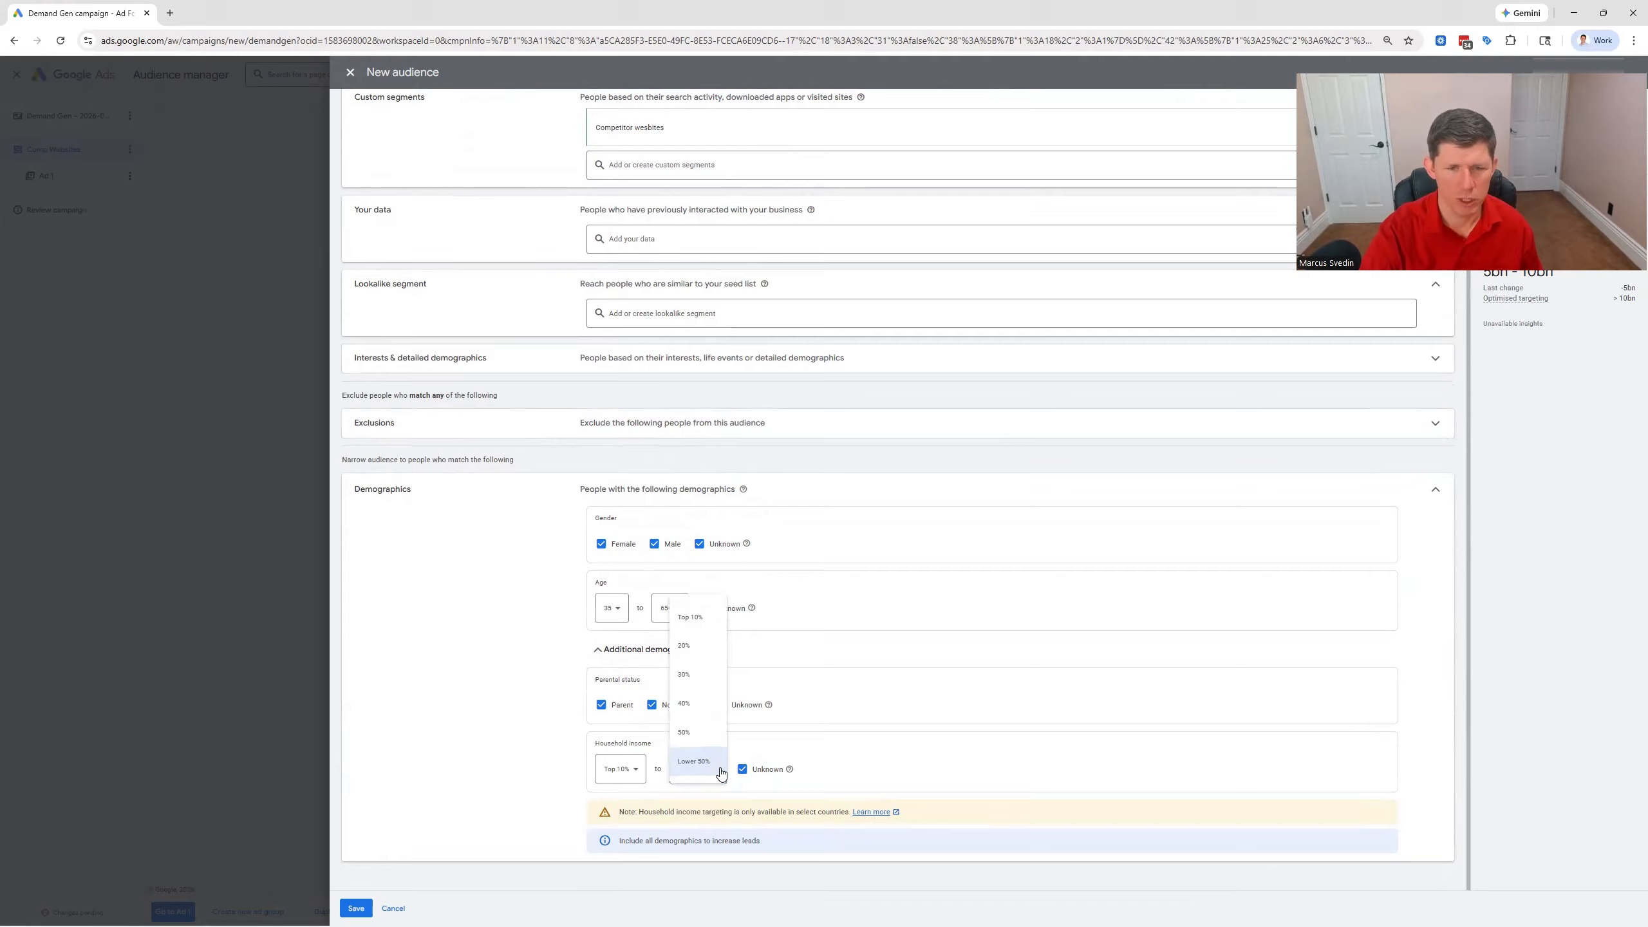
left_click(695, 737)
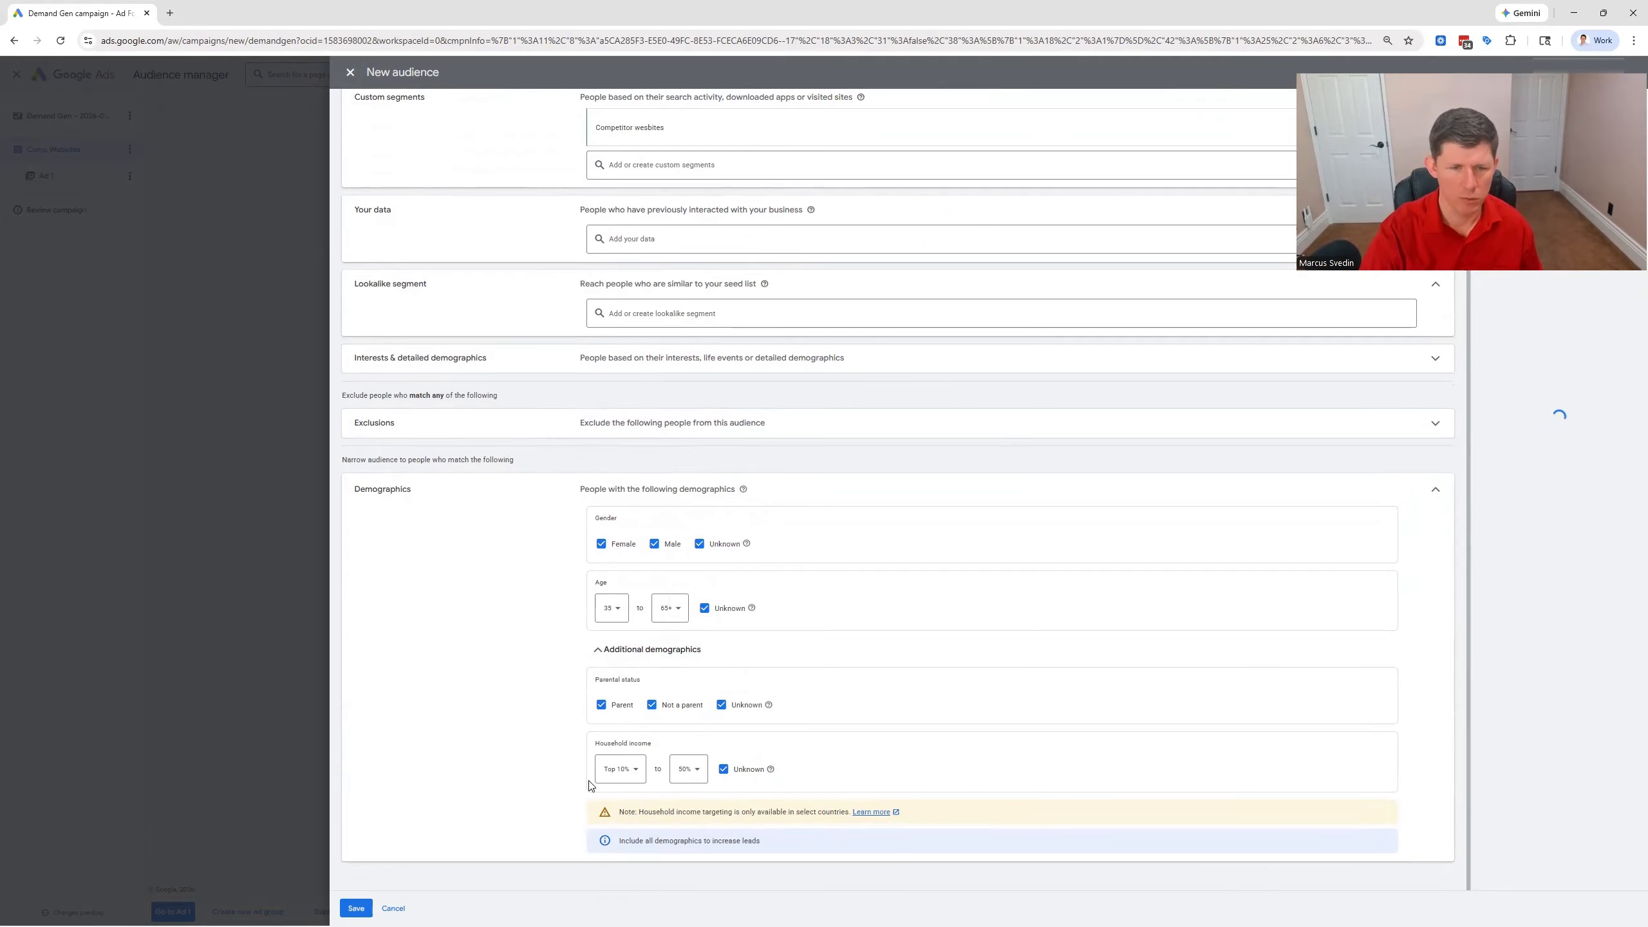
left_click(698, 771)
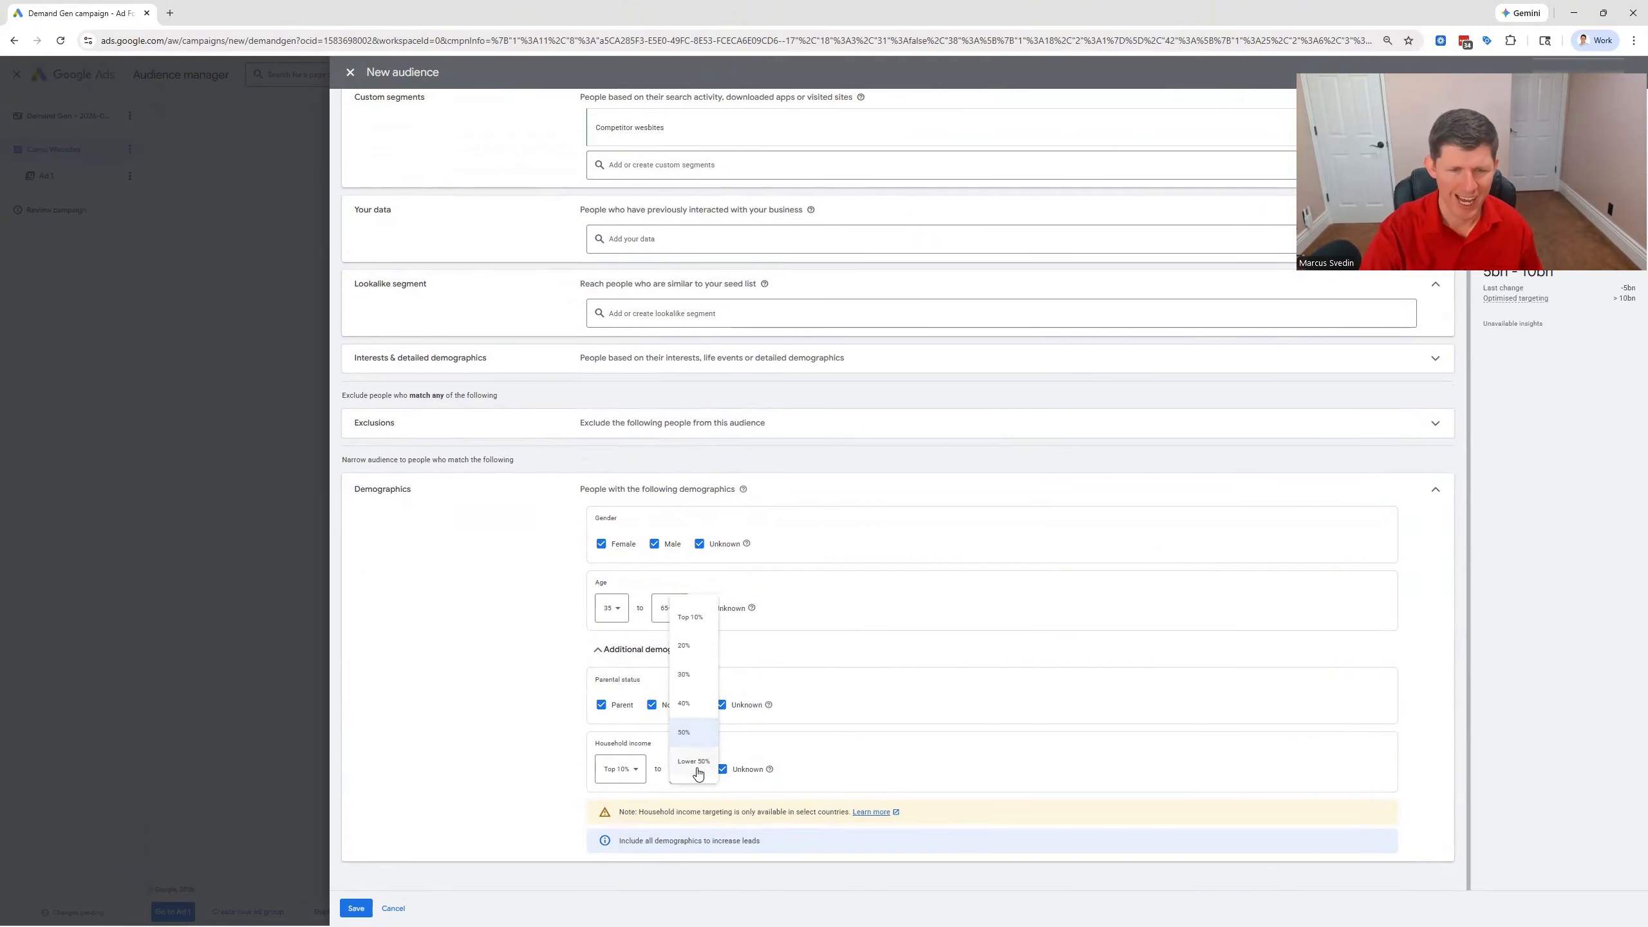
left_click(526, 741)
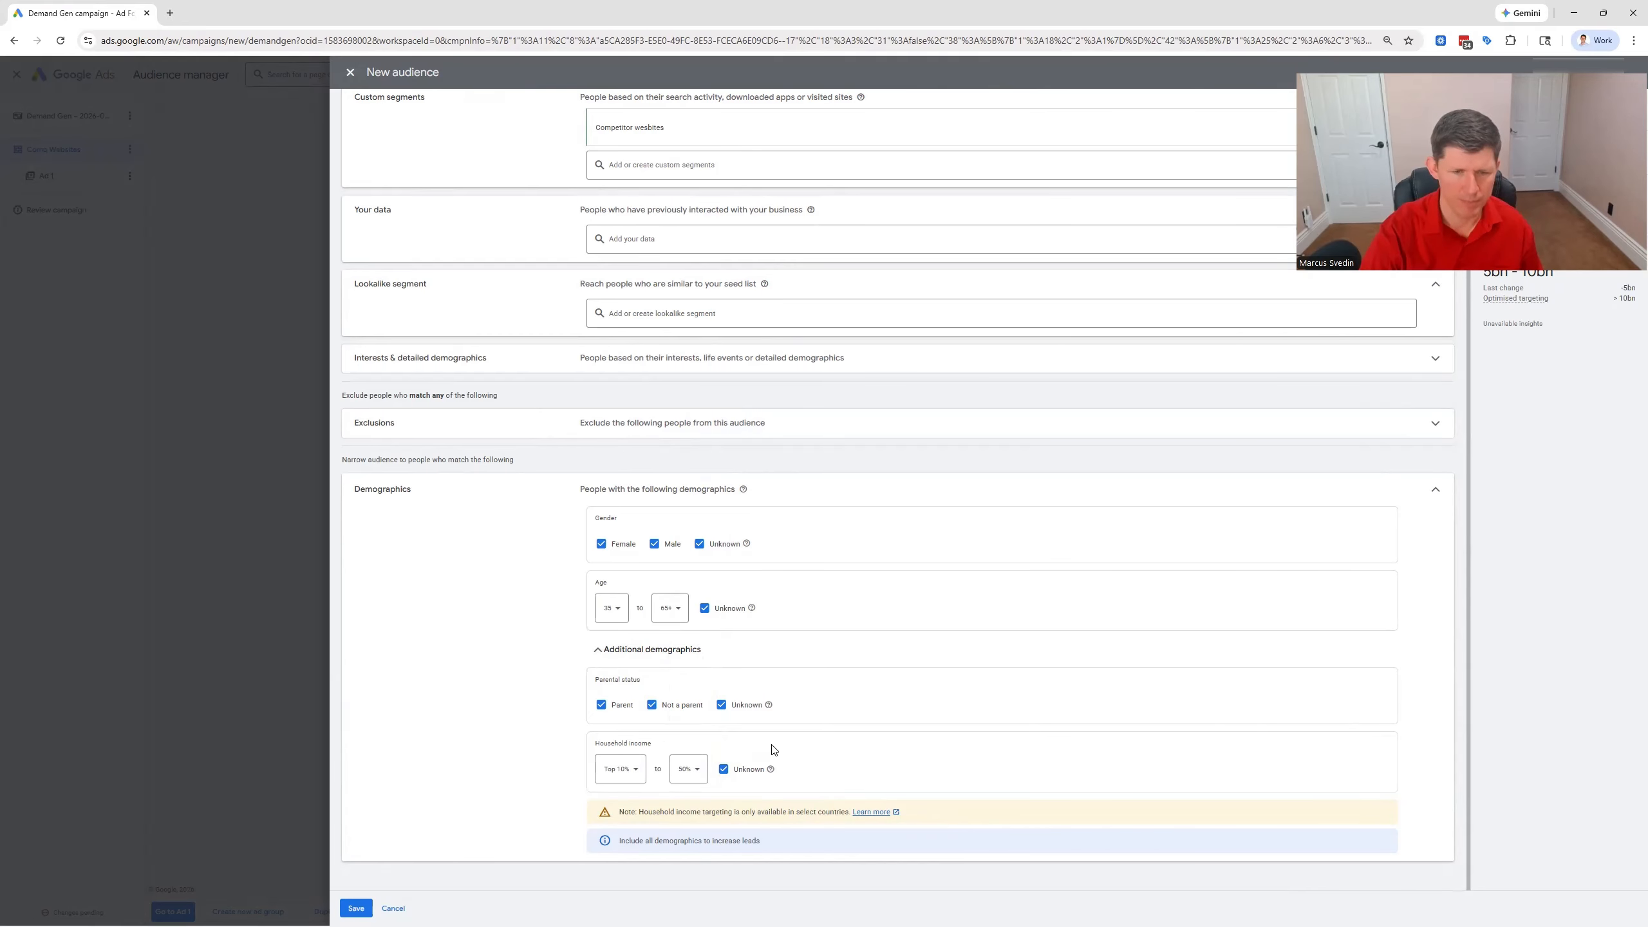
left_click(356, 908)
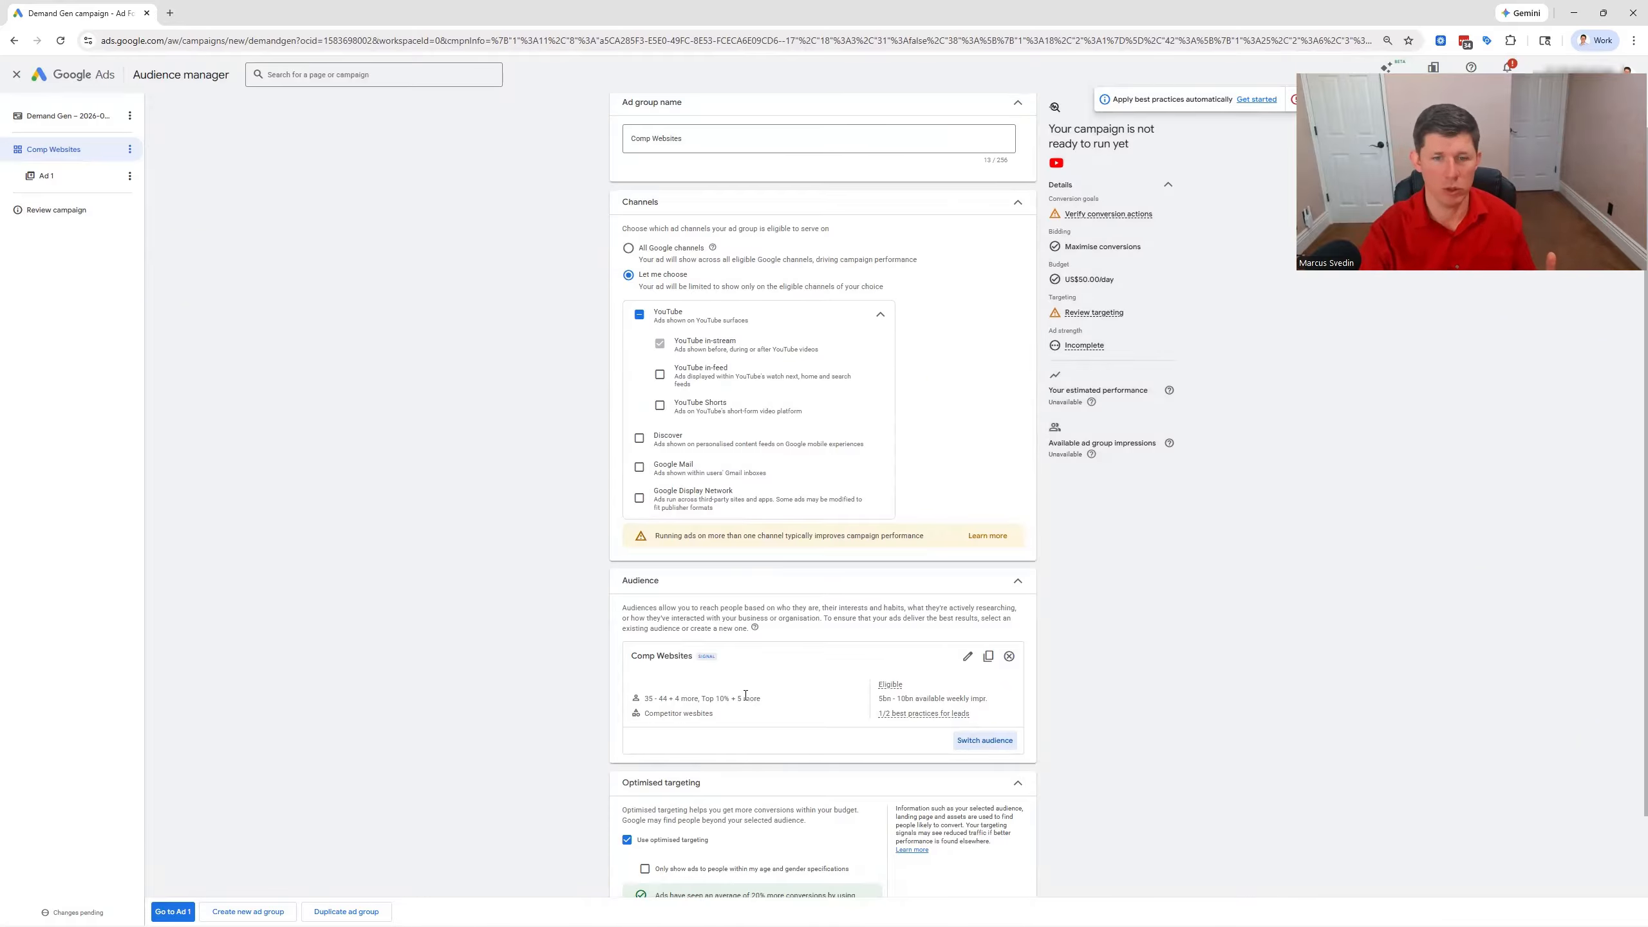
Turn off optimised targeting for the Comp Websites ad group
scroll(746, 695, "down", 1)
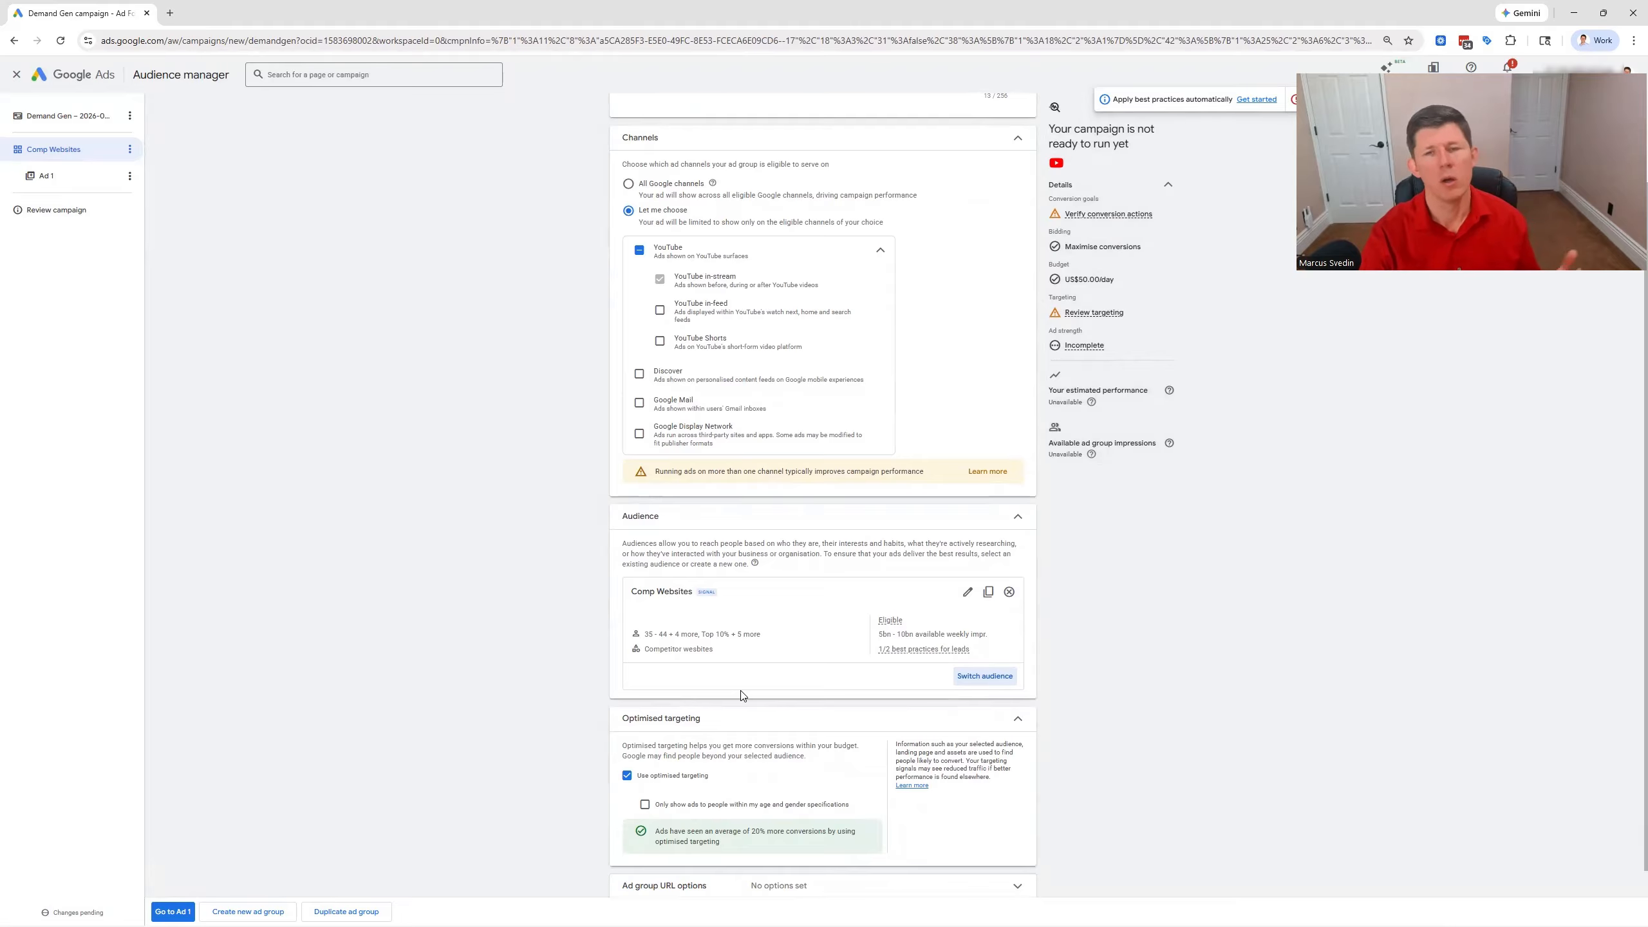
scroll(507, 659, "down", 1)
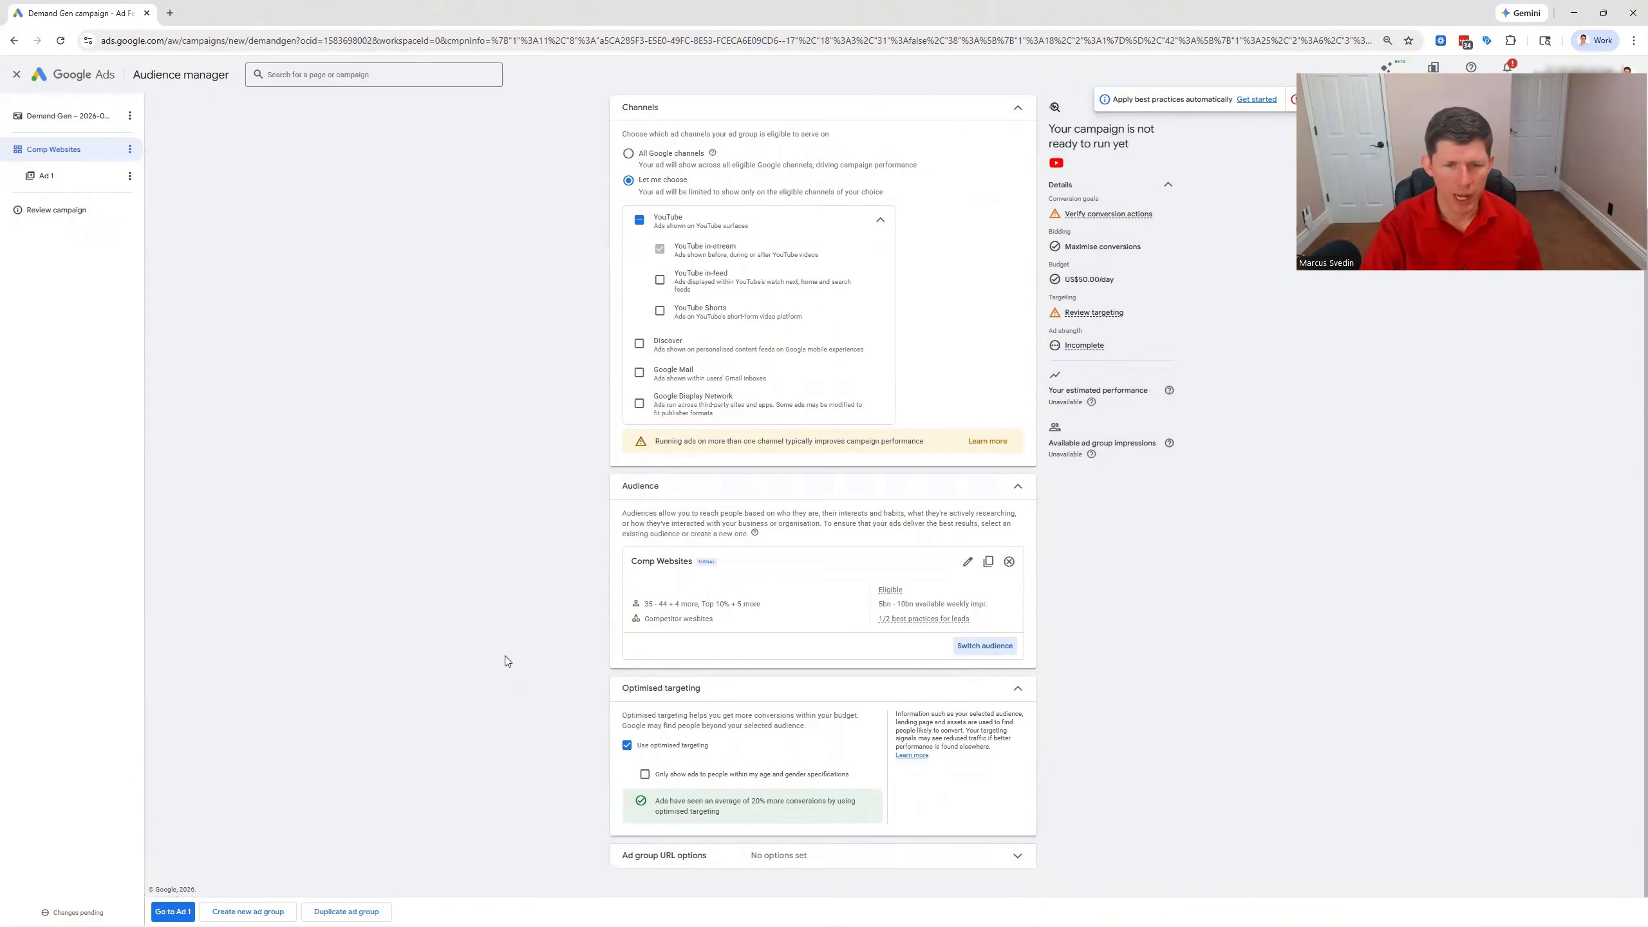
left_click(627, 746)
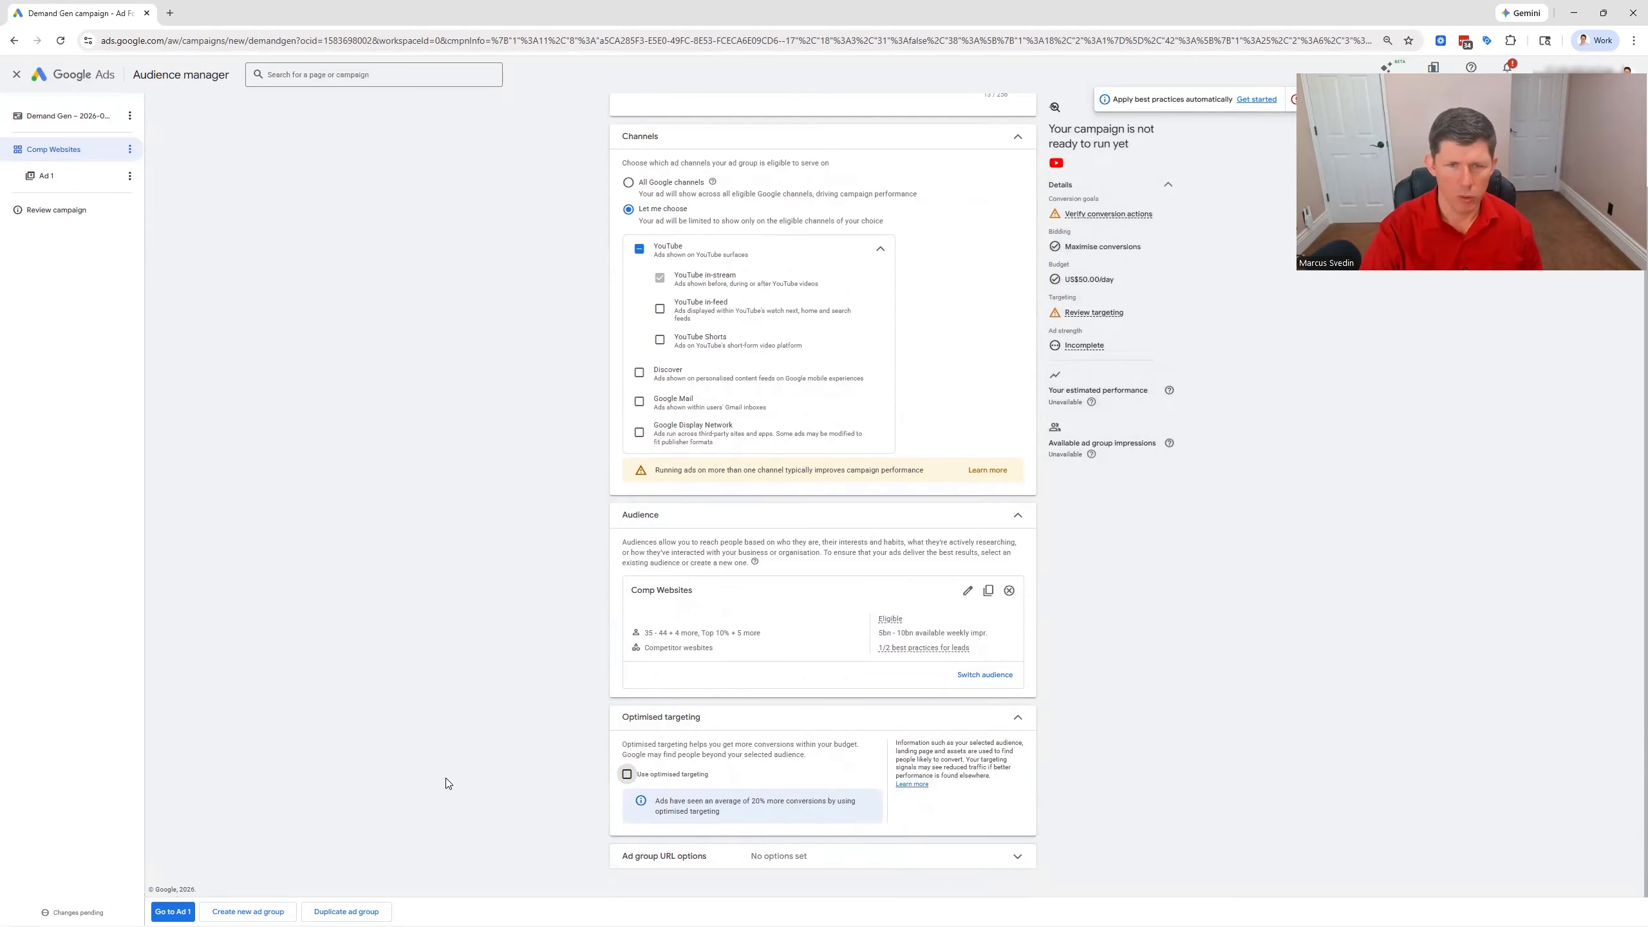
Continue to the Comp Websites ad group's ad, make it a video ad and name it Hook 1
scroll(480, 789, "up", 2)
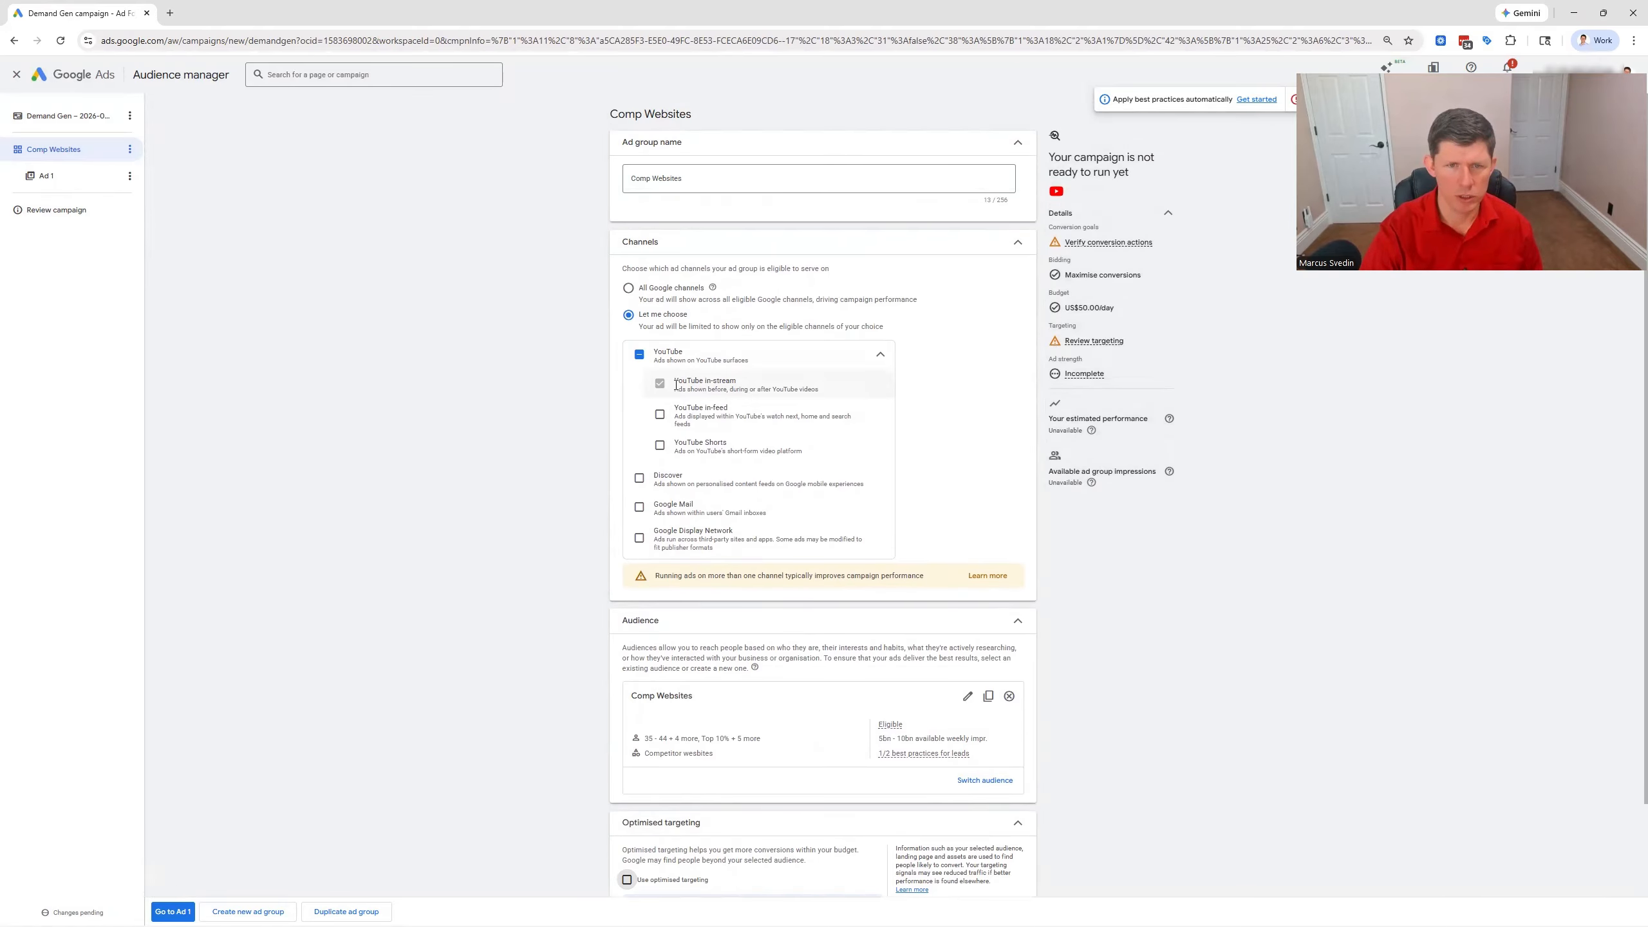
scroll(541, 607, "down", 2)
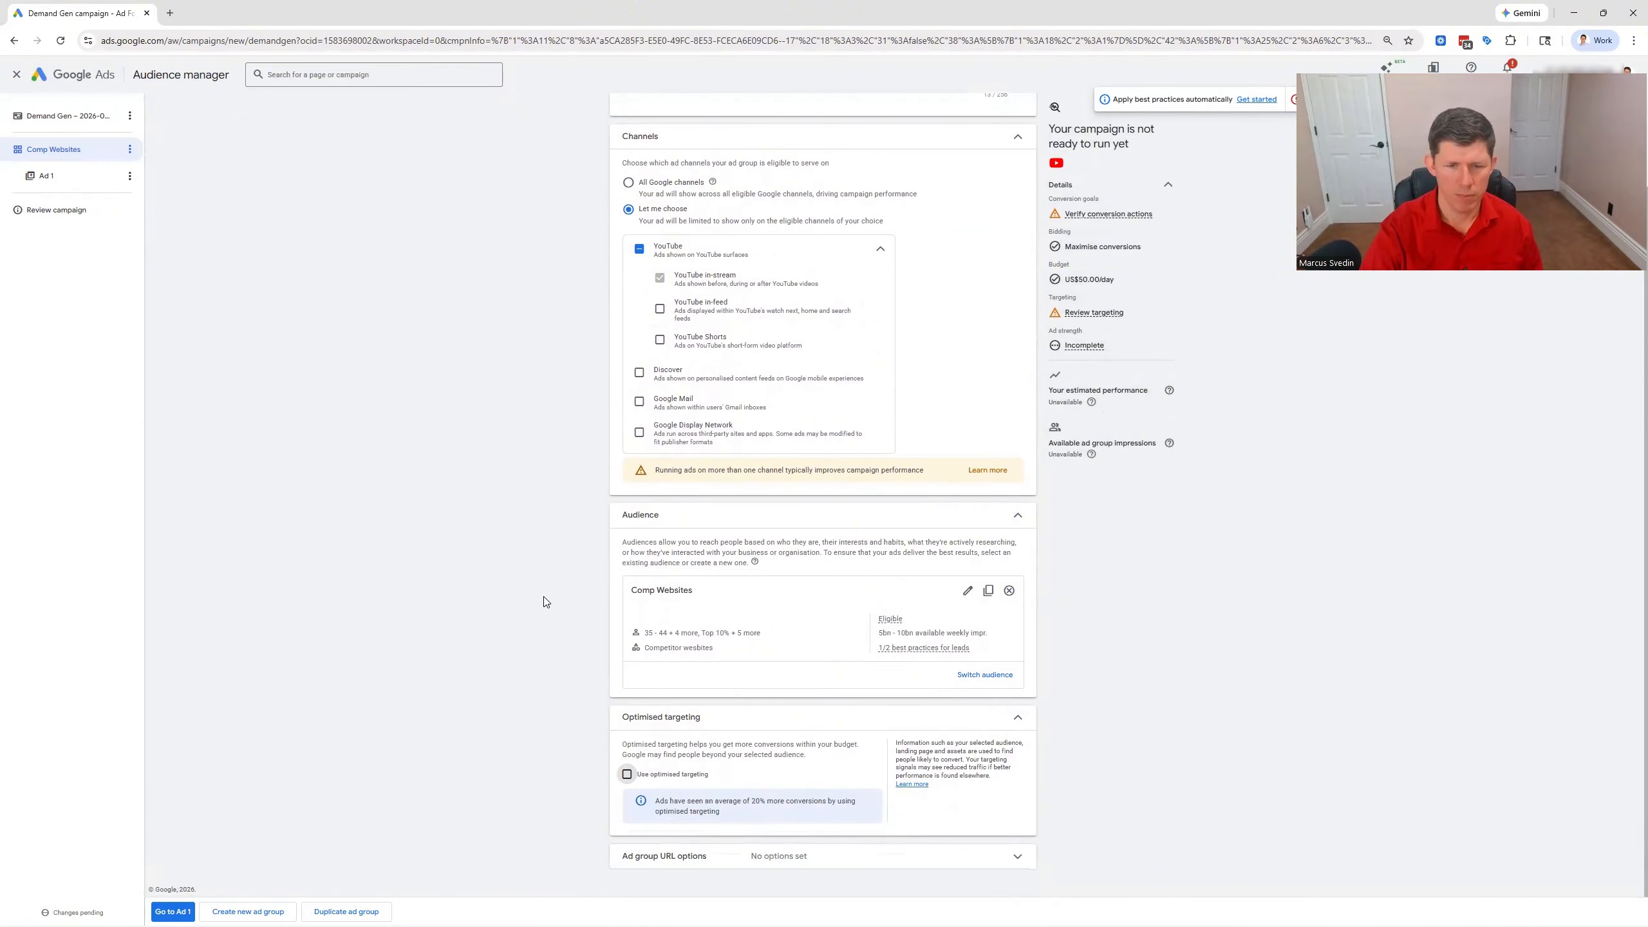
left_click(173, 911)
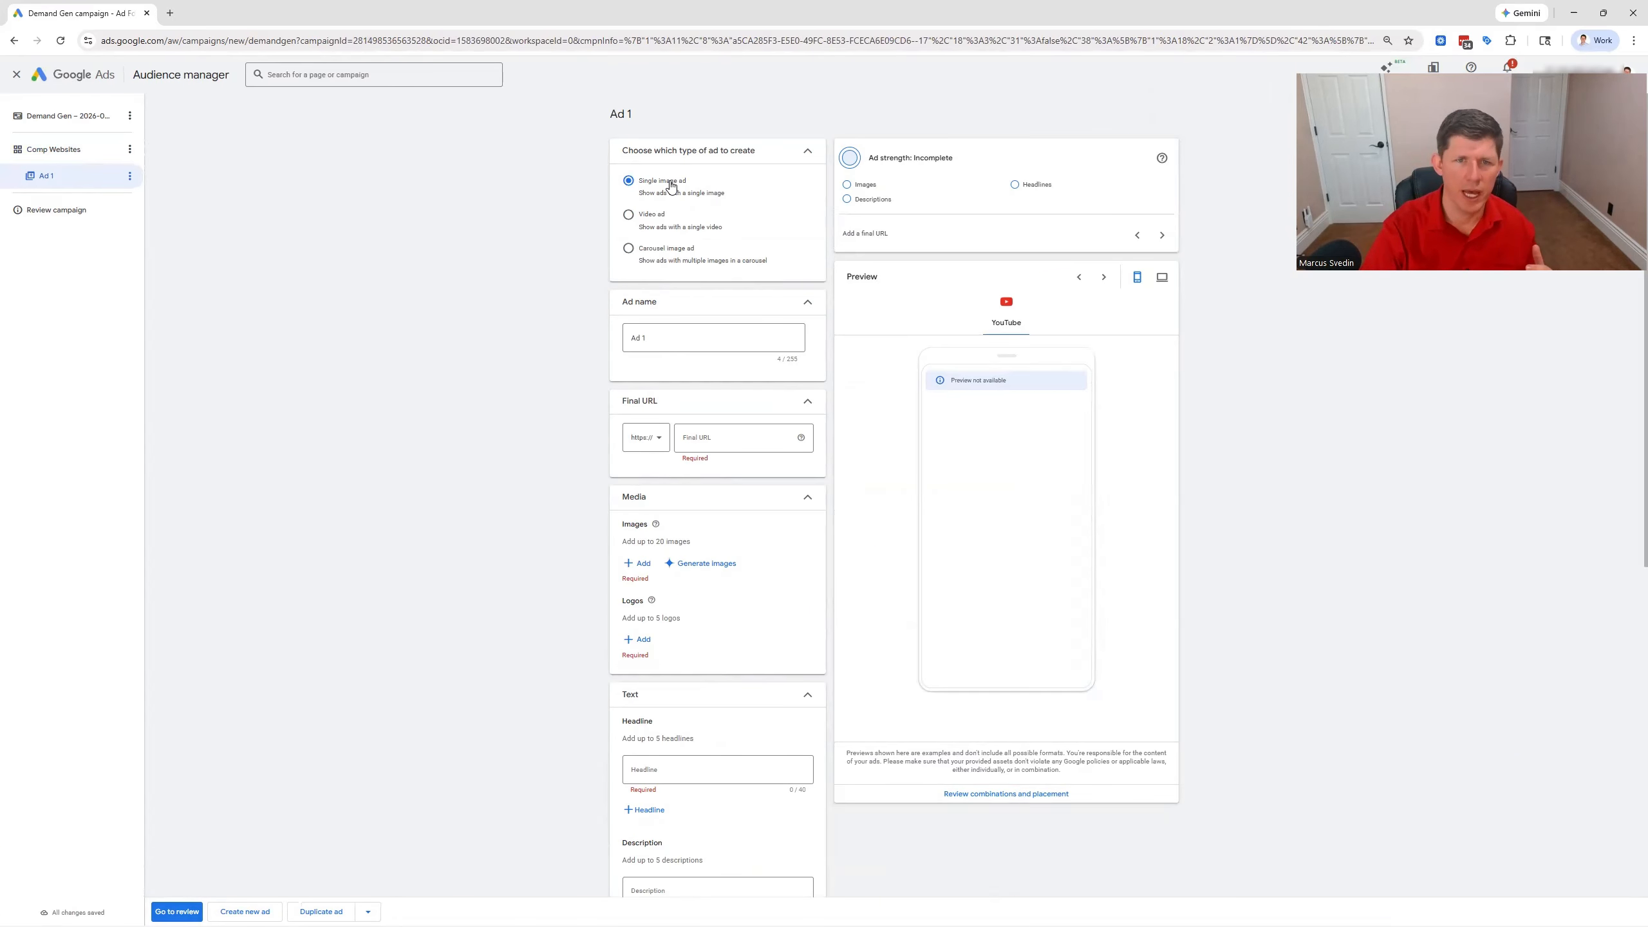
left_click(625, 216)
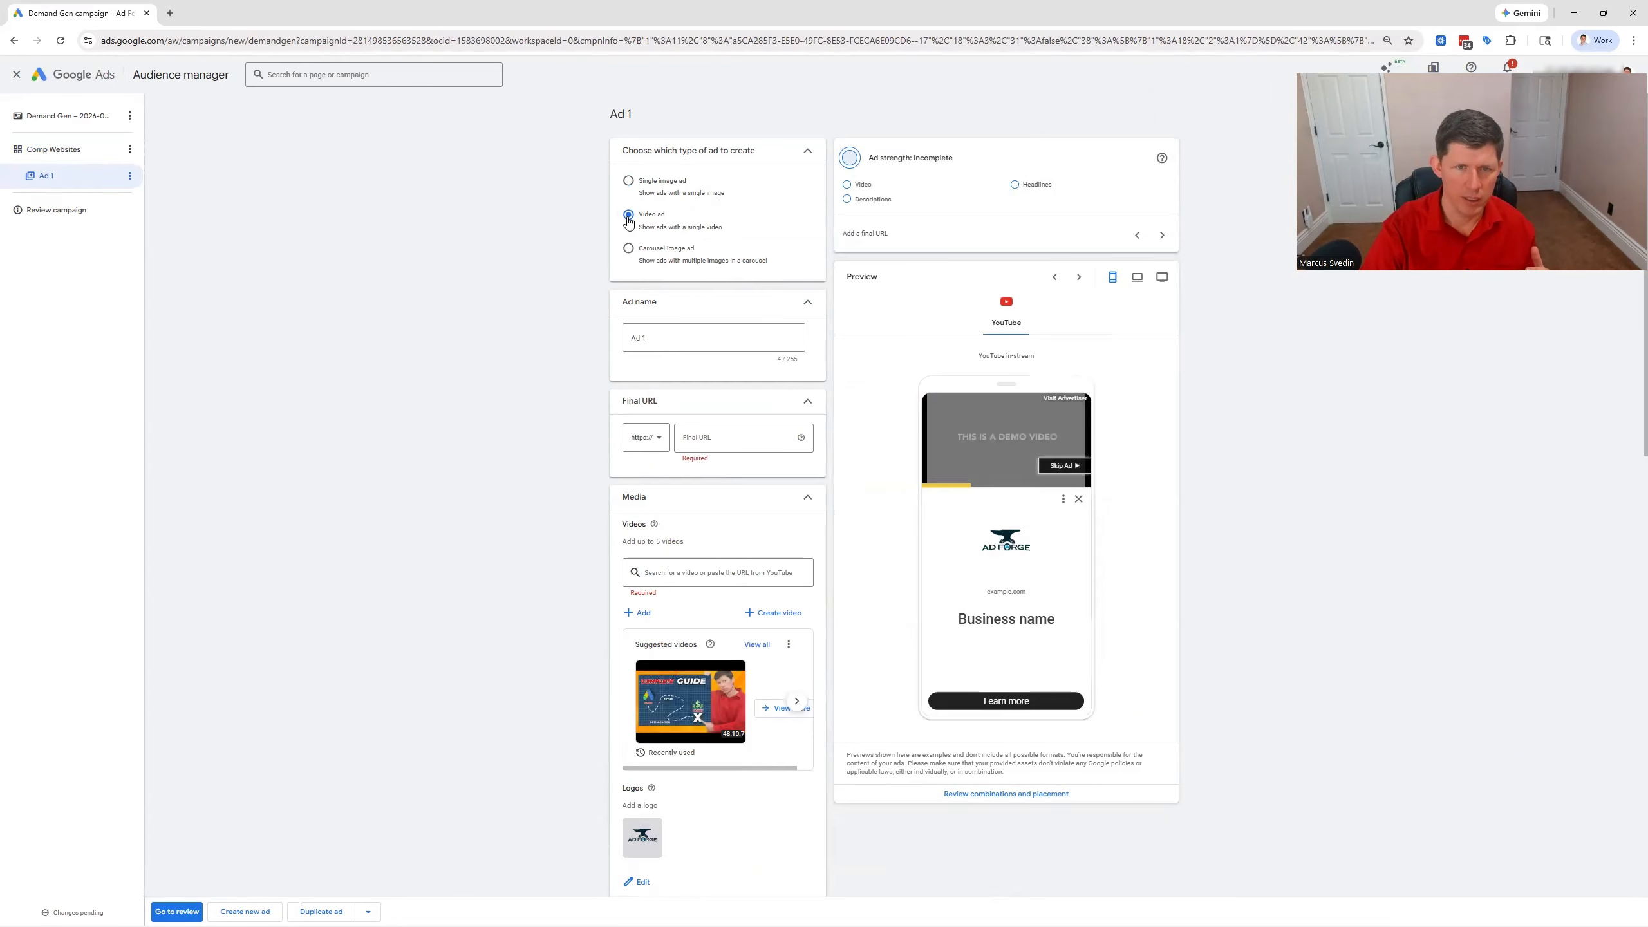
left_click(684, 338)
left_click_drag(684, 338, 607, 339)
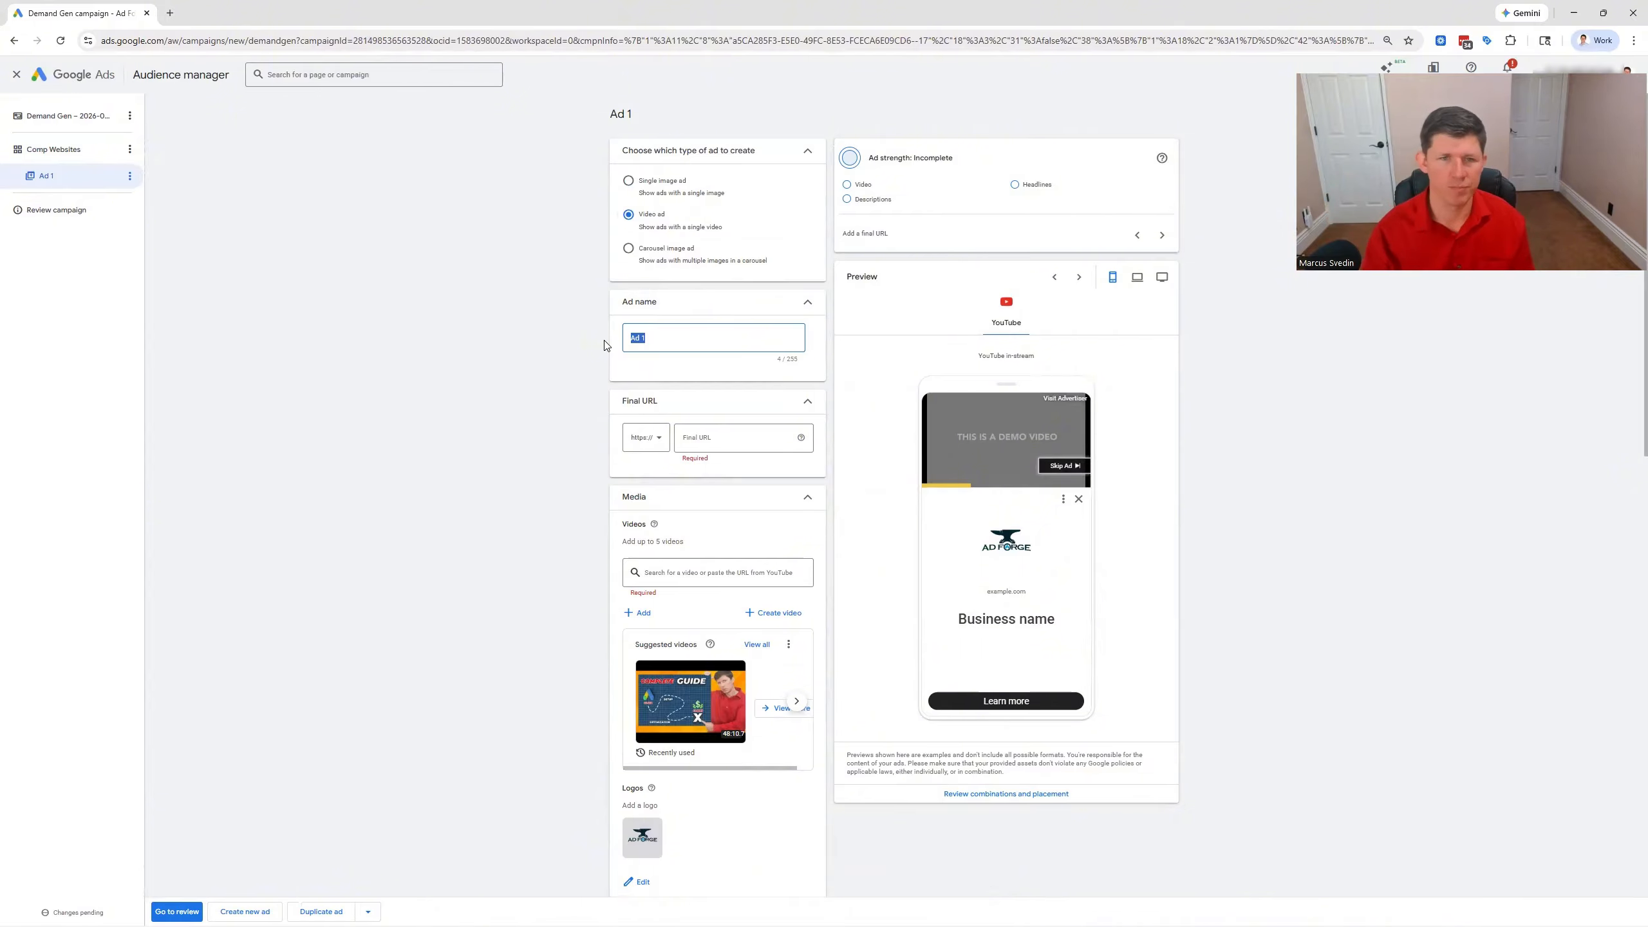
type("Hook")
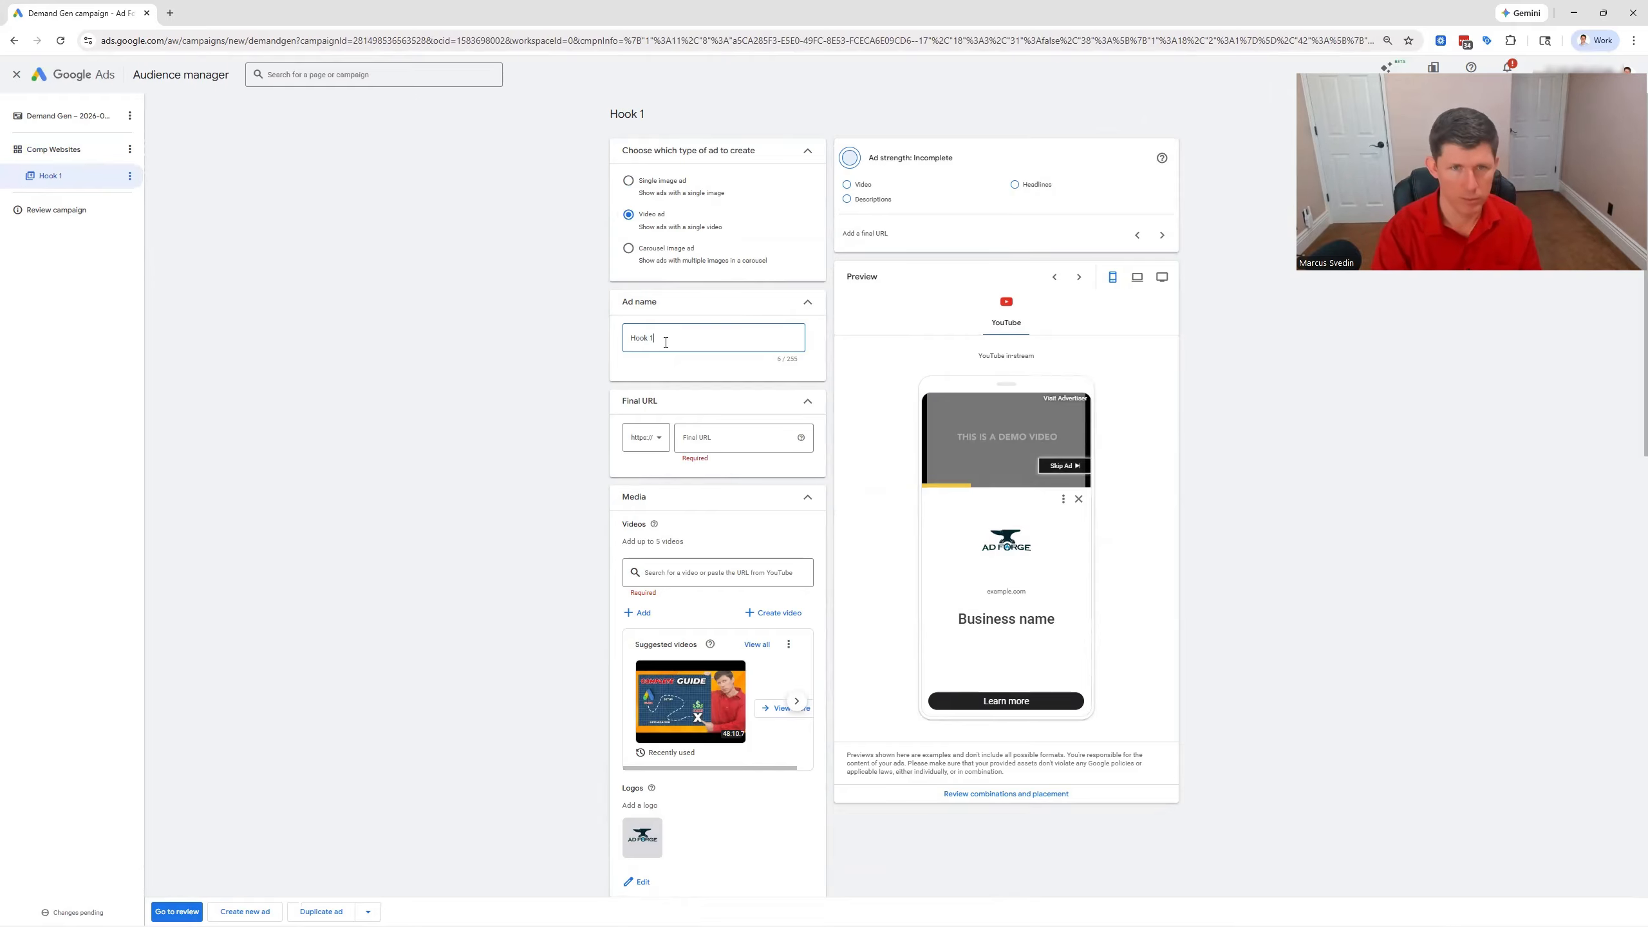
left_click(702, 438)
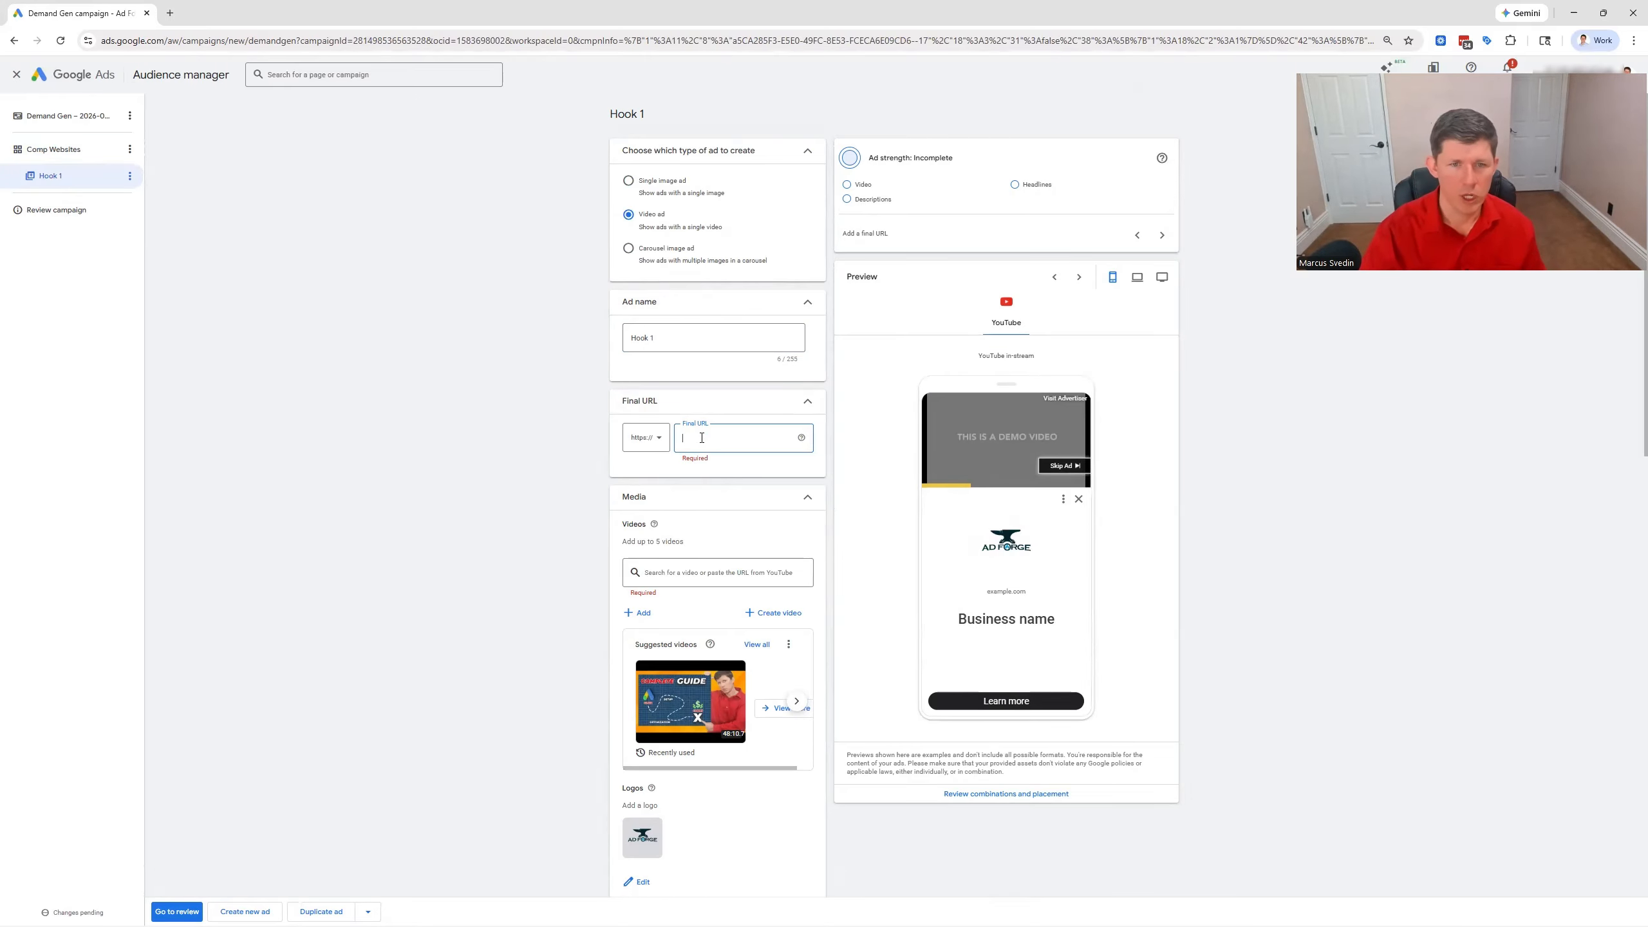
type("ww")
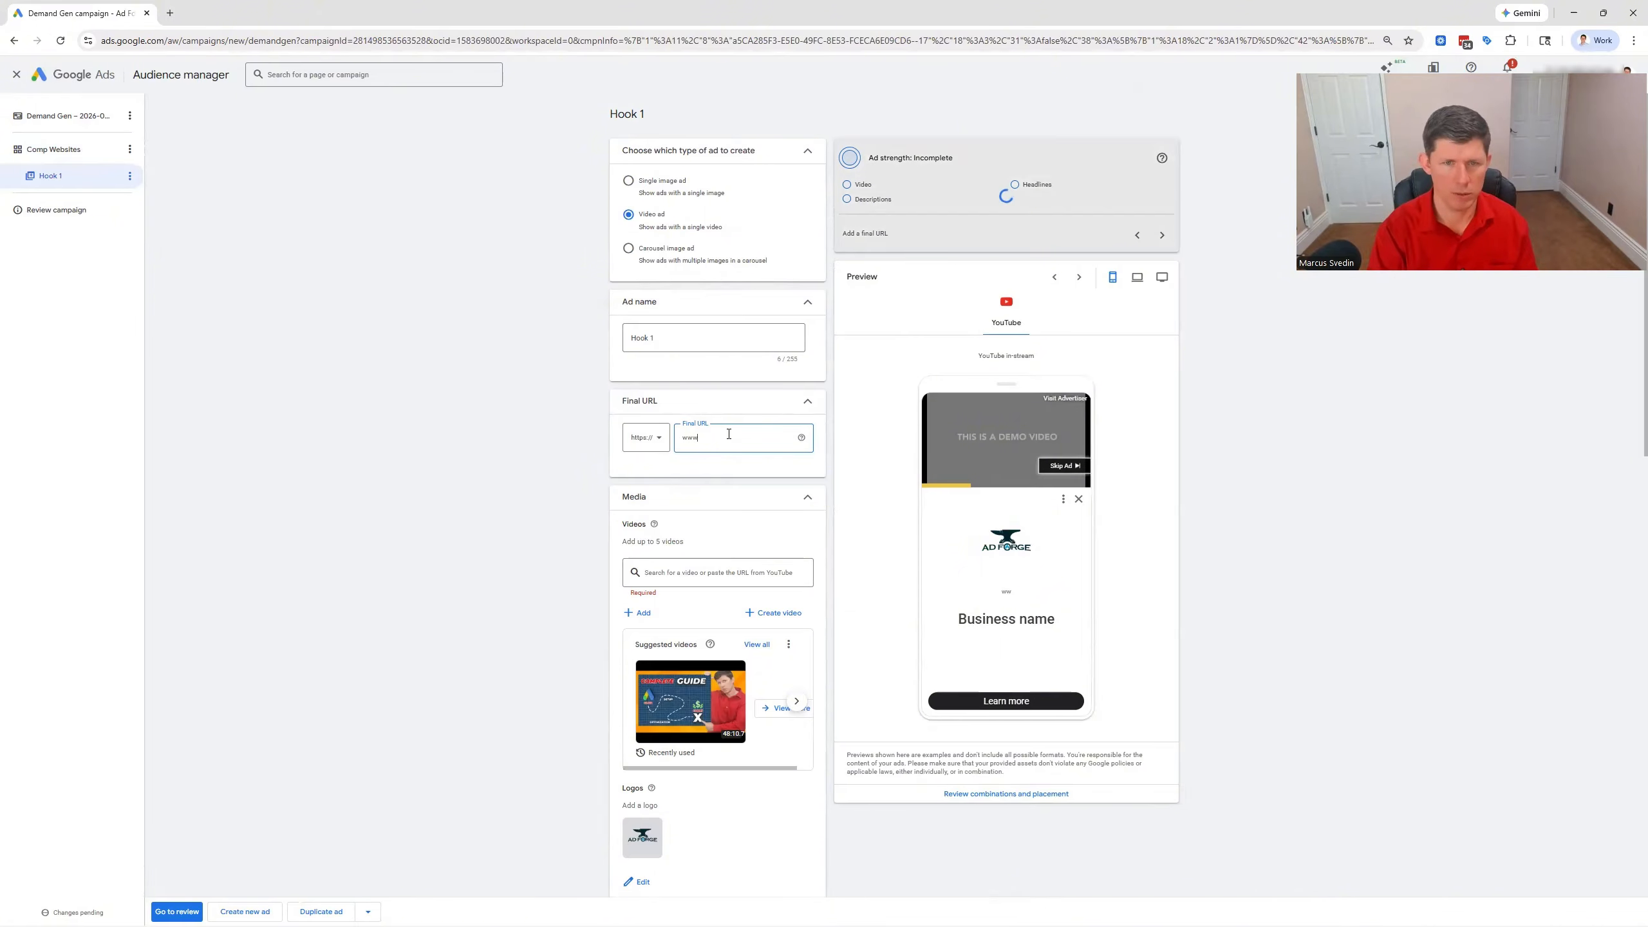
type(".adforg")
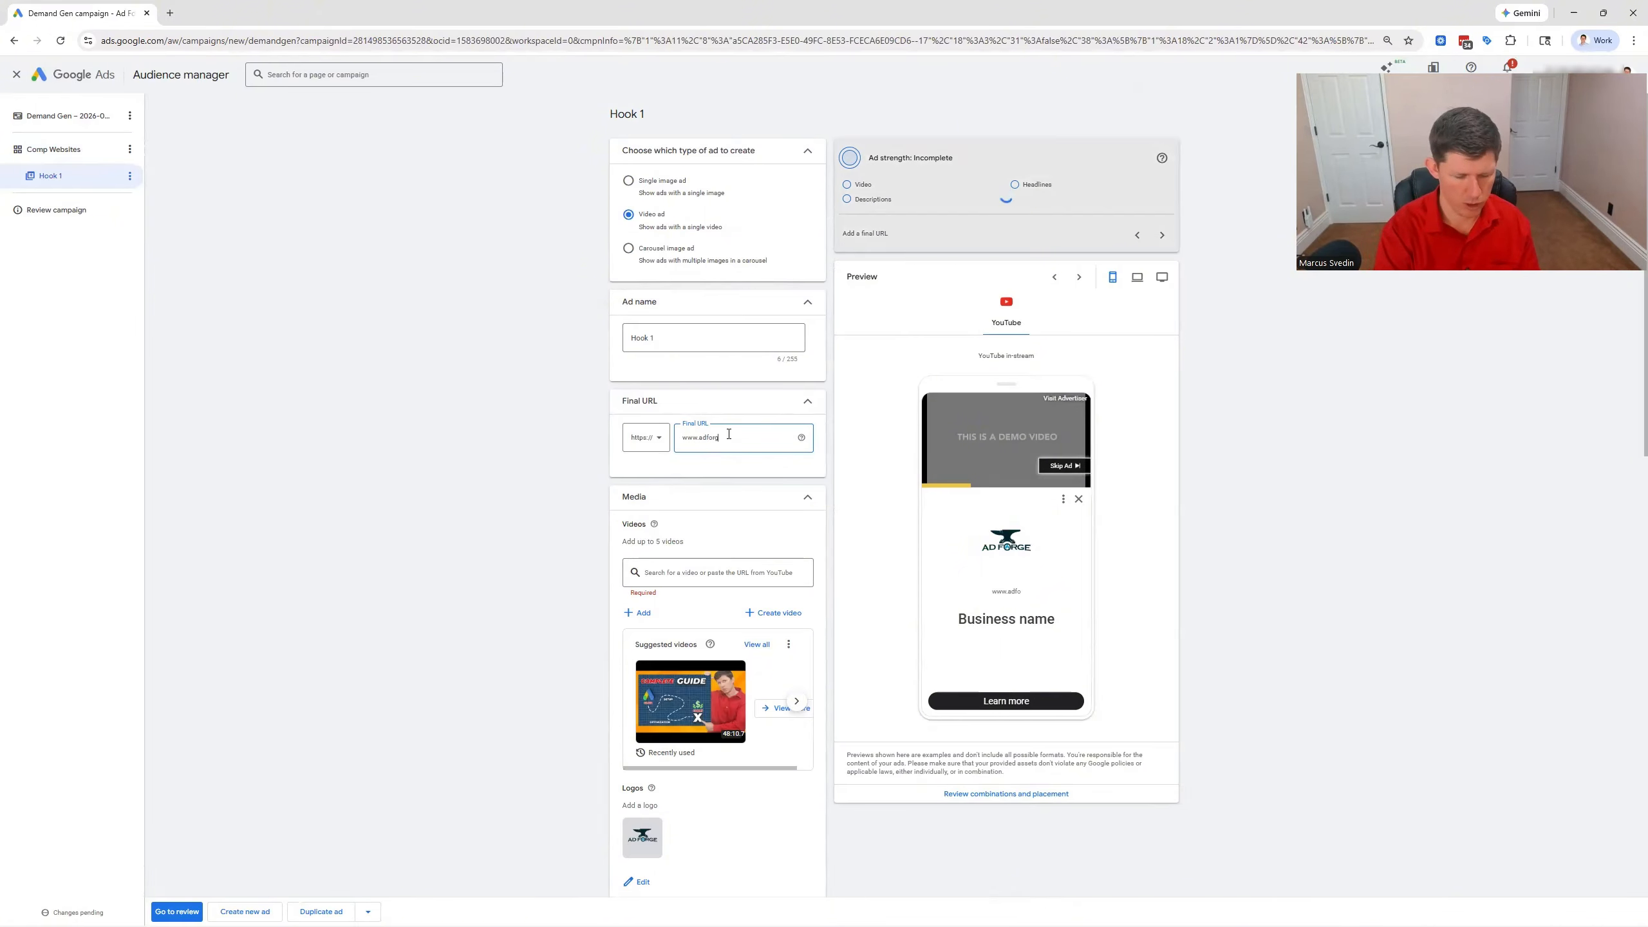
type("e")
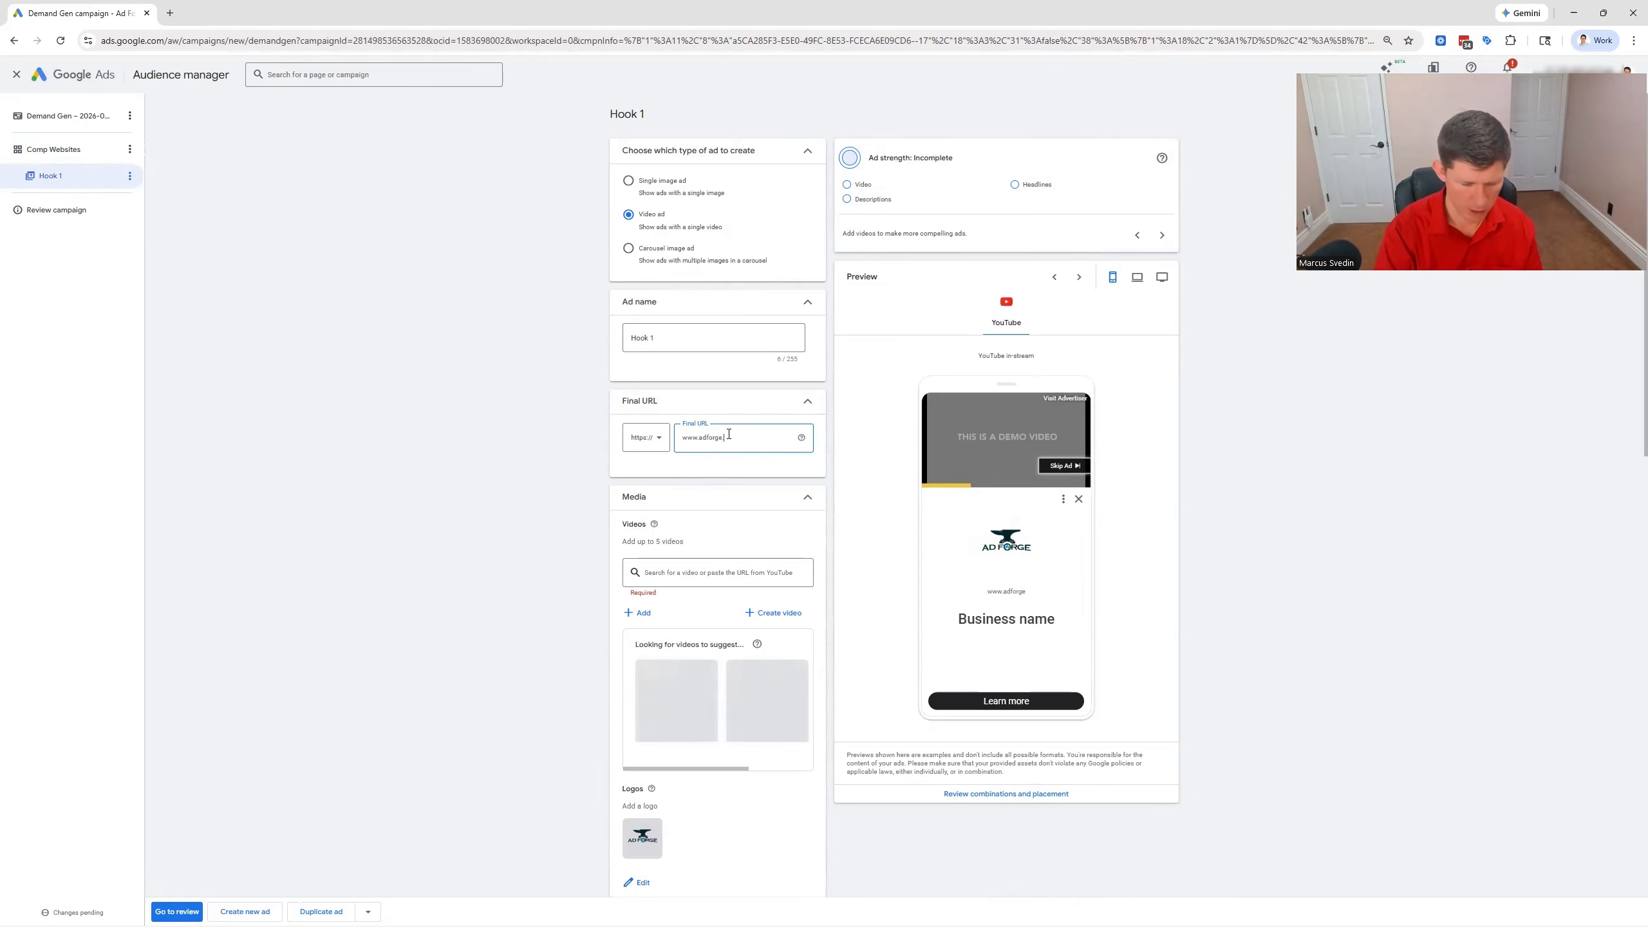
type(".agency")
left_click(544, 477)
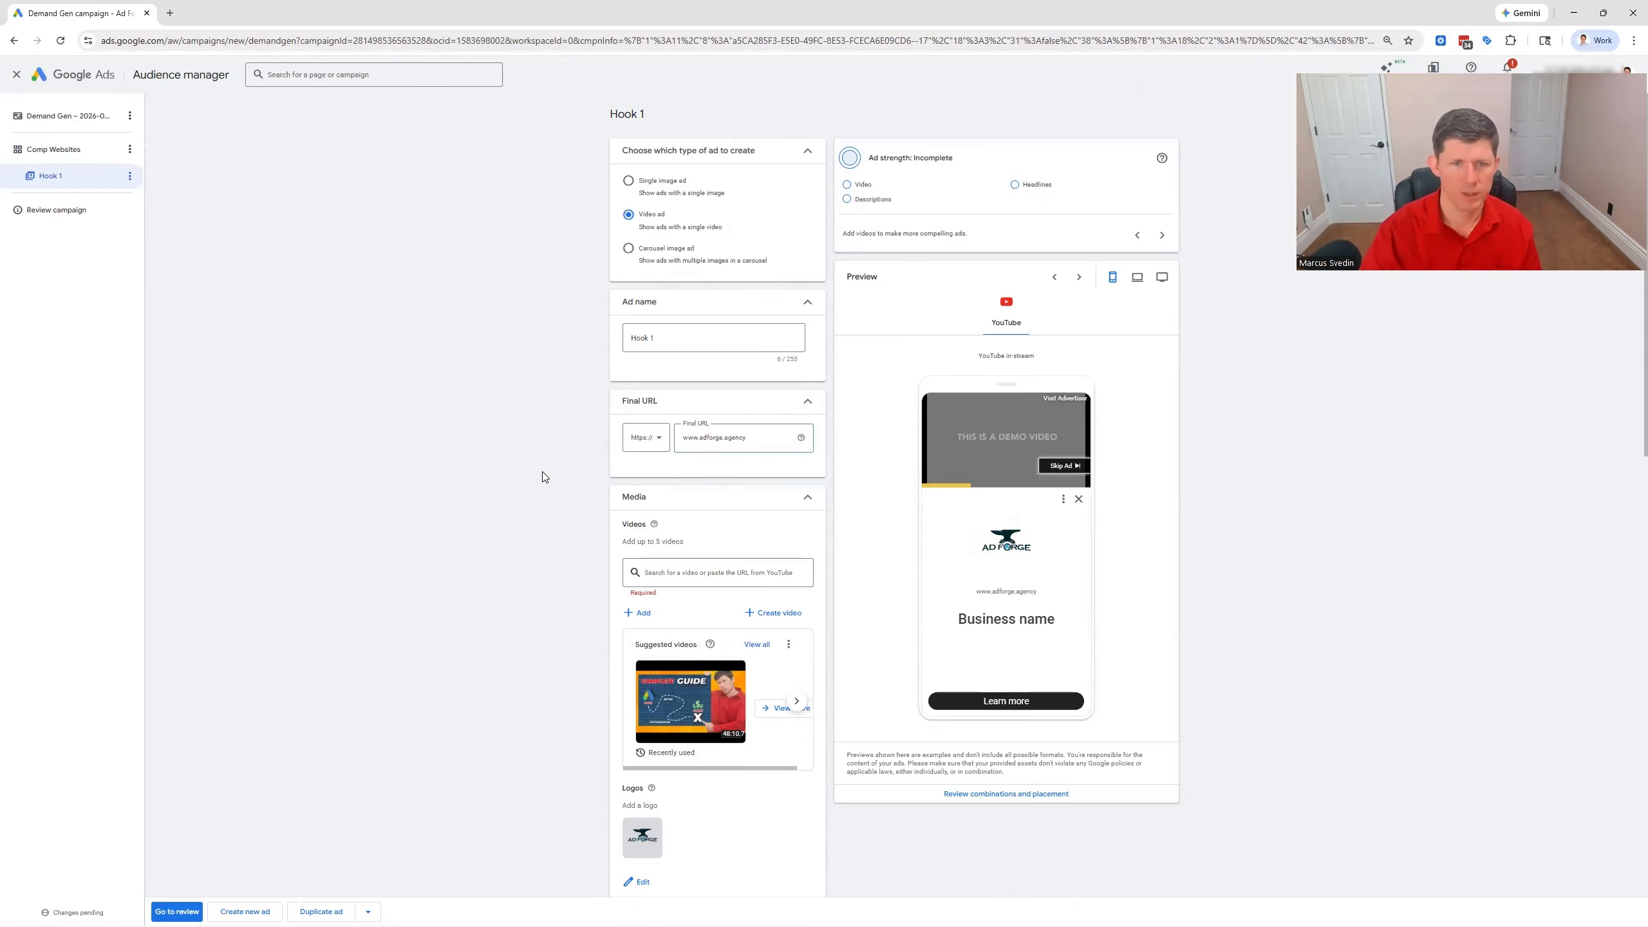
Add the first asset-library video, "How I Scaled Google...", to the ad and save the selection
scroll(544, 483, "down", 2)
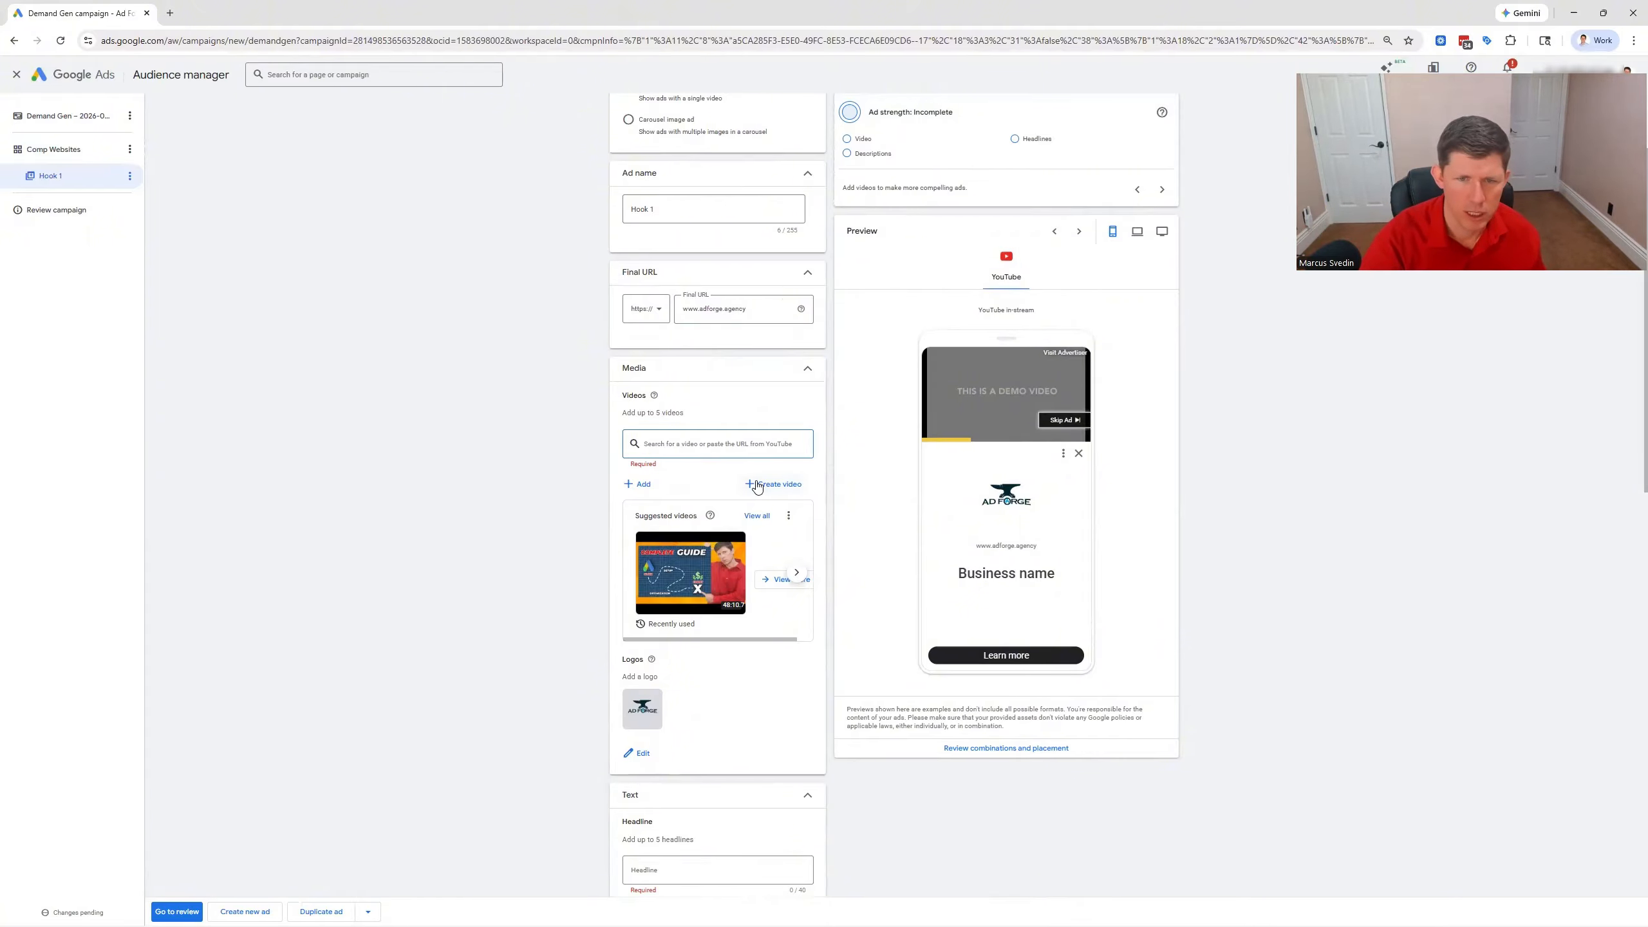
left_click(631, 484)
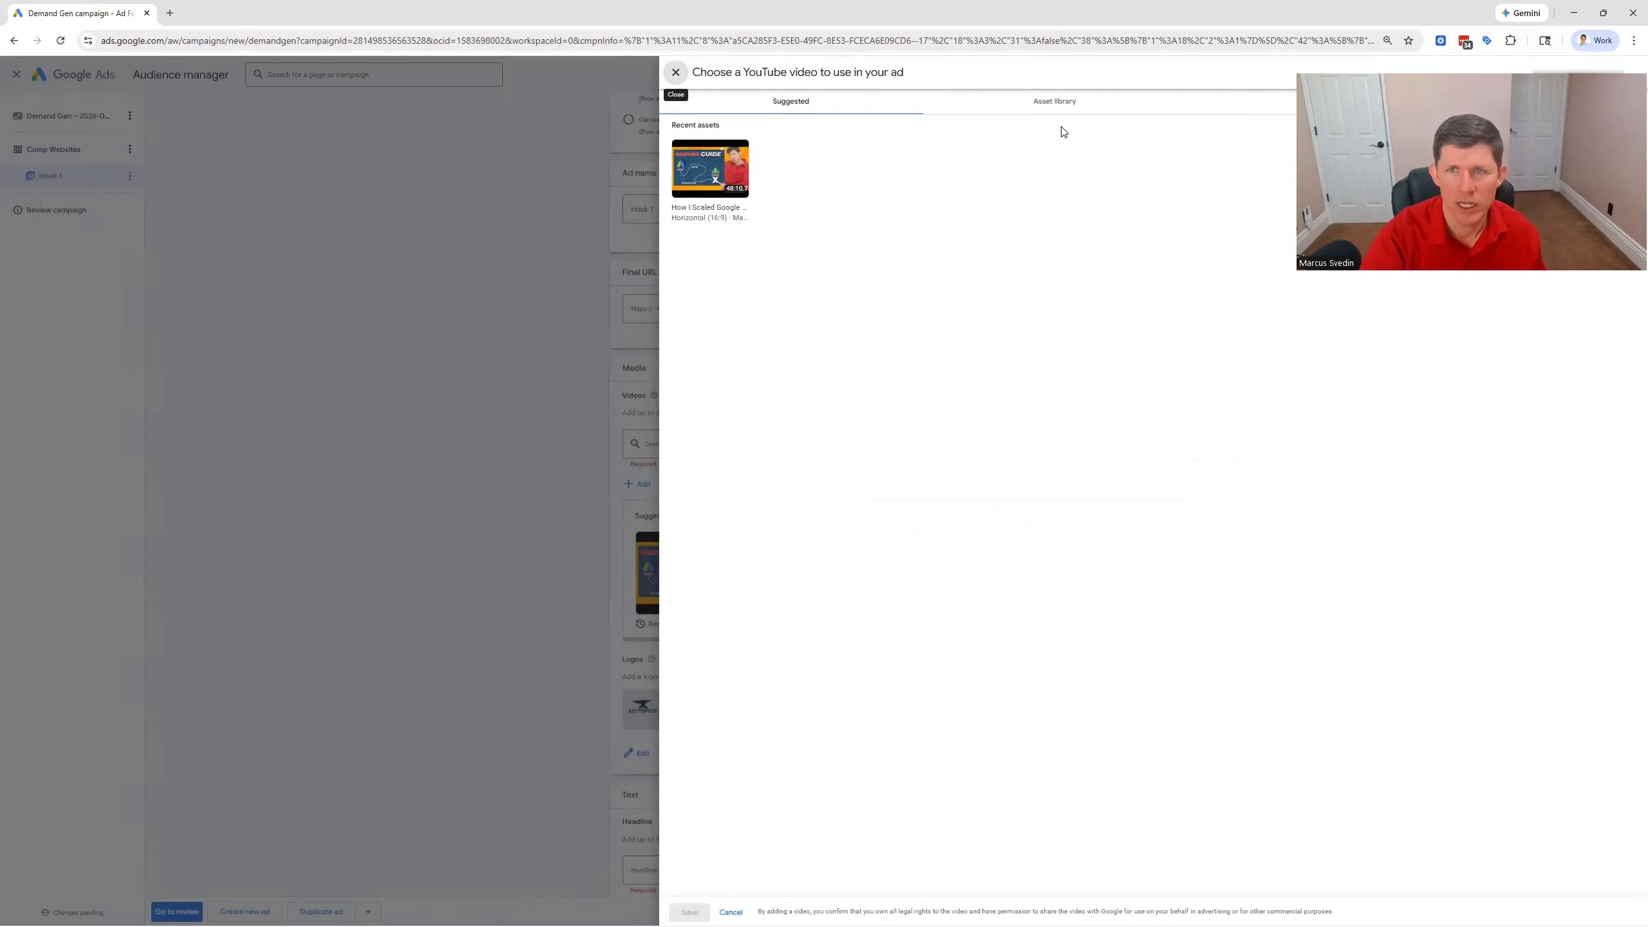
left_click(1057, 104)
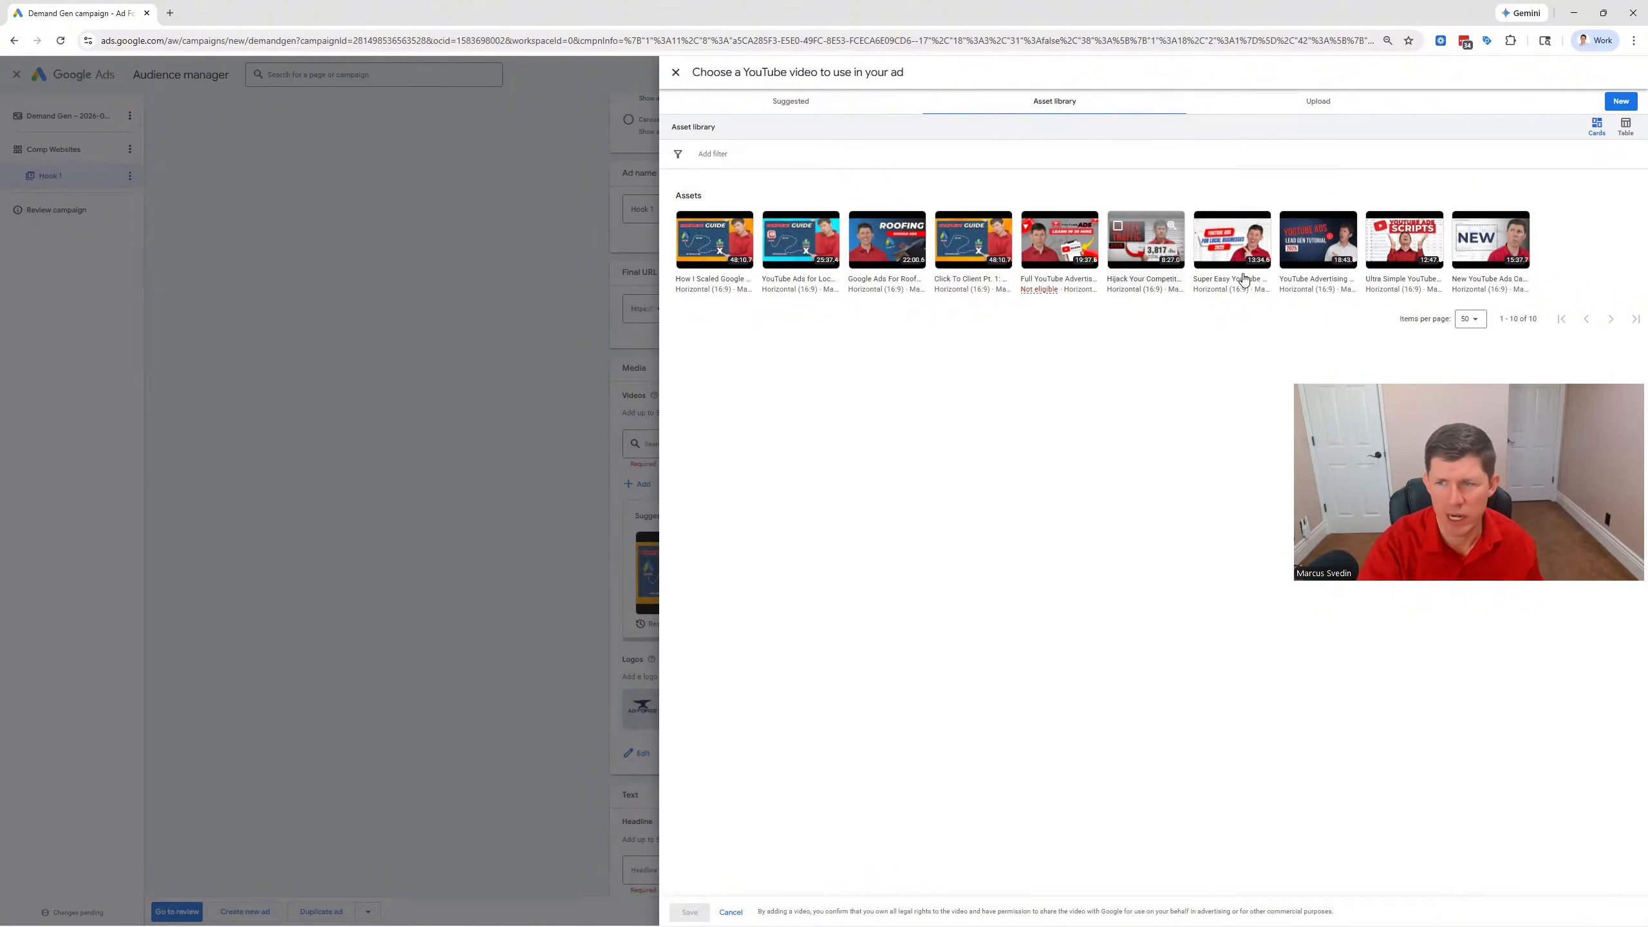
left_click(686, 228)
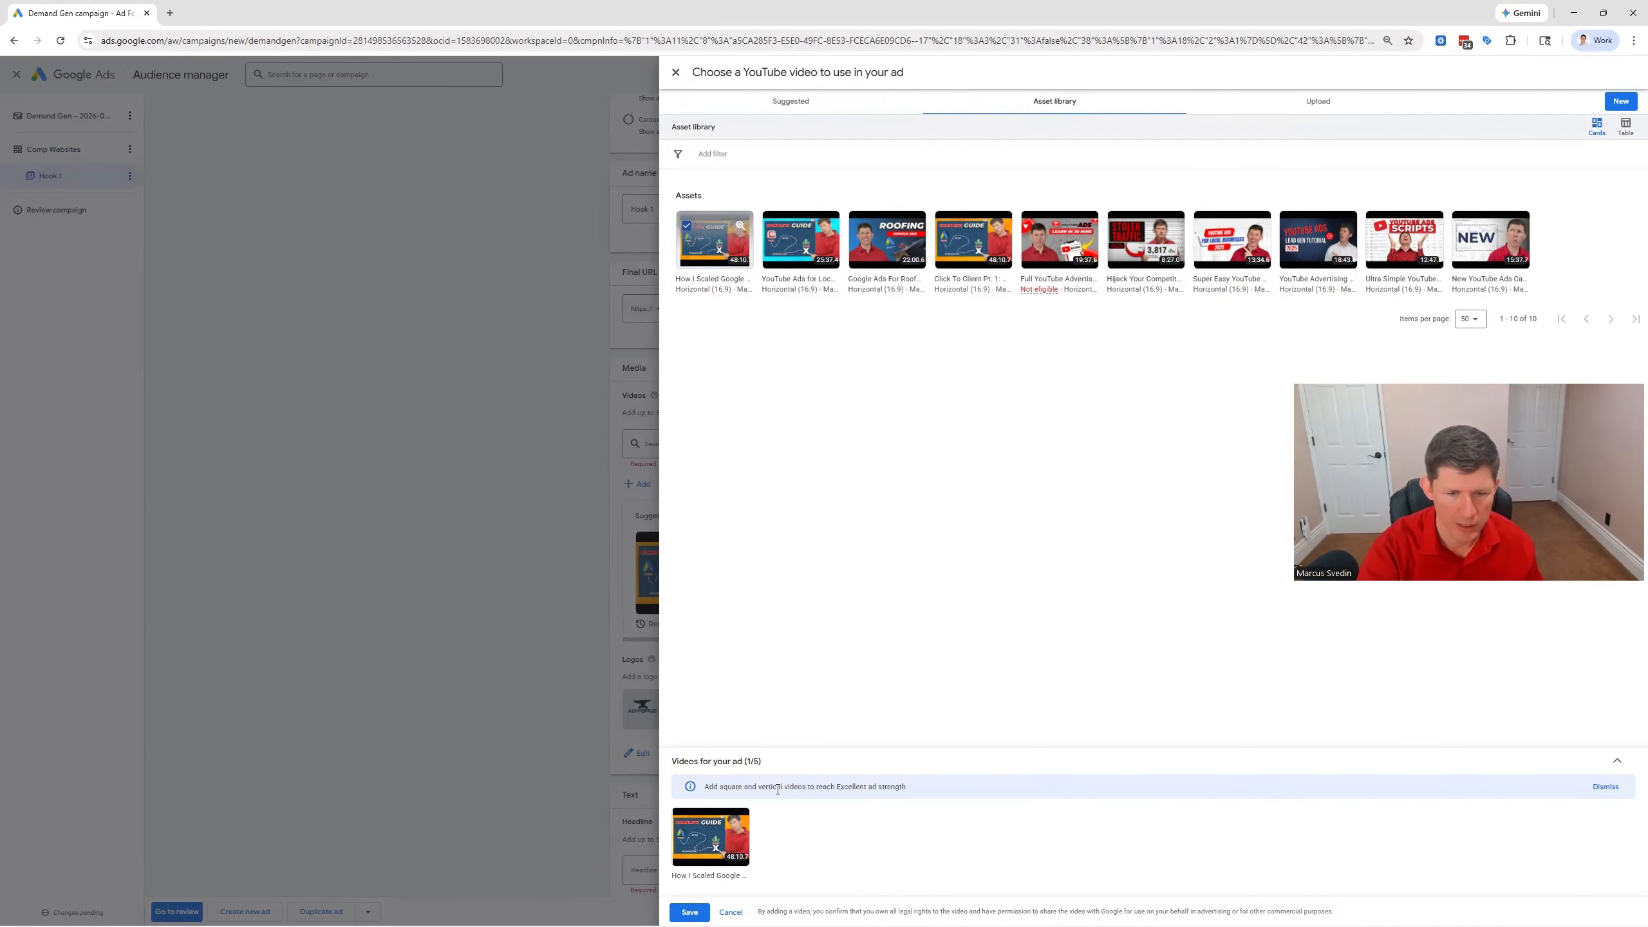
left_click(689, 912)
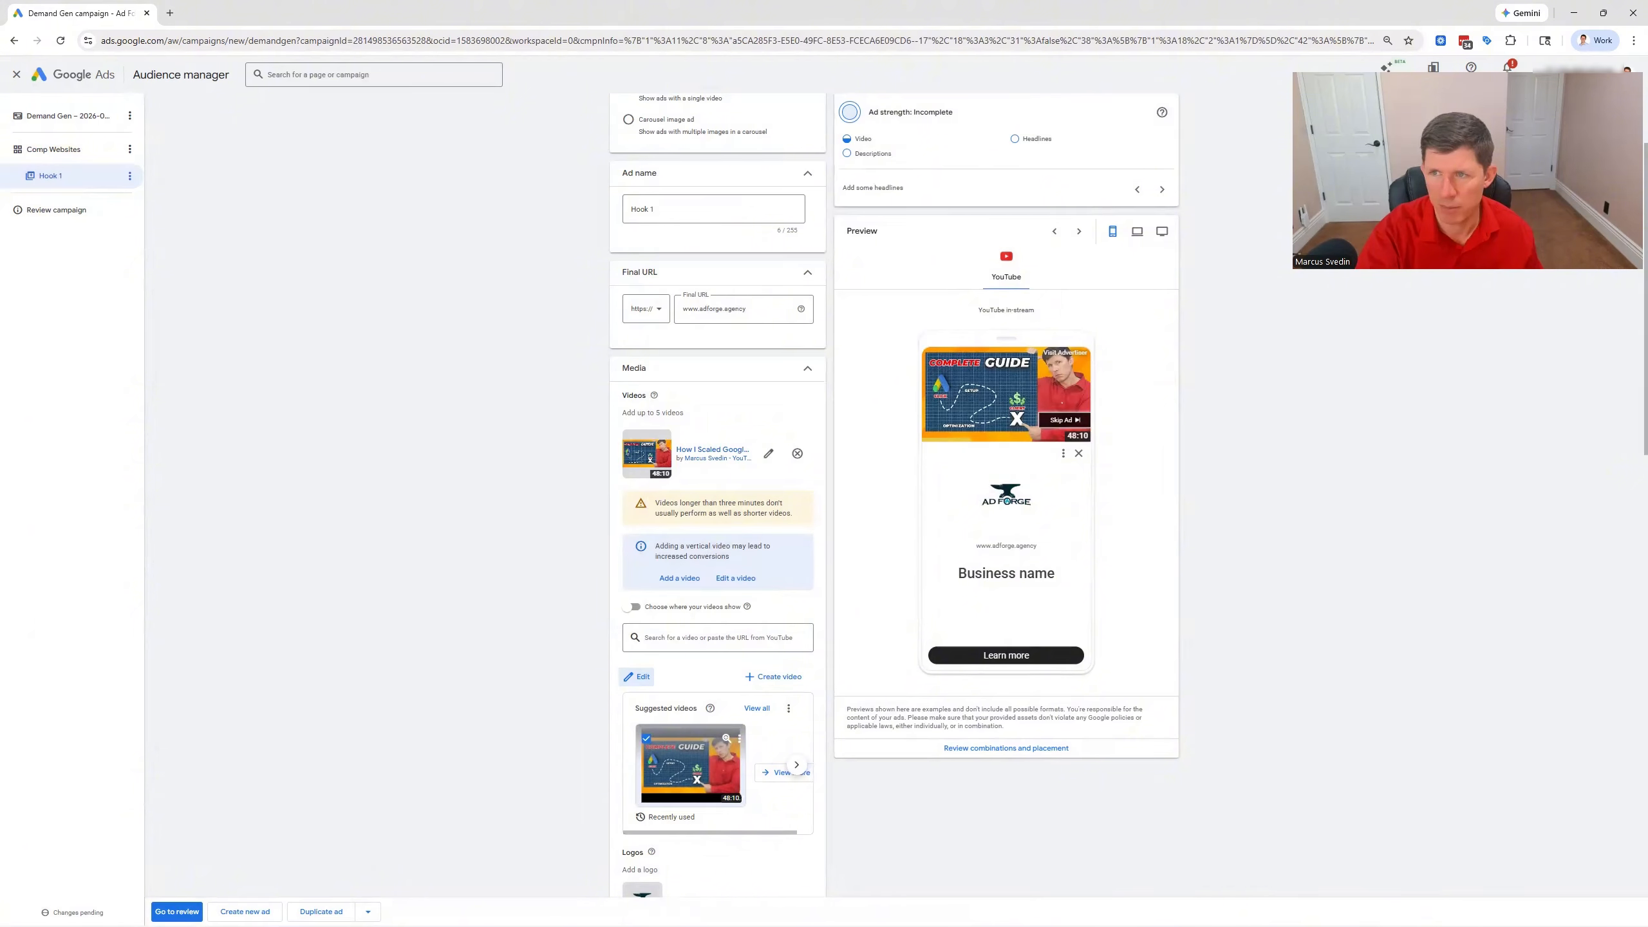
Examine the ad's video placement option, logo, headlines, long headline and description
scroll(552, 513, "down", 1)
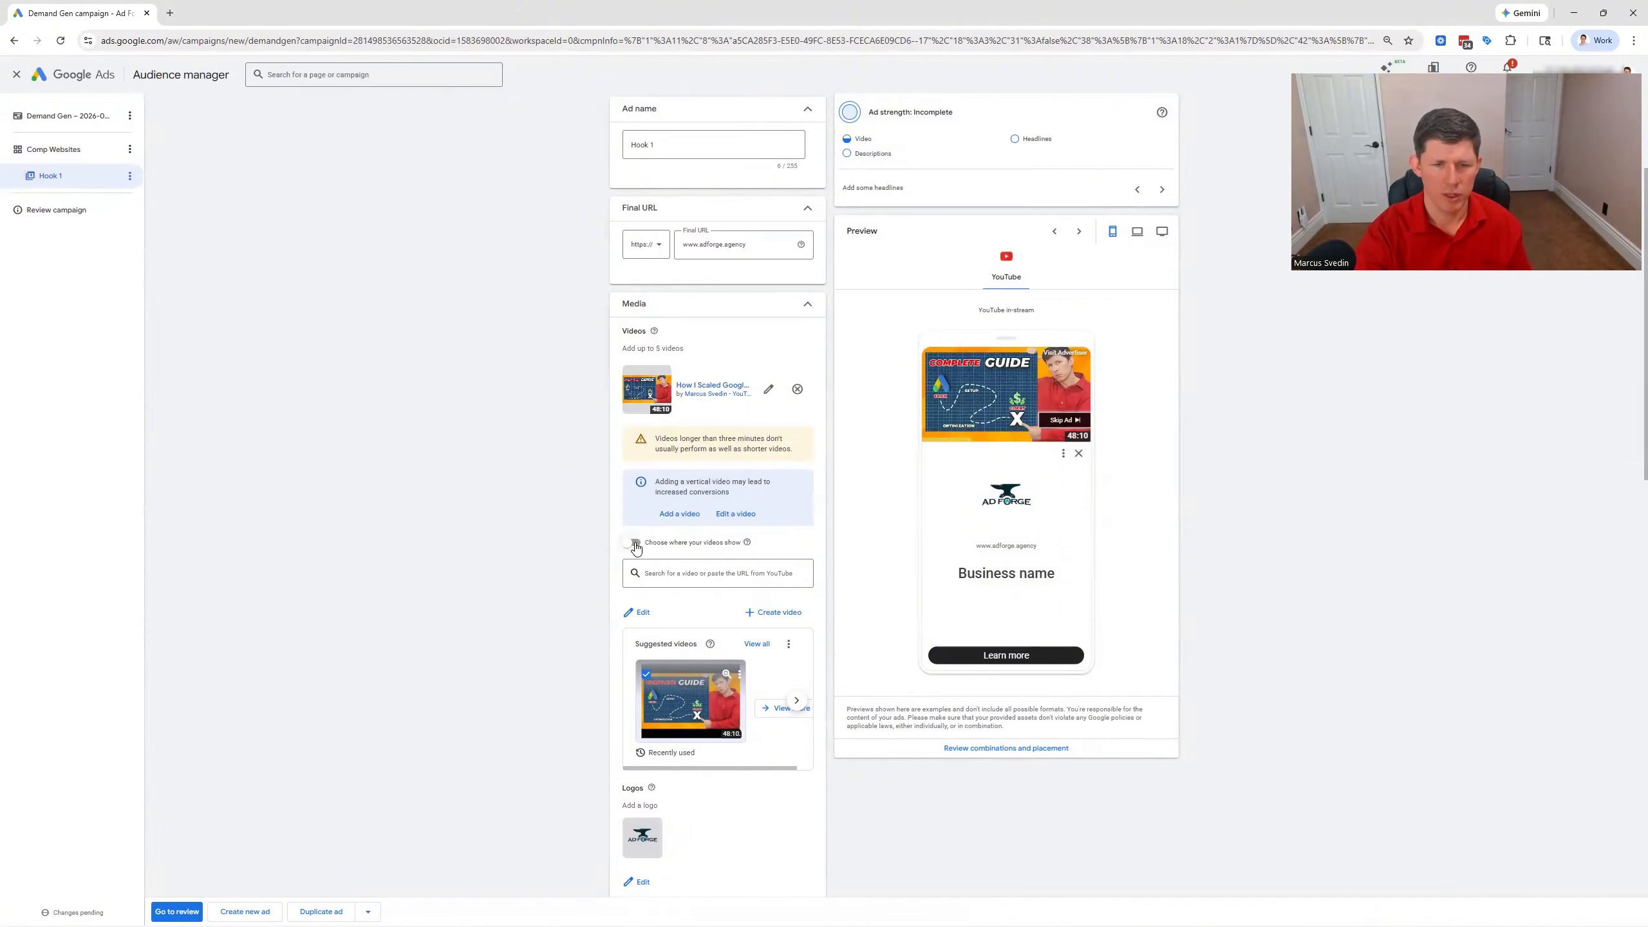
scroll(713, 610, "down", 4)
scroll(674, 596, "down", 8)
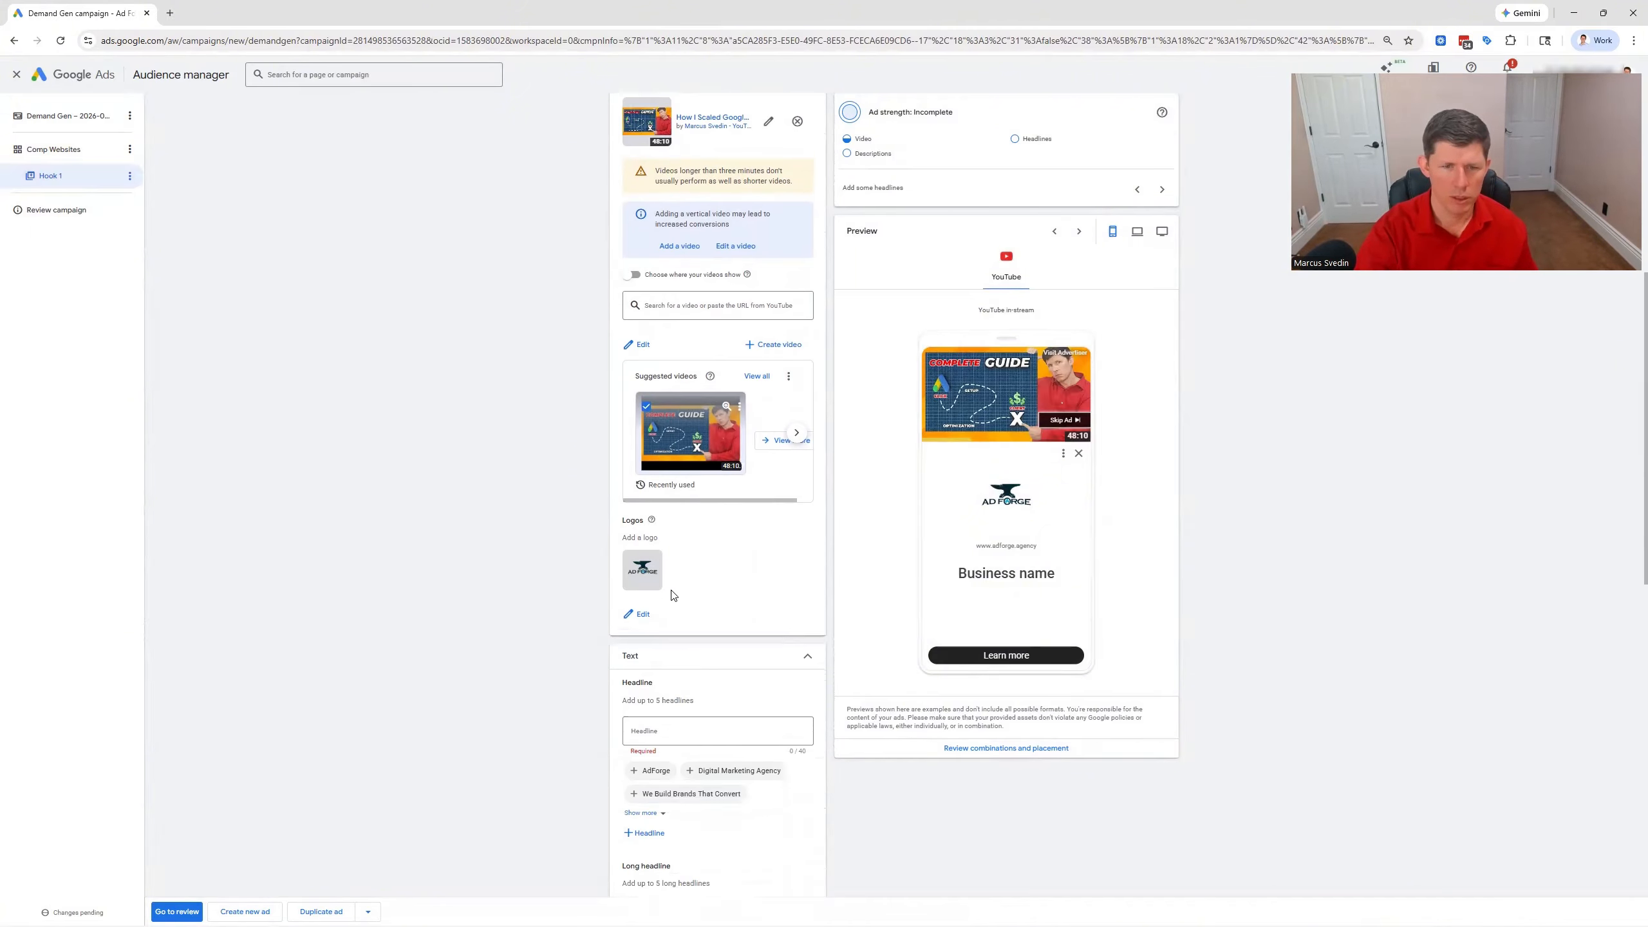
scroll(555, 591, "up", 1)
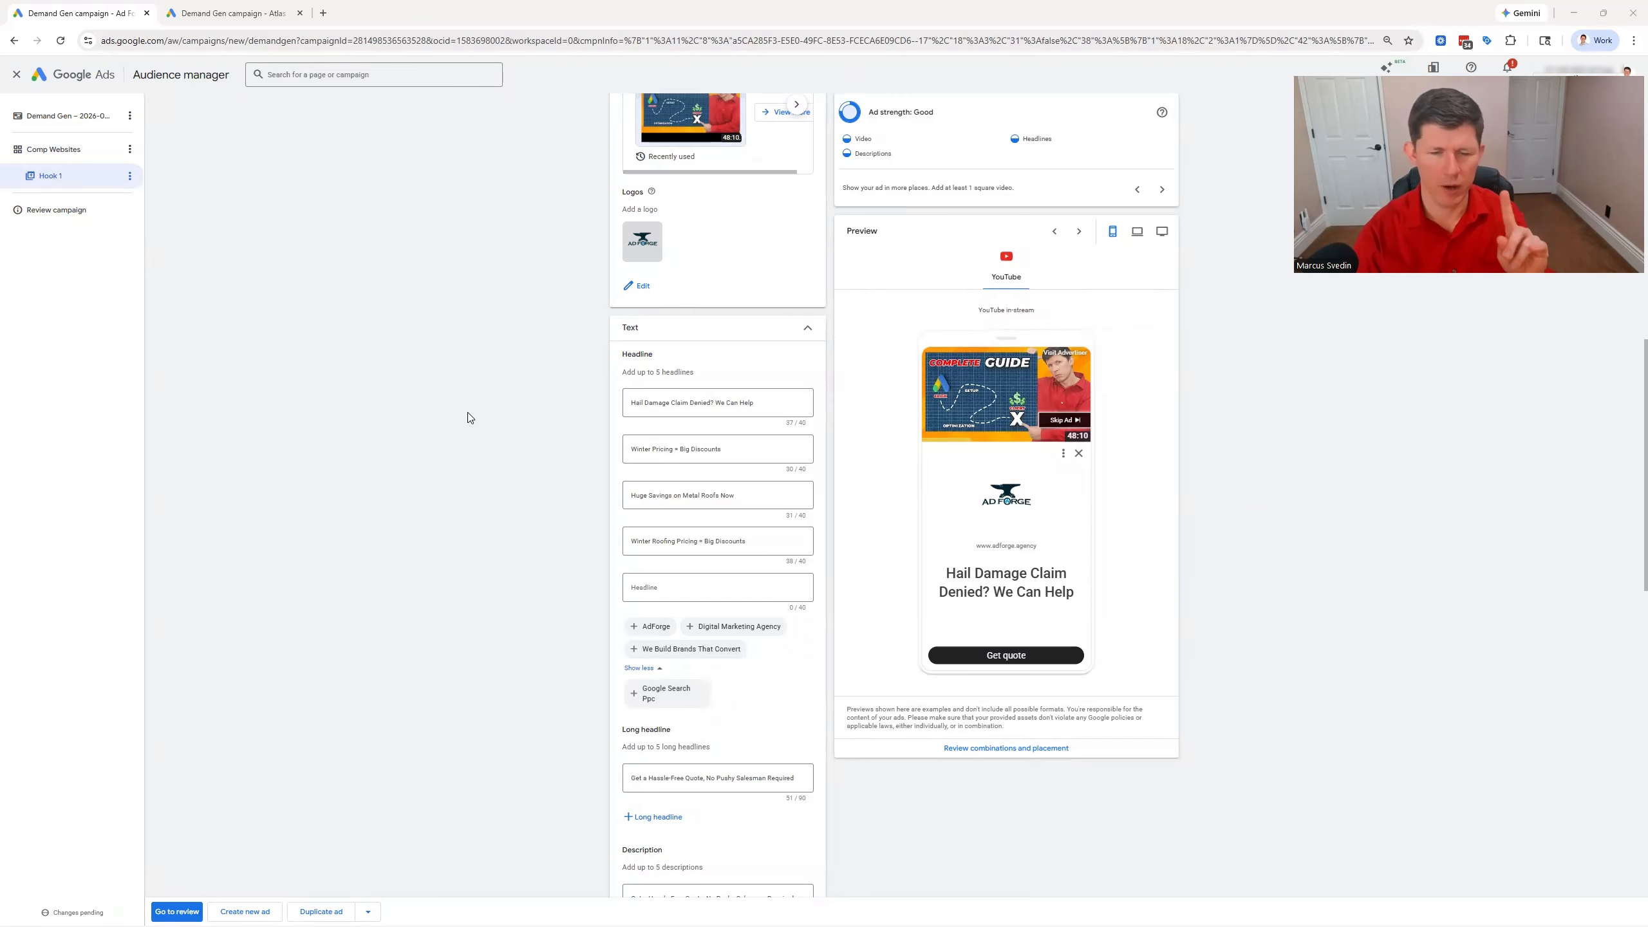
scroll(470, 417, "down", 1)
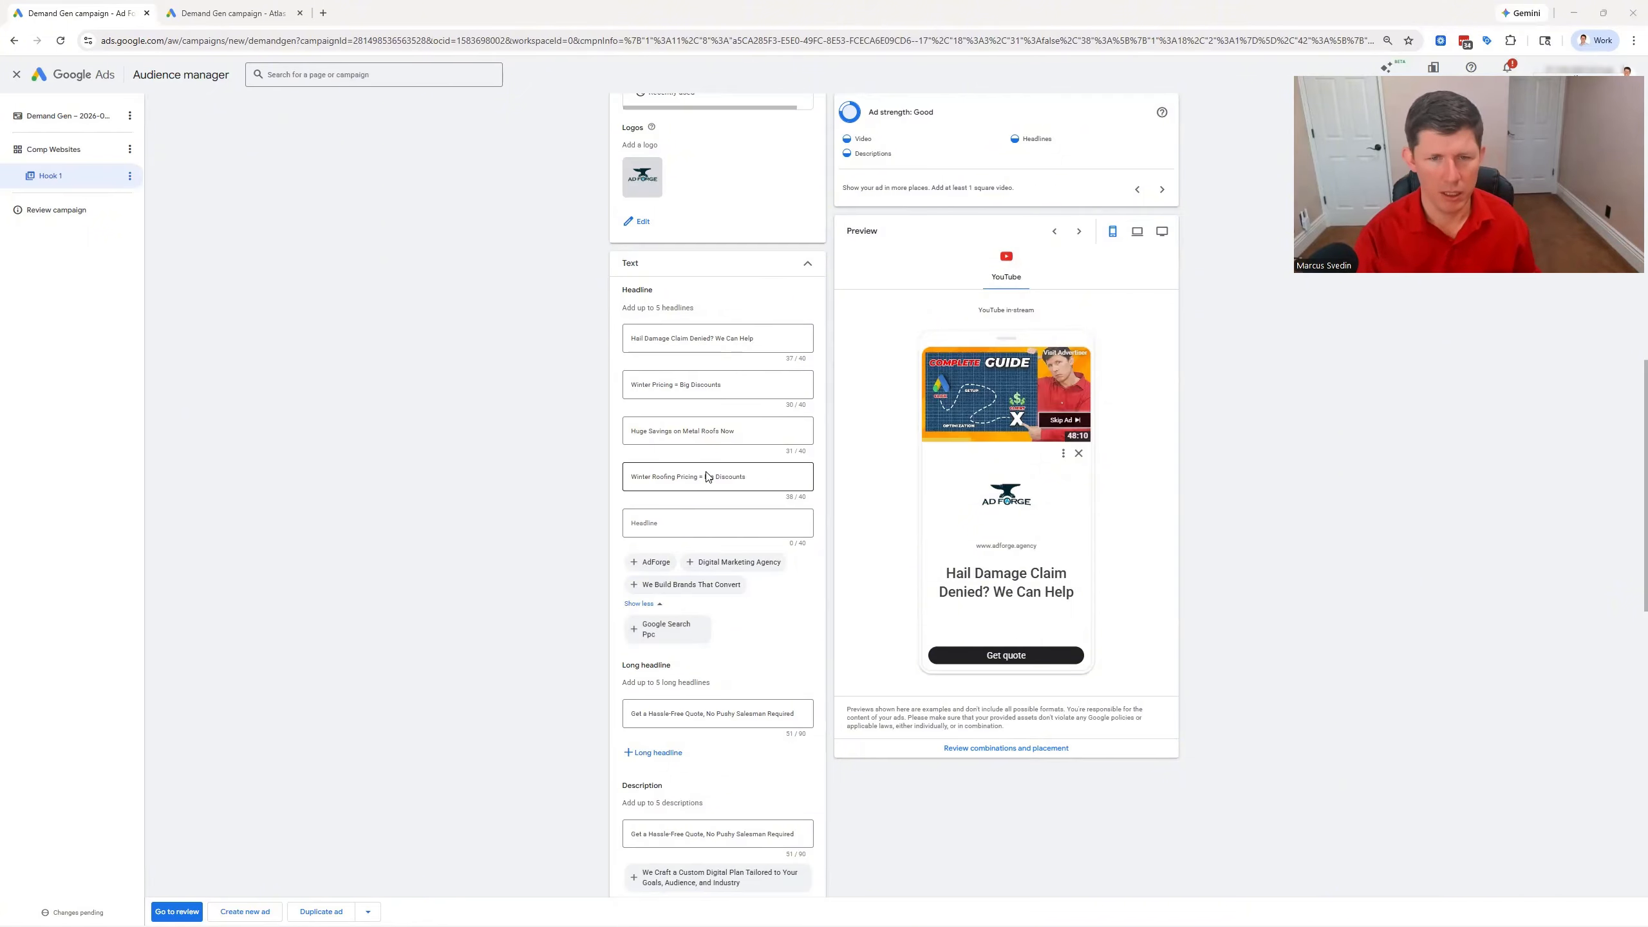
scroll(671, 412, "down", 4)
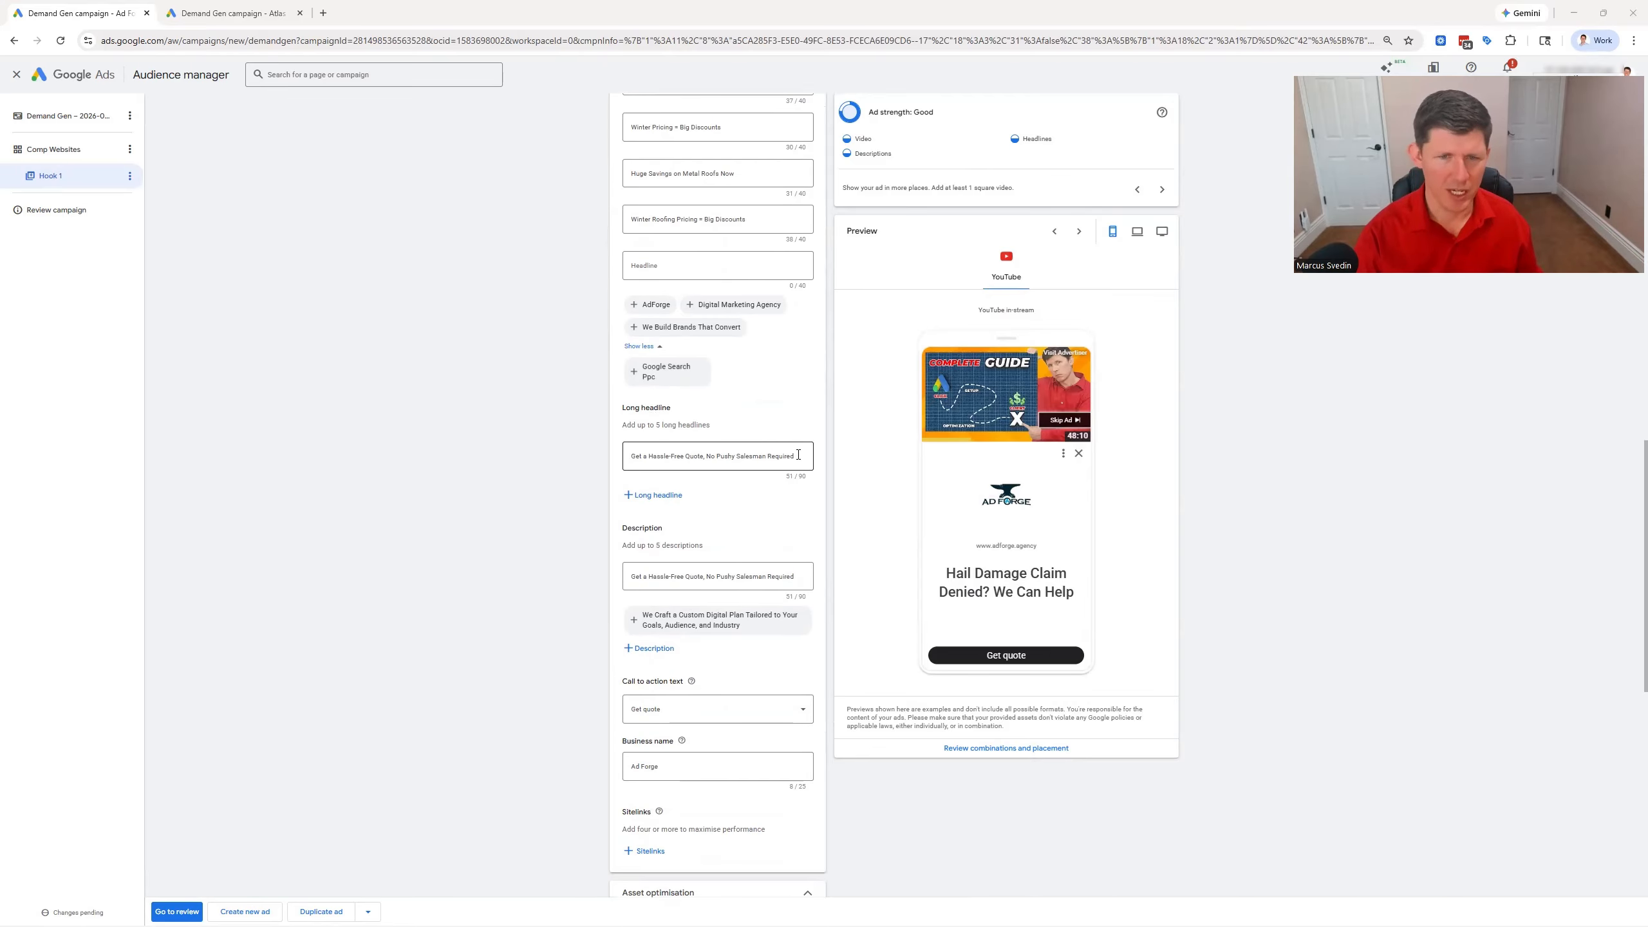
scroll(770, 465, "down", 1)
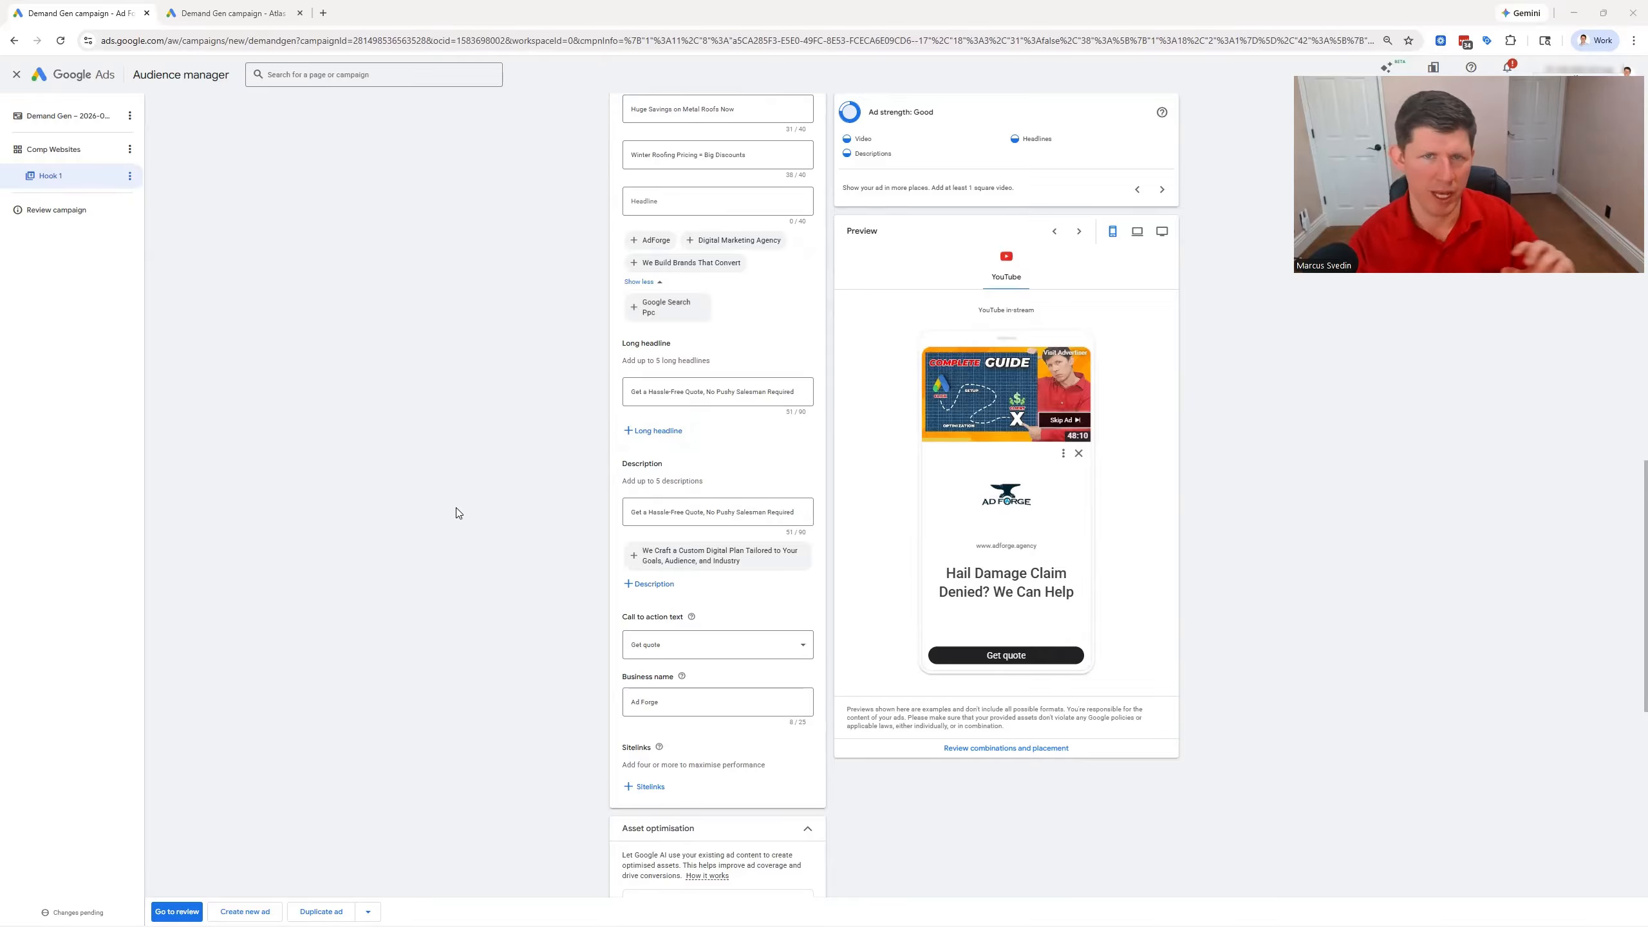
scroll(472, 460, "down", 3)
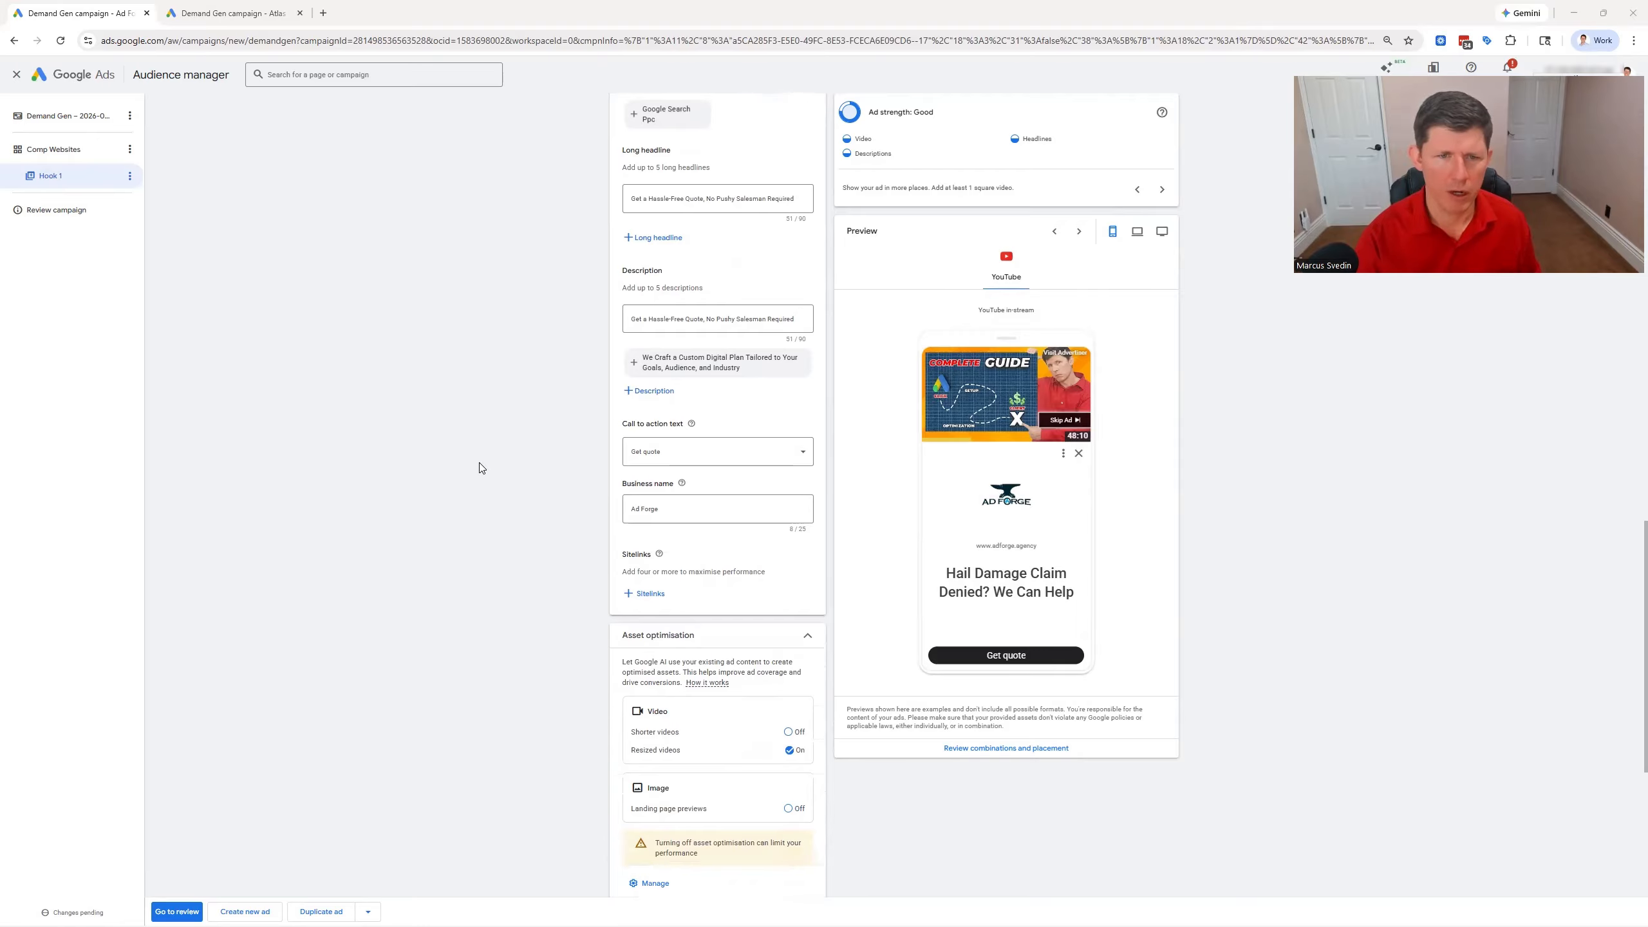
Look through the available call-to-action texts, keeping Get quote
left_click(802, 451)
scroll(706, 555, "up", 2)
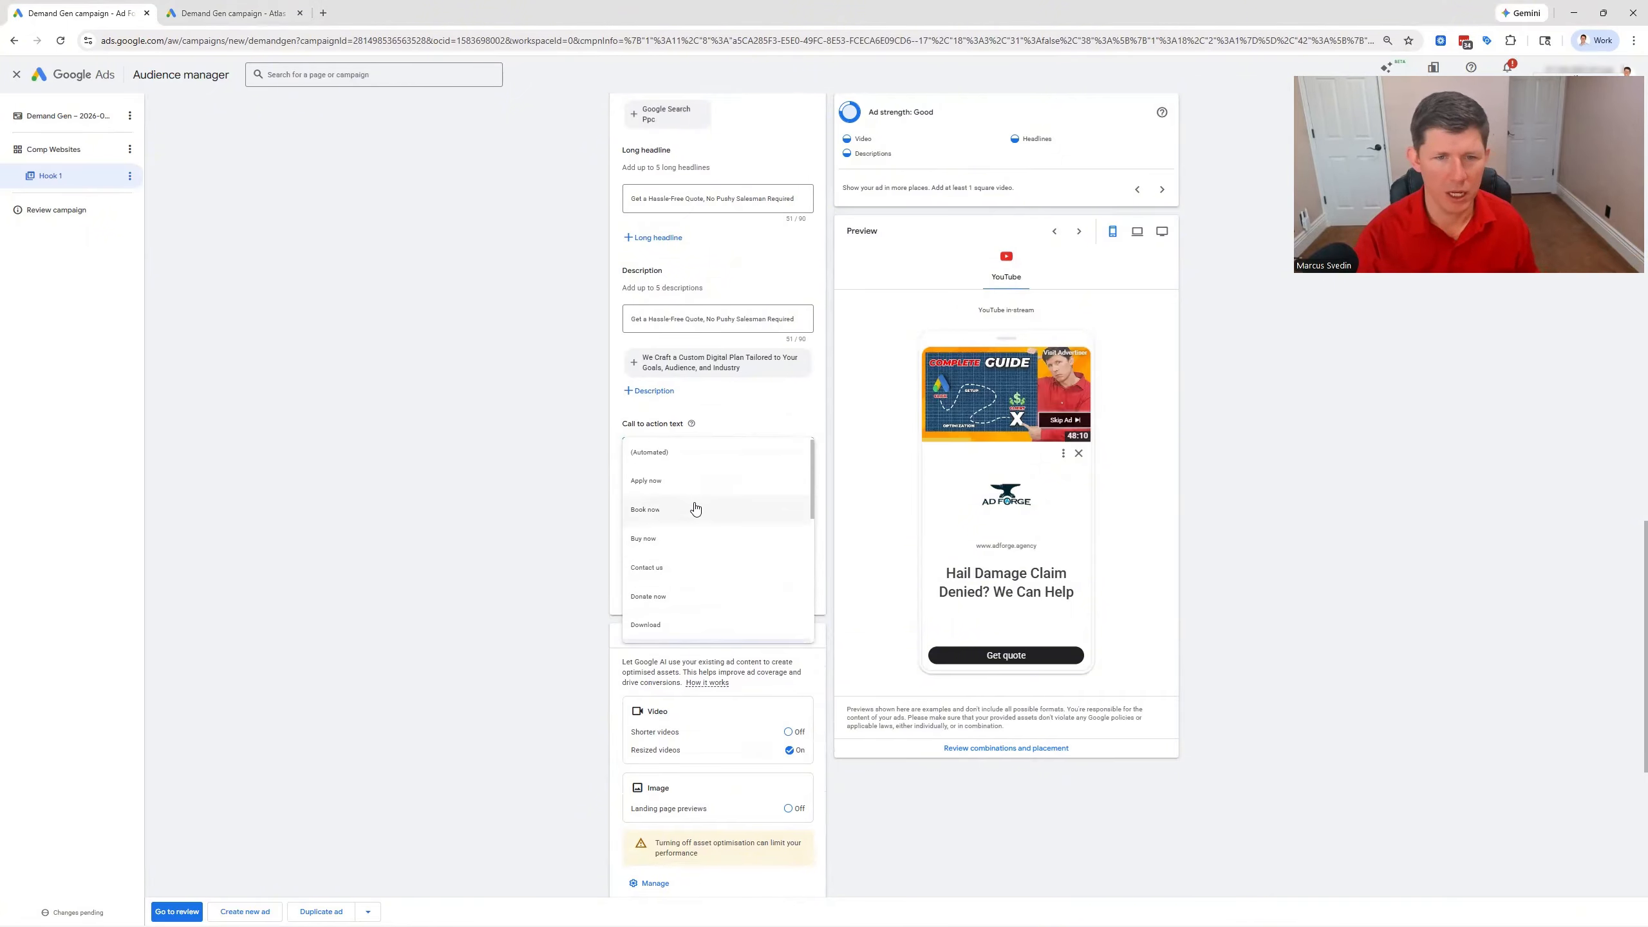
left_click(563, 508)
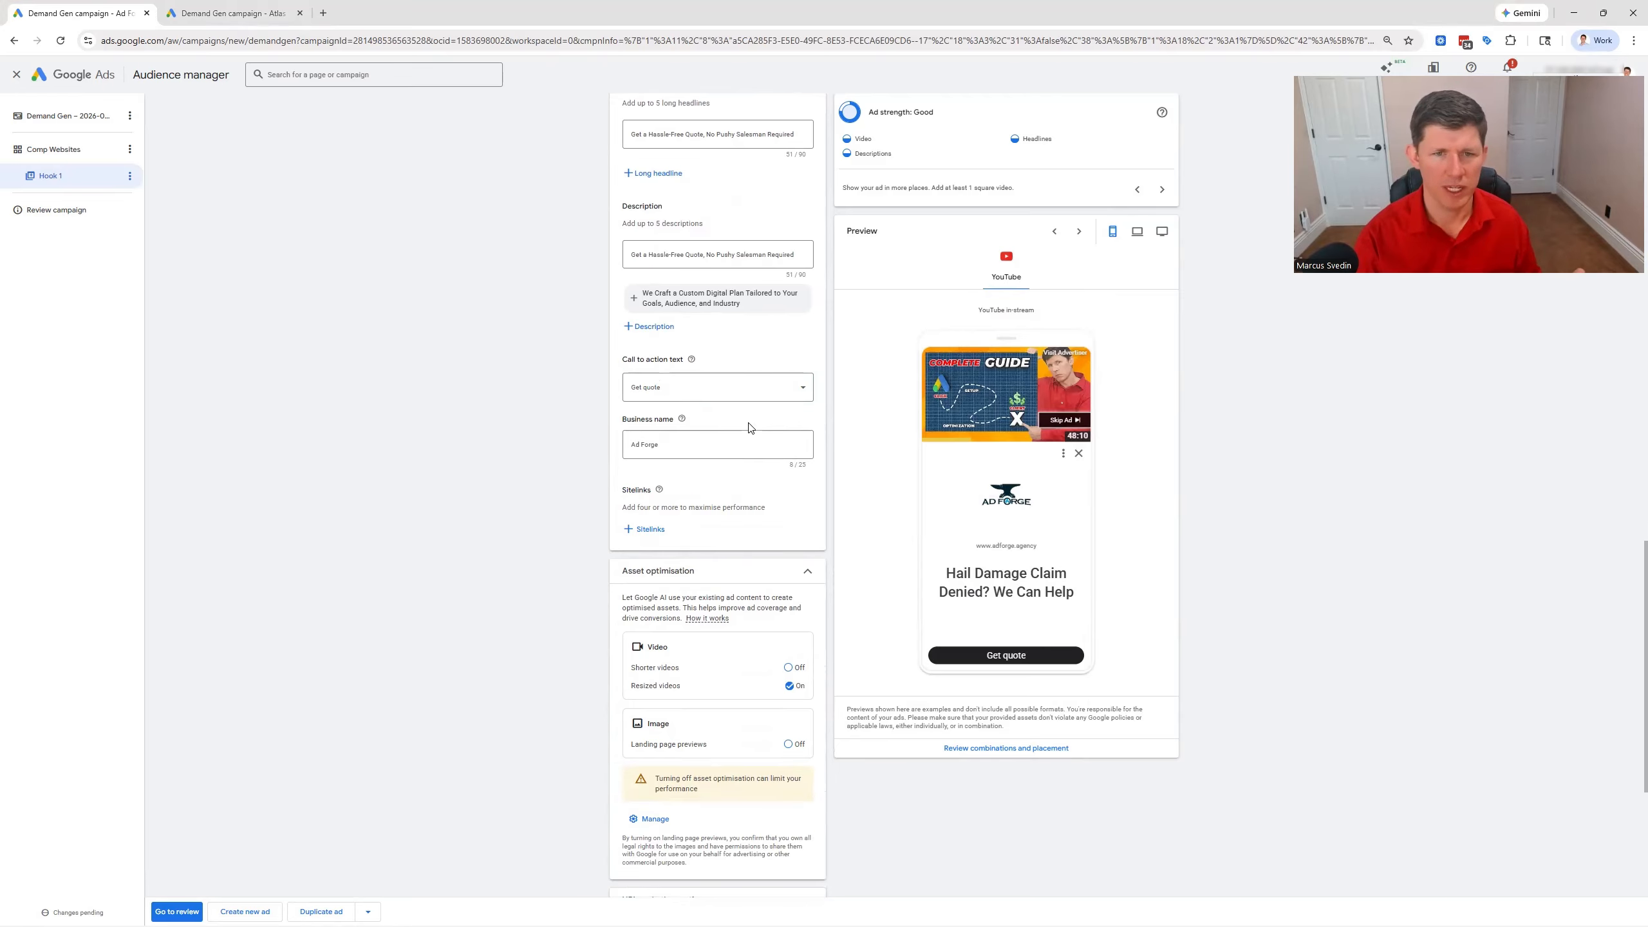
Check the ad's business name, sitelinks, asset optimisation settings, media and final URL
scroll(747, 431, "up", 2)
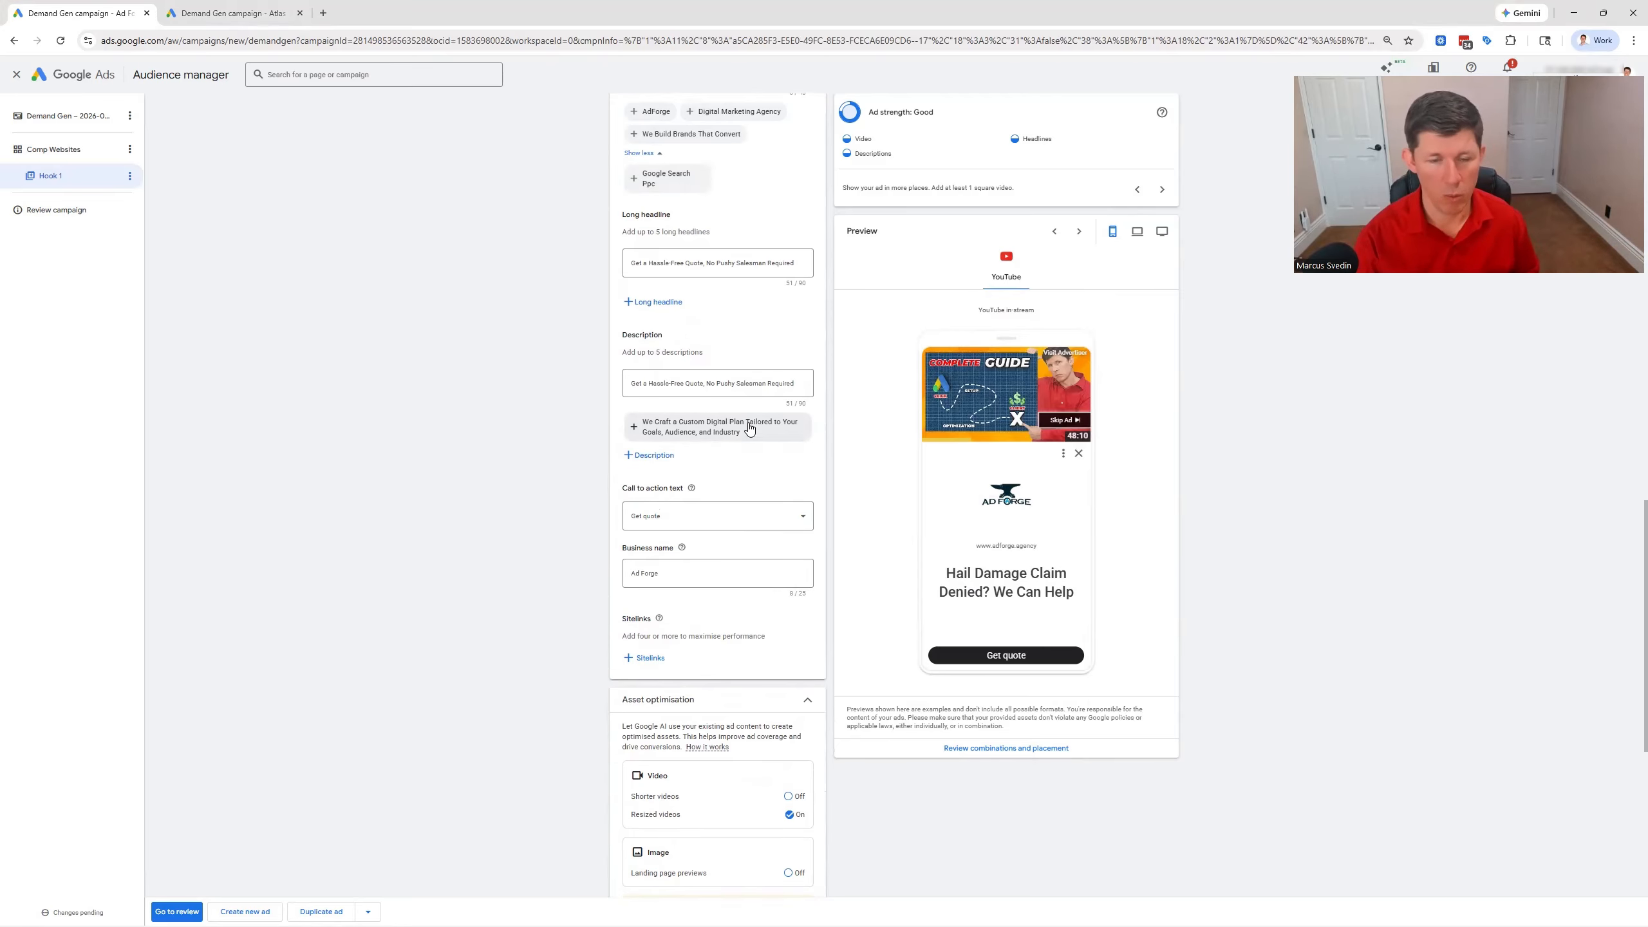
scroll(685, 448, "down", 2)
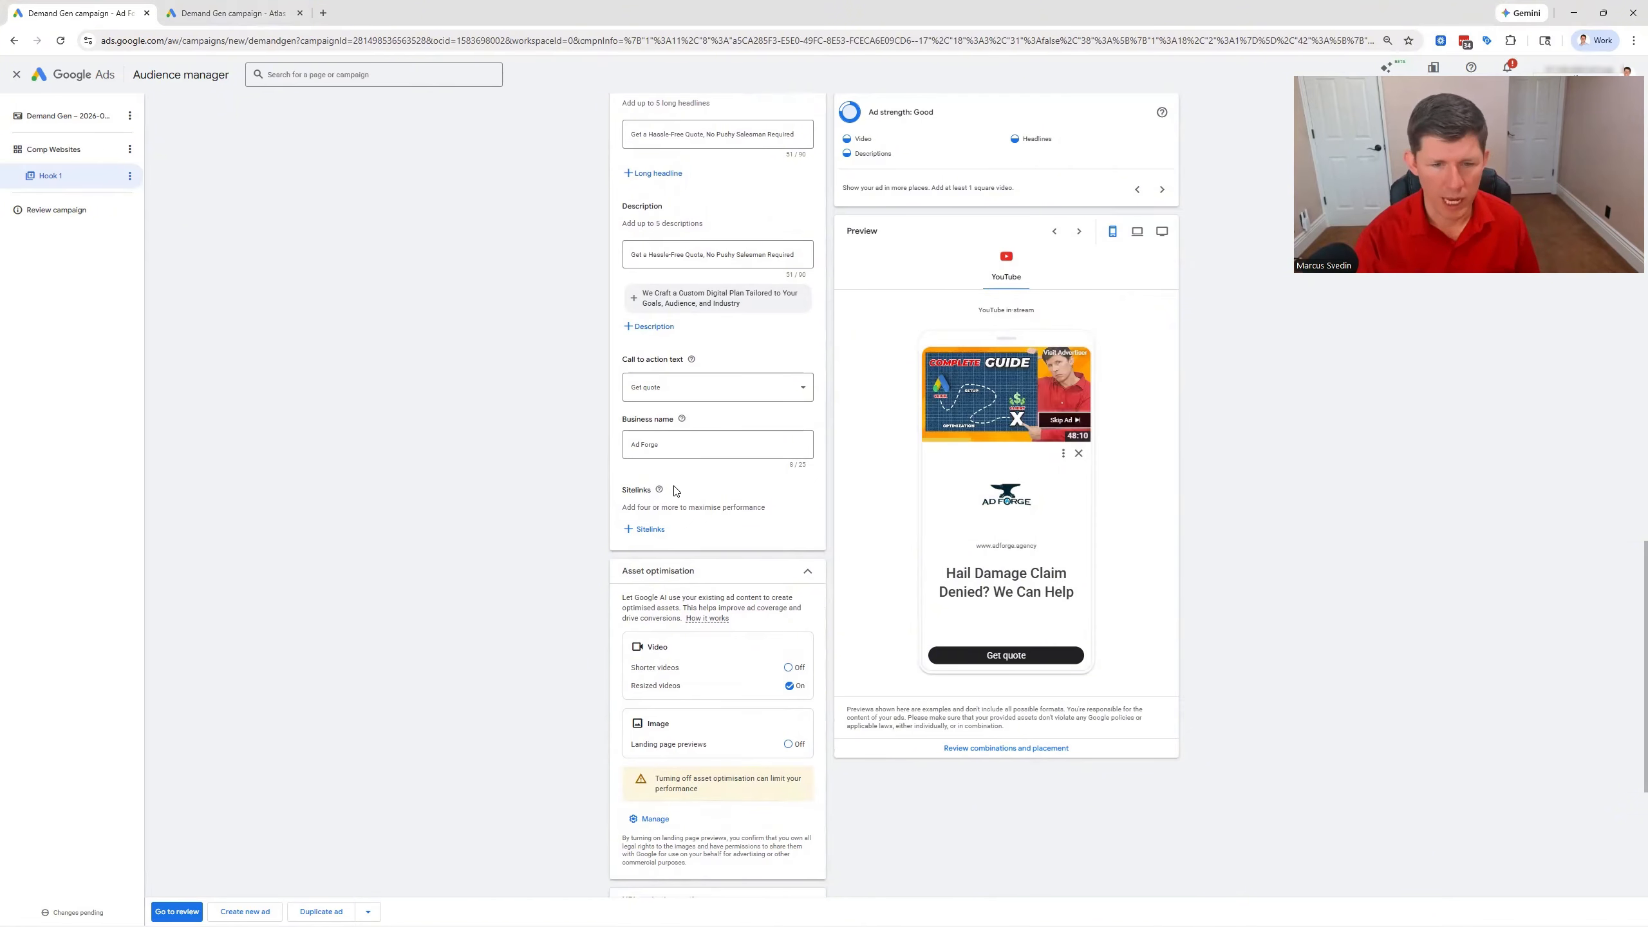
scroll(675, 491, "down", 2)
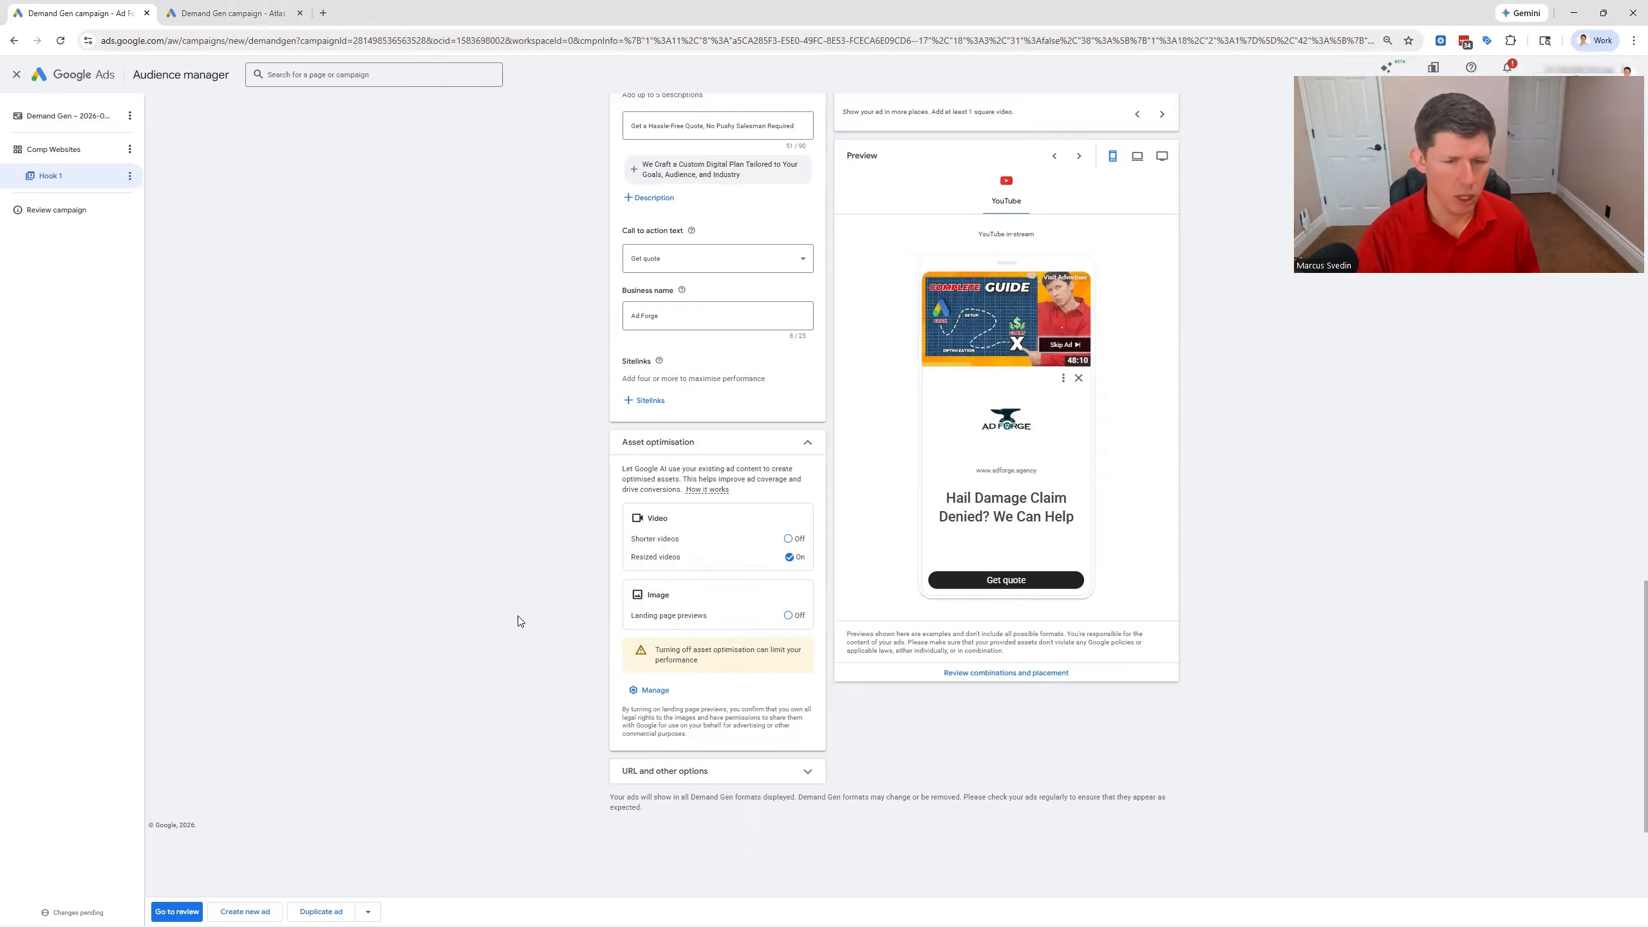
scroll(558, 607, "down", 1)
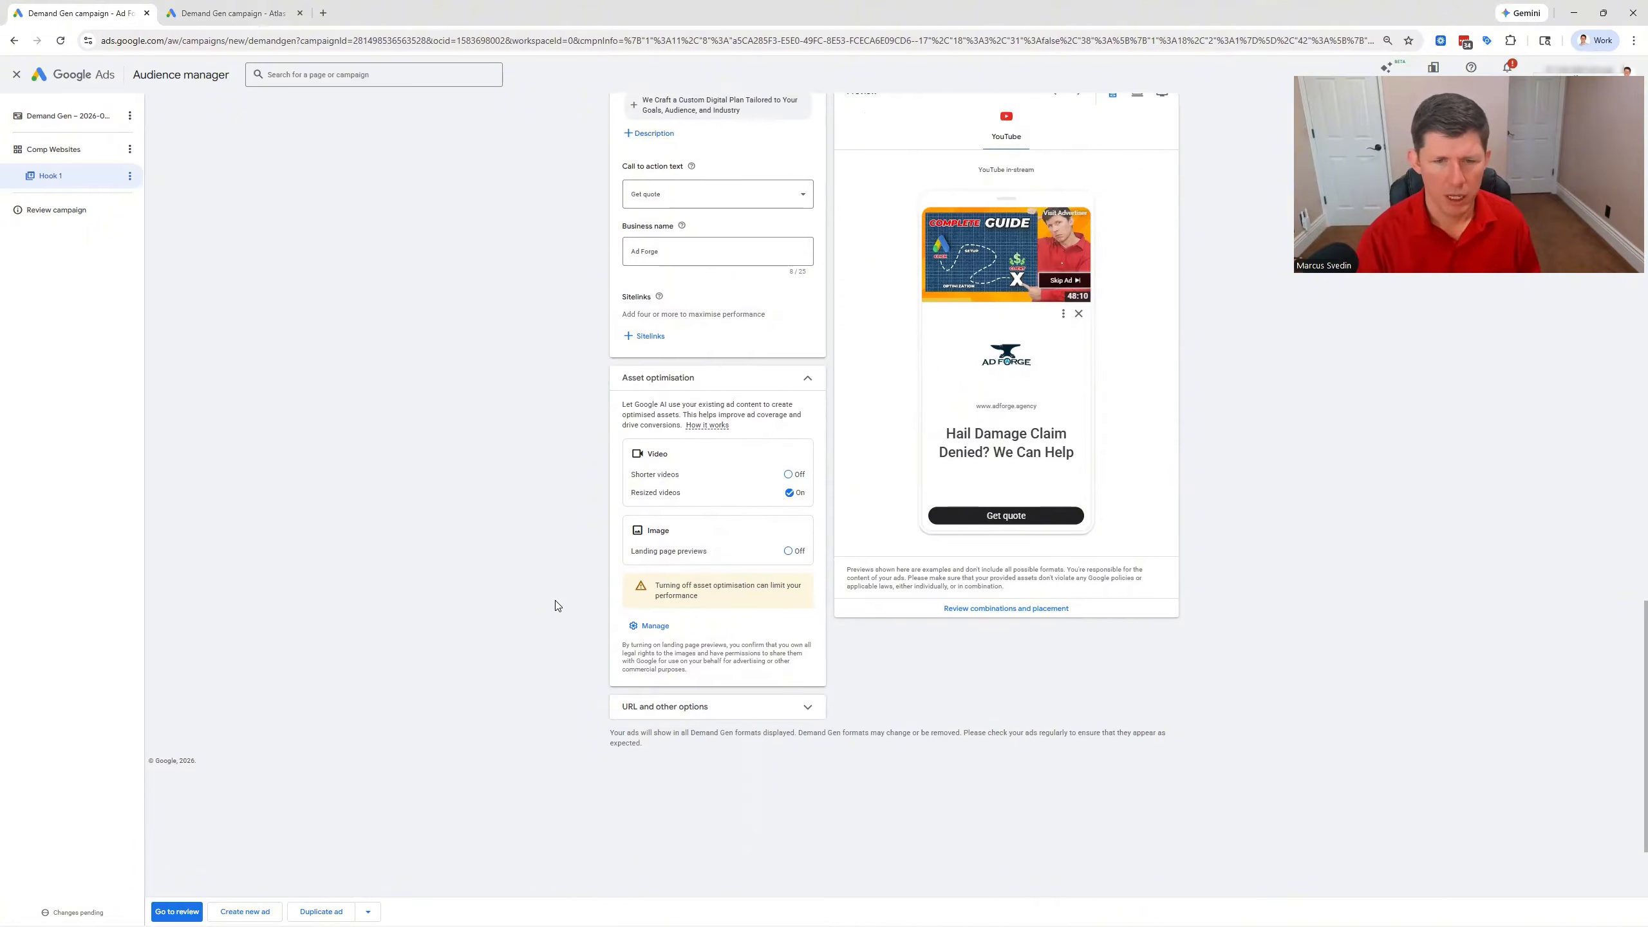
scroll(549, 650, "up", 10)
scroll(519, 477, "up", 6)
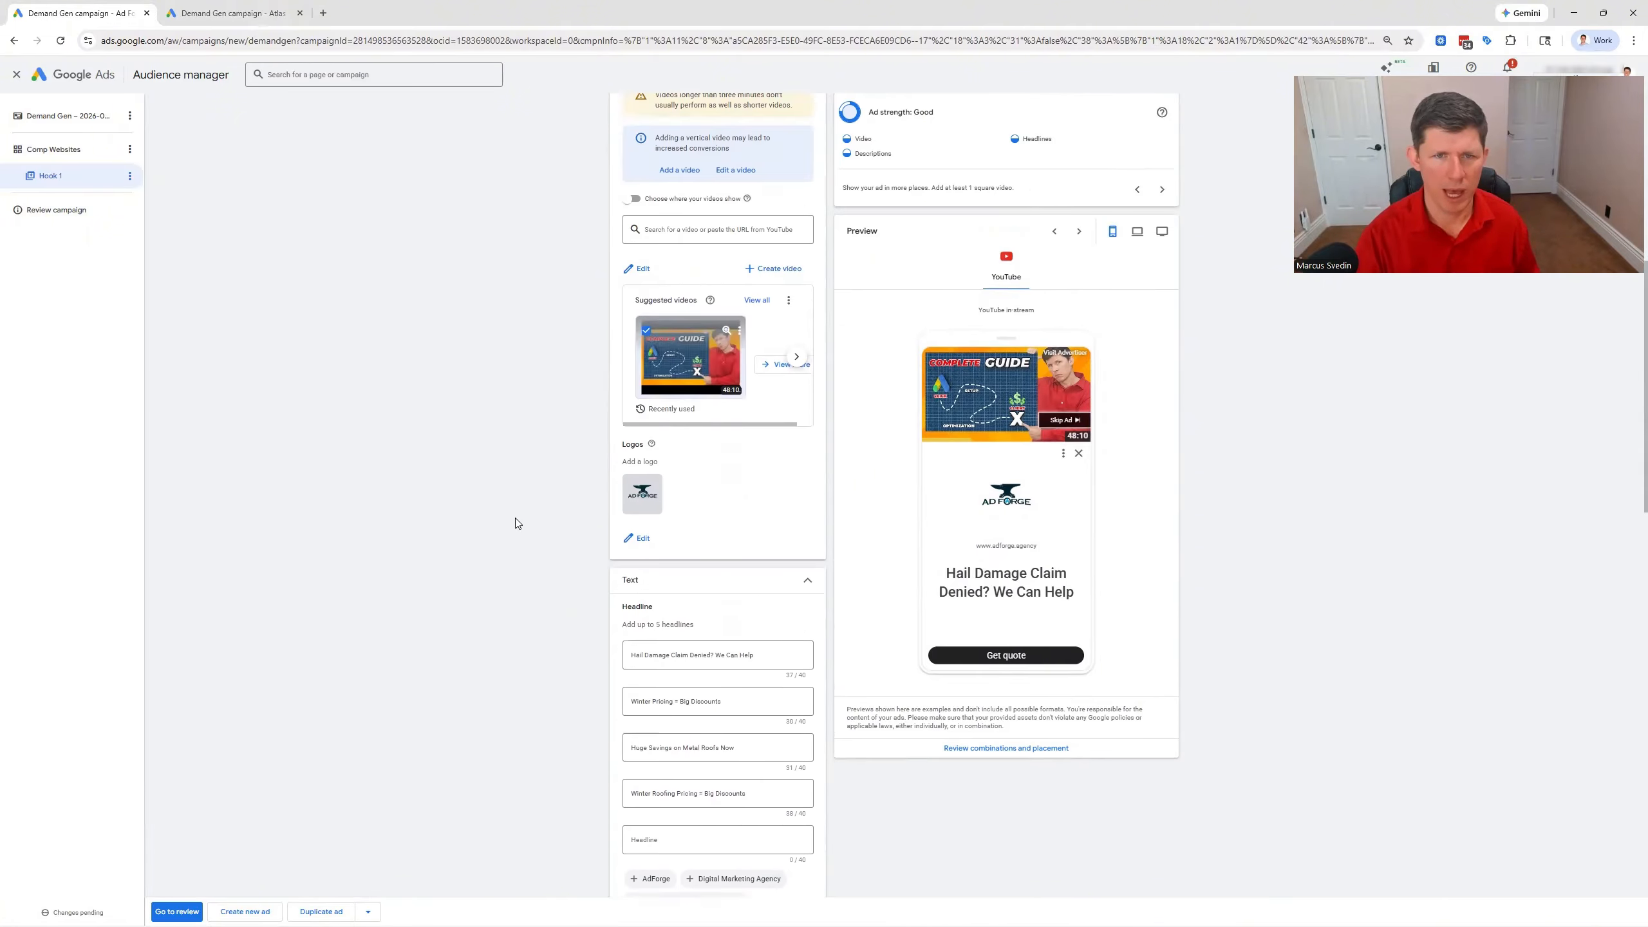
scroll(577, 247, "up", 3)
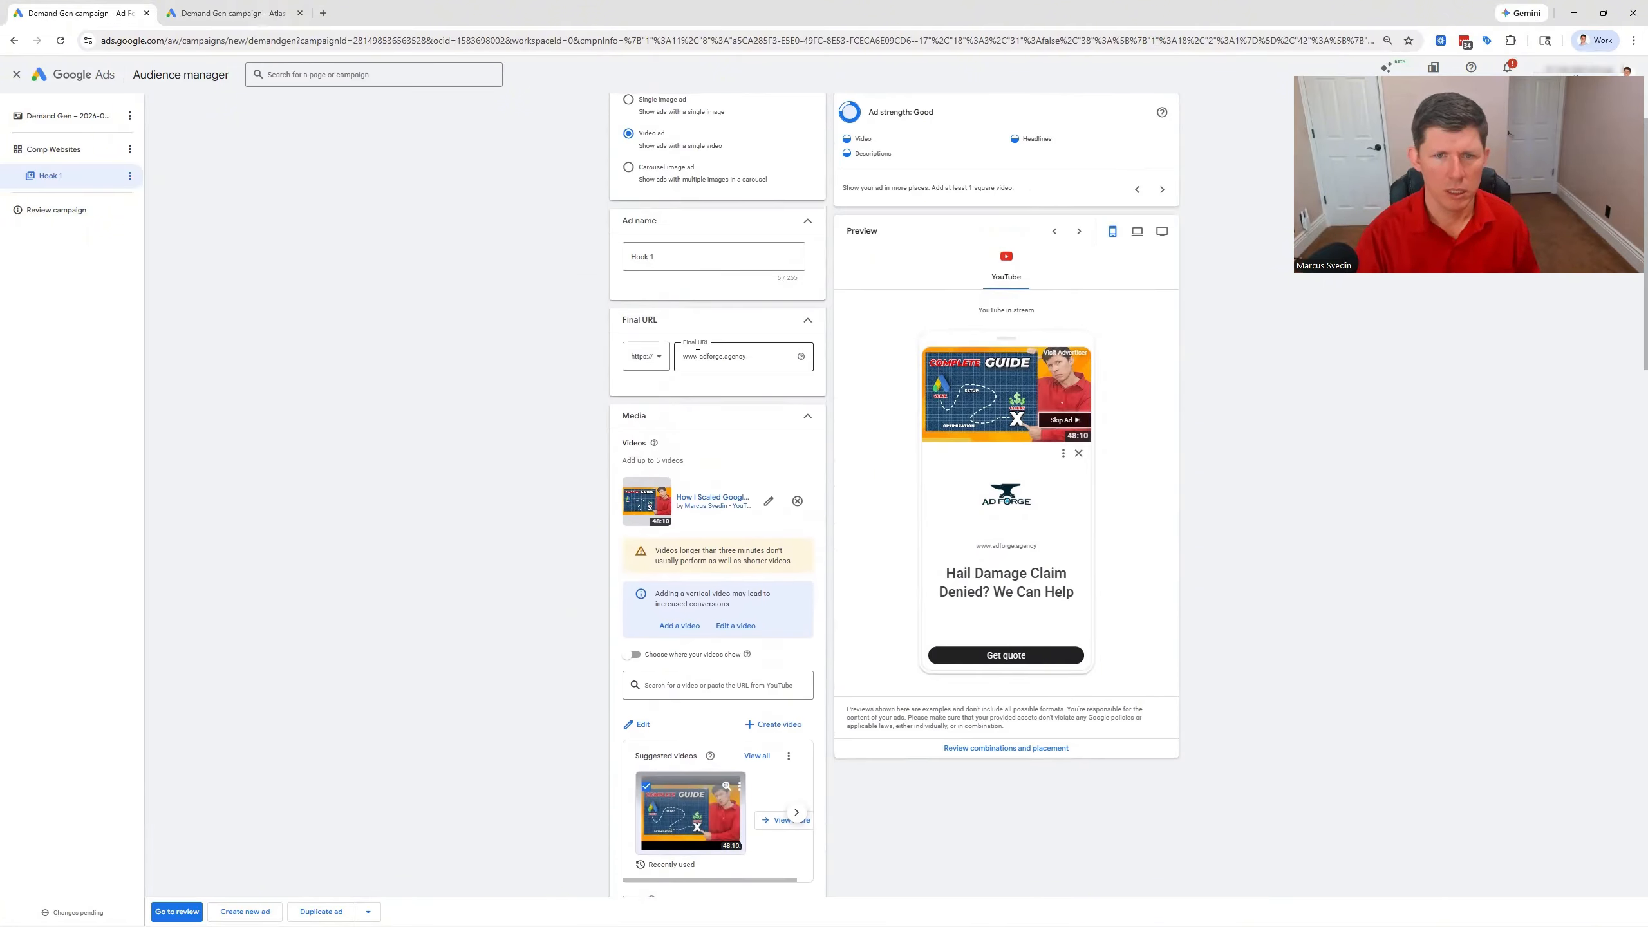
Proceed to the campaign review and publish the Demand Gen campaign
scroll(571, 357, "down", 4)
scroll(570, 356, "down", 15)
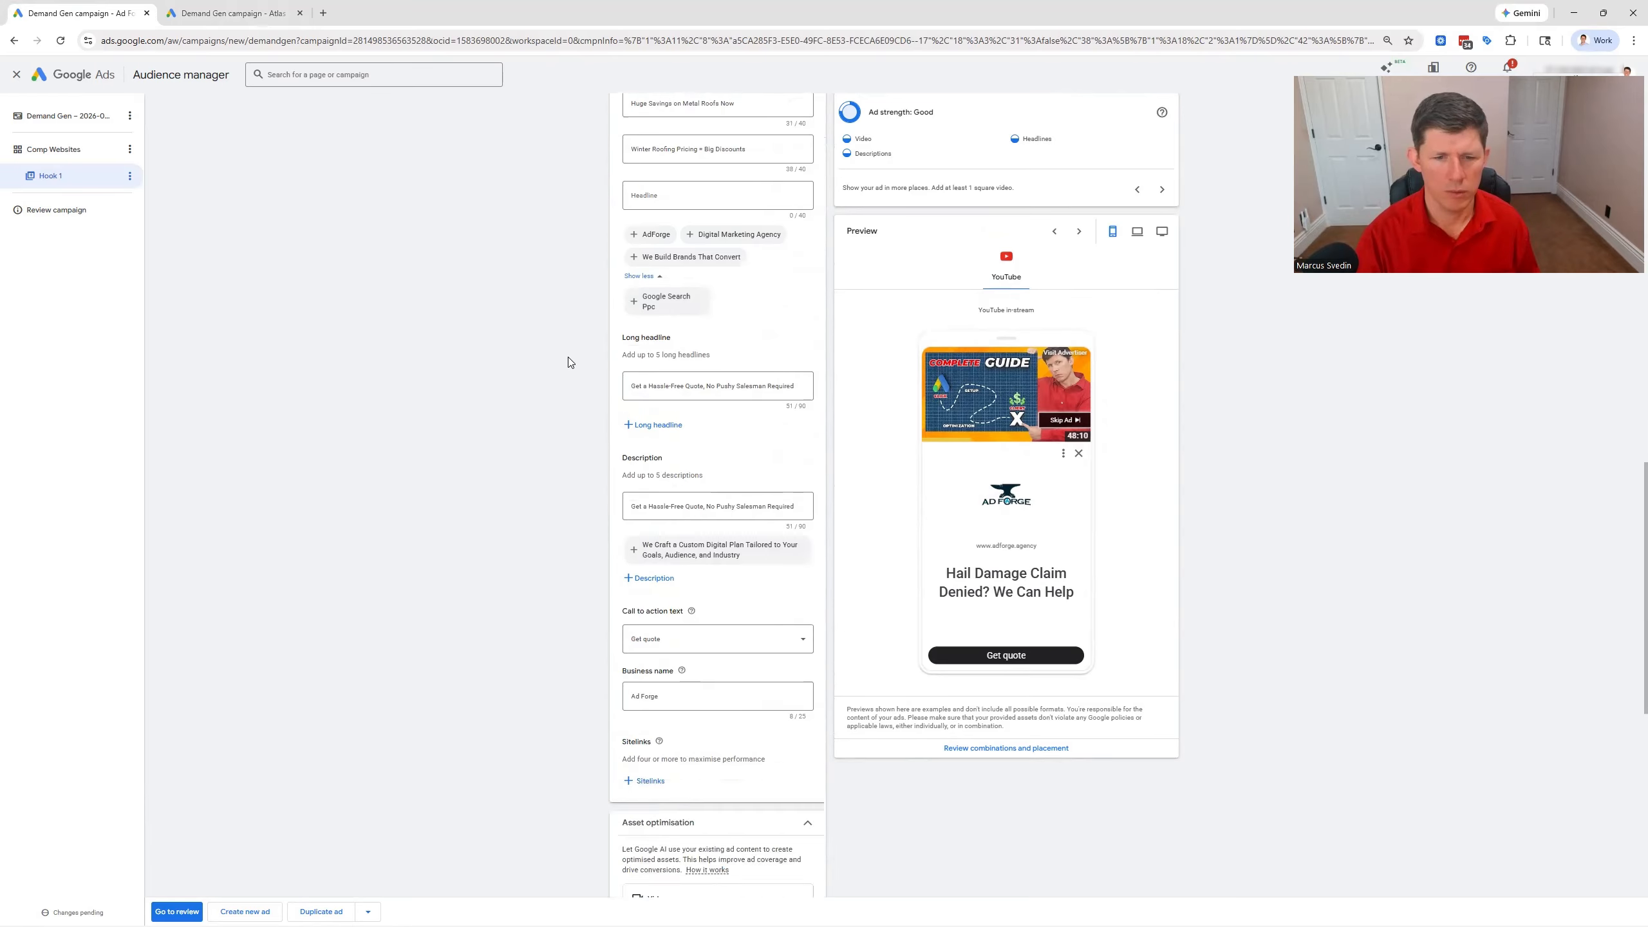
left_click(176, 911)
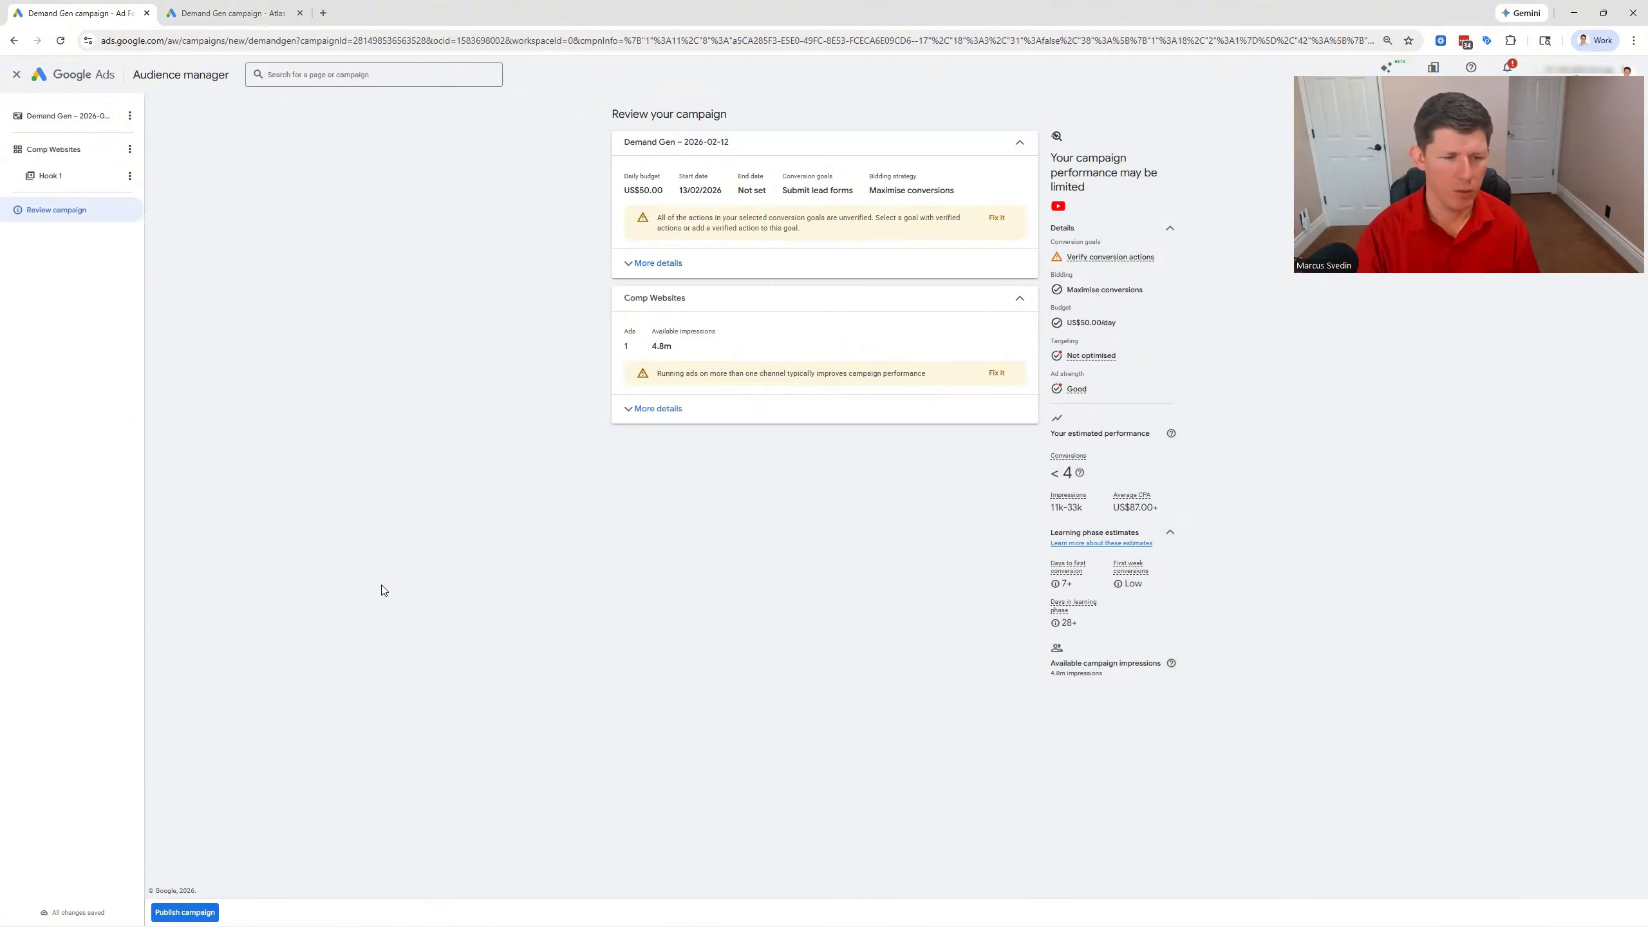
left_click(209, 912)
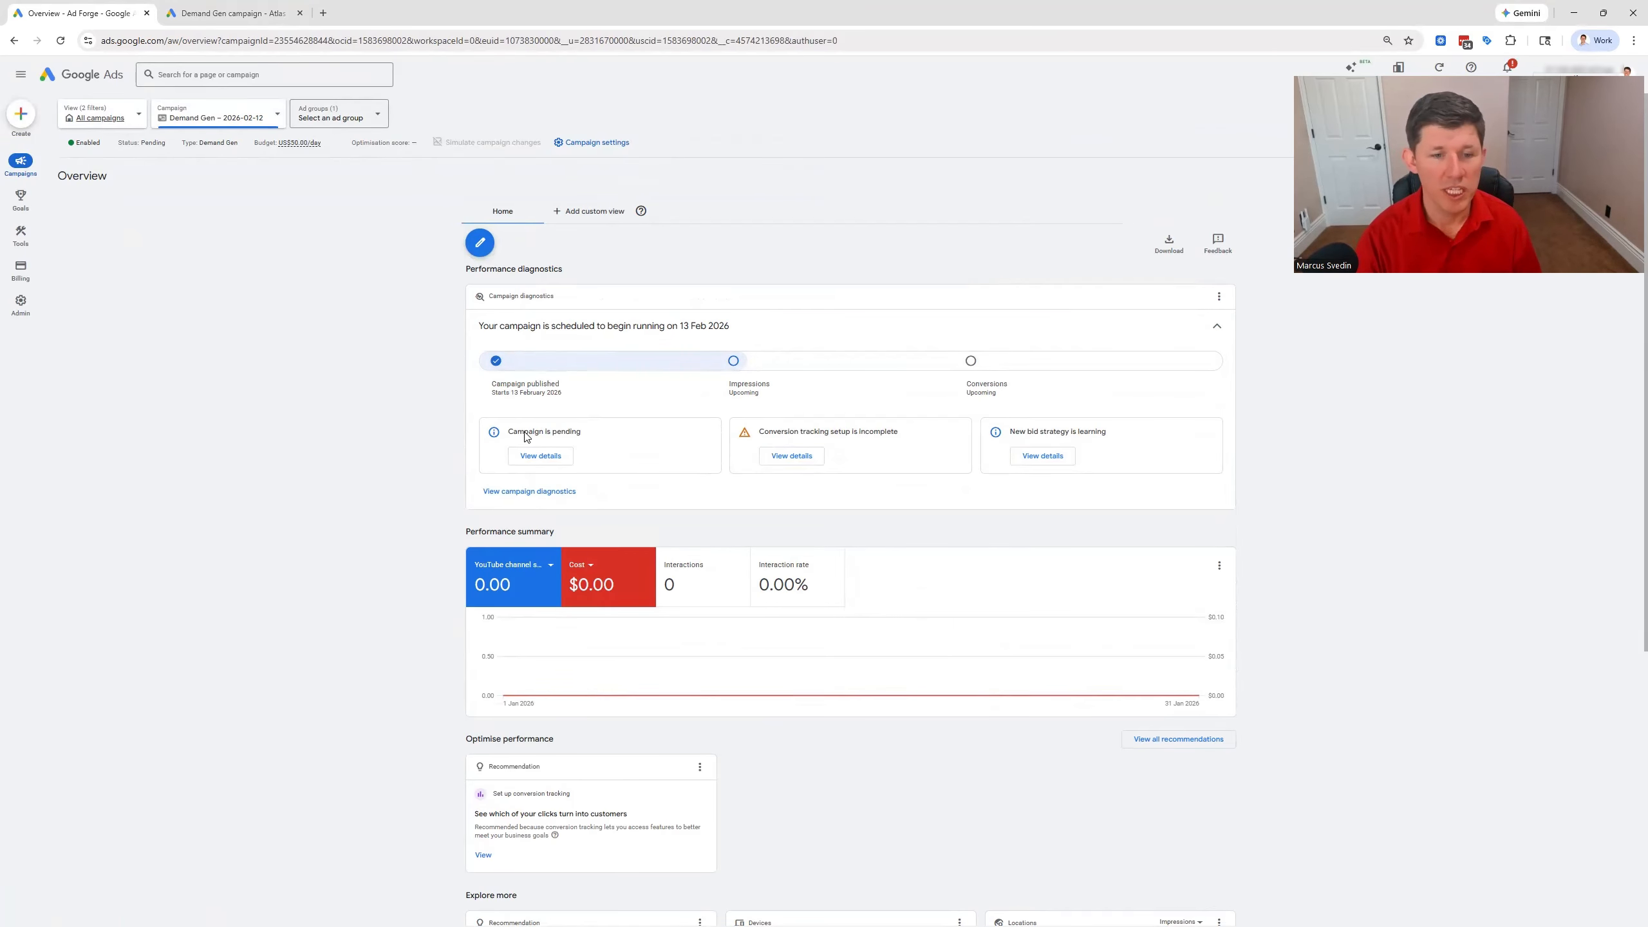
Check the published campaign's overview and open its entry in the campaigns table
scroll(442, 526, "down", 5)
scroll(442, 527, "up", 5)
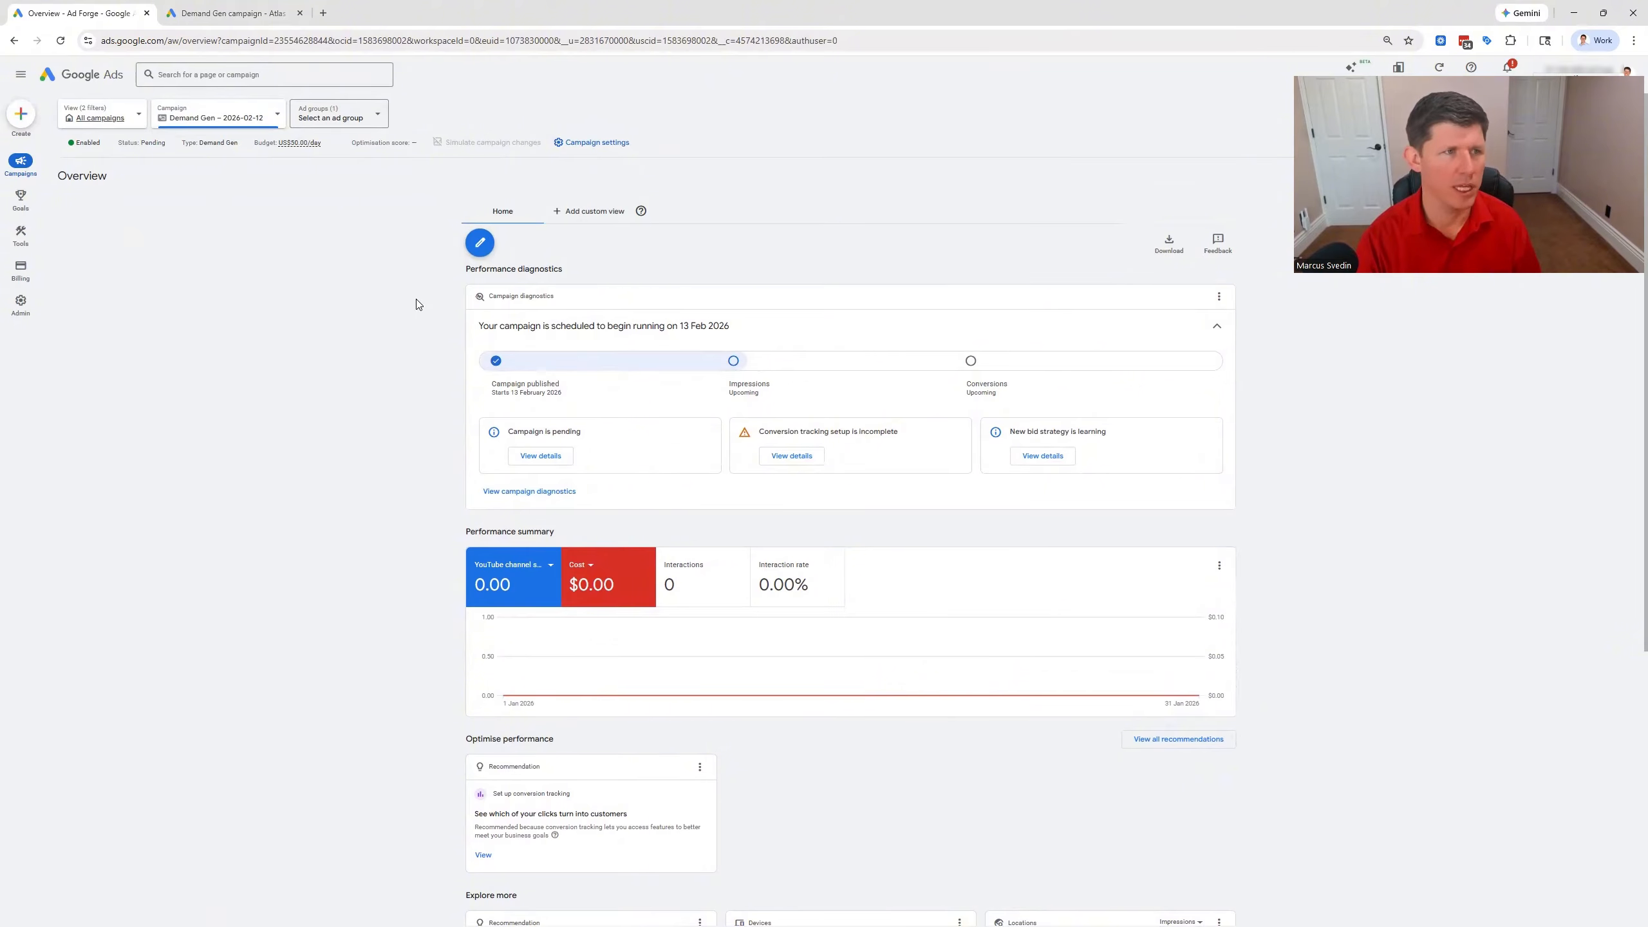
mouse_move(22, 174)
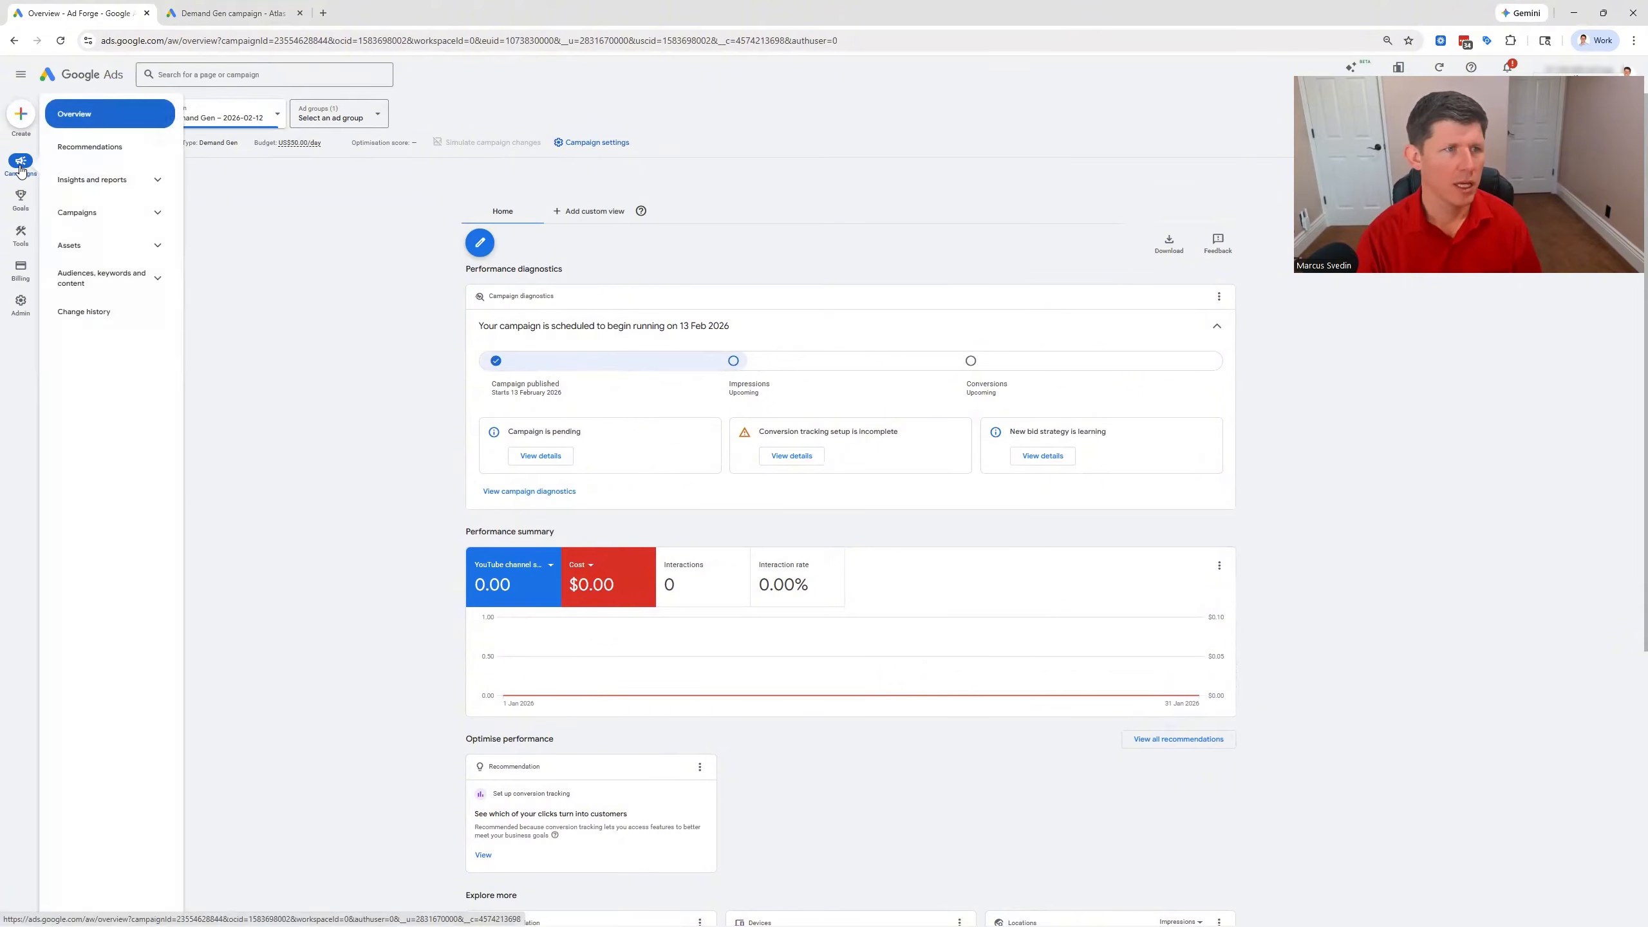
left_click(101, 215)
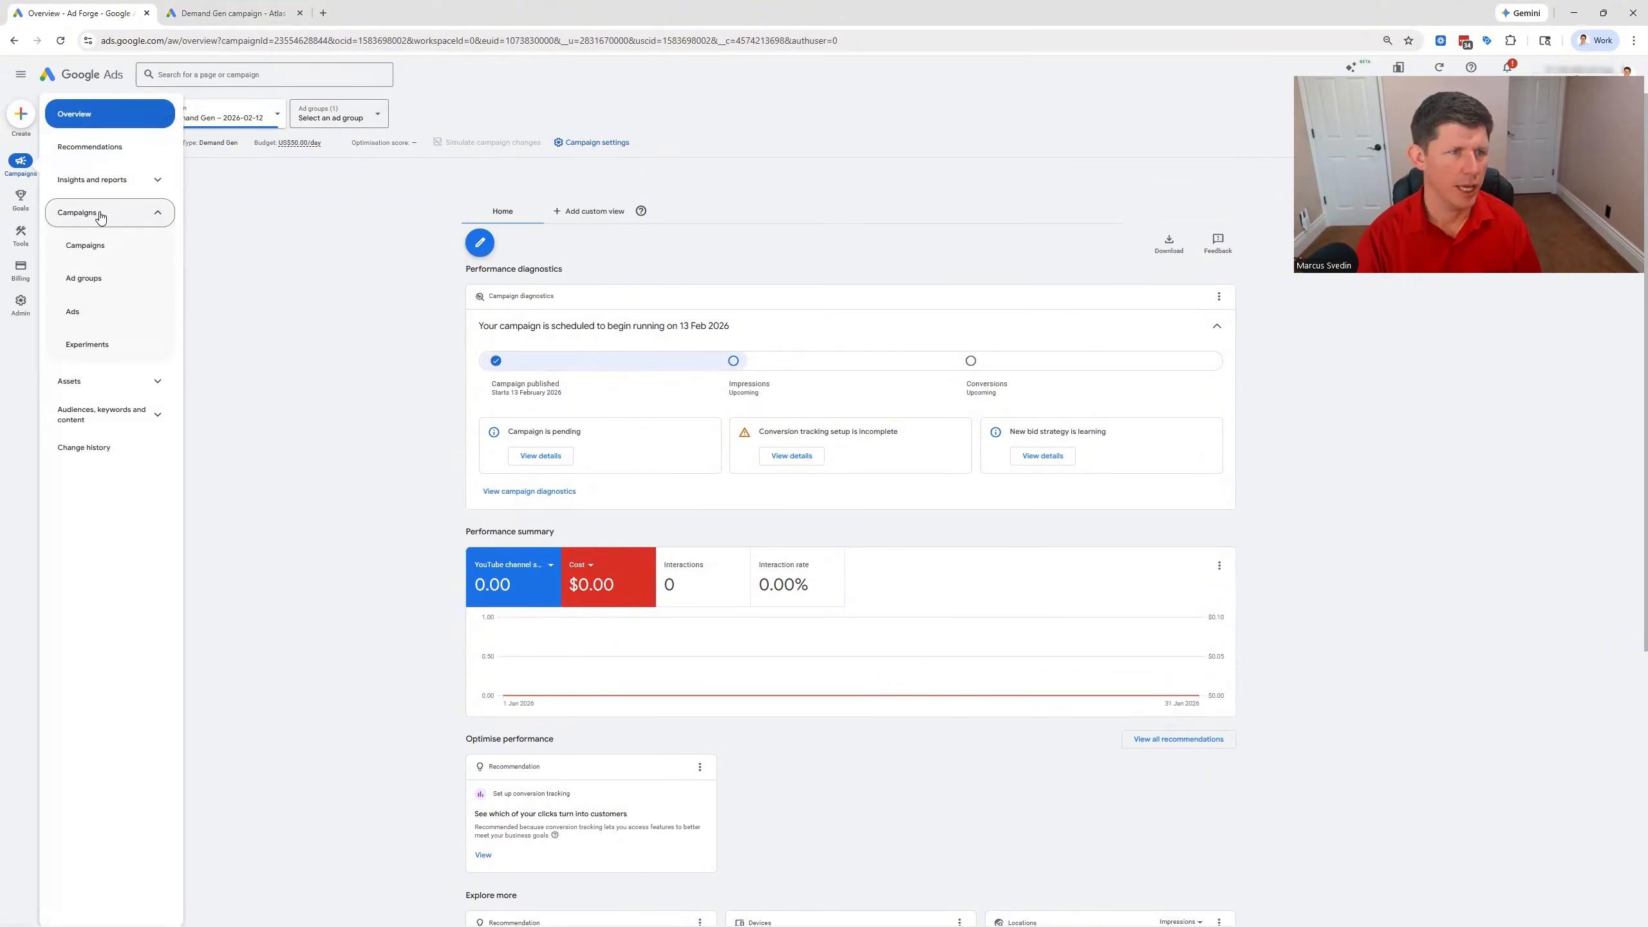
left_click(99, 250)
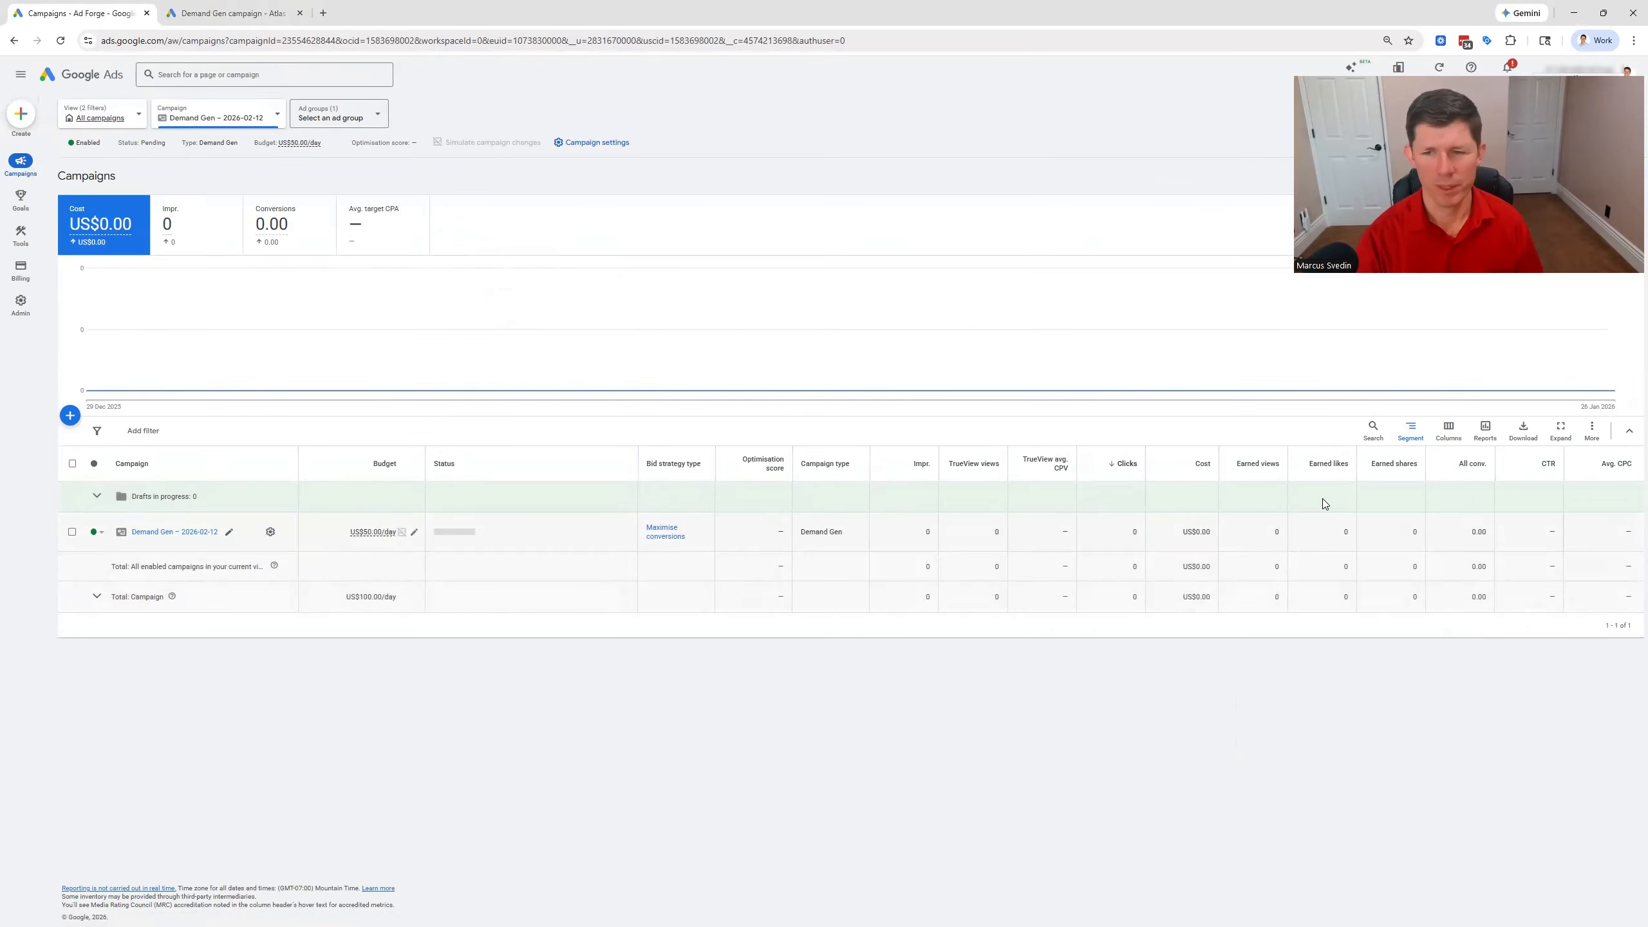